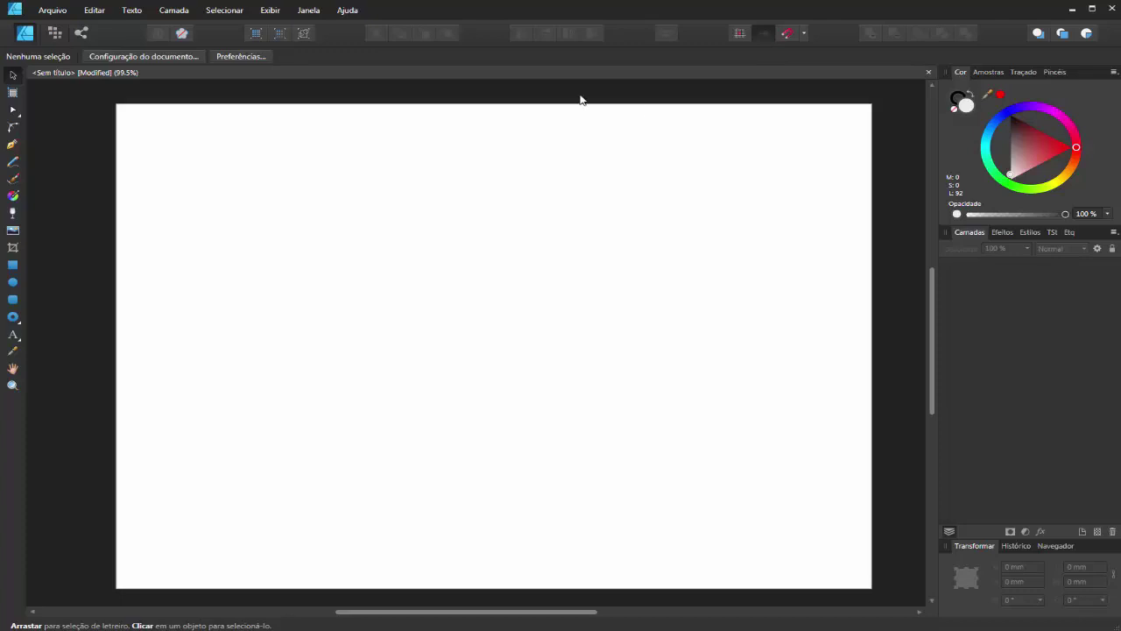
- Draw a rectangle about 94 × 65 mm near the page centre, fill it dark blue and shift it slightly up
left_click(13, 264)
left_click_drag(384, 228, 622, 378)
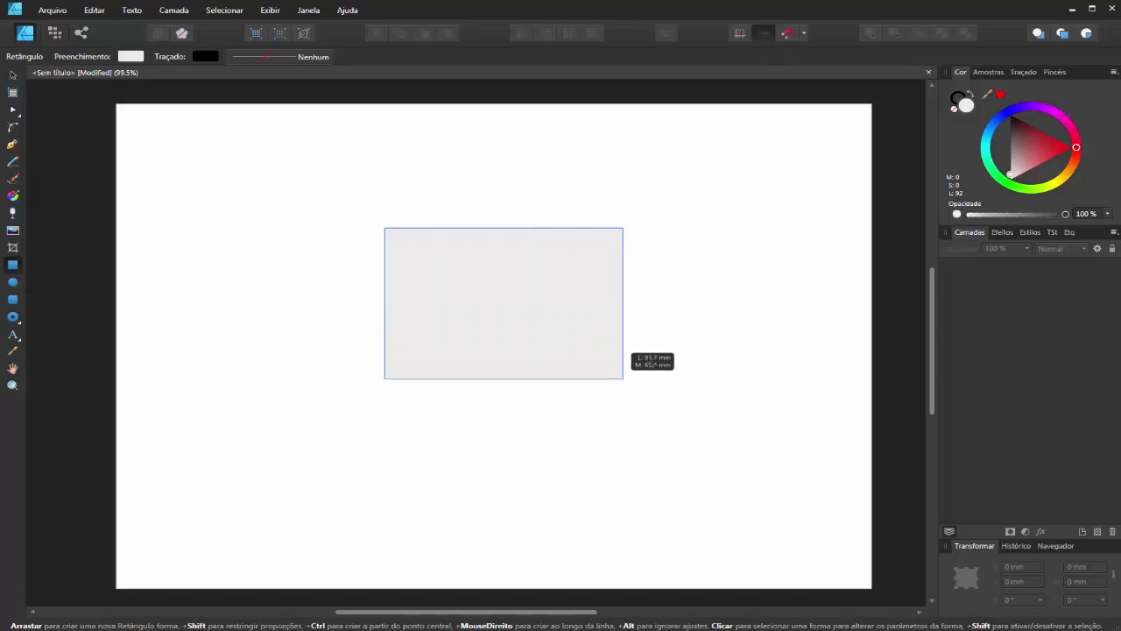
left_click(1001, 120)
left_click_drag(1002, 123, 1002, 162)
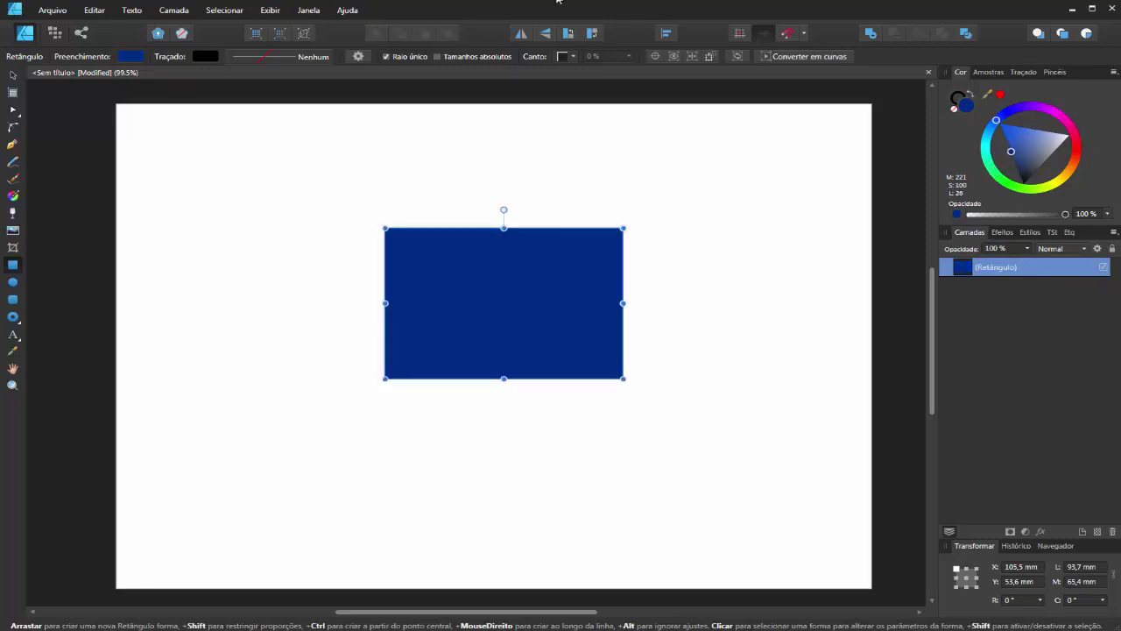
left_click(12, 75)
mouse_move(531, 323)
left_mouse_down()
mouse_move(536, 302)
mouse_move(542, 309)
left_mouse_up()
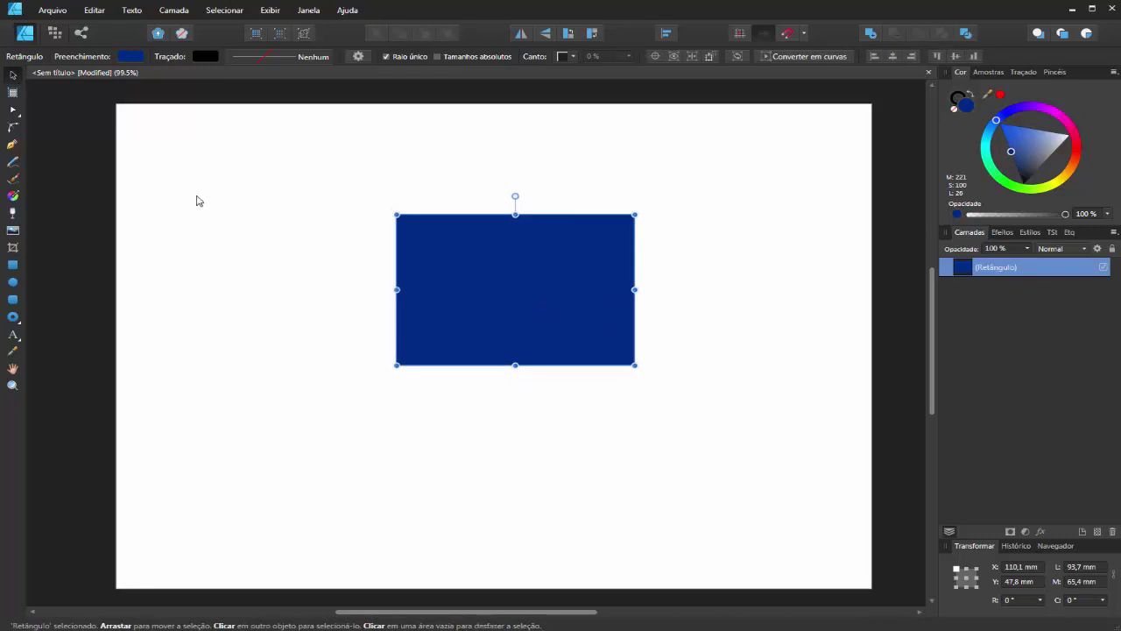
- Round all four corners of the blue rectangle unevenly with the Corner tool, keeping the upper-right corner the least rounded
left_click(13, 130)
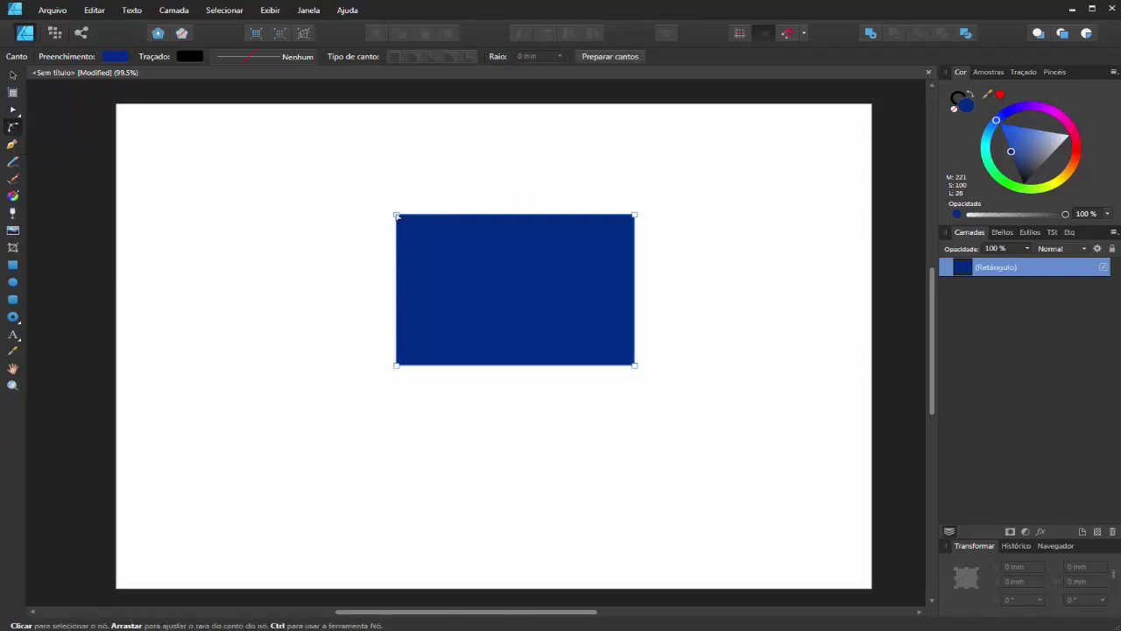
left_click_drag(399, 219, 464, 273)
left_click_drag(396, 367, 460, 329)
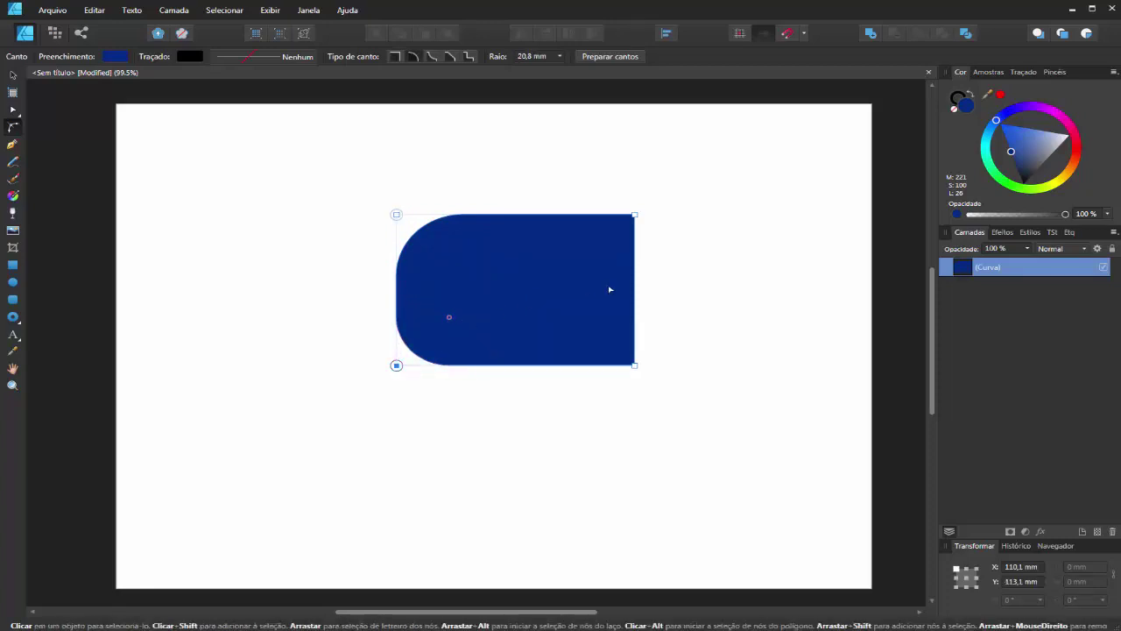
left_click_drag(636, 217, 612, 235)
left_click_drag(635, 367, 532, 298)
- Scale the rounded blue shape down to about 79.5 × 55 mm and place it in the upper middle of the page
key("v")
key("ctrl+d")
left_click(500, 339)
left_click_drag(615, 355, 573, 318)
left_click_drag(502, 271, 521, 272)
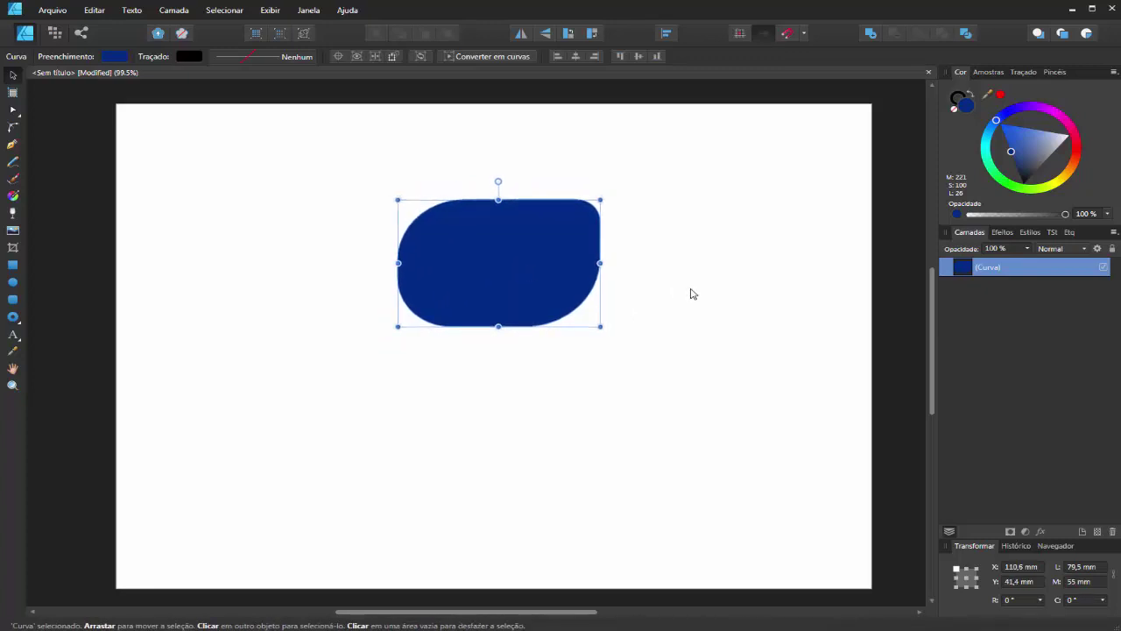
left_click(692, 294)
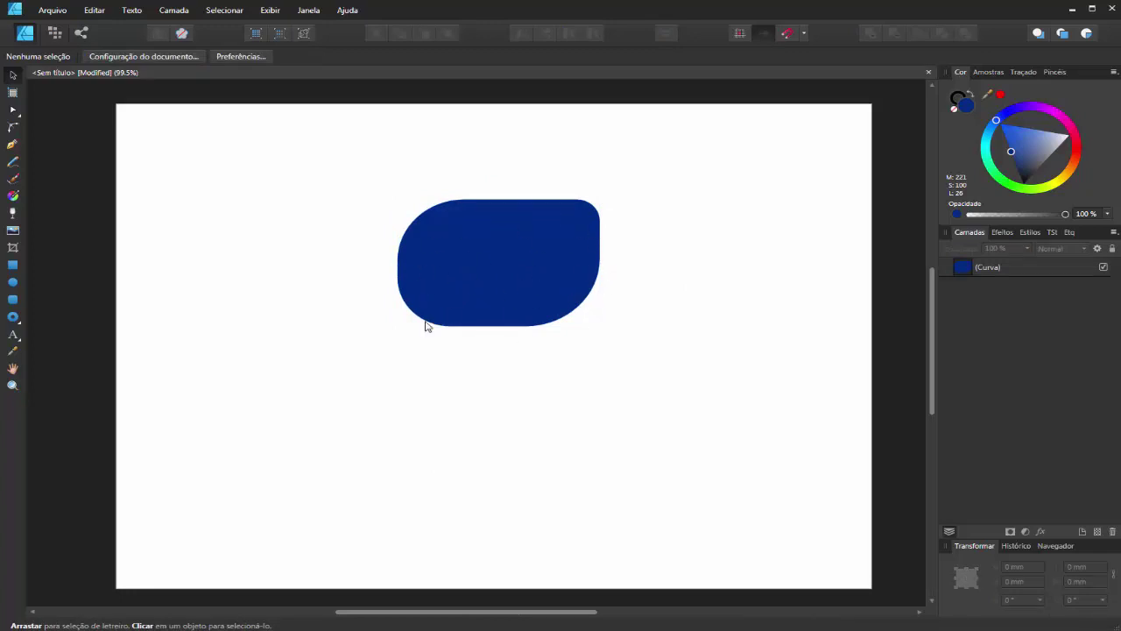
- Duplicate the rounded blue shape and place the copy below the original
left_click(522, 255)
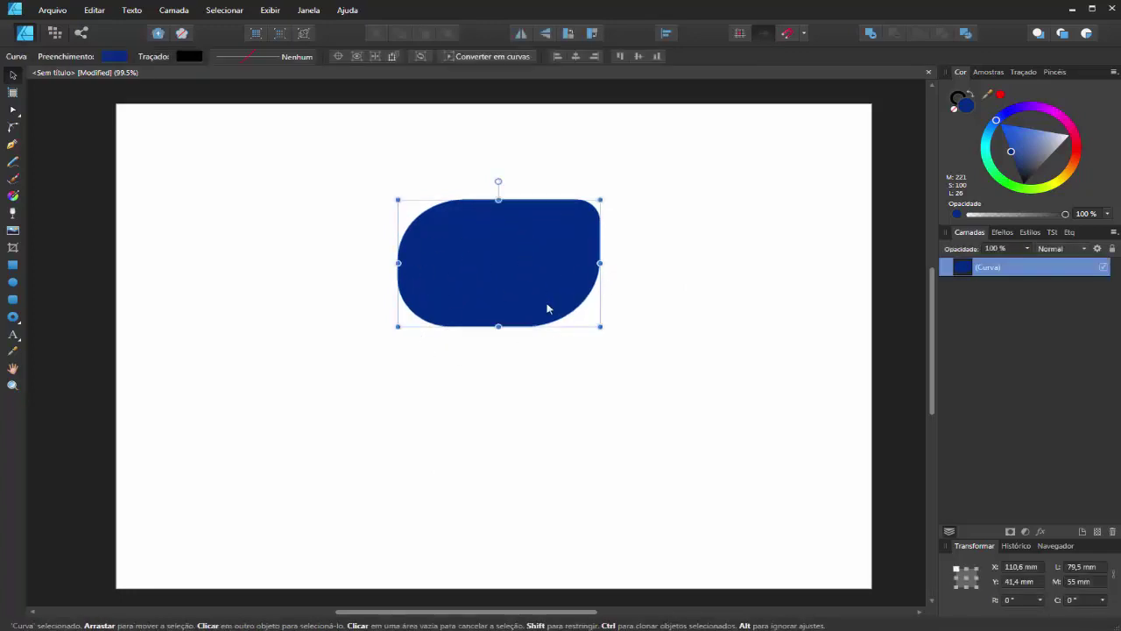
key("alt")
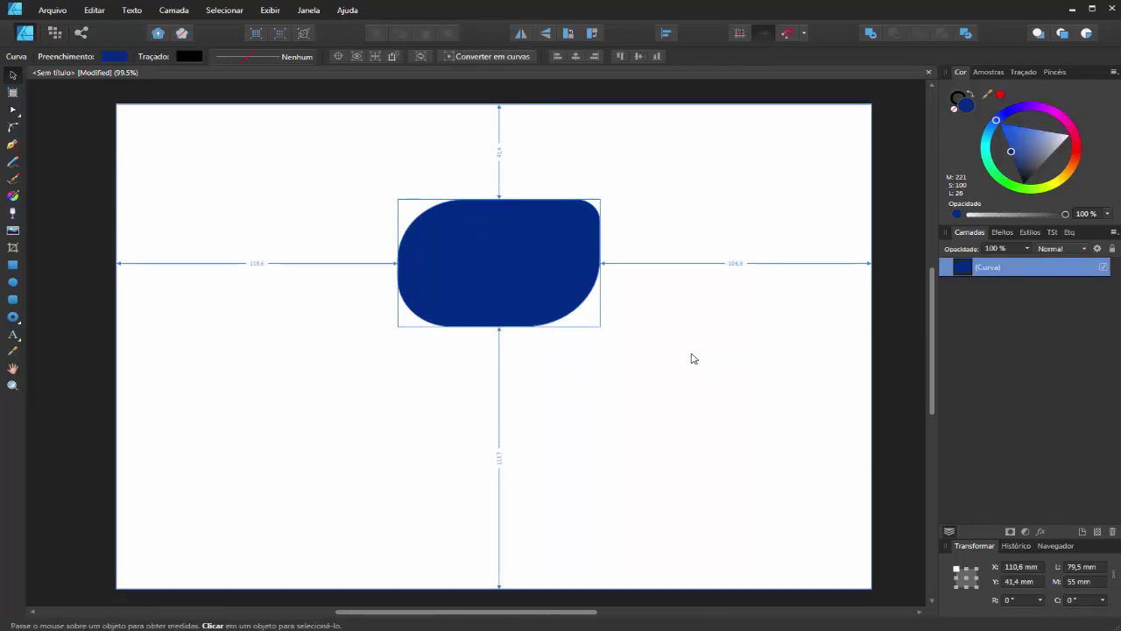
mouse_move(584, 273)
left_mouse_down()
mouse_move(651, 355)
mouse_move(545, 441)
mouse_move(604, 436)
left_mouse_up()
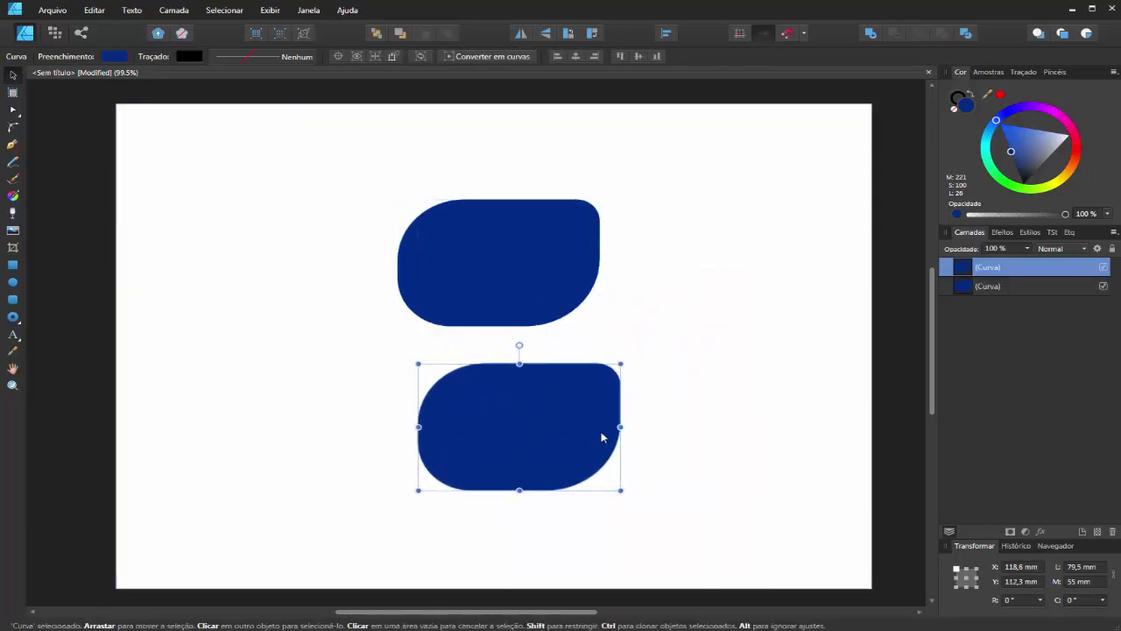
- Even out the lower shape's corner radii, with about 10.7 mm at the upper right and 15.7 mm at the lower right
key("a")
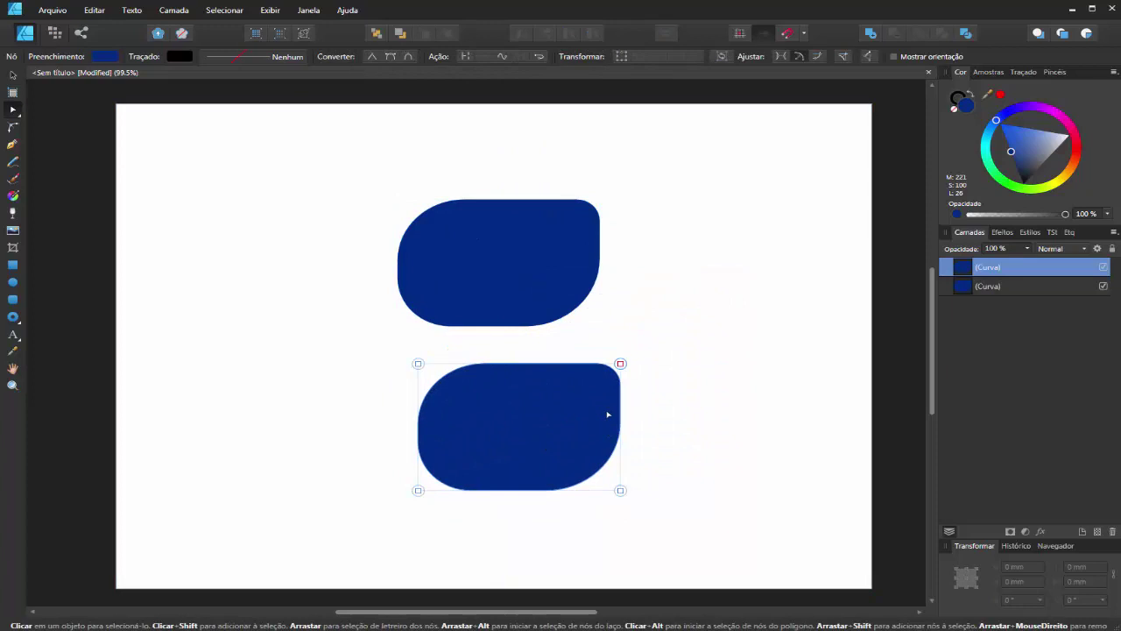
left_click(13, 127)
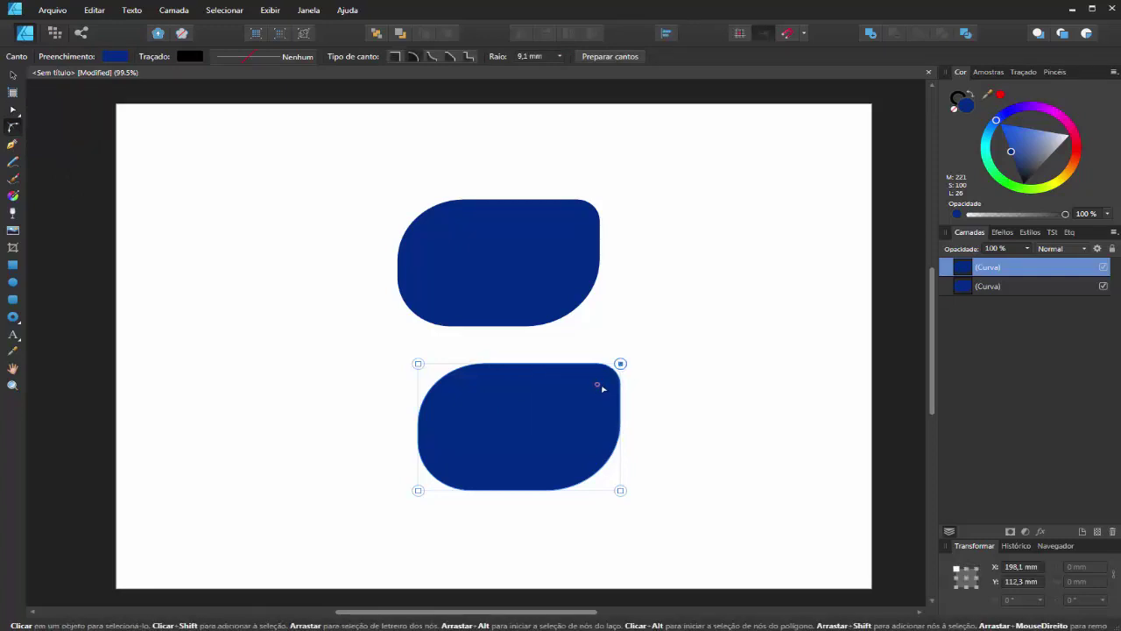
left_click(619, 366)
left_click_drag(619, 371, 593, 388)
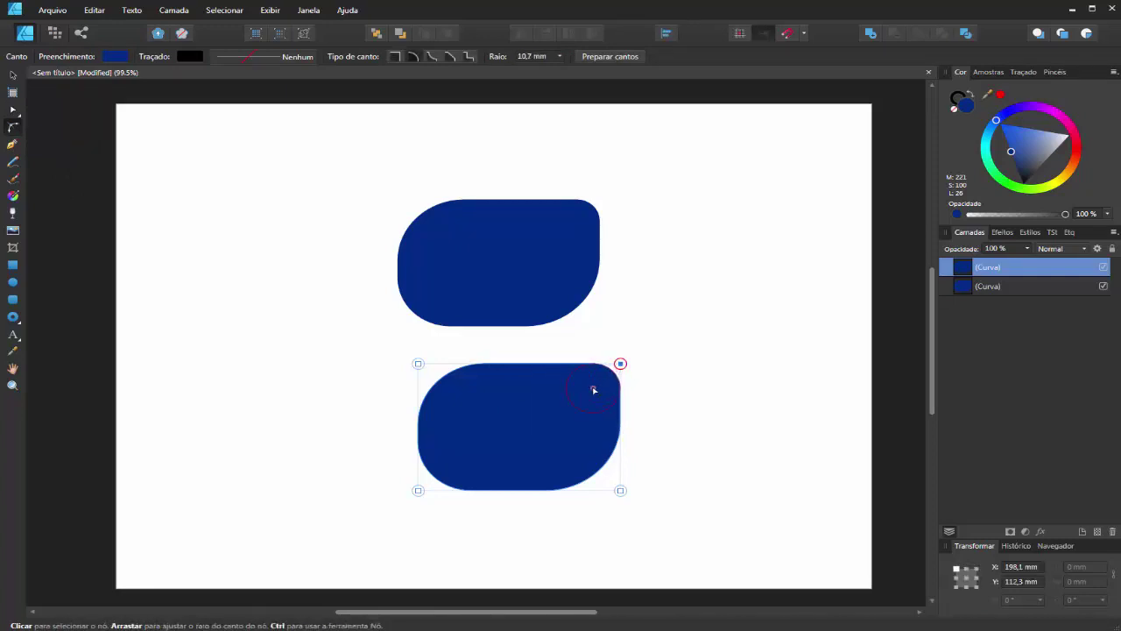
left_click(418, 363)
left_click_drag(484, 427, 445, 391)
left_click(419, 491)
left_click_drag(466, 447, 448, 461)
left_click(620, 491)
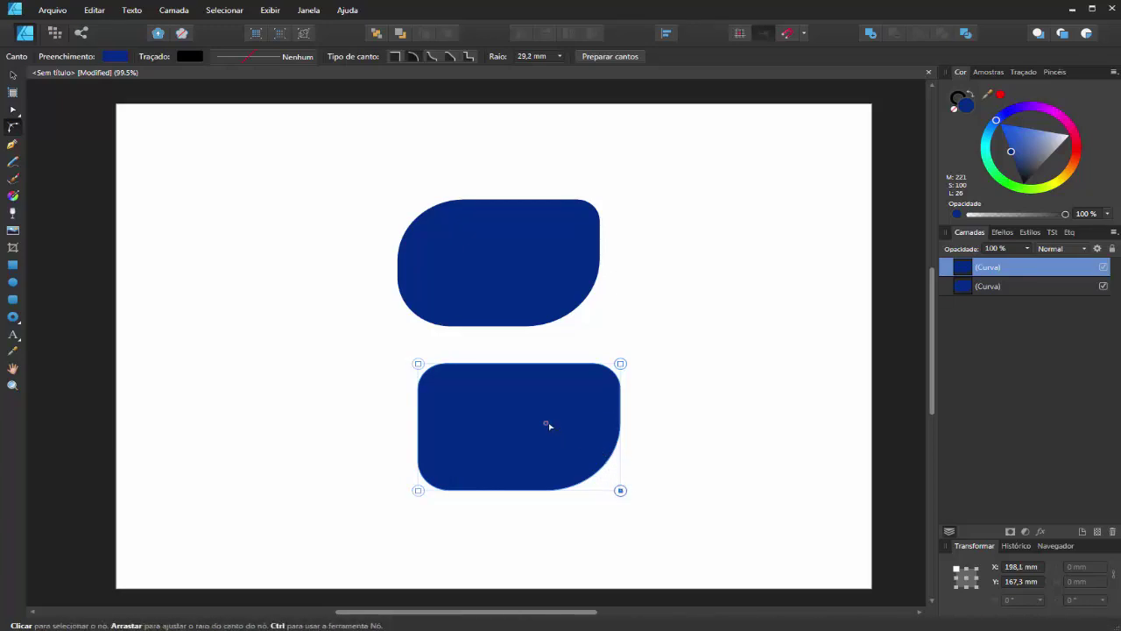
left_click_drag(547, 424, 575, 462)
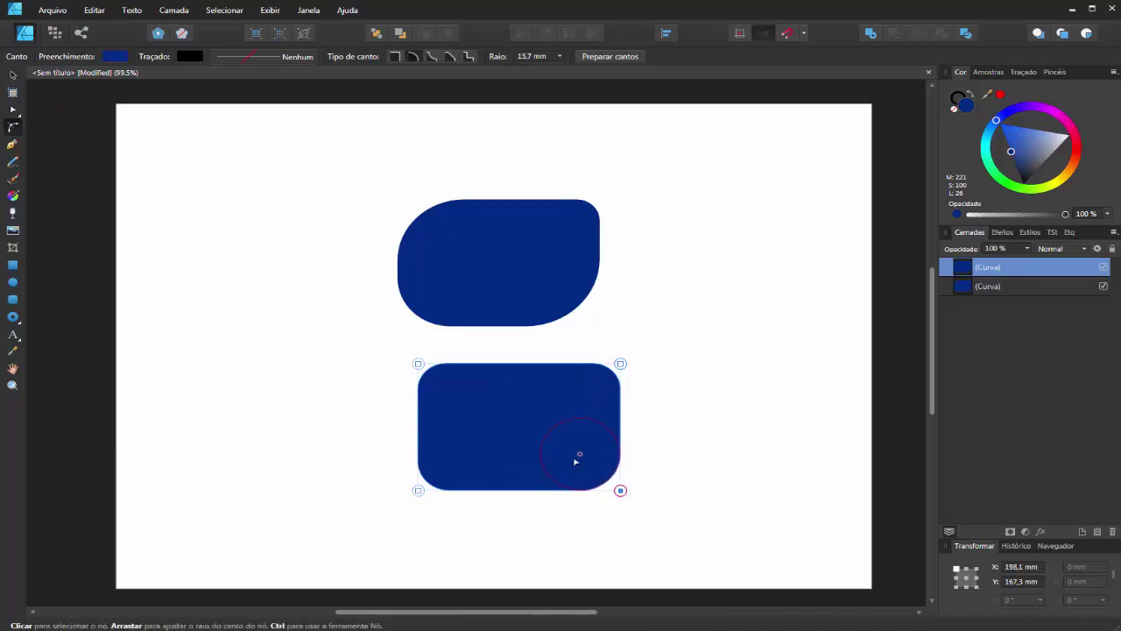
- Narrow the lower shape to about 54 mm, tuck its upper edge under the first shape and send it behind
key("v")
left_click_drag(623, 431, 516, 398)
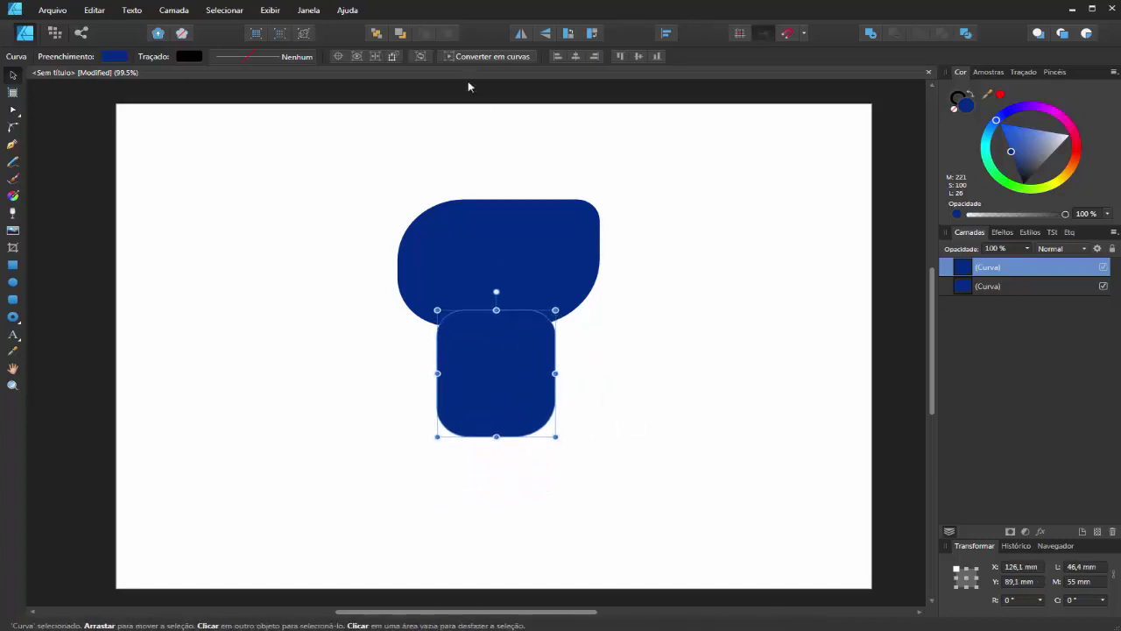
left_click(377, 32)
left_click(653, 358)
left_click(528, 420)
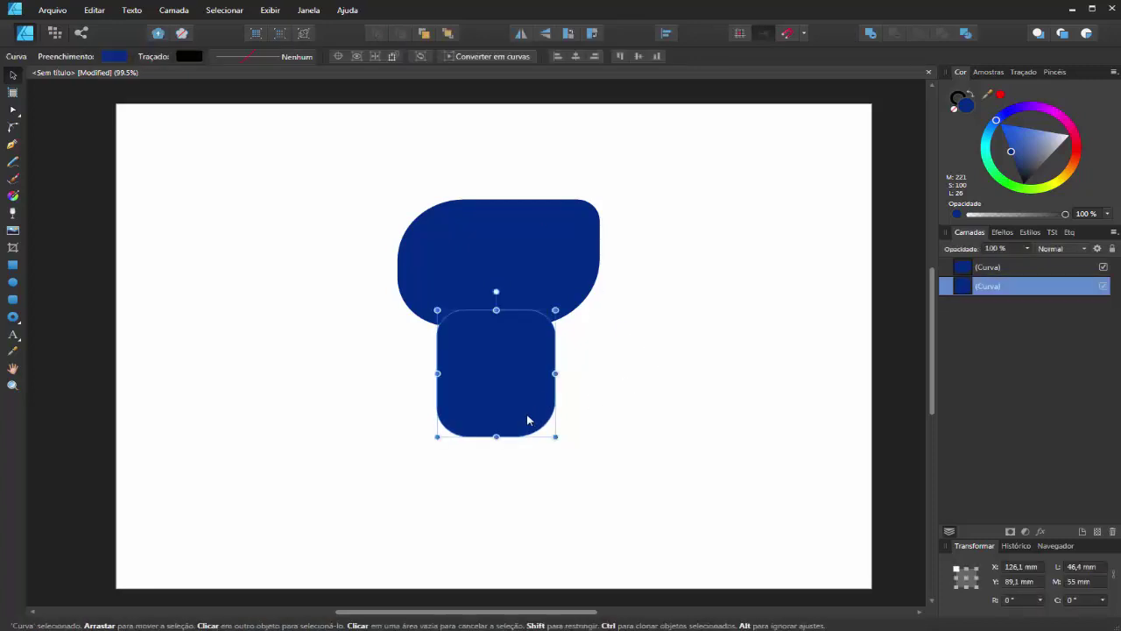
left_click_drag(555, 373, 520, 393)
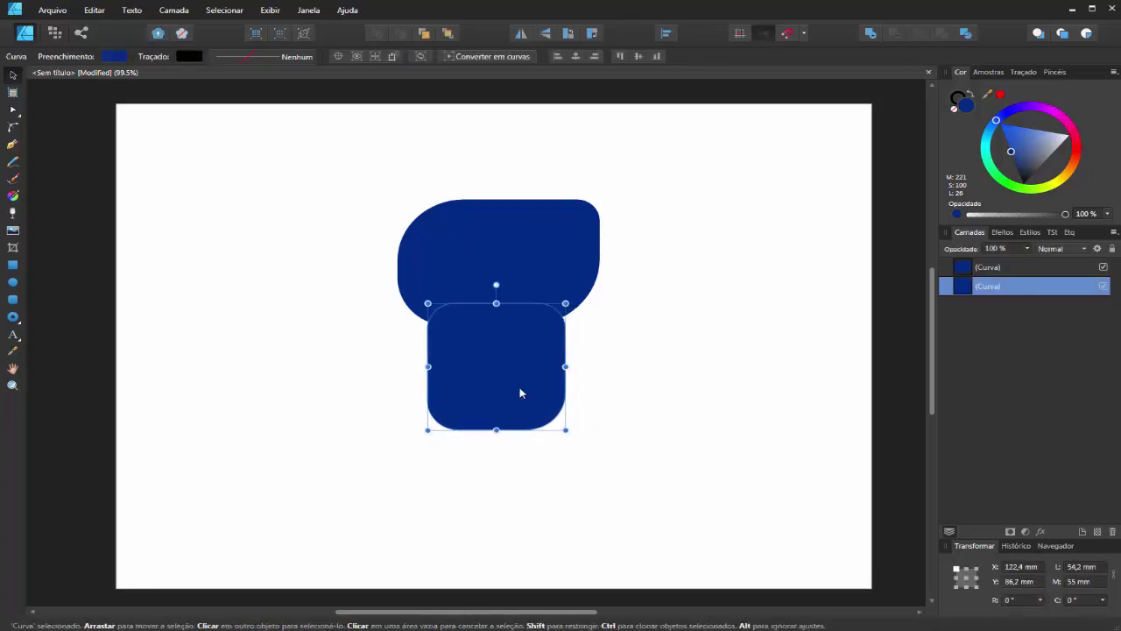
left_click(612, 427)
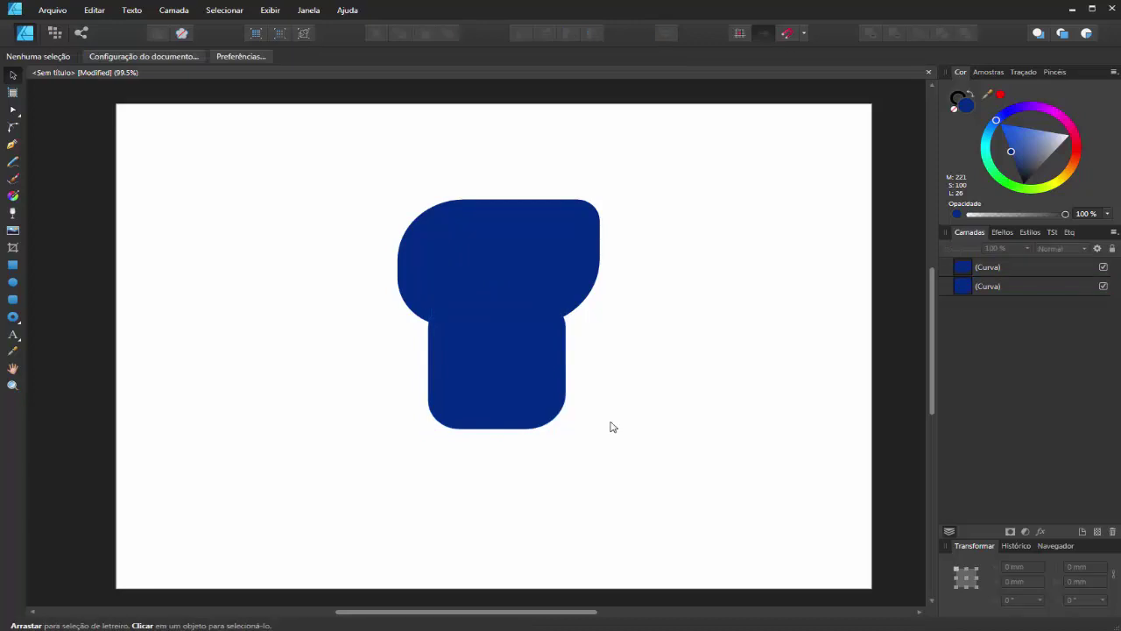
- Fill the lower shape with a slightly lighter blue than the upper one
left_click(507, 403)
left_click_drag(1026, 153, 1004, 156)
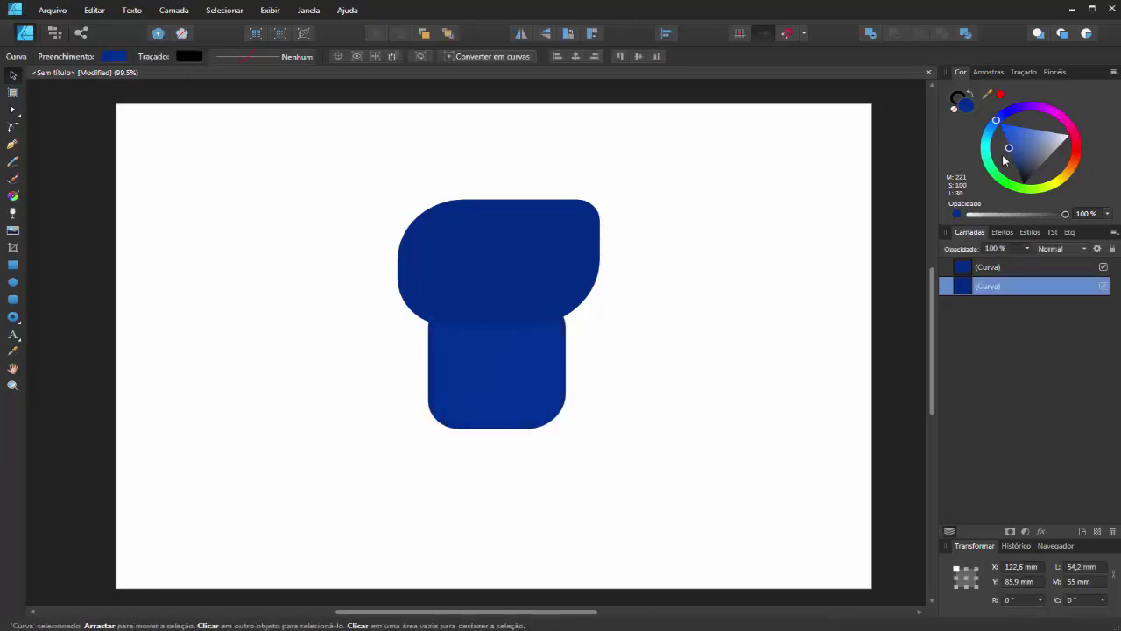
left_click(818, 375)
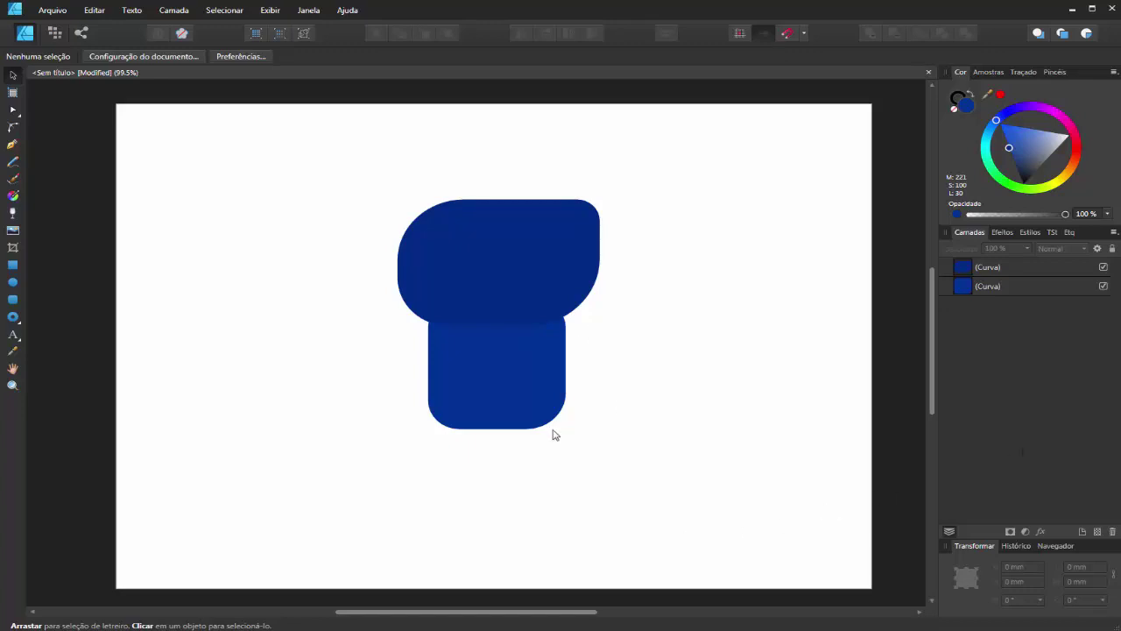
- Duplicate the lighter blue shape, squeeze the copy into a narrow vertical strip and place it beside the original's right edge
left_click(496, 374)
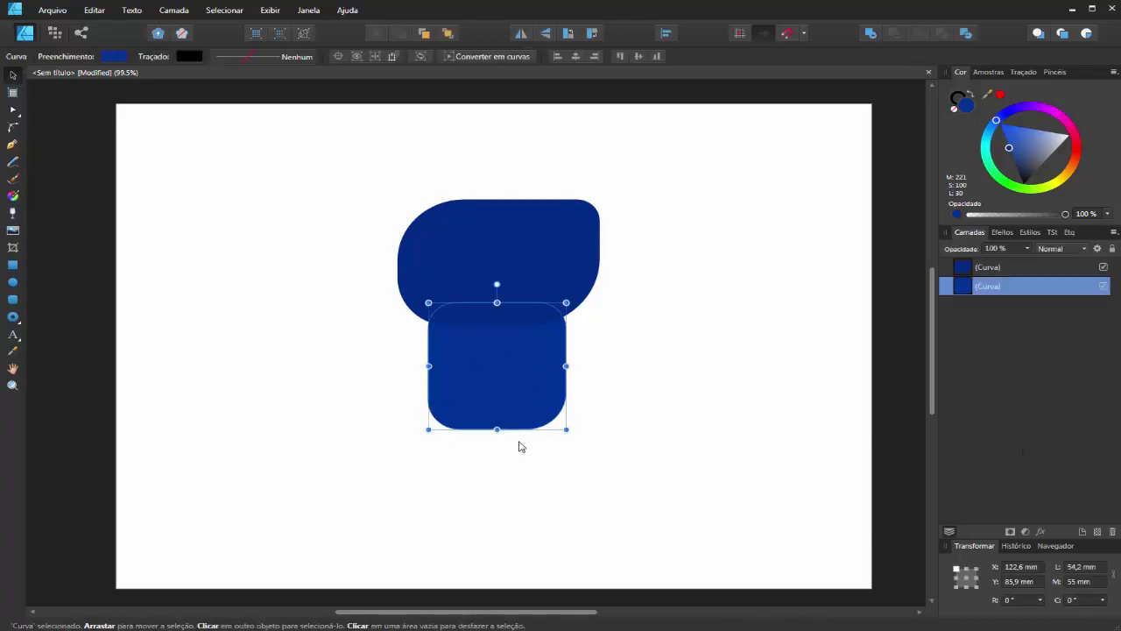
key("ctrl+j")
left_click_drag(741, 352, 641, 352)
left_click(643, 449)
left_click(633, 393)
- Reduce the narrow strip's lower-right corner radius to about 12.7 mm so its bottom end is evenly rounded
key("a")
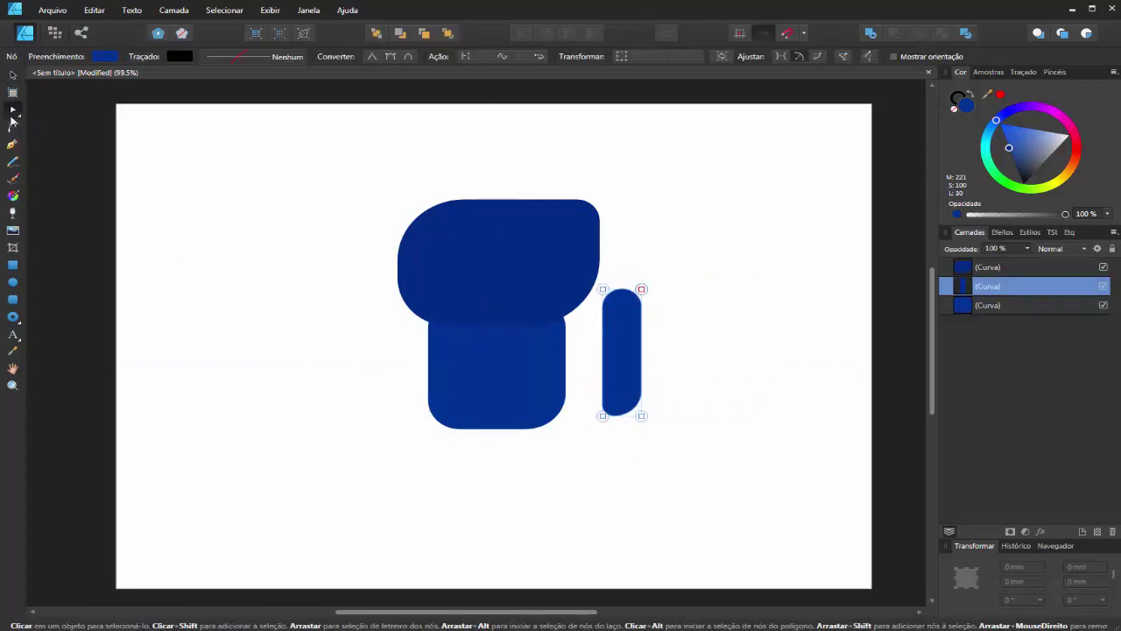
left_click(13, 129)
scroll(648, 438, "up", 5)
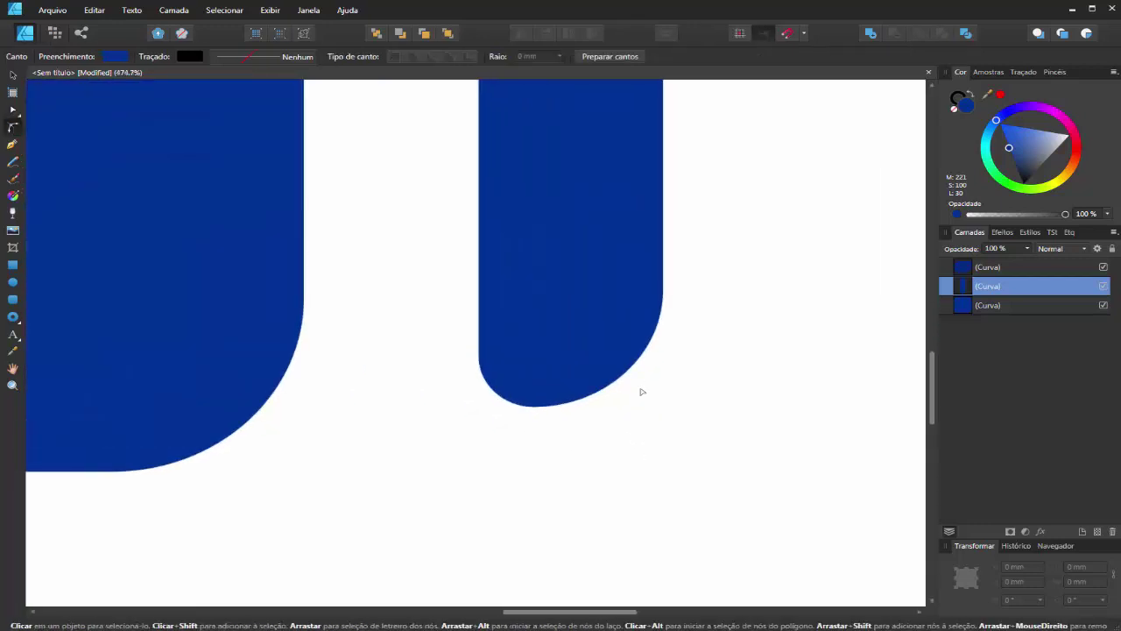
left_click(663, 407)
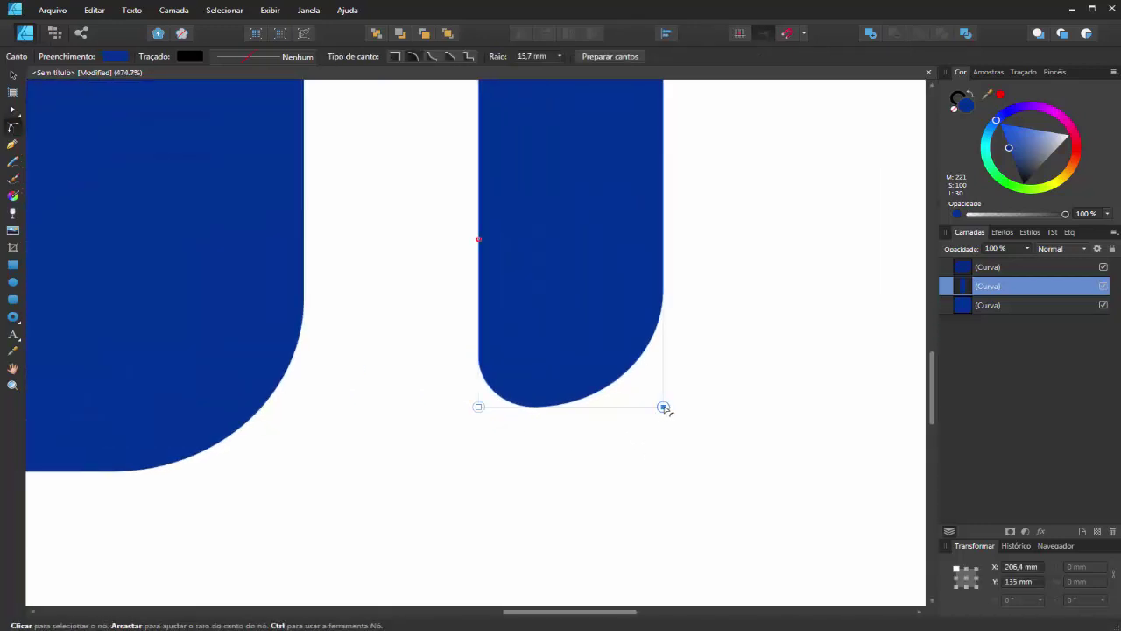
left_click_drag(478, 240, 517, 281)
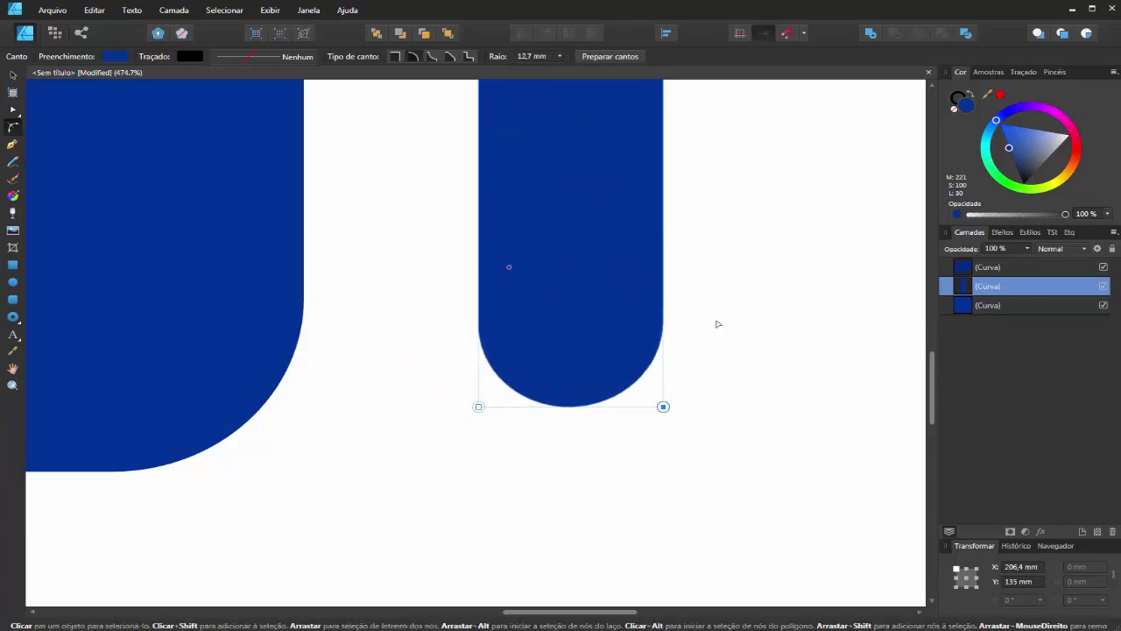
left_click(718, 321)
scroll(586, 336, "down", 5)
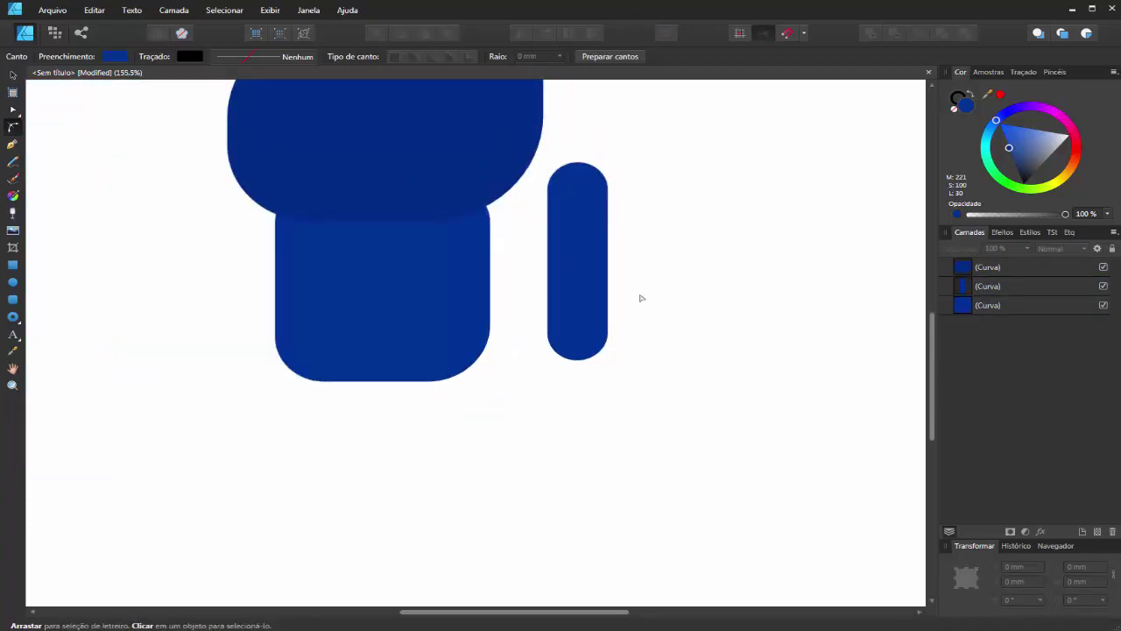
- Fill the narrow strip with light peach and resize it into a pill of about 17 × 37 mm
left_click(14, 75)
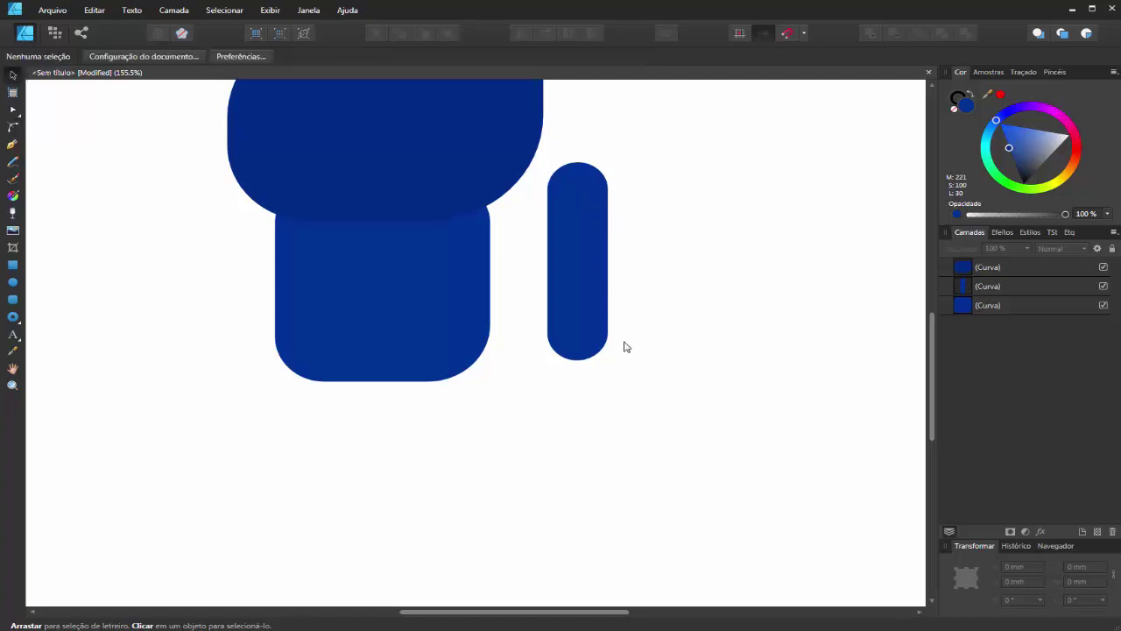
left_click(611, 301)
left_click_drag(607, 260, 636, 260)
left_click_drag(1056, 179, 1020, 169)
left_click(1069, 171)
scroll(722, 326, "down", 3)
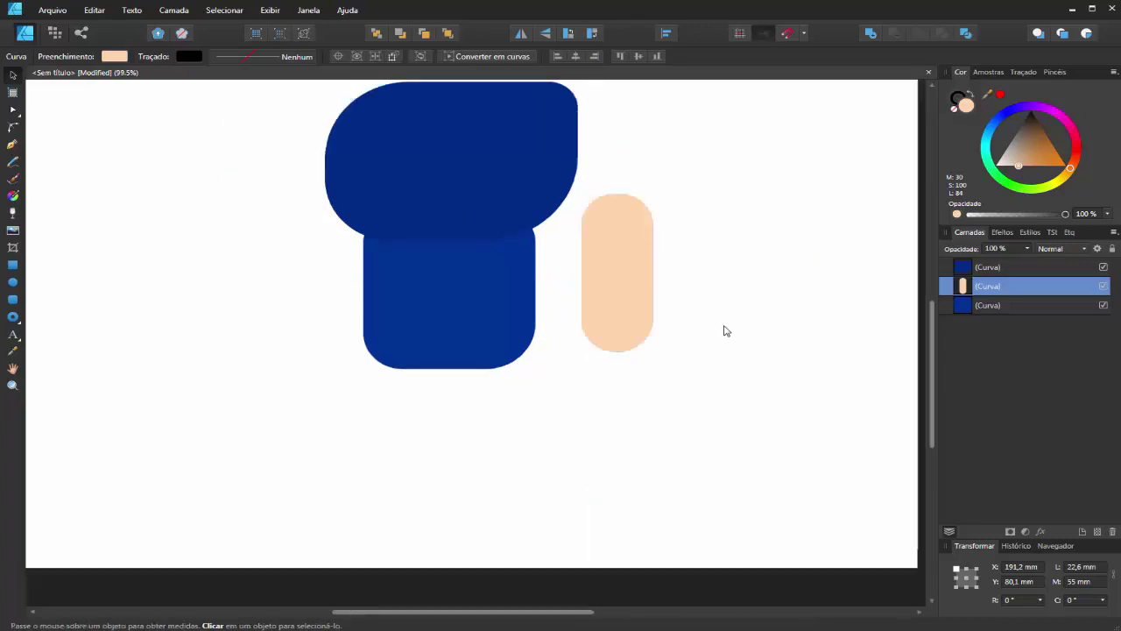
mouse_move(668, 347)
left_mouse_down()
mouse_move(642, 313)
mouse_move(655, 305)
left_mouse_up()
- Duplicate the peach pill to its right and fill the copy with a salmon tone
mouse_move(633, 267)
left_mouse_down()
mouse_move(641, 280)
mouse_move(692, 251)
left_mouse_up()
left_click_drag(1050, 163, 1075, 163)
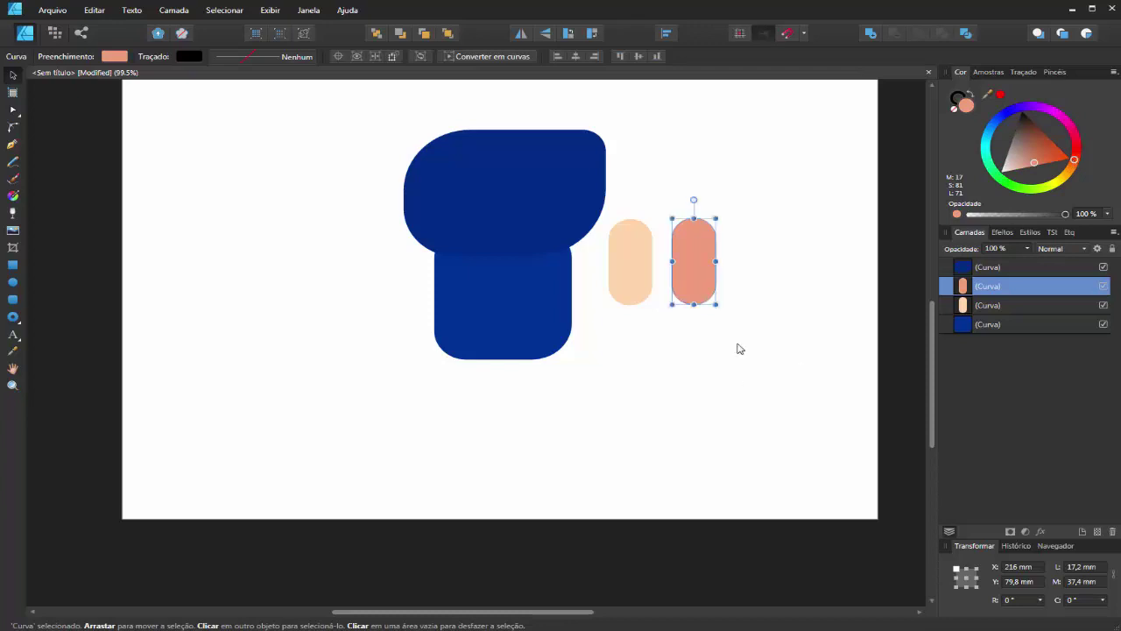
left_click(739, 350)
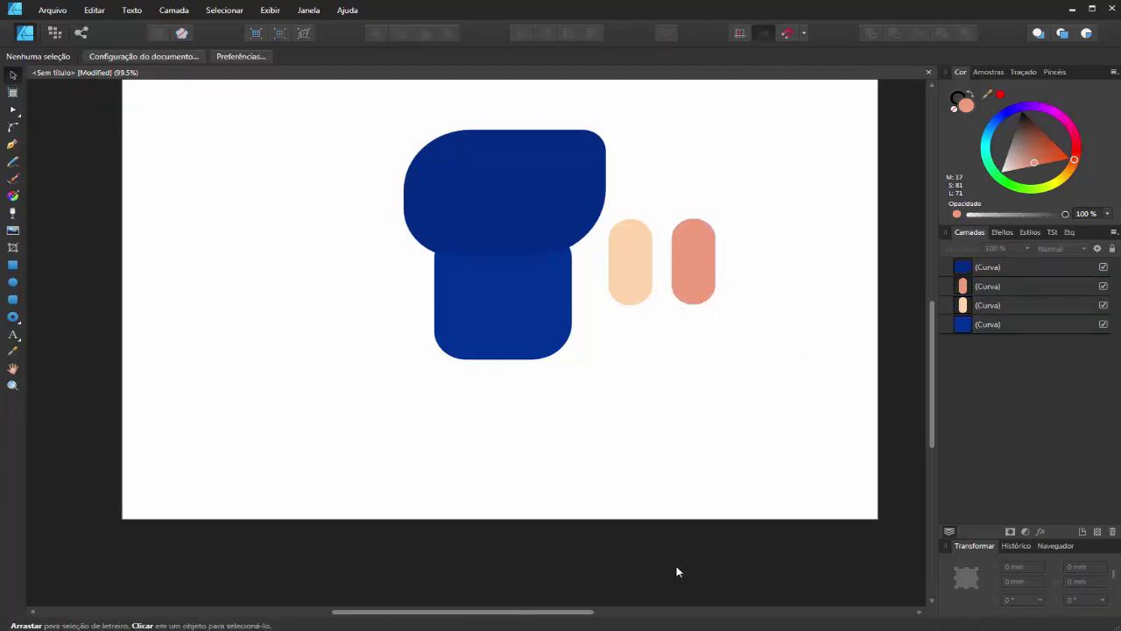
- Duplicate the peach pill and place the copy below the original
left_click(651, 296)
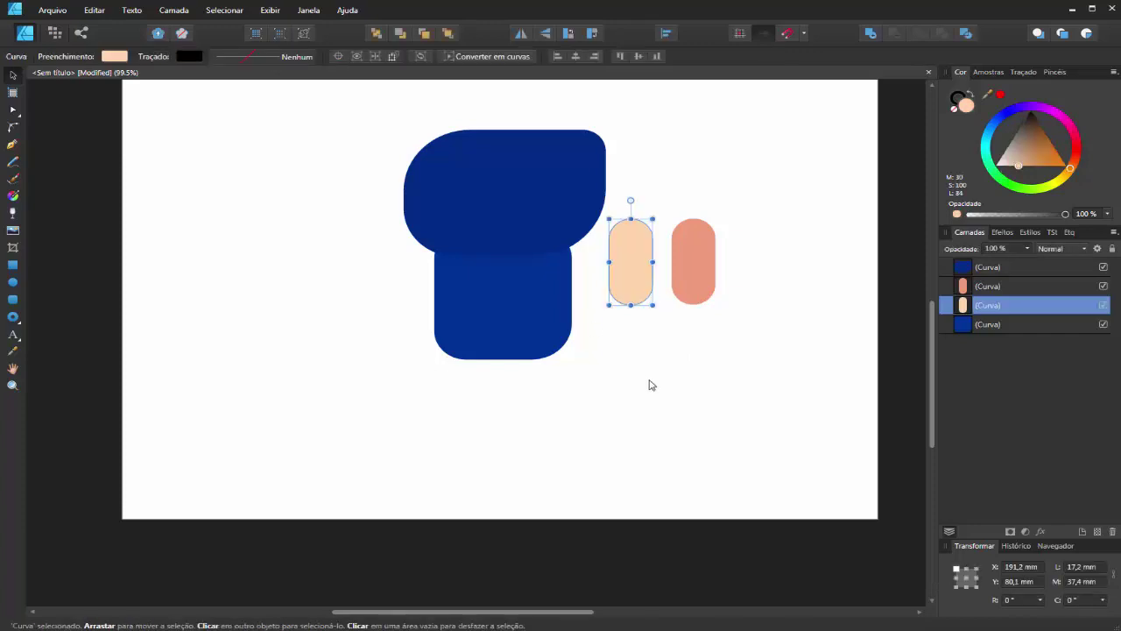
left_click_drag(635, 270, 628, 394)
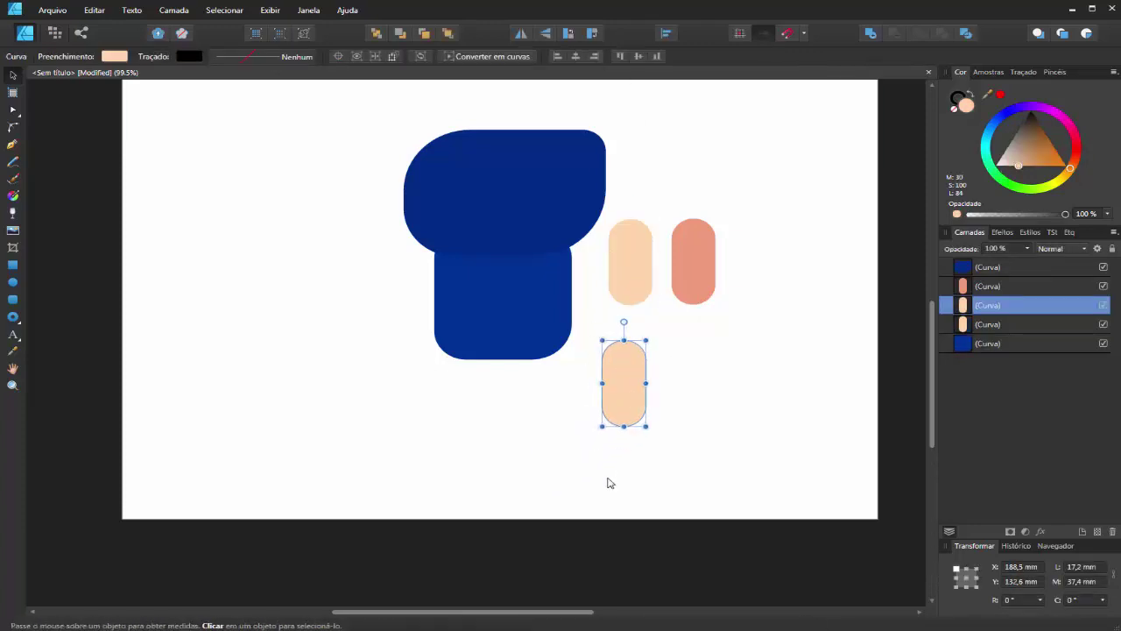
- Square off the two bottom corners of the lower peach pill, keeping its top rounded
scroll(608, 481, "up", 6)
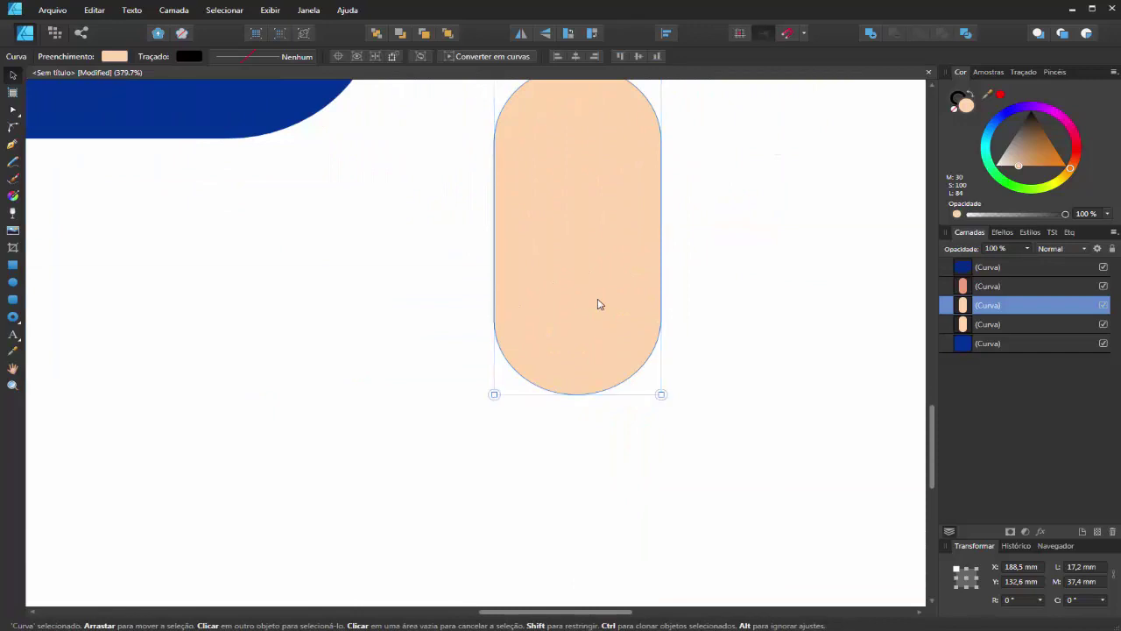
key("a")
left_click(14, 128)
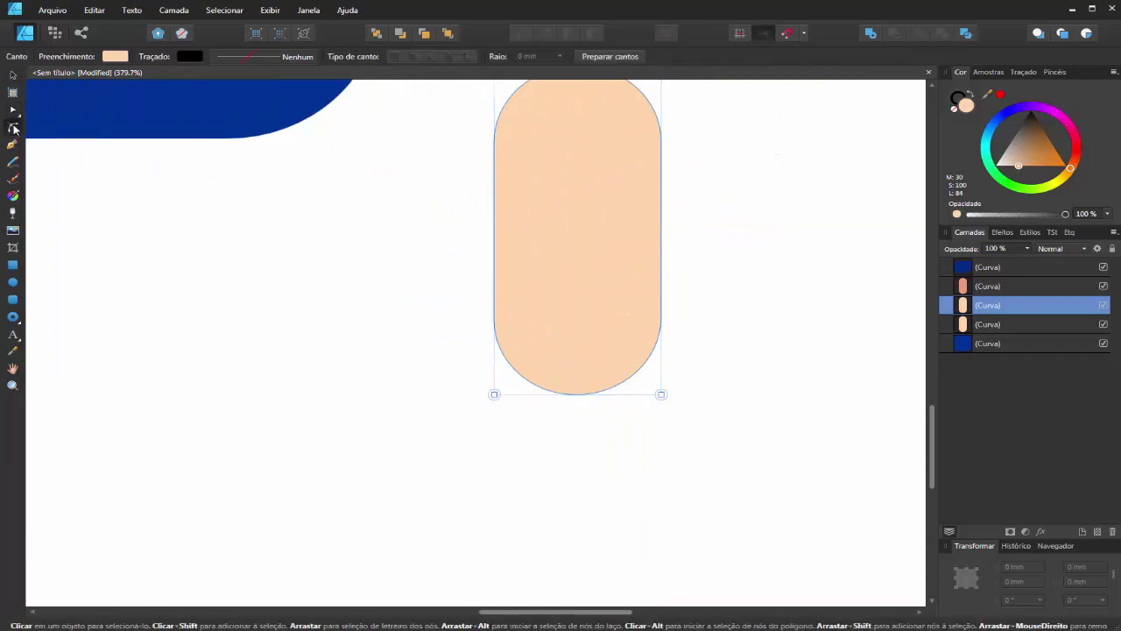
left_click(494, 394)
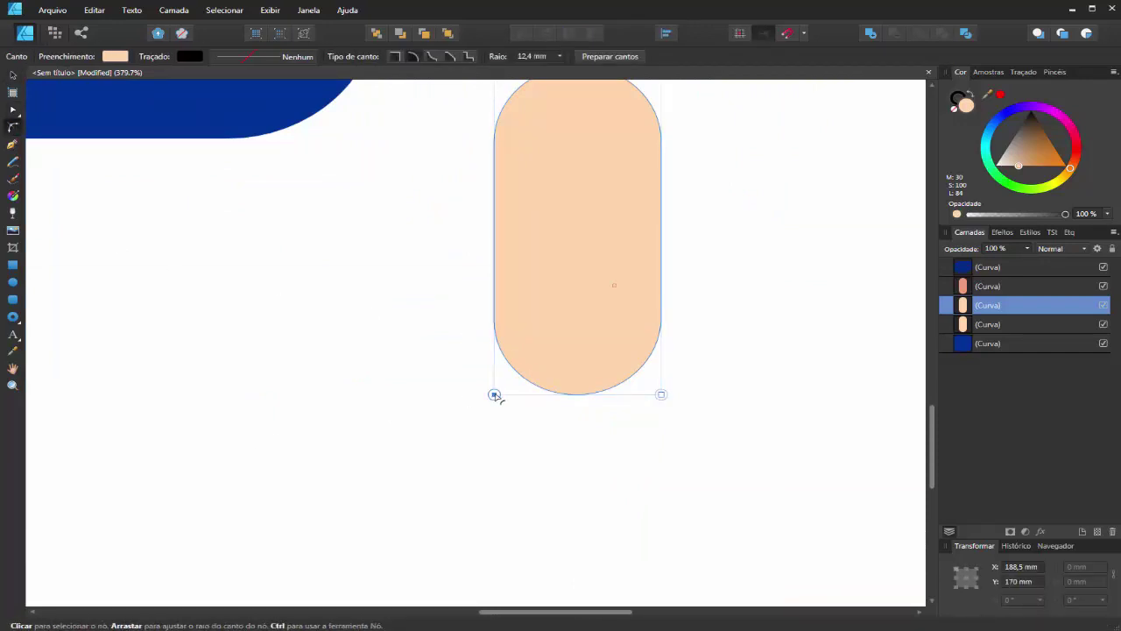
left_click(660, 395, "shift")
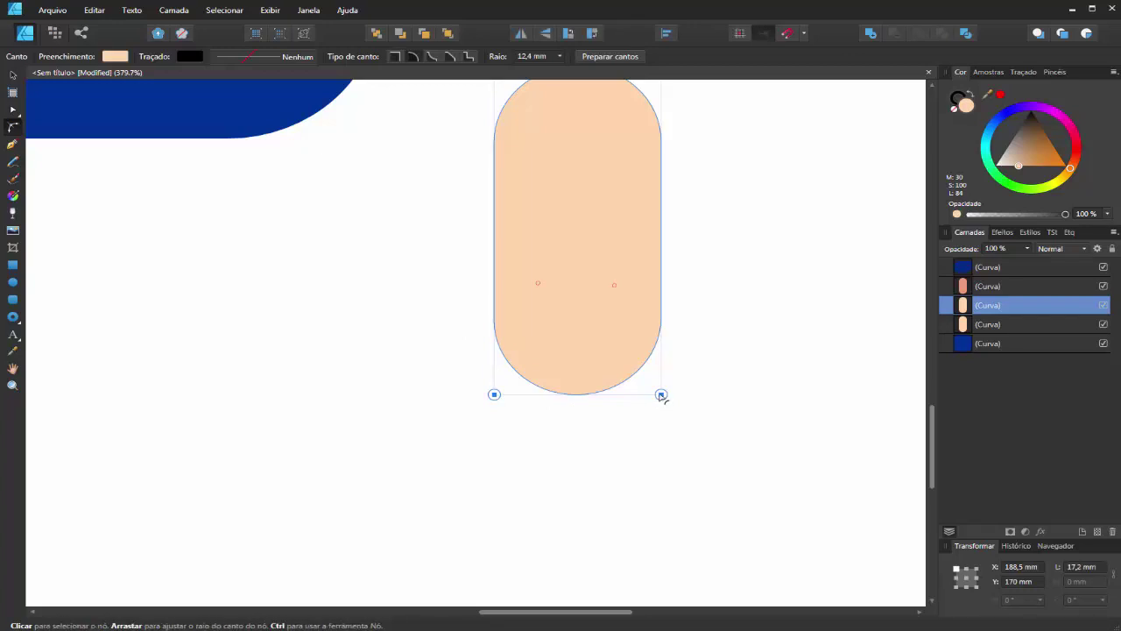
left_click_drag(661, 396, 680, 424)
left_click(12, 75)
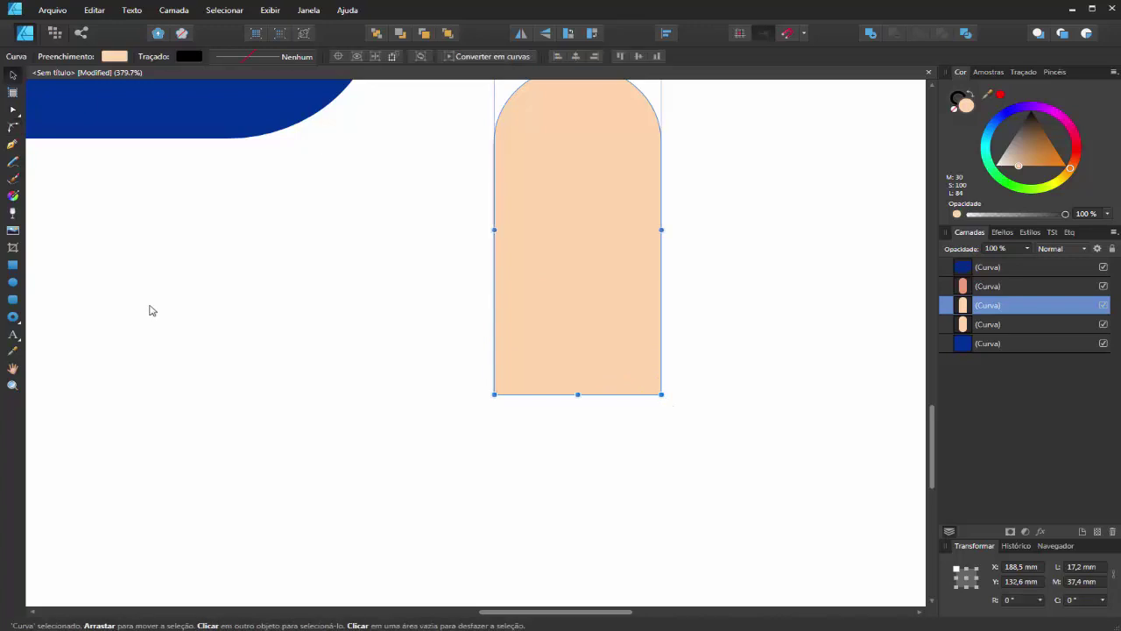
- Shorten the flat-bottomed peach shape to about 25 mm high and place it as a leg under the body's lower-left corner
left_click(503, 408)
scroll(503, 408, "down", 2)
left_click(529, 367)
left_click_drag(554, 400, 554, 343)
scroll(701, 326, "down", 3)
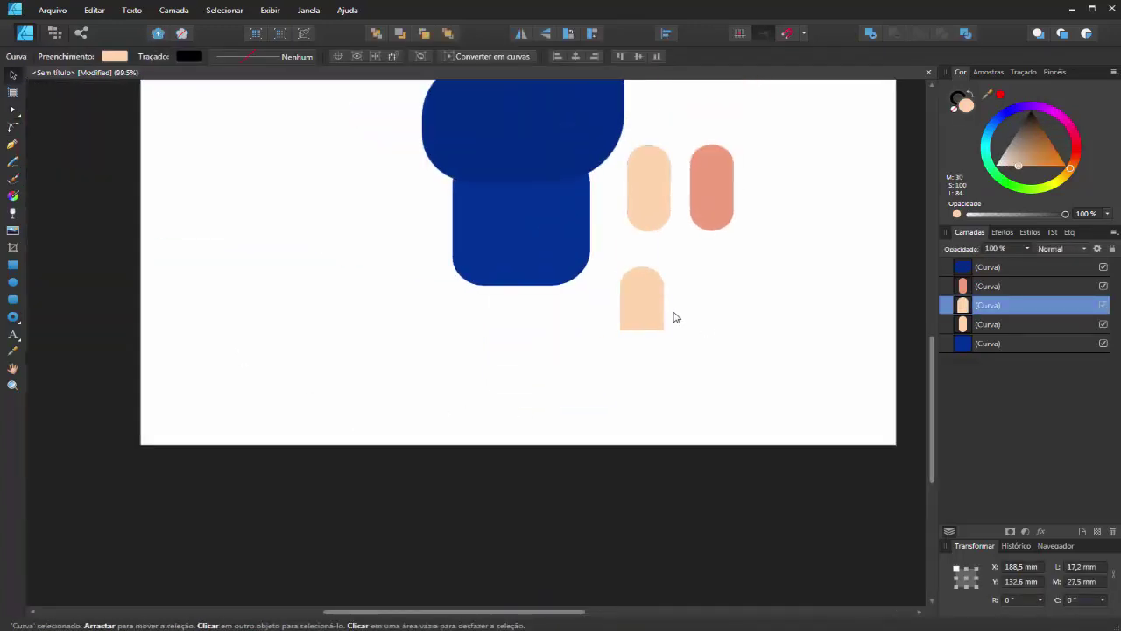
left_click_drag(642, 330, 485, 290)
left_click(591, 369)
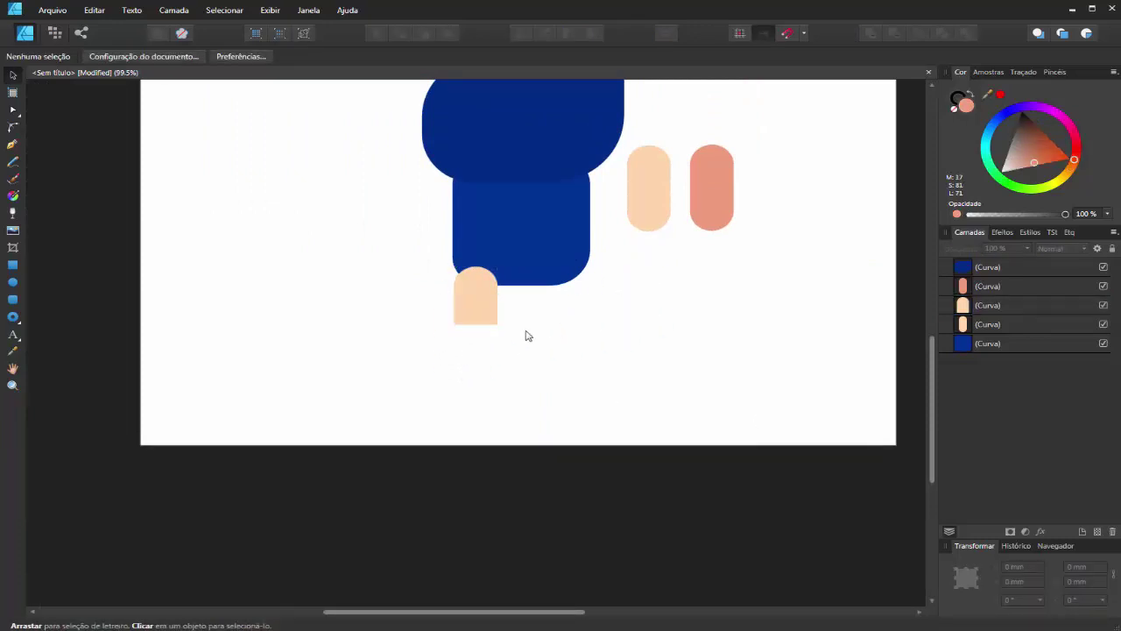
- Fill the leg with a near-black brown and duplicate it under the body's lower-right corner
left_click(465, 297)
left_click(1042, 111)
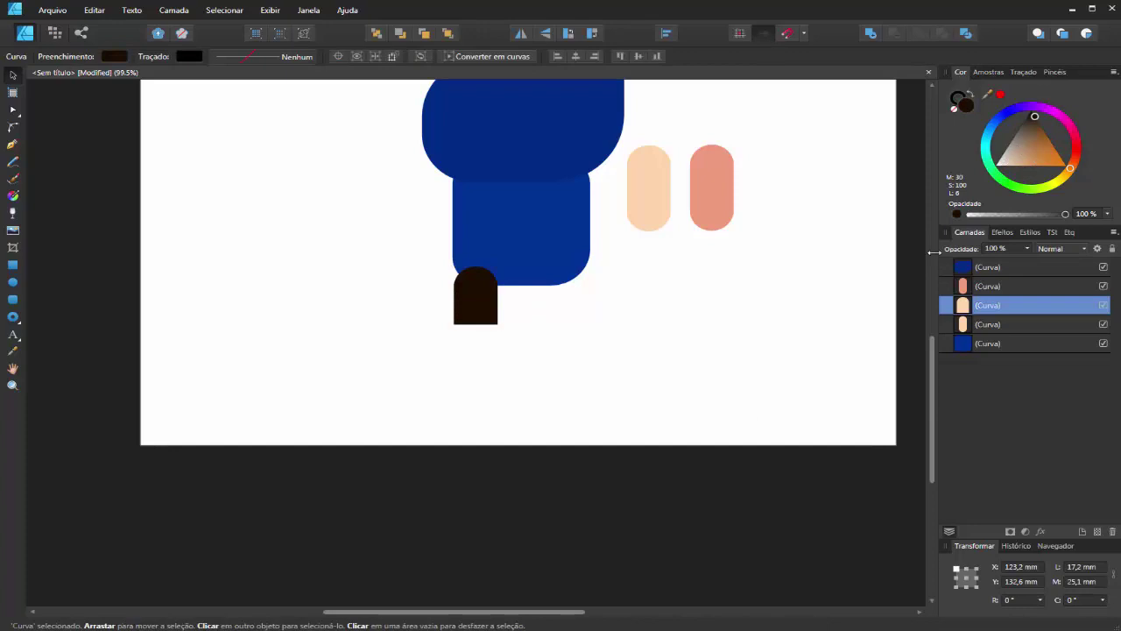
left_click_drag(461, 295, 549, 304)
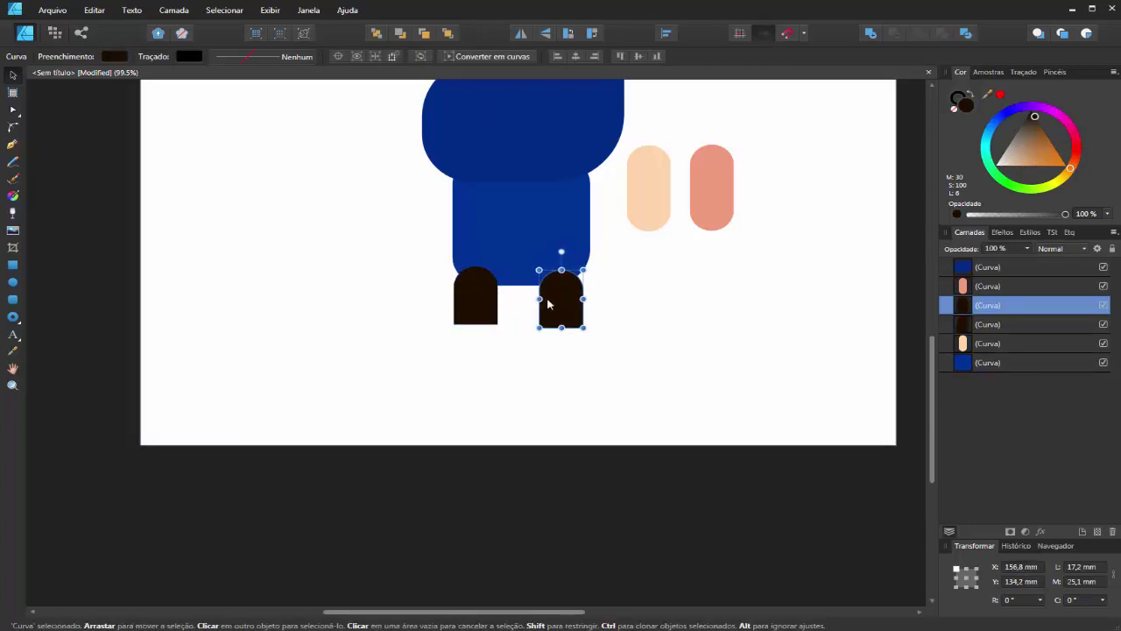
left_click(795, 367)
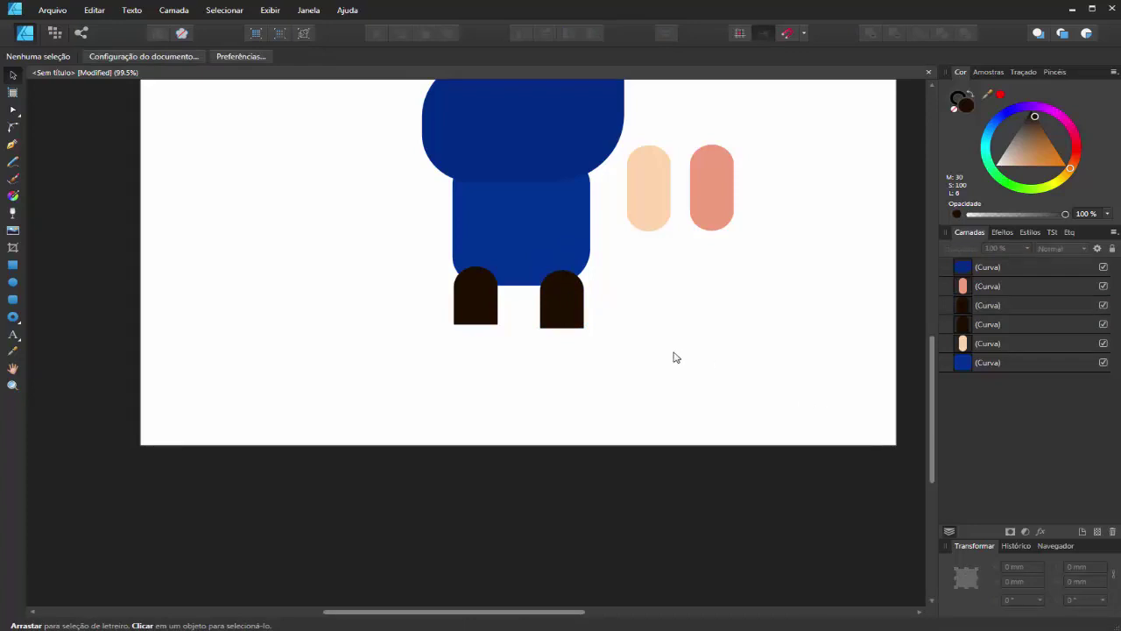
scroll(676, 356, "down", 2)
scroll(701, 233, "up", 2)
scroll(658, 113, "up", 1)
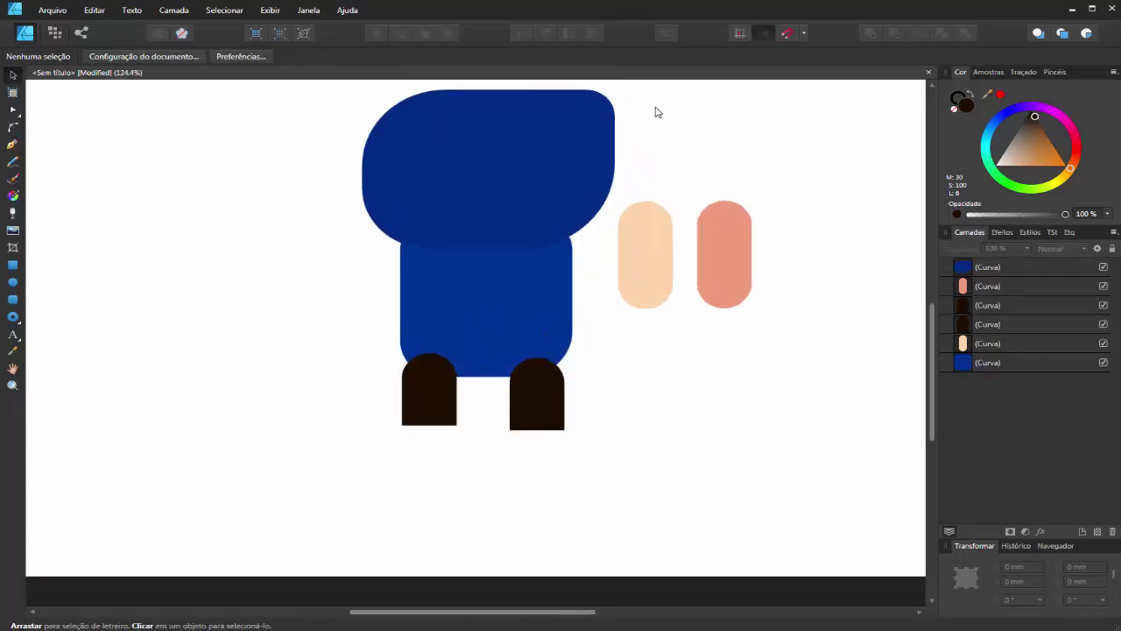
- Duplicate the blue body shape to its left and flatten the copy into a bar of about 54 × 15 mm
left_click(514, 340)
key("ctrl+j")
left_click_drag(502, 327, 266, 339)
left_click_drag(250, 387, 253, 273)
left_click(271, 313)
left_click(263, 257)
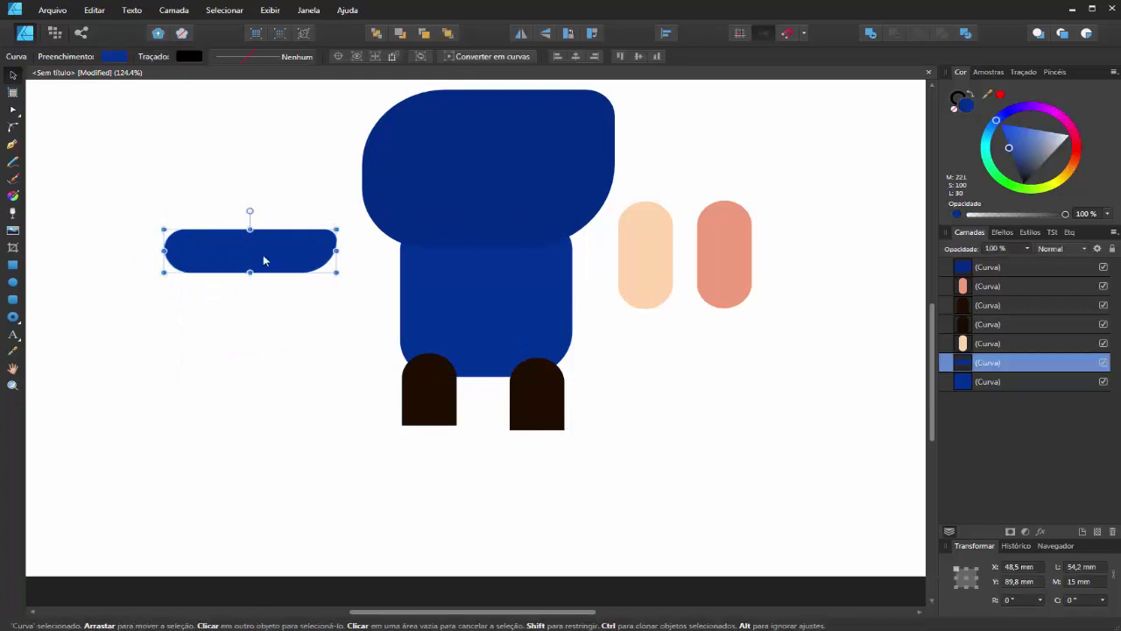
- Round the blue bar's two upper corners so both ends become full pill ends
key("a")
left_click(12, 127)
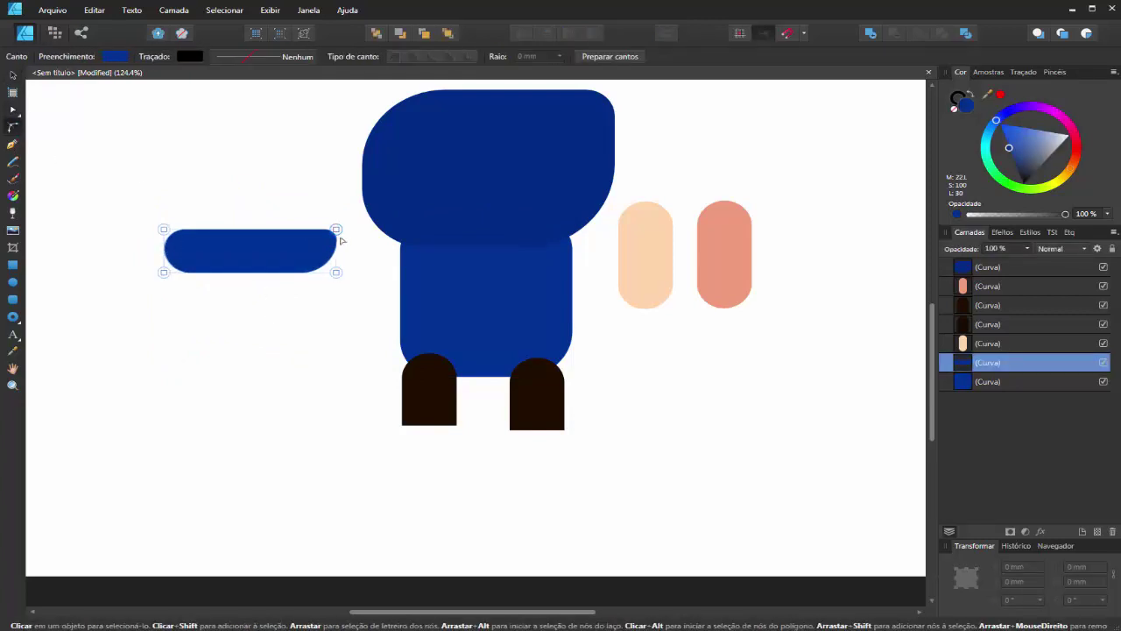
left_click(336, 231)
left_click_drag(307, 261, 285, 282)
left_click(111, 575)
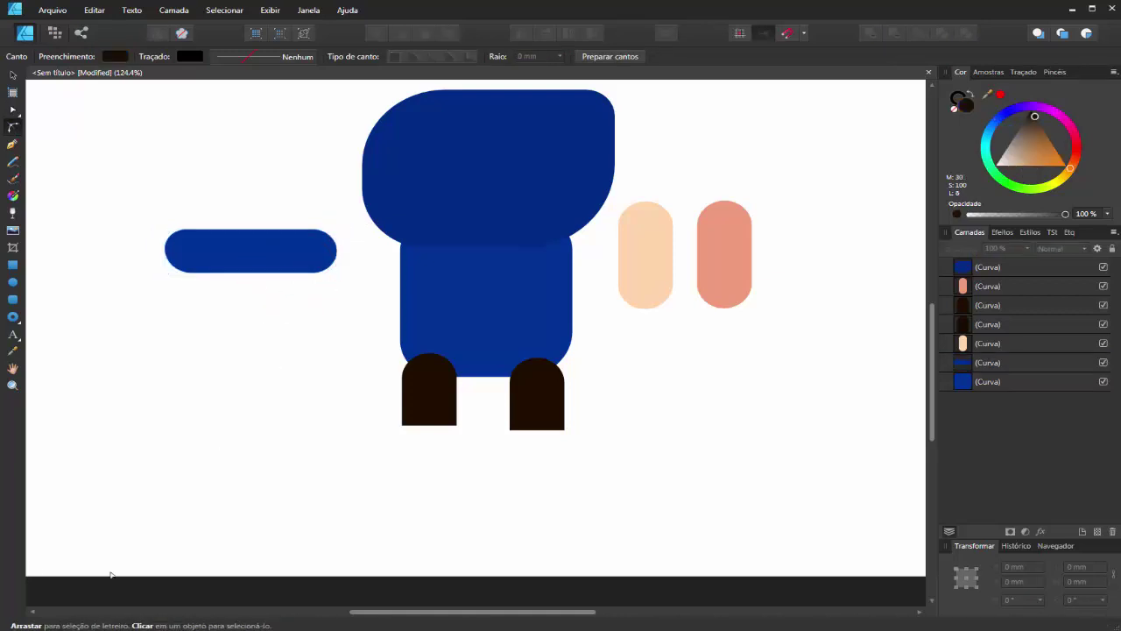
left_click(211, 257)
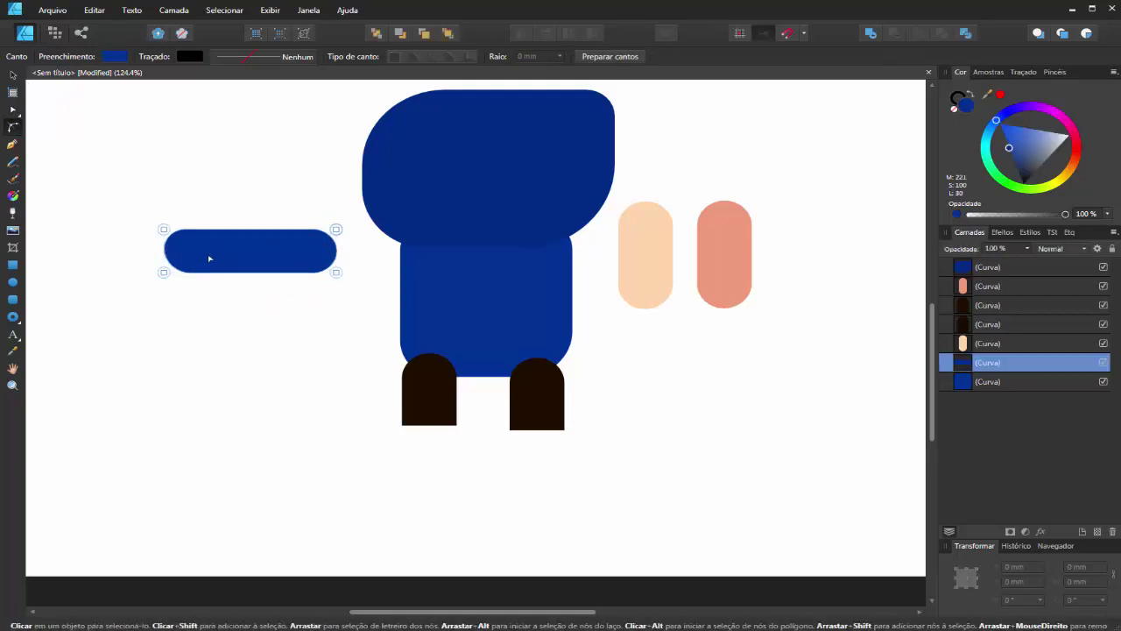
left_click(164, 229)
mouse_move(189, 254)
left_mouse_down()
mouse_move(180, 247)
mouse_move(221, 274)
mouse_move(211, 258)
left_mouse_up()
key("v")
left_click(376, 470)
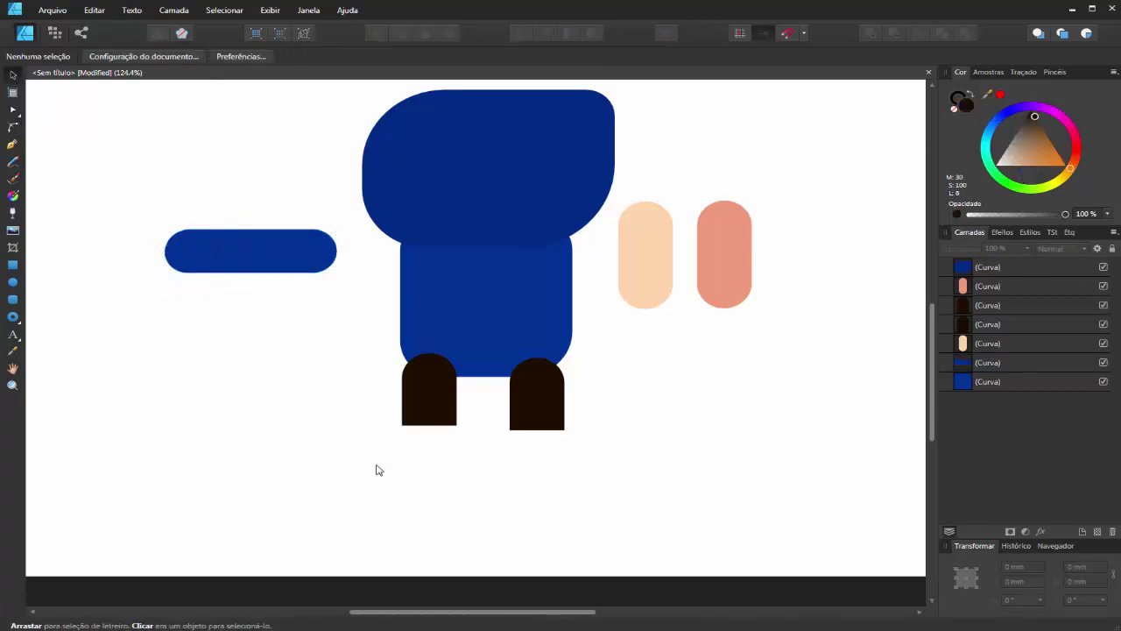
- Reduce the radius of the blue bar's two right corners to a slight rounding
left_click(256, 254)
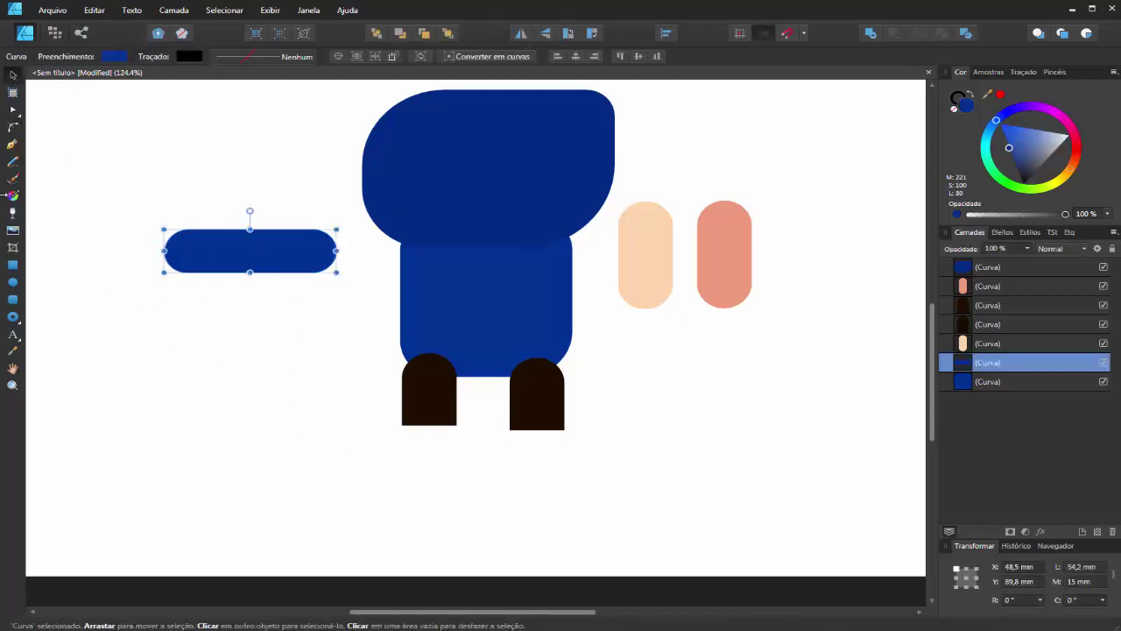
left_click(12, 128)
left_click(336, 230)
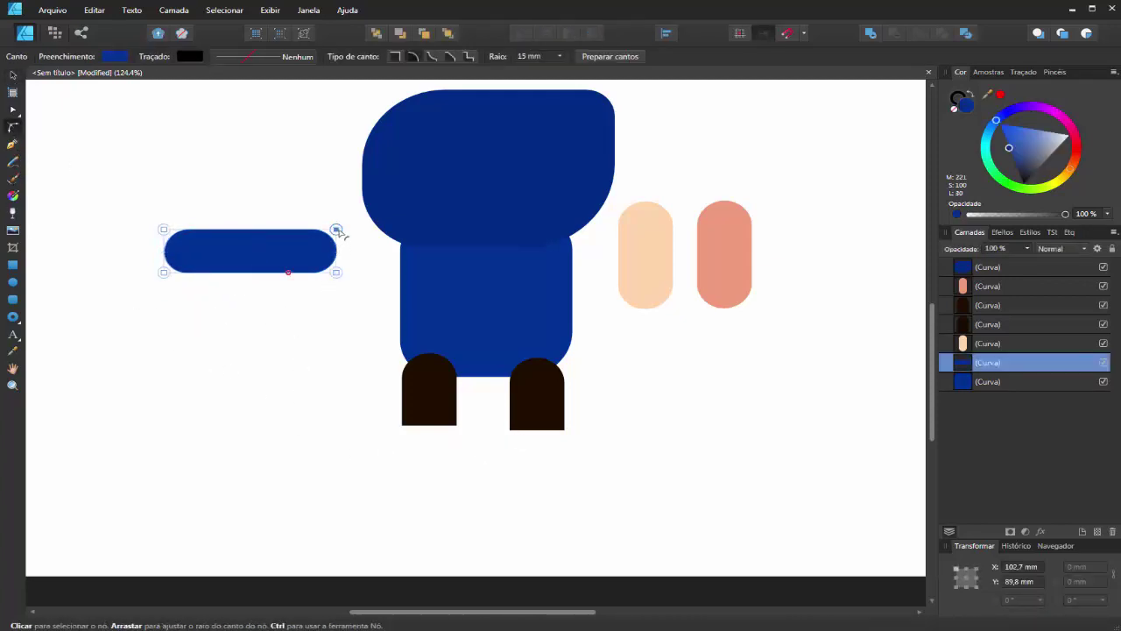
left_click(337, 273)
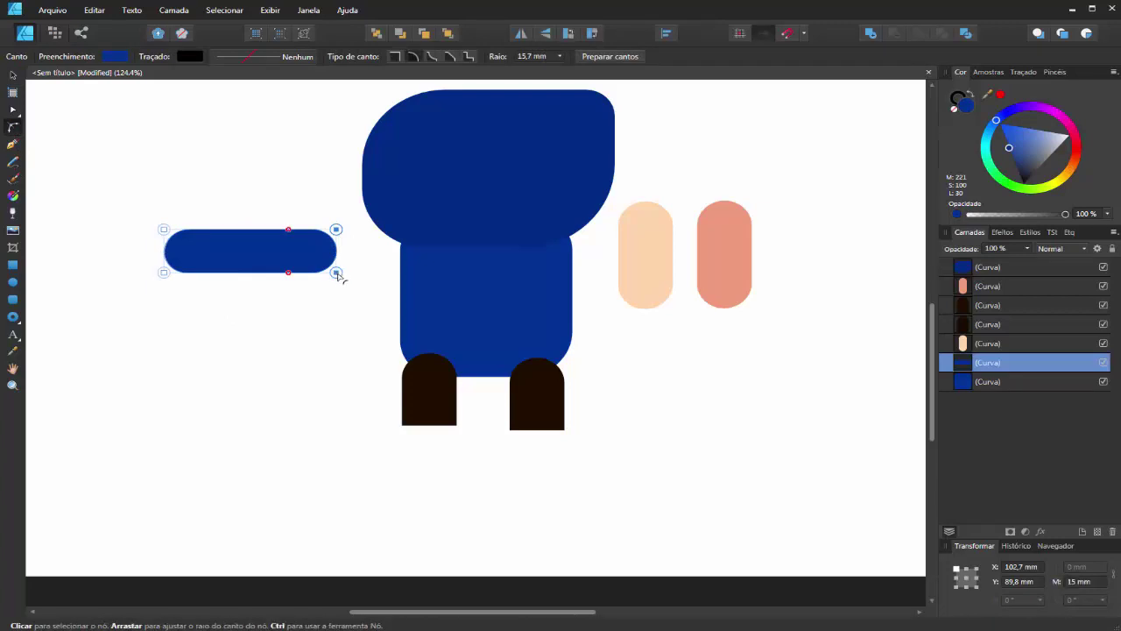
left_click_drag(292, 275, 389, 299)
left_click(13, 75)
left_click(193, 307)
- Reduce the radius of the blue bar's two left corners to match the slight rounding of its right end
left_click(198, 269)
key("a")
left_click(164, 231)
left_click(164, 273, "shift")
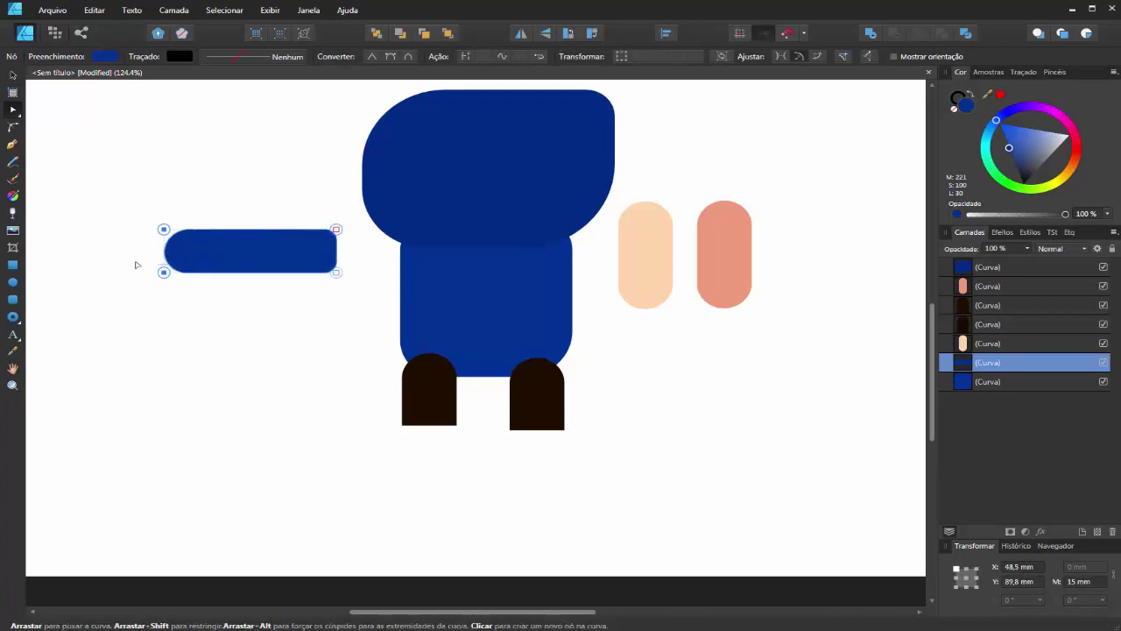
left_click(13, 127)
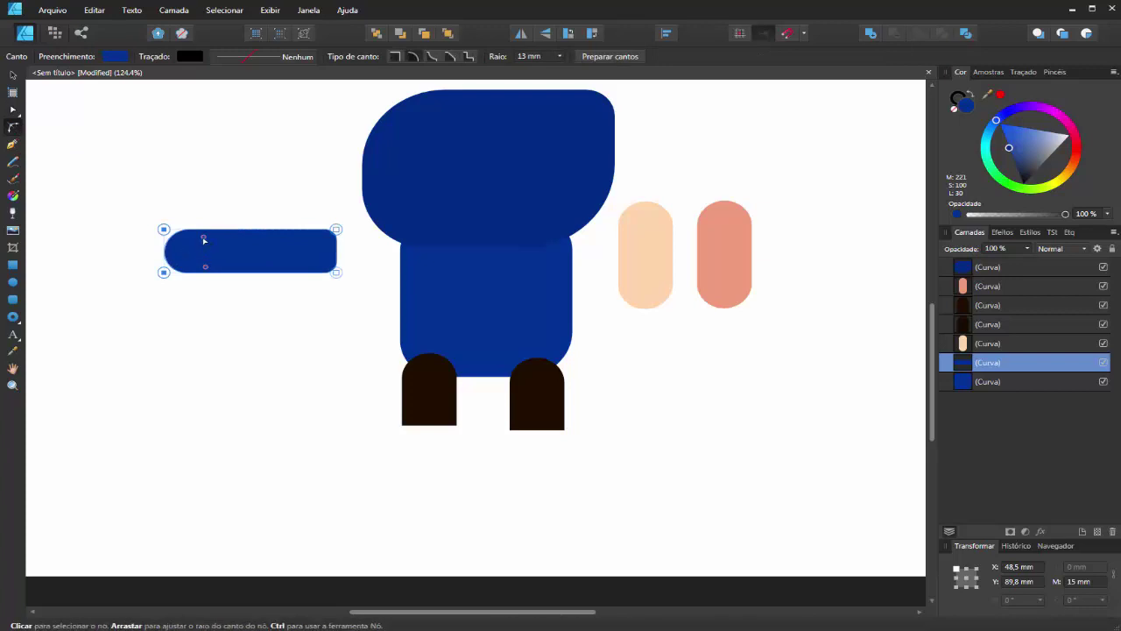
left_click_drag(198, 238, 144, 233)
left_click(132, 450)
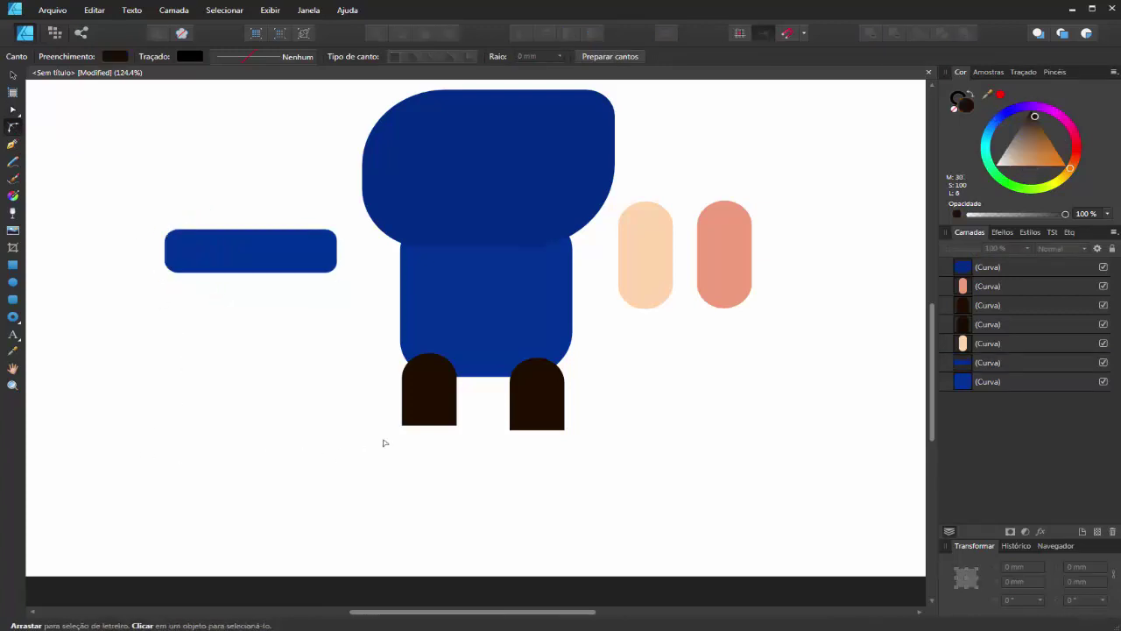
- Lighten the bar's blue fill, bring it to the front and place it across the dark blue head shape
key("v")
left_click_drag(278, 273, 550, 183)
mouse_move(1028, 150)
left_mouse_down()
mouse_move(1018, 169)
mouse_move(1027, 142)
left_mouse_up()
left_click(611, 163)
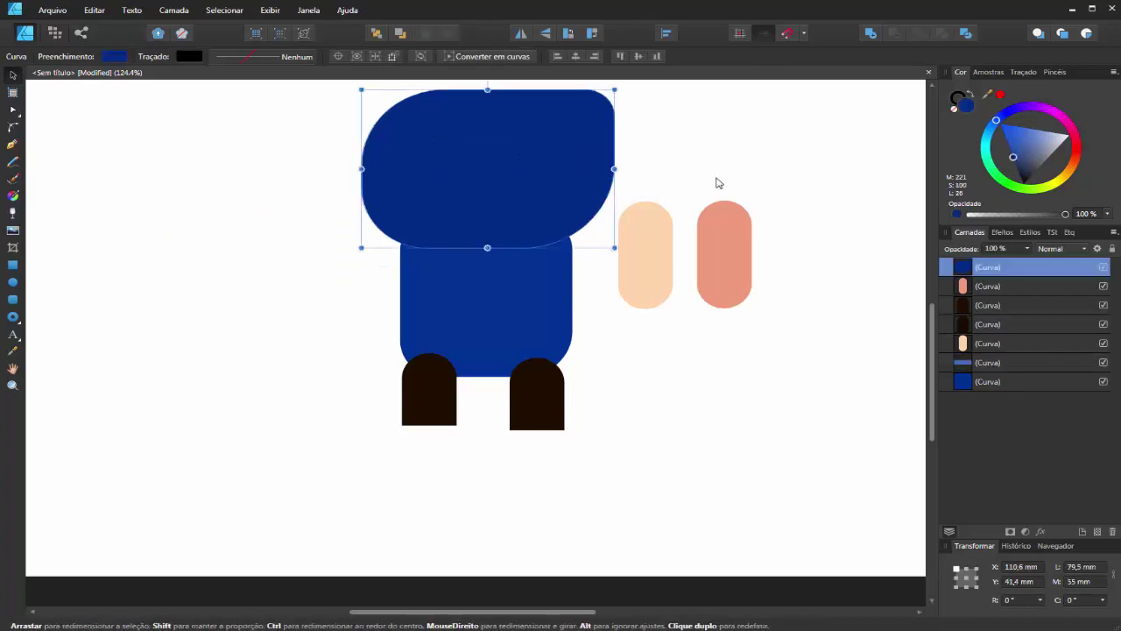
left_click(589, 173, "alt")
left_click_drag(573, 181, 745, 406)
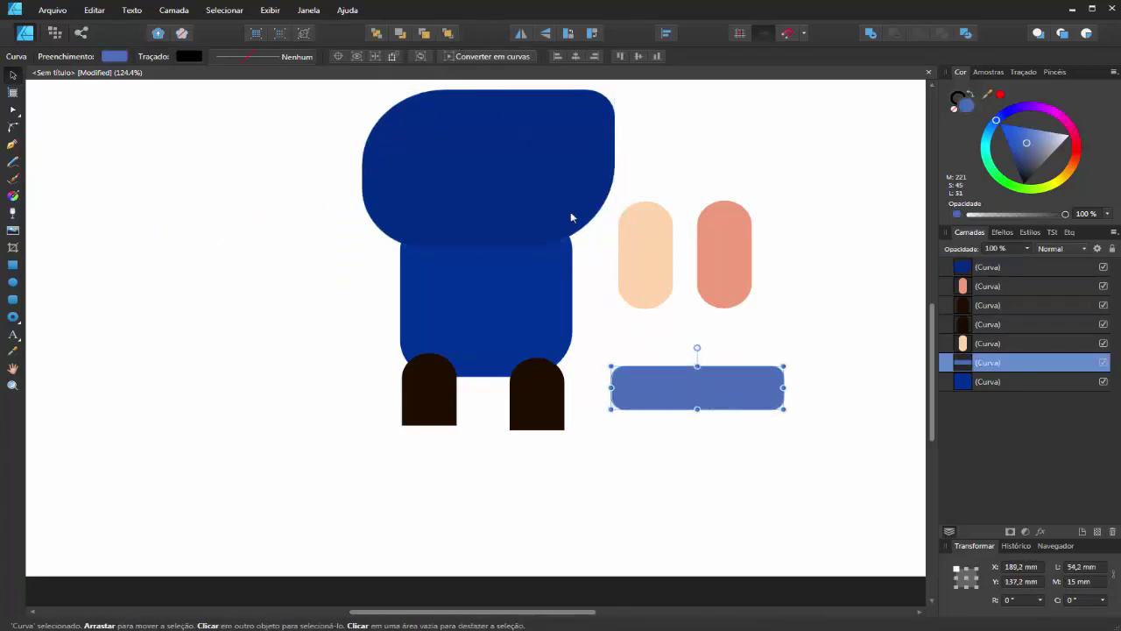
key("ctrl+shift+bracketright")
left_click_drag(681, 387, 506, 164)
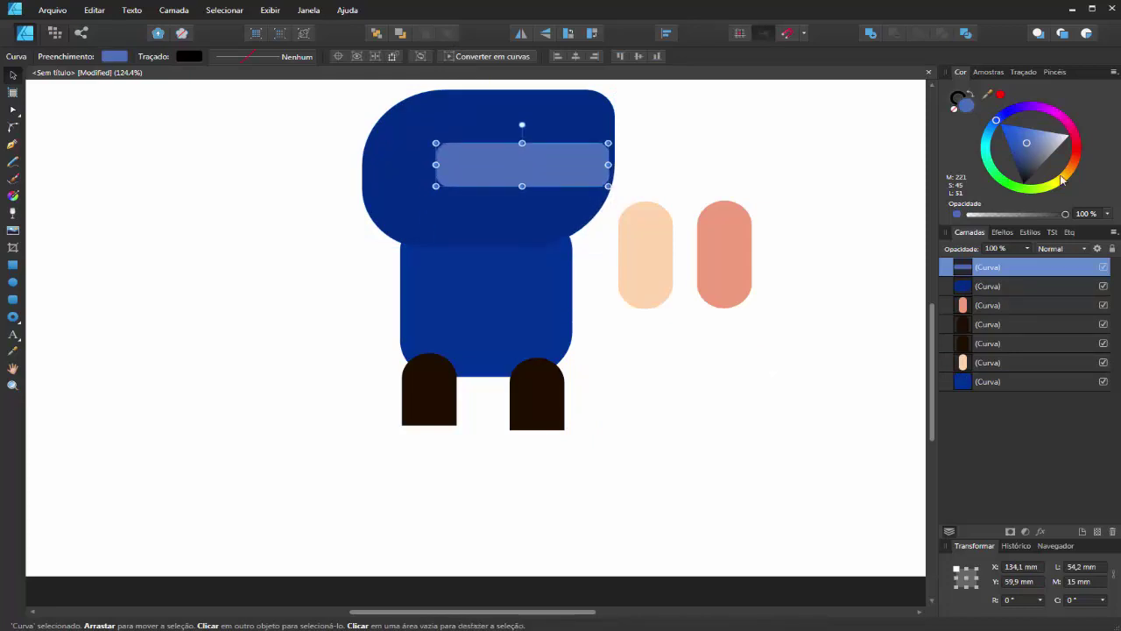
- Fill the bar with light blue and enlarge it to about 86 × 20 mm so it spans past both sides of the head
left_click_drag(1029, 144, 1038, 162)
mouse_move(992, 133)
left_mouse_down()
mouse_move(989, 146)
mouse_move(994, 132)
mouse_move(1032, 144)
mouse_move(1030, 131)
left_mouse_up()
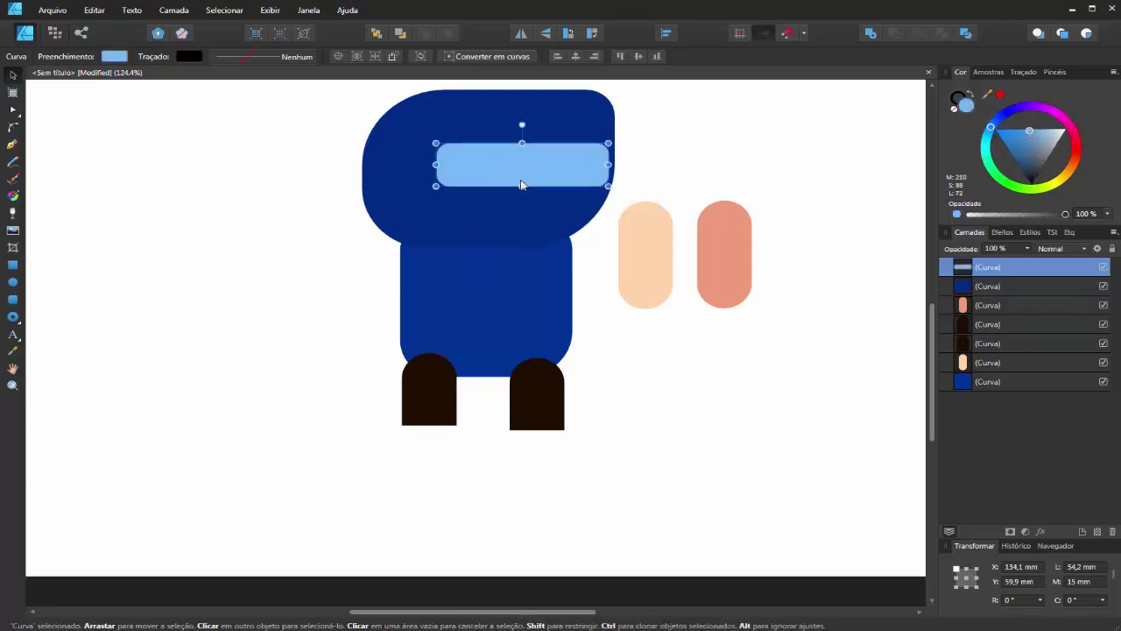
left_click_drag(437, 165, 351, 167)
left_click_drag(479, 186, 479, 200)
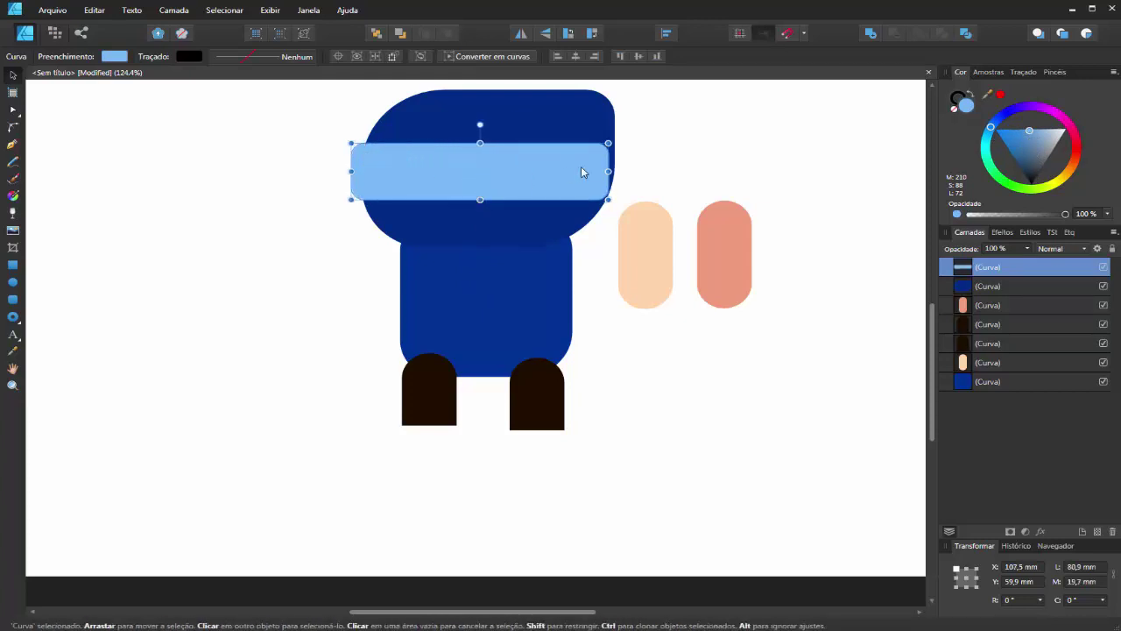
left_click_drag(611, 172, 625, 193)
left_click(698, 445)
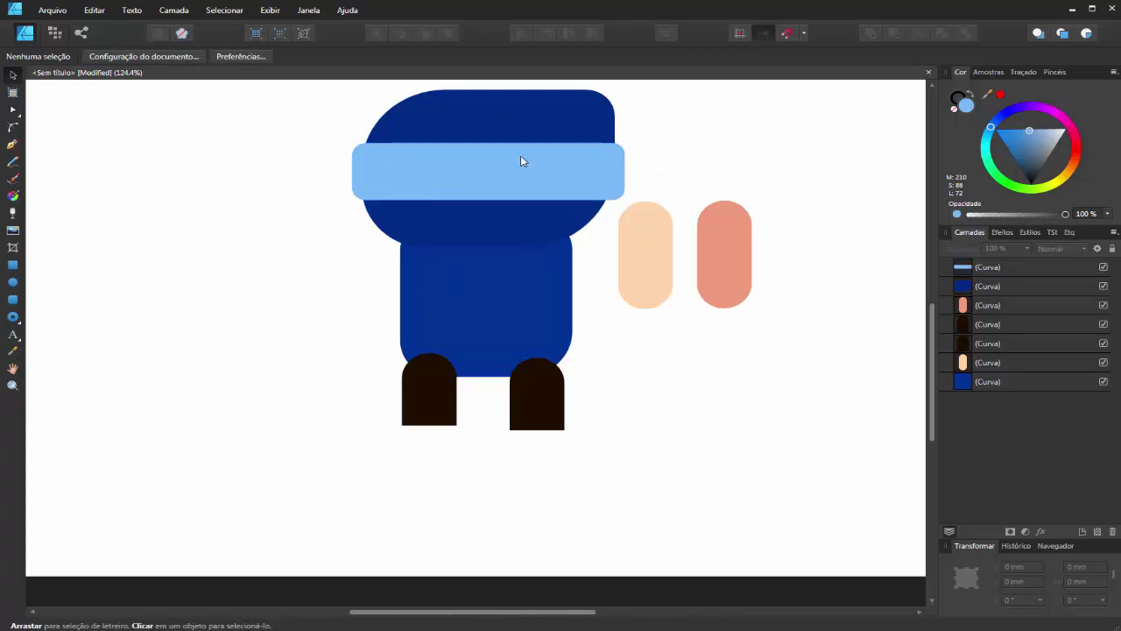
left_click(579, 123)
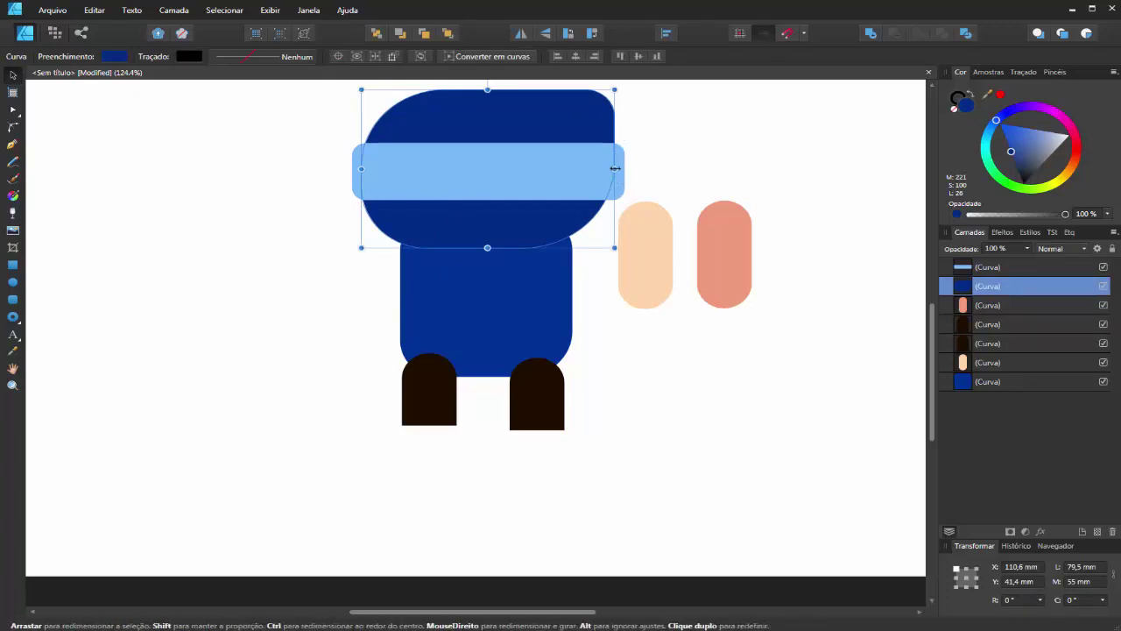
left_click(655, 546)
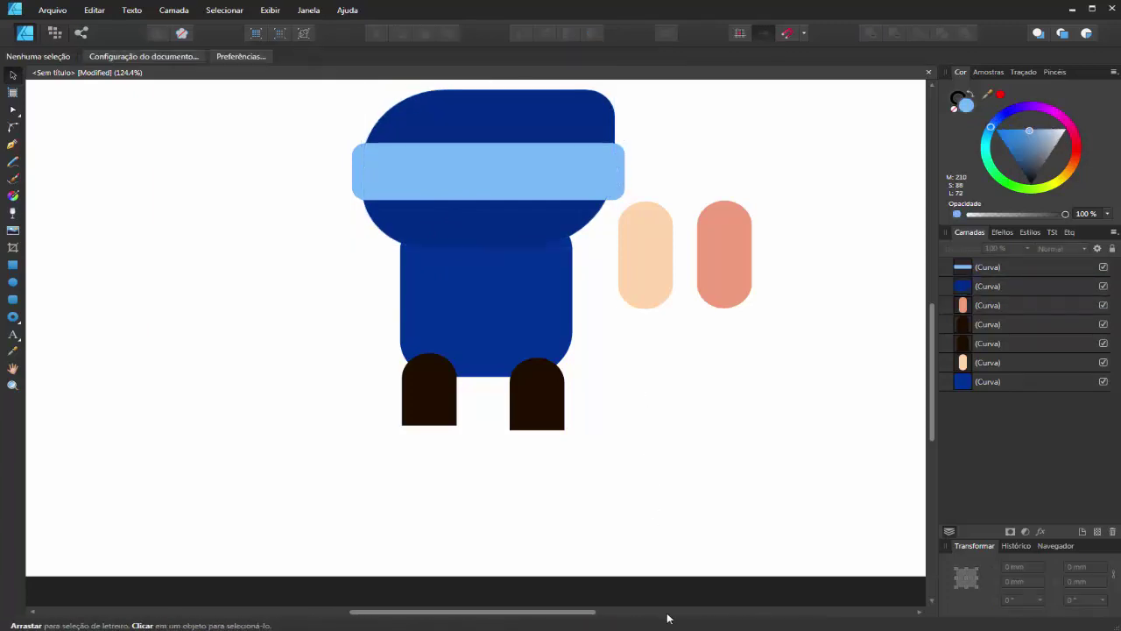
- Duplicate the light blue band, shrink the copy to about 43 × 10 mm, fill it dark blue and place it inside the band's right half
left_click(541, 167)
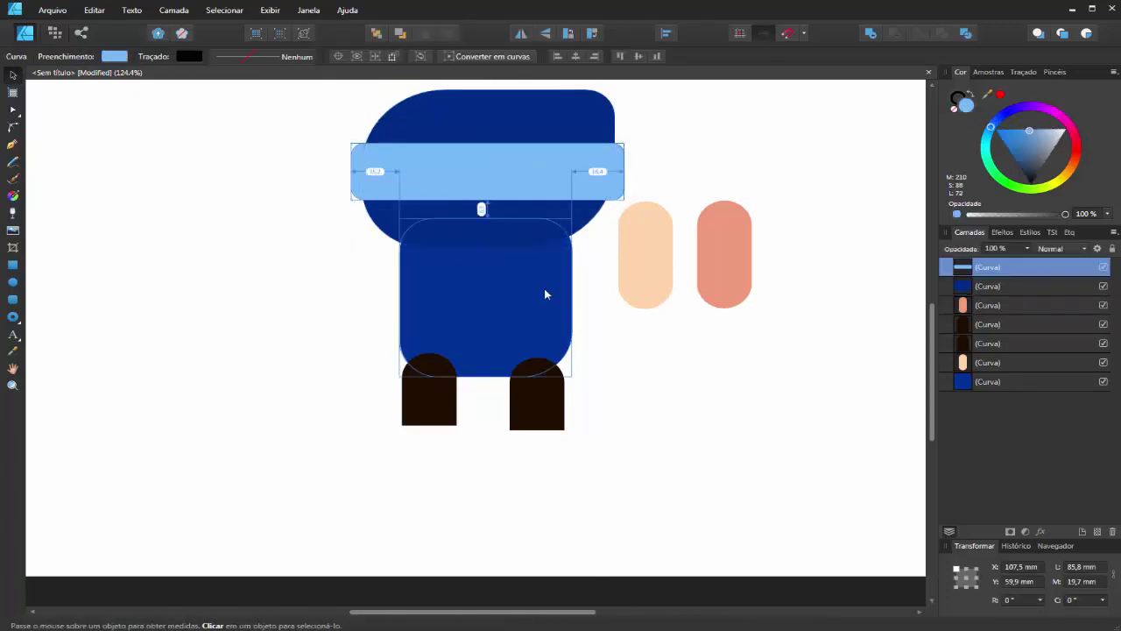
key("ctrl+j")
left_click_drag(533, 175, 697, 388)
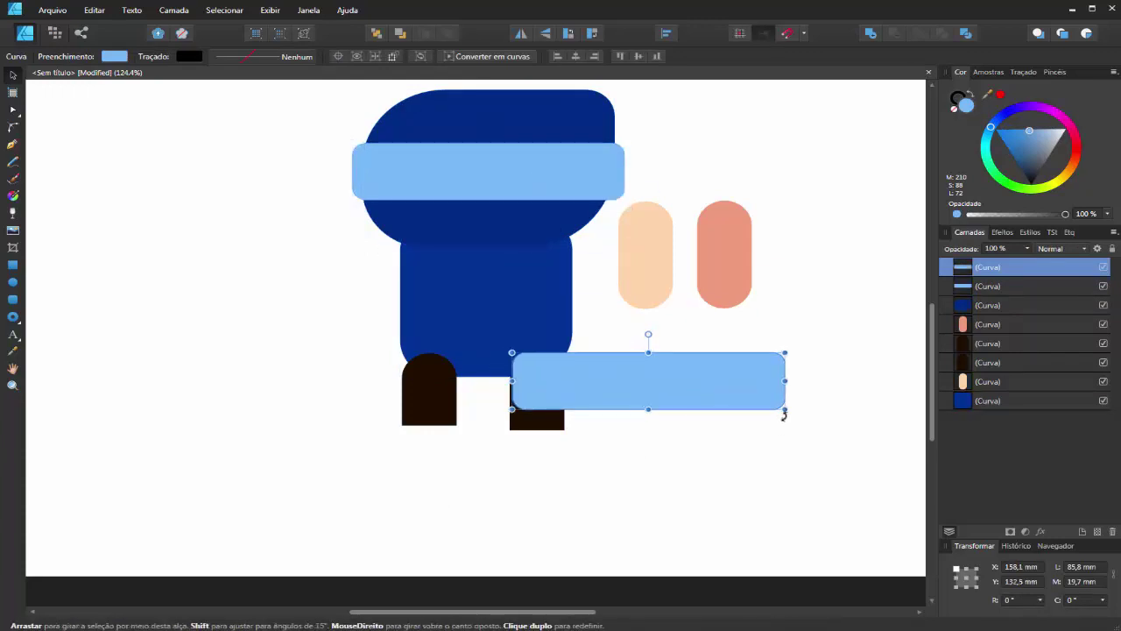
left_click_drag(785, 409, 565, 177)
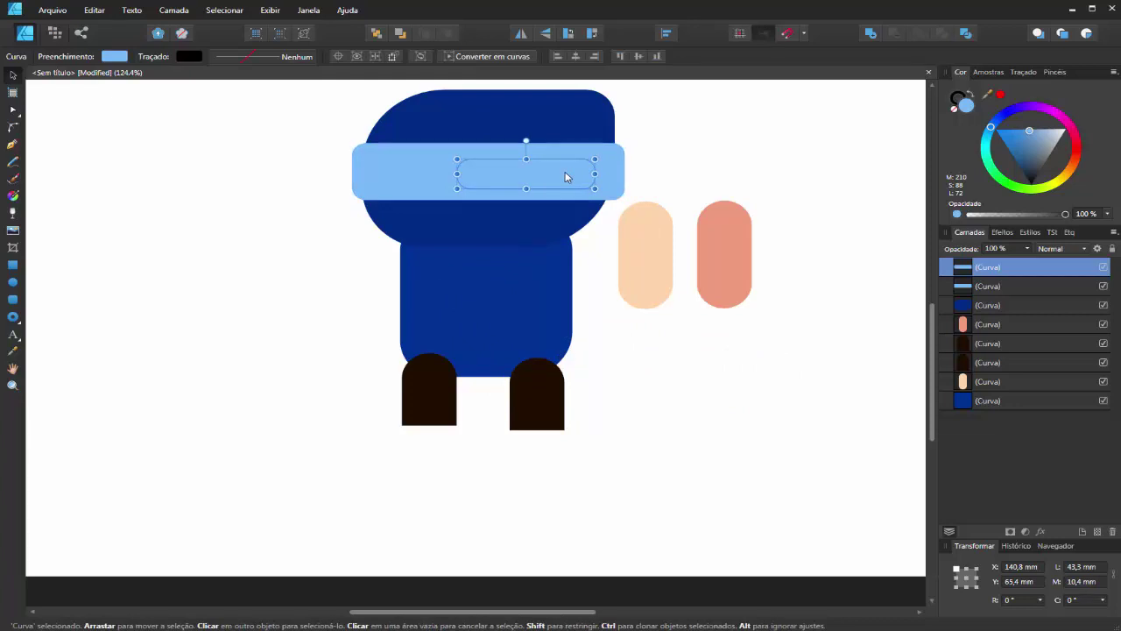
left_click_drag(1019, 153, 1015, 162)
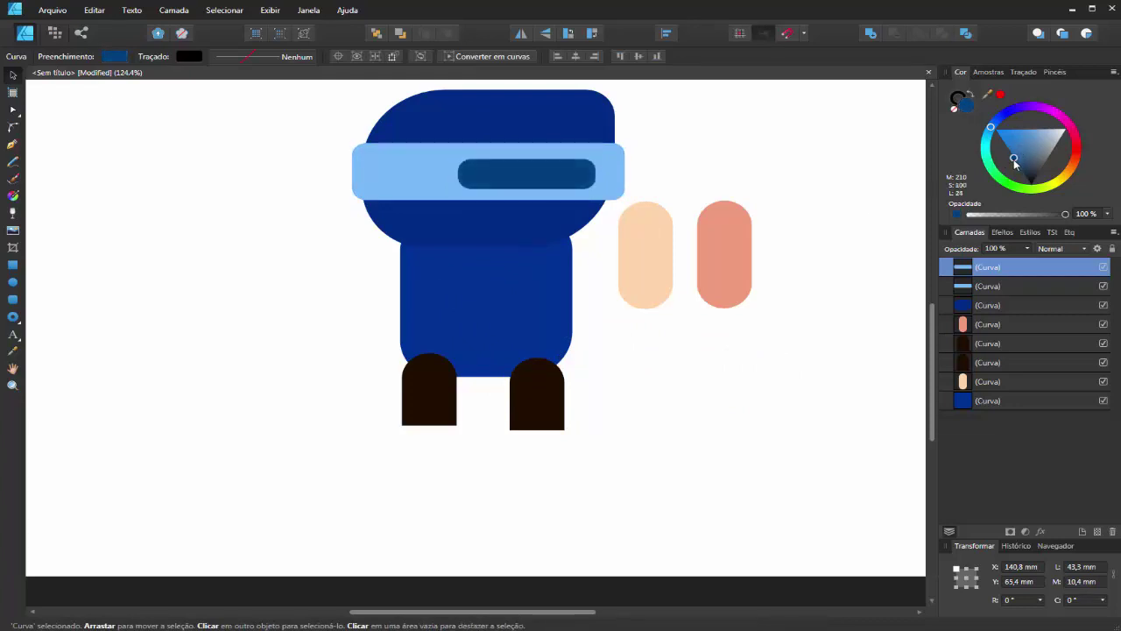
left_click_drag(561, 178, 570, 172)
left_click(635, 390)
- Draw a dark blue circle about 14.5 mm across and centre it on the dark visor slot
left_click(12, 282)
mouse_move(229, 280)
left_mouse_down()
mouse_move(278, 322)
mouse_move(539, 177)
left_mouse_up()
scroll(538, 150, "up", 4)
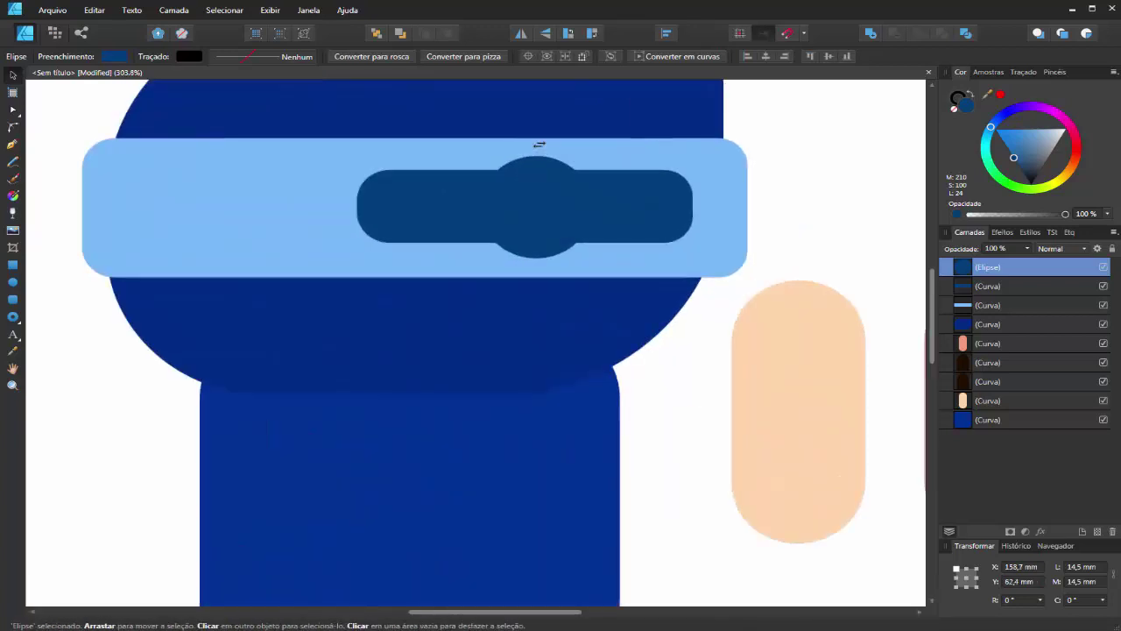
- Shrink the circle on the visor slot to about 6.3 mm, fill it white and place a copy beside it as the second eye
left_click_drag(589, 251, 517, 208)
left_click_drag(1023, 154, 1066, 129)
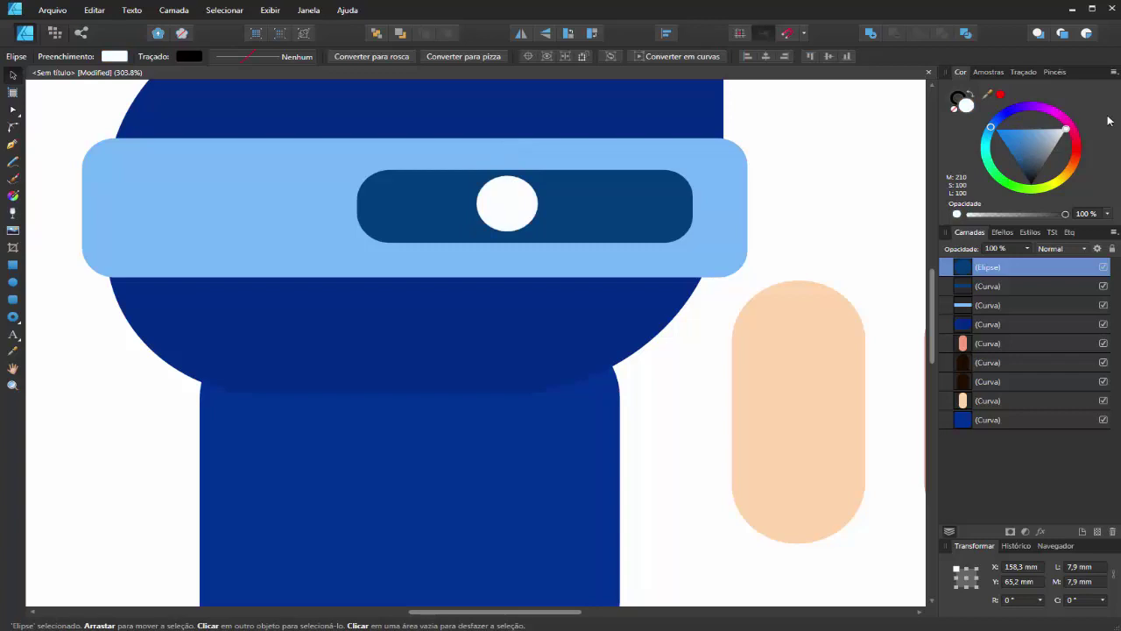
left_click_drag(521, 215, 636, 213)
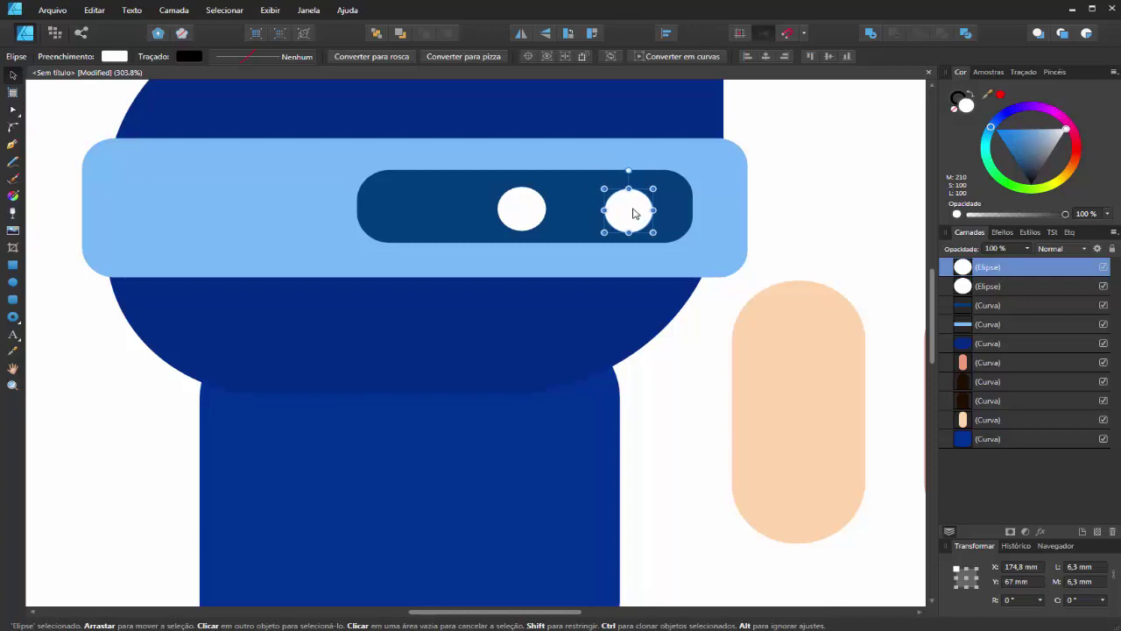
left_click(771, 215)
- Duplicate the dark blue visor slot onto the body area and fill the copy black
scroll(746, 210, "down", 5)
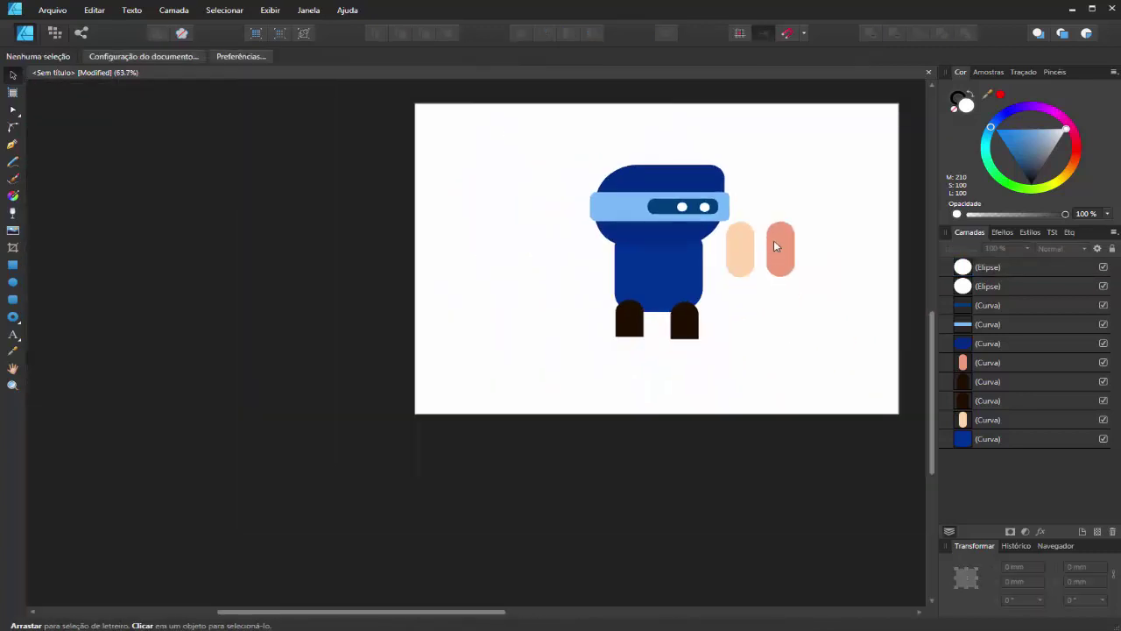
scroll(772, 241, "up", 2)
scroll(770, 226, "up", 2)
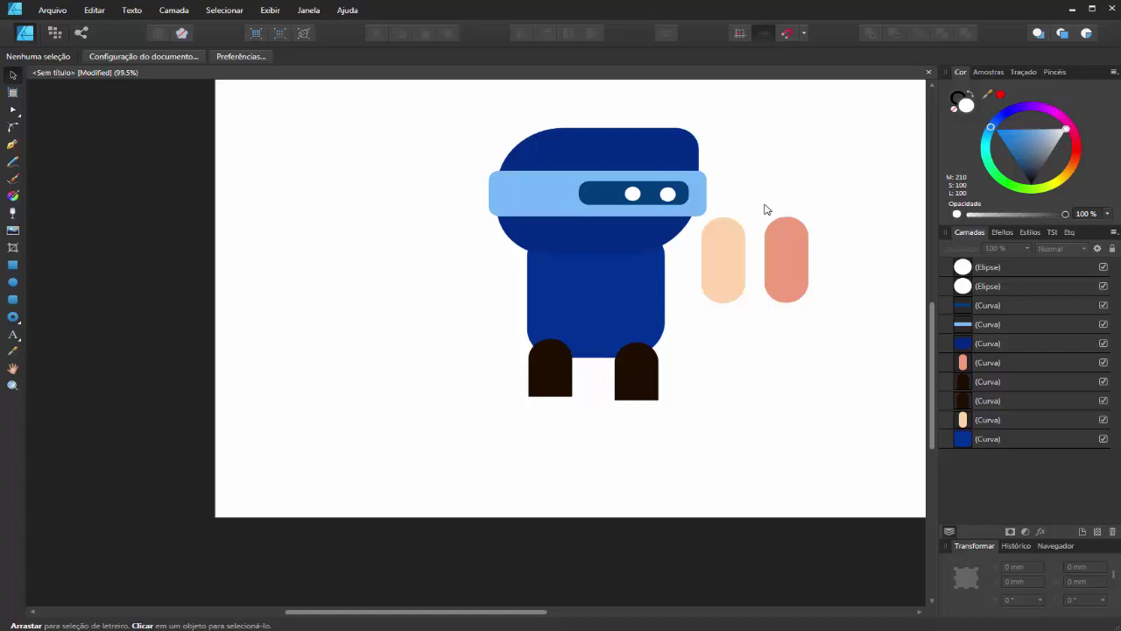
scroll(767, 210, "up", 1)
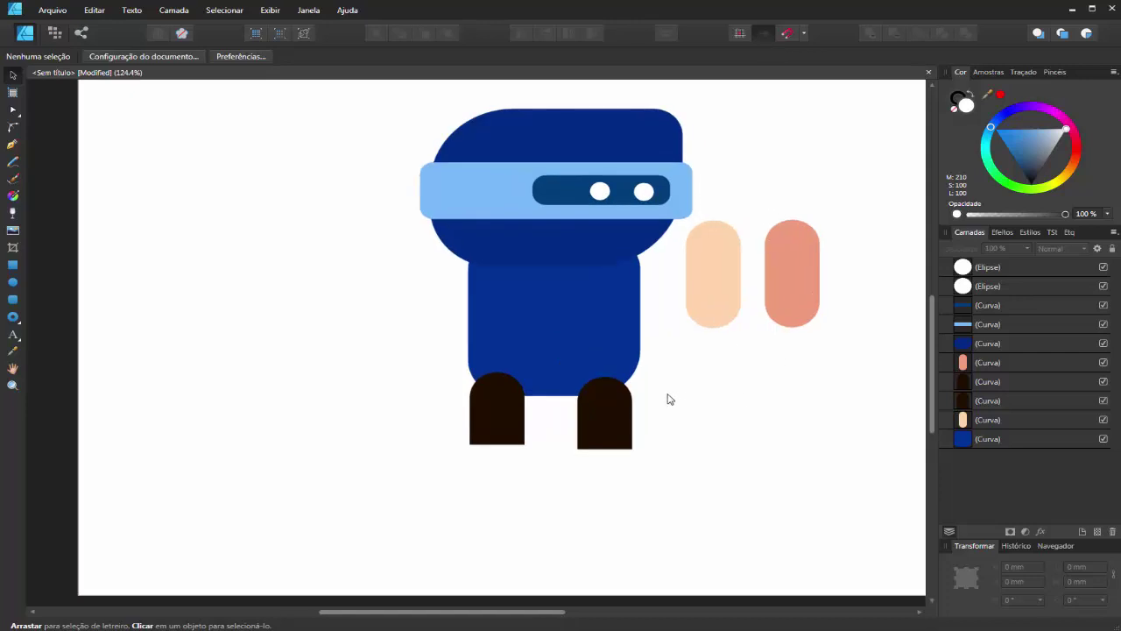
scroll(641, 173, "up", 3)
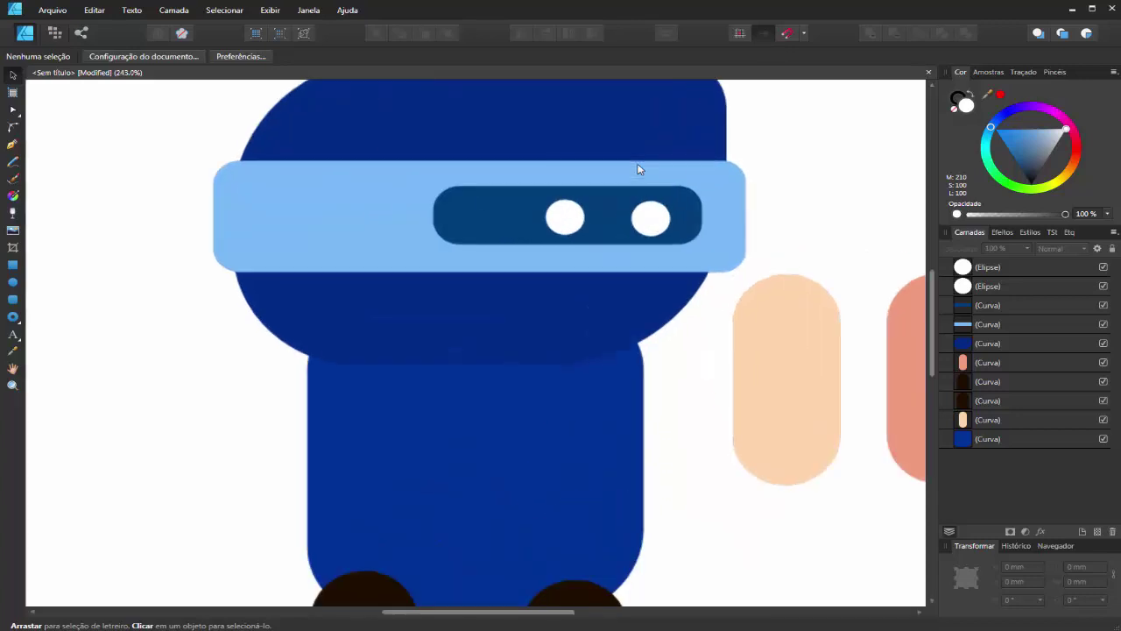
left_click(473, 225)
left_click_drag(511, 228, 331, 418)
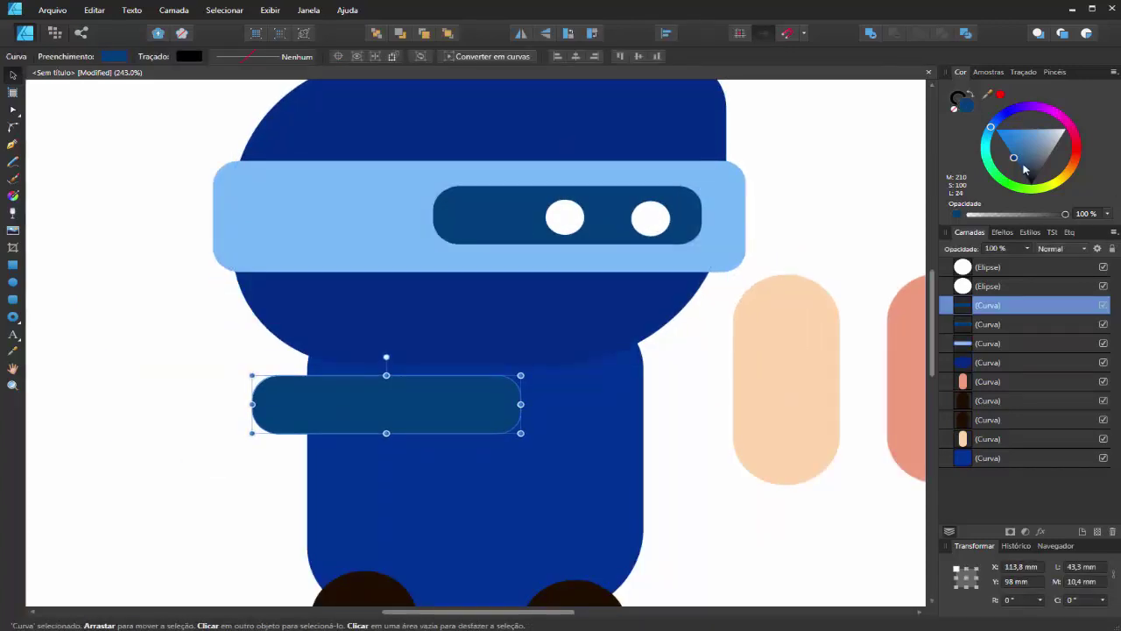
left_click_drag(1025, 168, 1031, 184)
- Shrink the black bar to about 12.5 × 3.8 mm, rotate it to about -29° and place it over the left eye as an eyebrow
left_click_drag(382, 435, 570, 182)
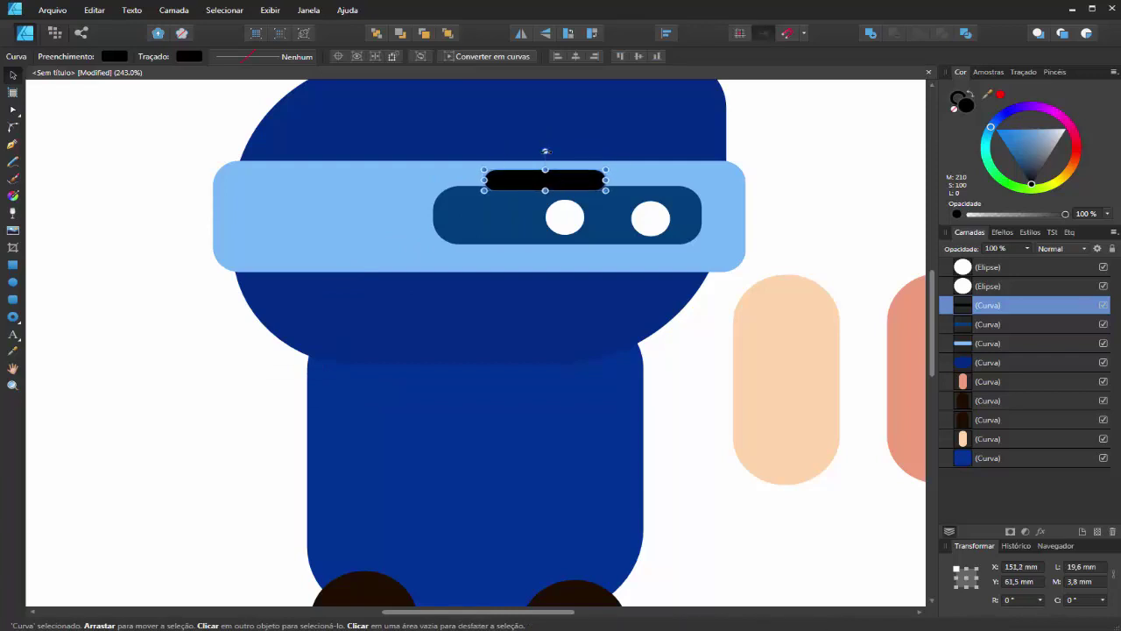
left_click_drag(559, 140, 560, 154)
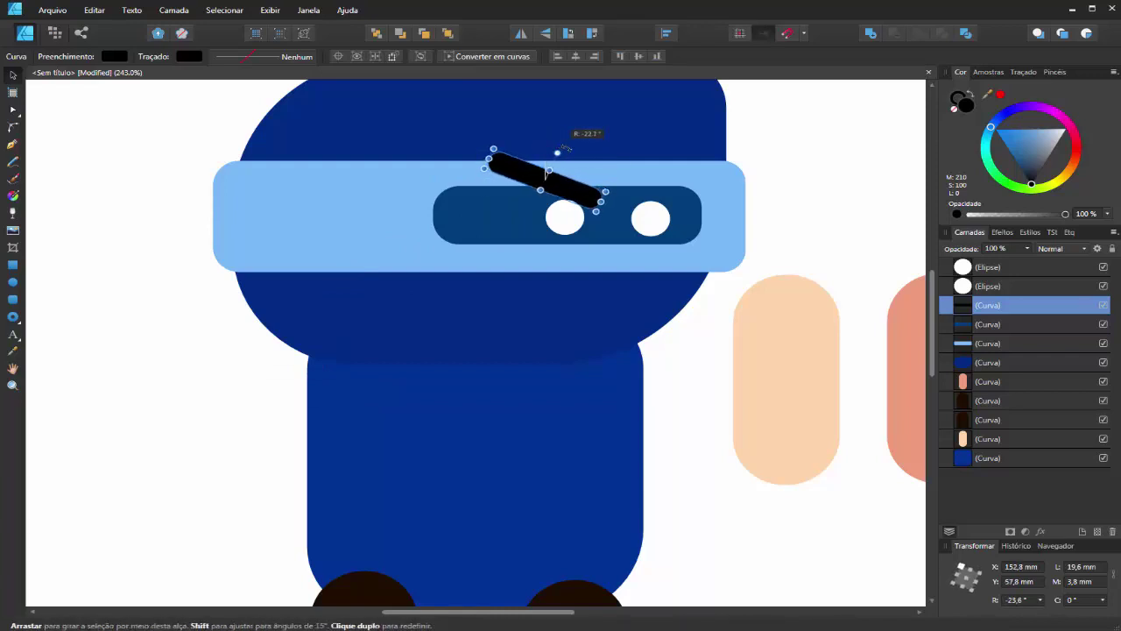
mouse_move(585, 204)
left_mouse_down()
mouse_move(550, 188)
mouse_move(576, 181)
mouse_move(600, 213)
mouse_move(604, 179)
mouse_move(581, 194)
left_mouse_up()
key("ctrl+j")
key("ctrl+z")
key("ctrl+z")
key("ctrl+z")
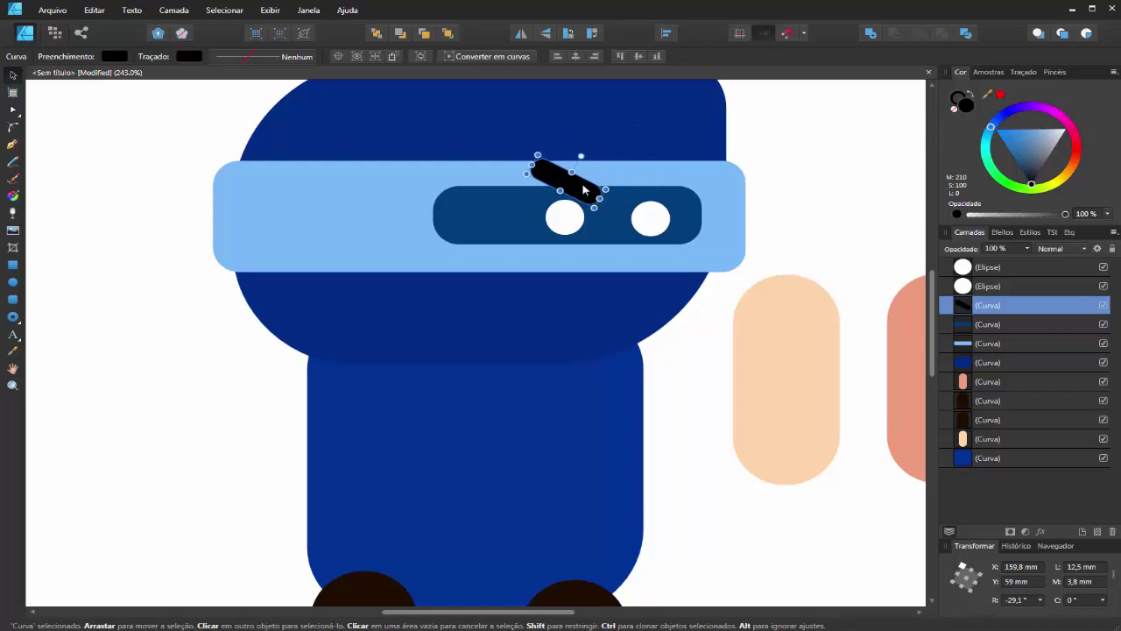
key("ctrl+shift+z")
key("ctrl+shift+z")
key("ctrl+shift+z")
key("ctrl+z")
- Duplicate the black eyebrow, place the copy over the right eye and flip it horizontally
left_click(811, 177)
left_click(571, 194)
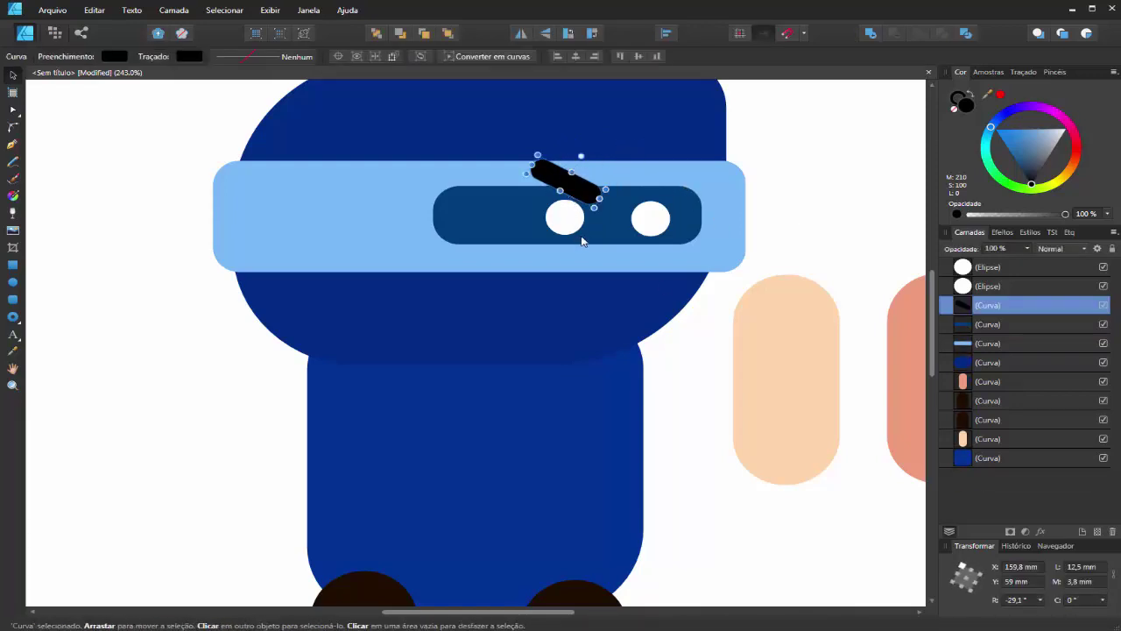
mouse_move(572, 190)
left_mouse_down()
mouse_move(634, 168)
mouse_move(652, 188)
left_mouse_up()
left_click(521, 35)
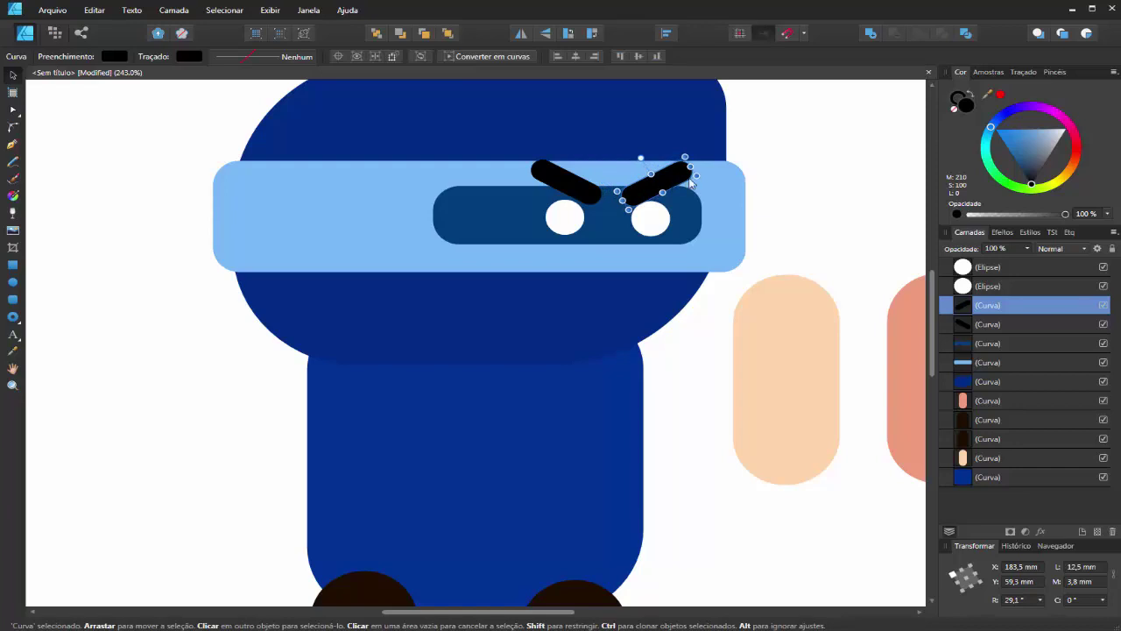
left_click(778, 182)
- Draw a black rectangle about 44 × 19.5 mm on the empty area left of the body
scroll(704, 220, "down", 5)
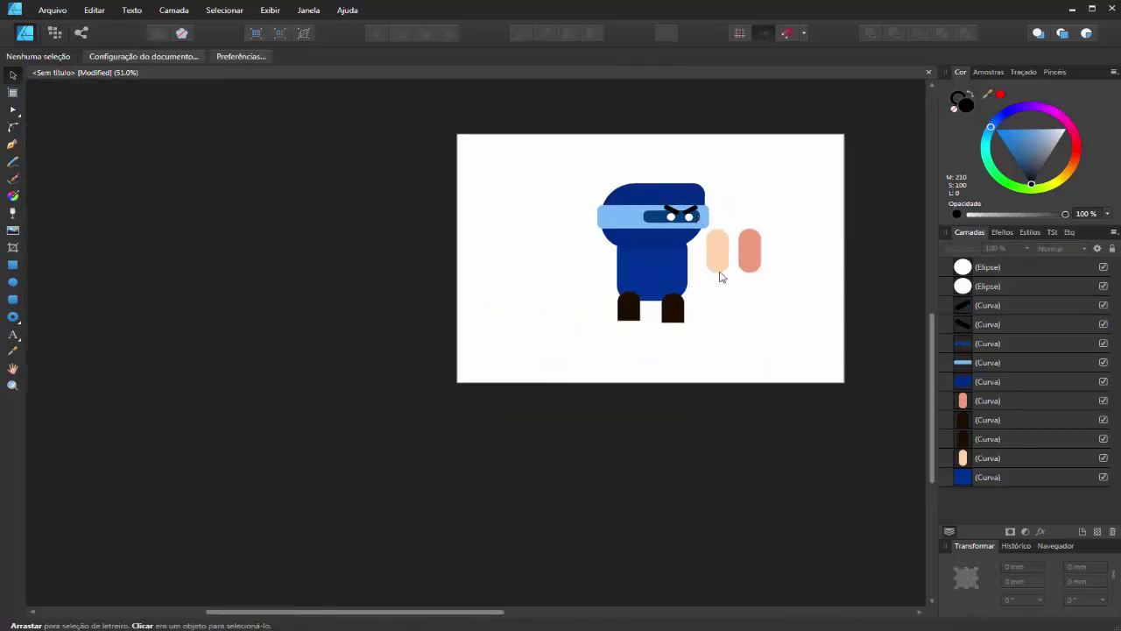
scroll(710, 215, "up", 3)
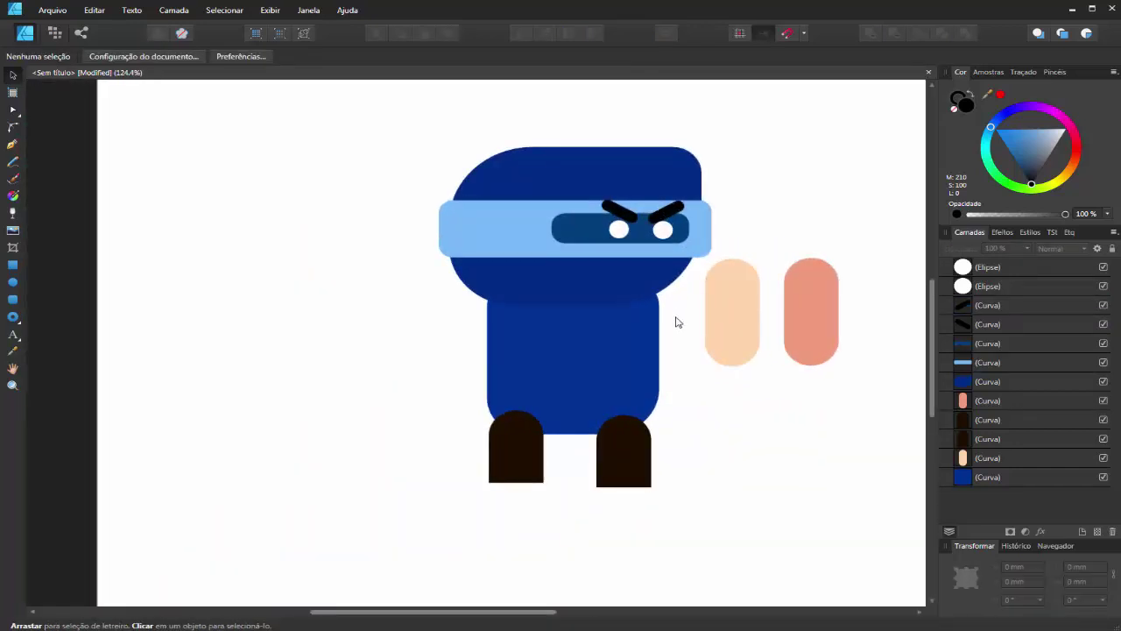
scroll(638, 298, "up", 1)
scroll(638, 290, "down", 1)
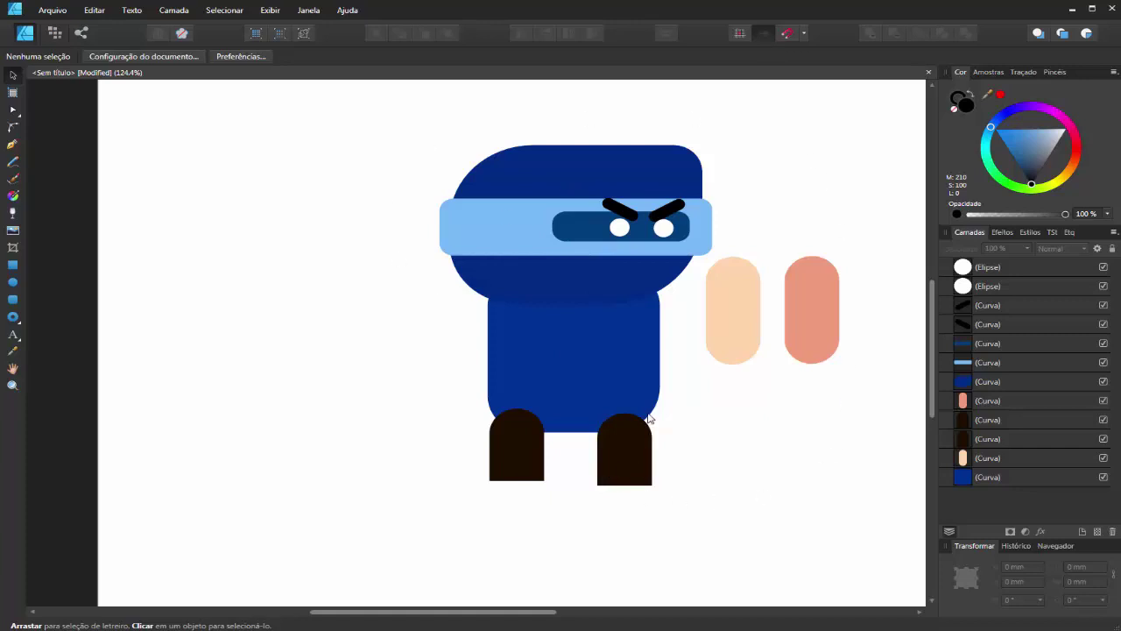
scroll(629, 399, "down", 3)
scroll(629, 400, "up", 5)
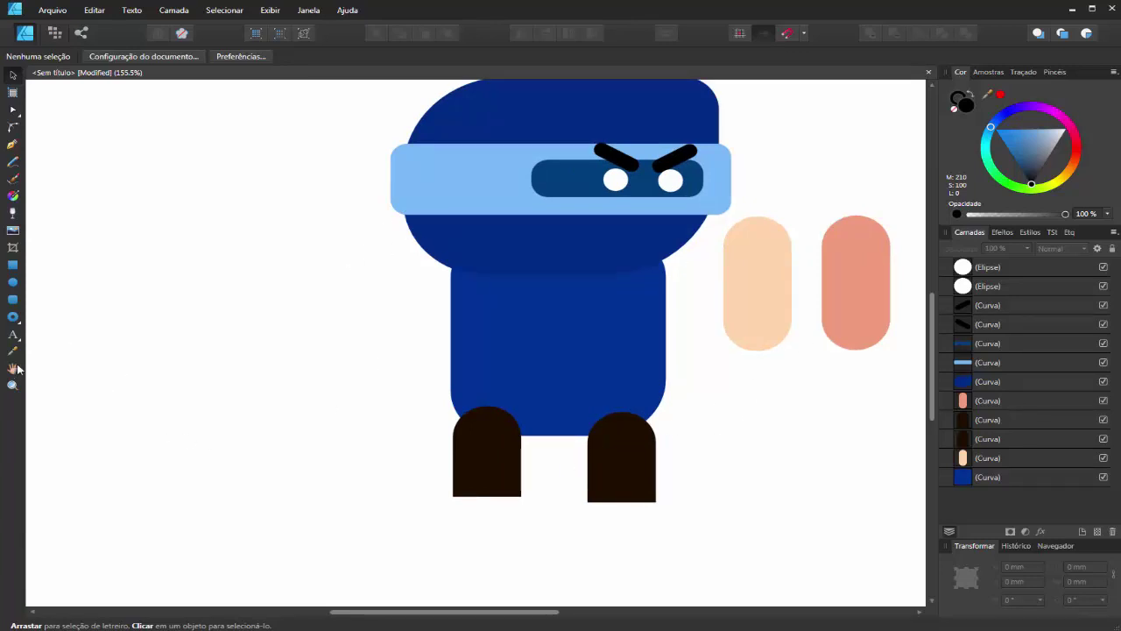
left_click(13, 266)
left_click_drag(235, 312, 410, 383)
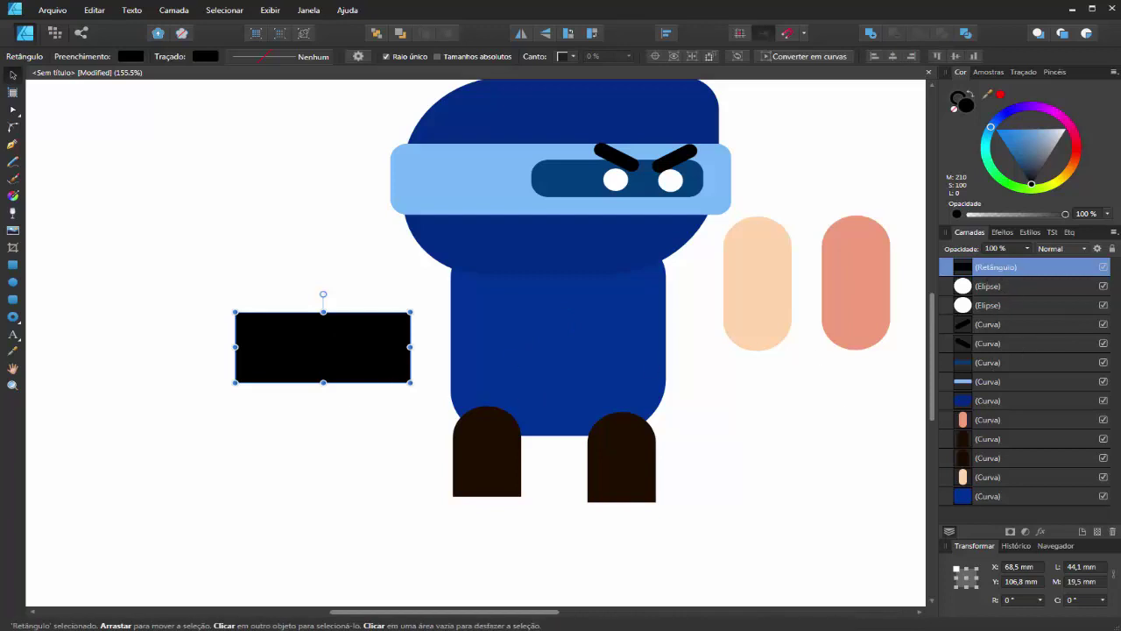
- Clip the black rectangle inside the blue body shape, place it across the body's lower part and stretch it past the right edge
left_click(646, 365)
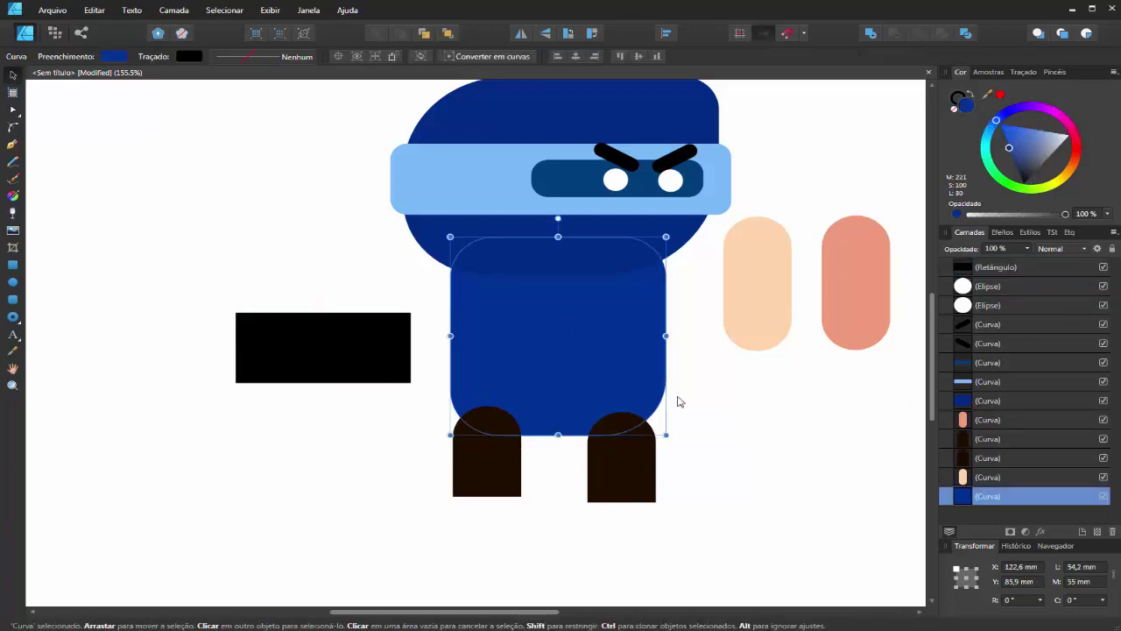
left_click_drag(1029, 277, 1058, 508)
left_click_drag(338, 359, 550, 399)
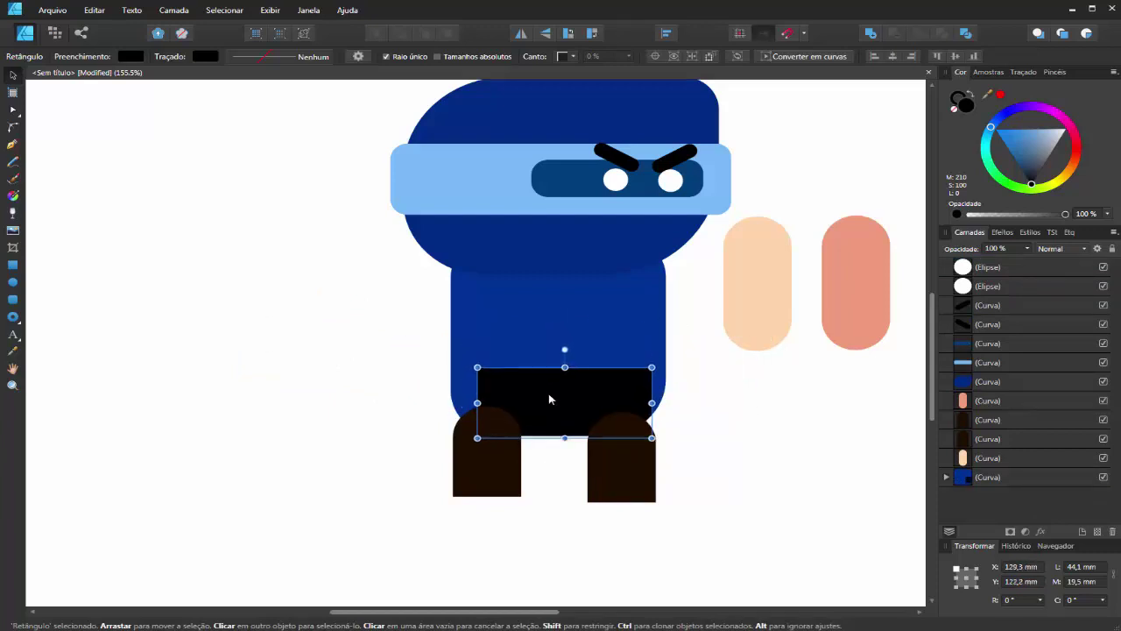
left_click_drag(651, 403, 674, 399)
left_click_drag(578, 438, 585, 436)
left_click(789, 446)
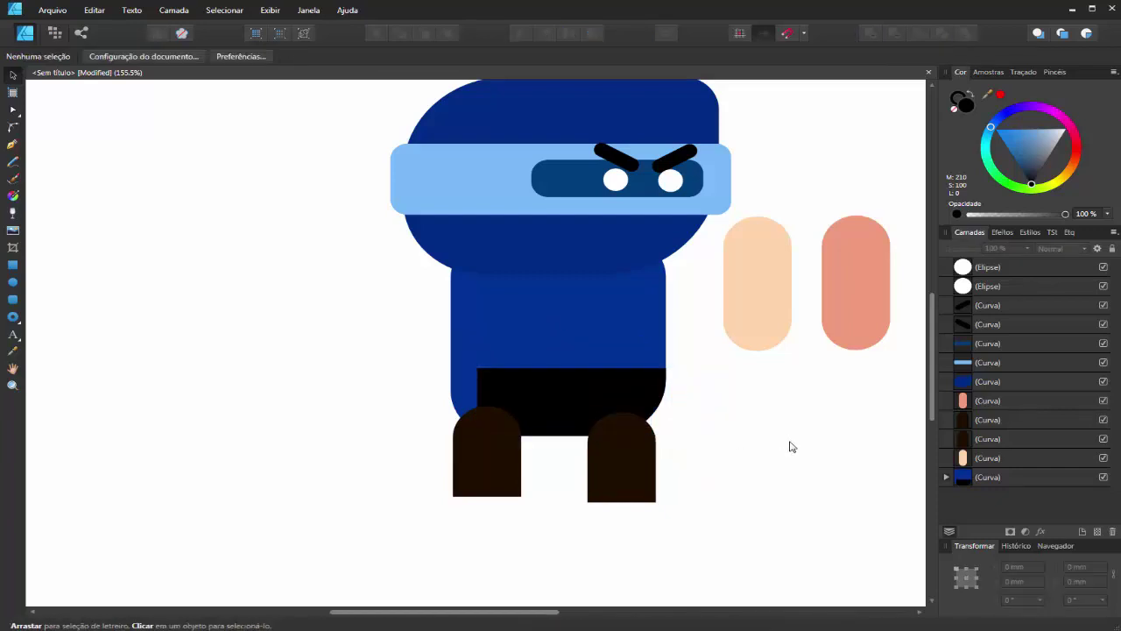
- Change the fill of both dark brown legs to pure black
left_click(612, 469)
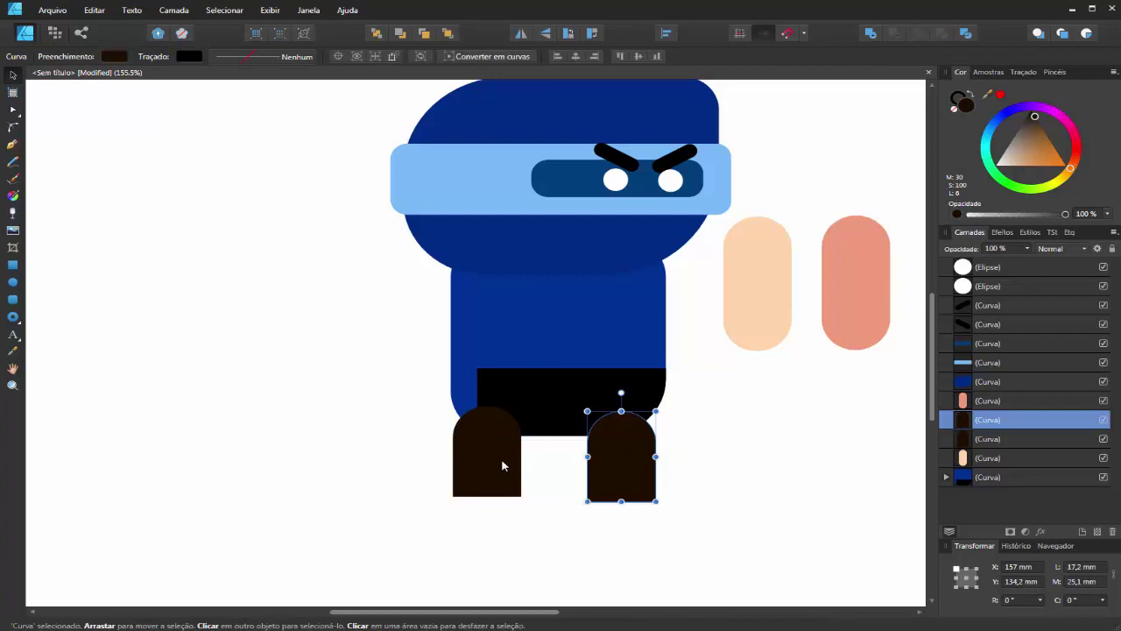
left_click(505, 466, "shift")
left_click(1037, 143)
left_click_drag(1036, 143, 1030, 111)
left_click(747, 517)
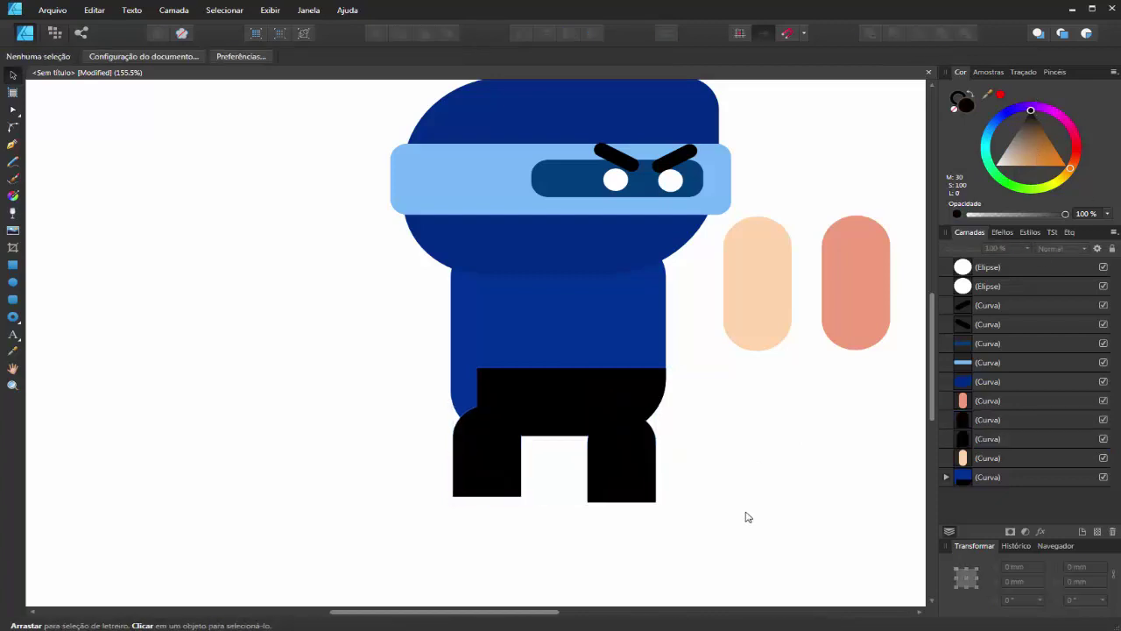
- Stretch the clipped black rectangle to the body's left edge so it spans the full waist
left_click(498, 406)
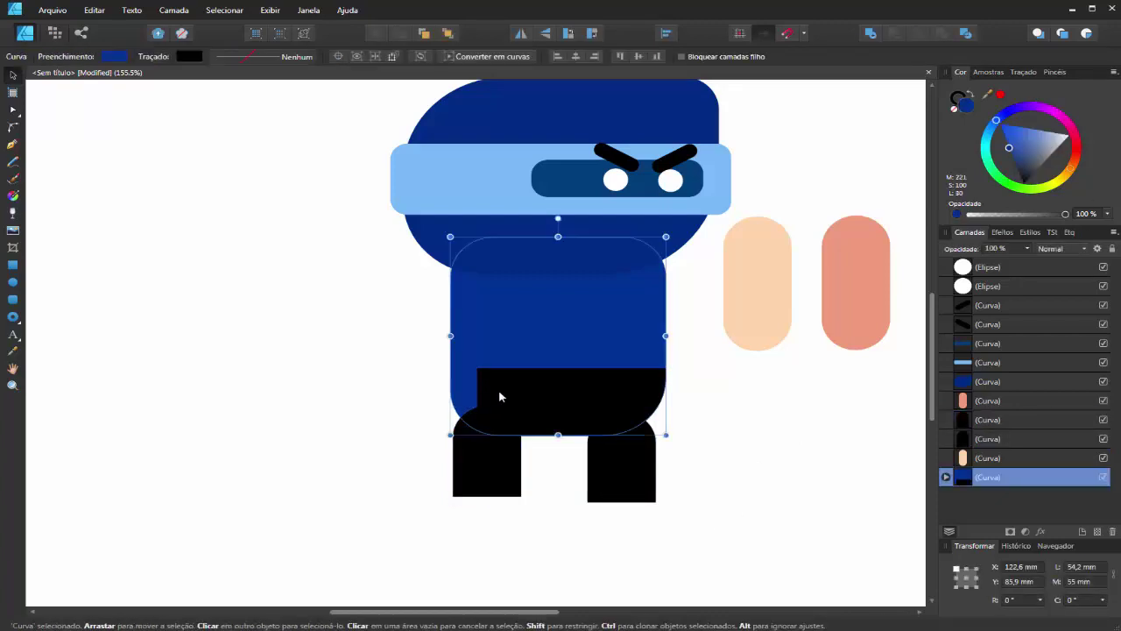
left_click(499, 397)
left_click_drag(476, 396, 449, 396)
left_click(799, 435)
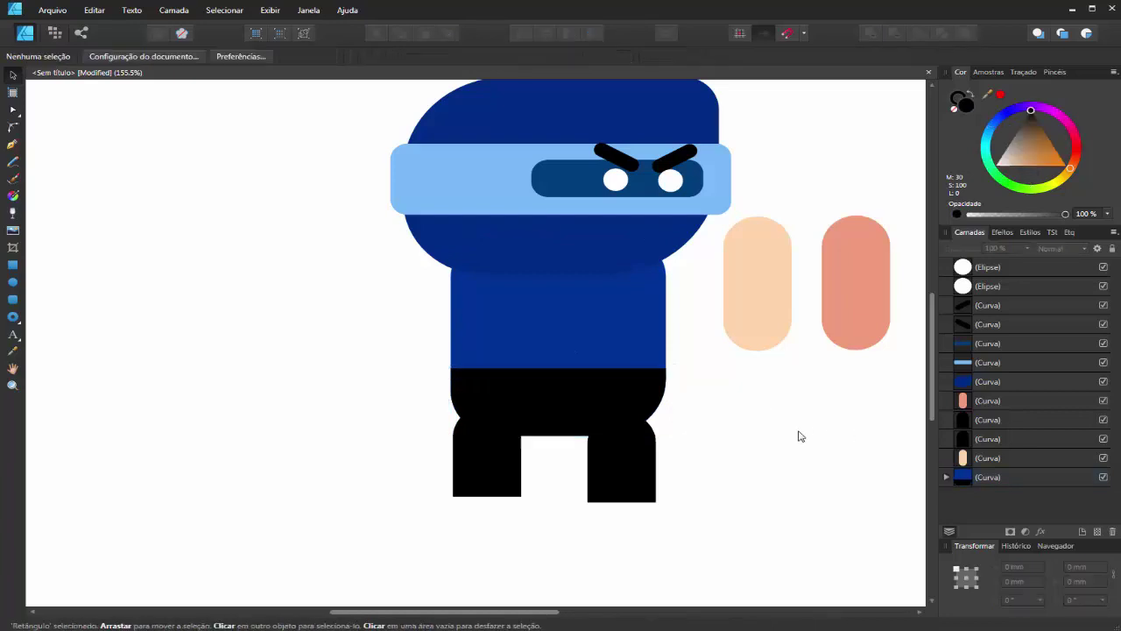
- Move the light and the pink skin-tone pills to the empty area left of the body, with the pink one outermost
scroll(750, 426, "down", 5)
scroll(763, 411, "up", 4)
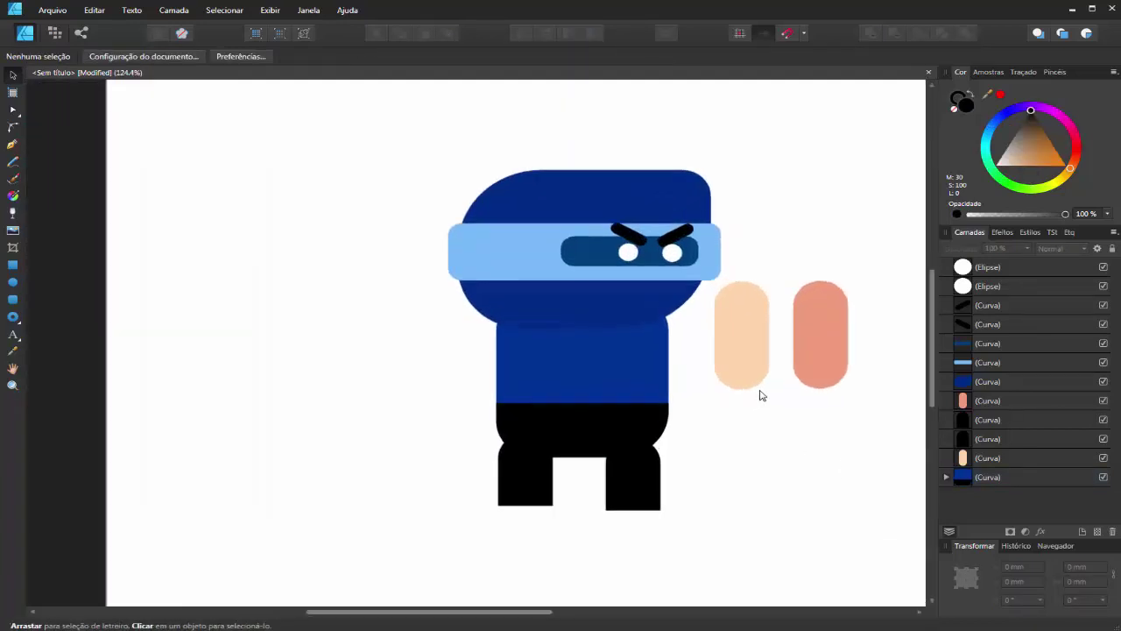
scroll(618, 417, "down", 4)
scroll(617, 416, "up", 4)
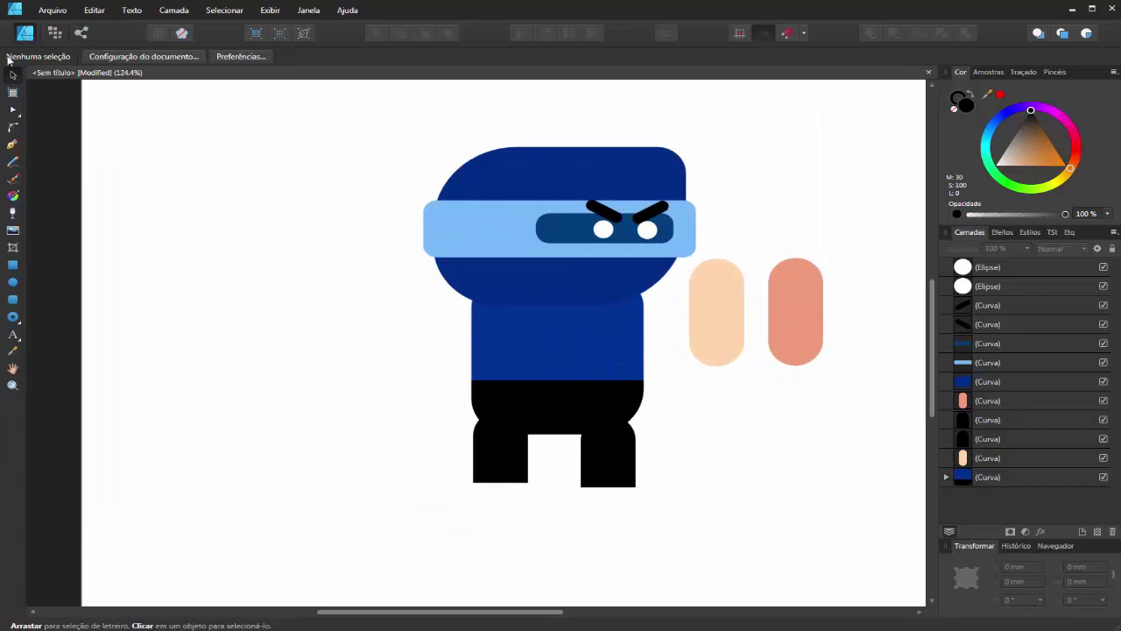
left_click(708, 341)
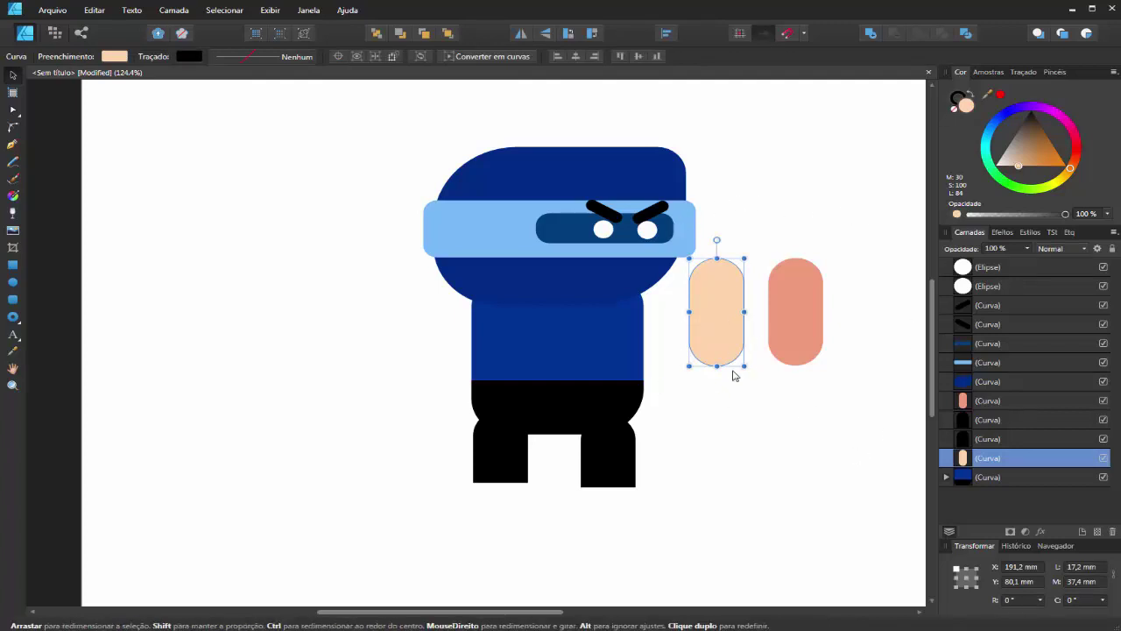
left_click_drag(732, 311, 724, 347)
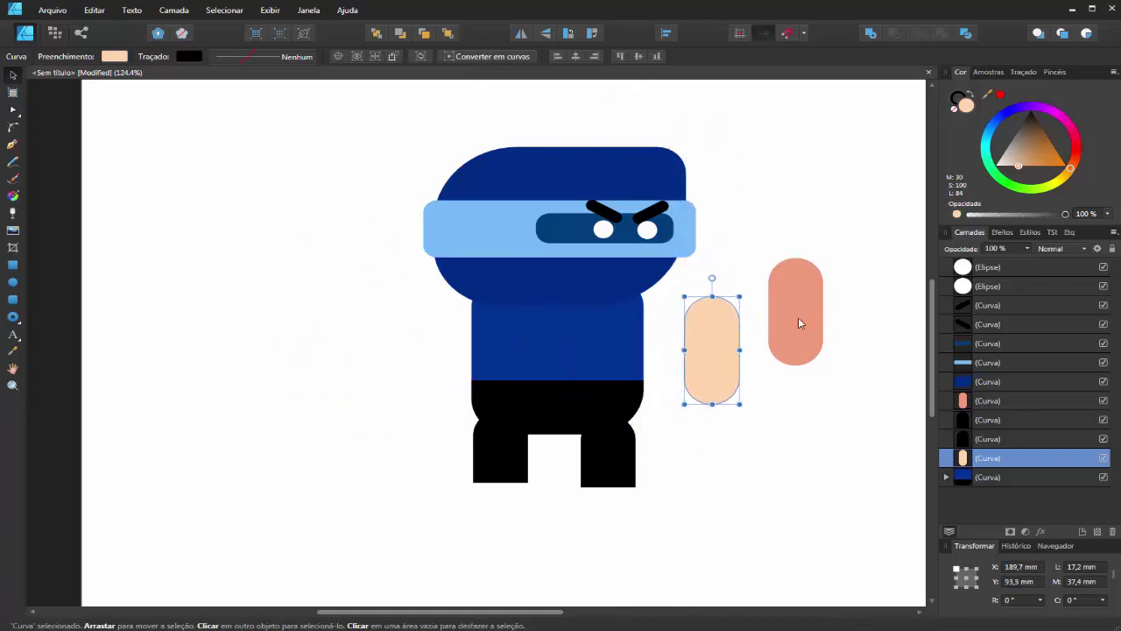
left_click(798, 317)
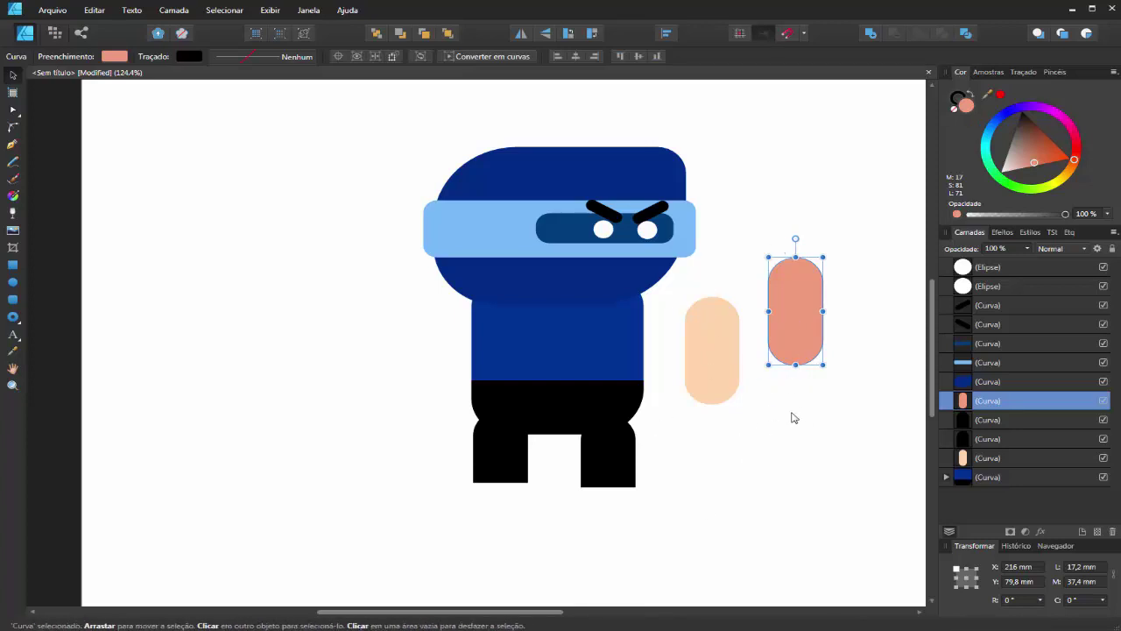
left_click_drag(723, 350, 421, 385)
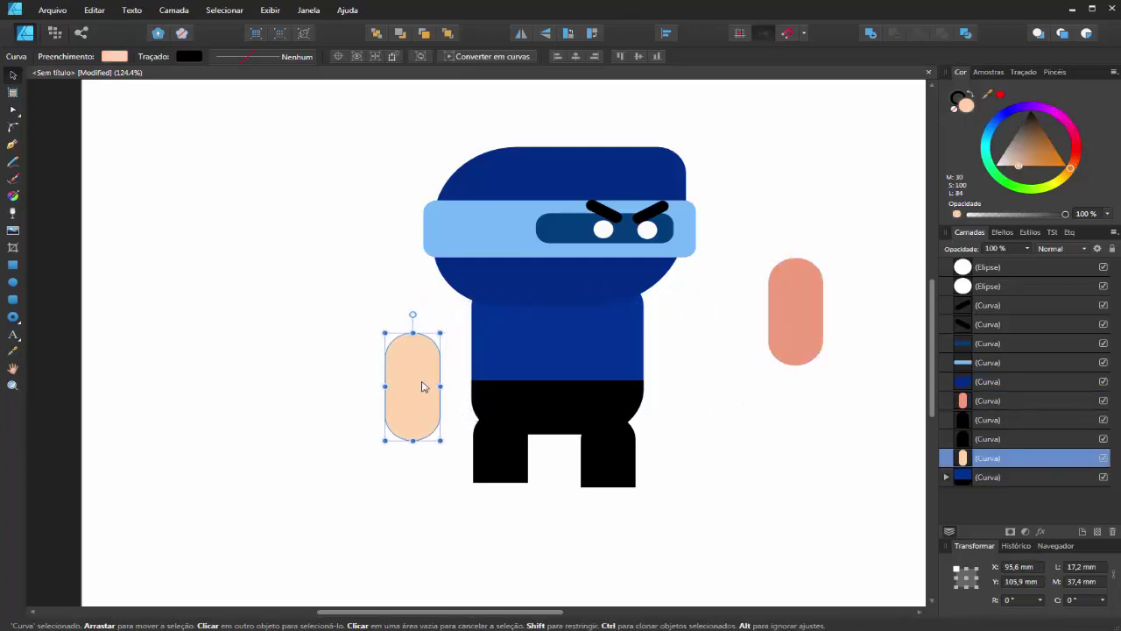
left_click_drag(801, 323, 353, 341)
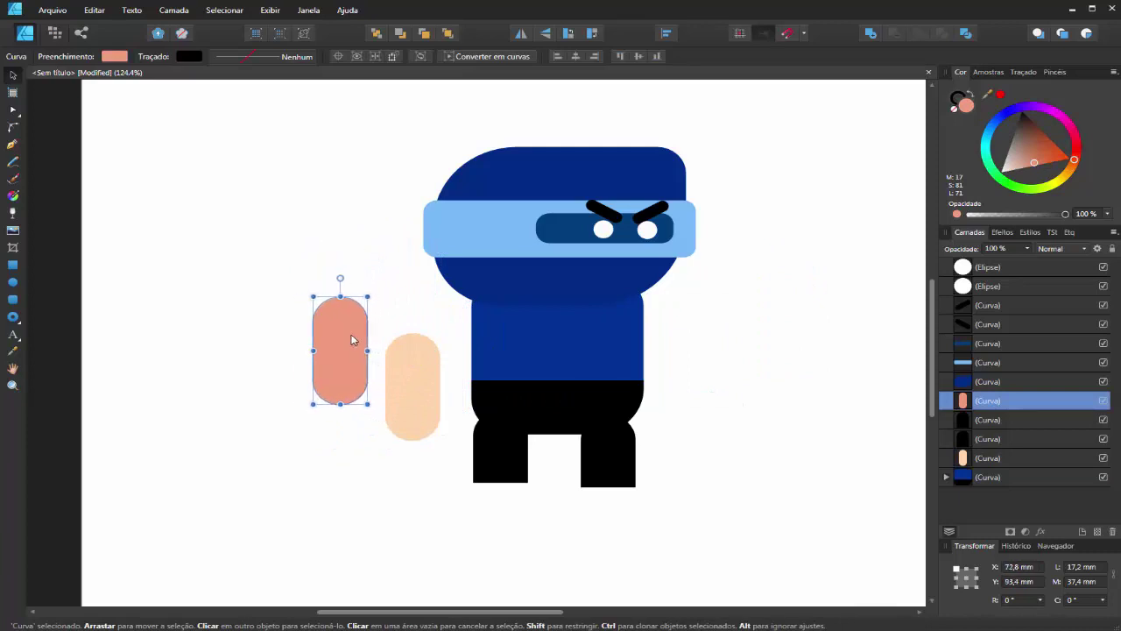
- Bring the light skin-tone pill to the front, tilt it diagonally and overlap its lower end with the pink pill's lower end
left_click(430, 403)
left_click_drag(415, 314, 357, 370)
left_click_drag(430, 413, 388, 419)
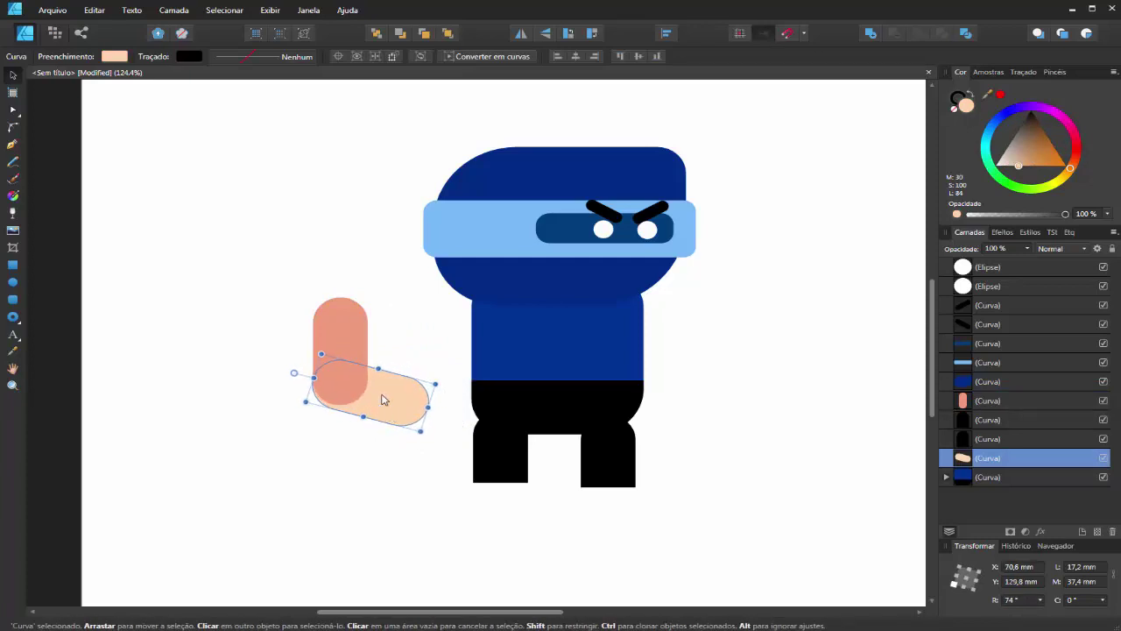
left_click(448, 35)
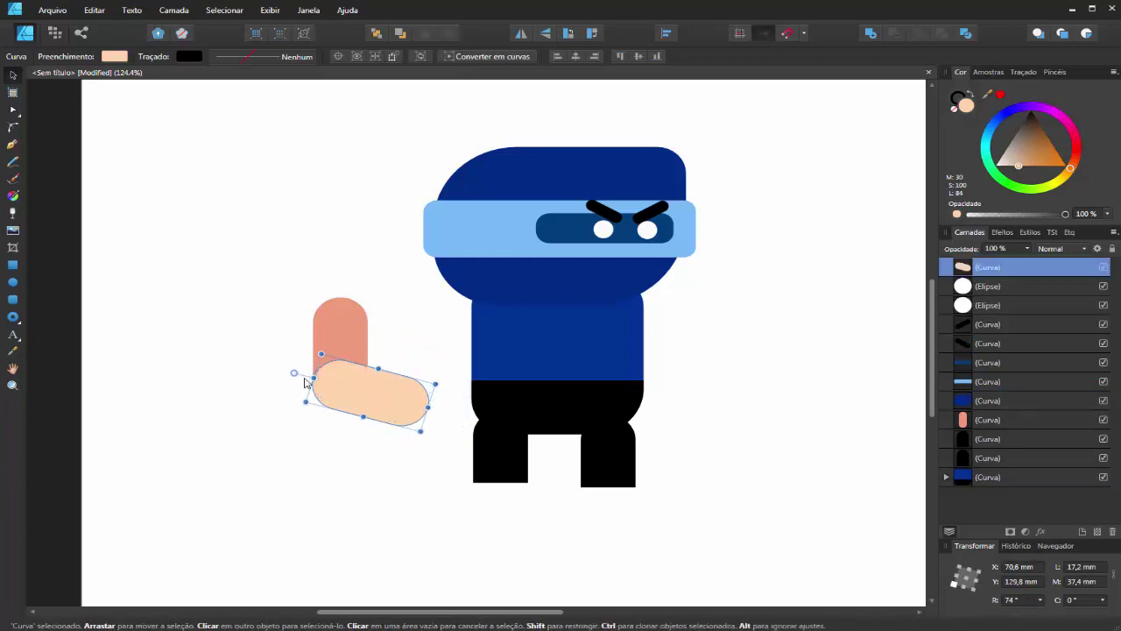
left_click_drag(295, 378, 317, 452)
left_click_drag(380, 400, 372, 368)
left_click(280, 350)
- Group the two skin-tone pills into one bent arm and move it onto the body's left side
left_click_drag(269, 251, 461, 448)
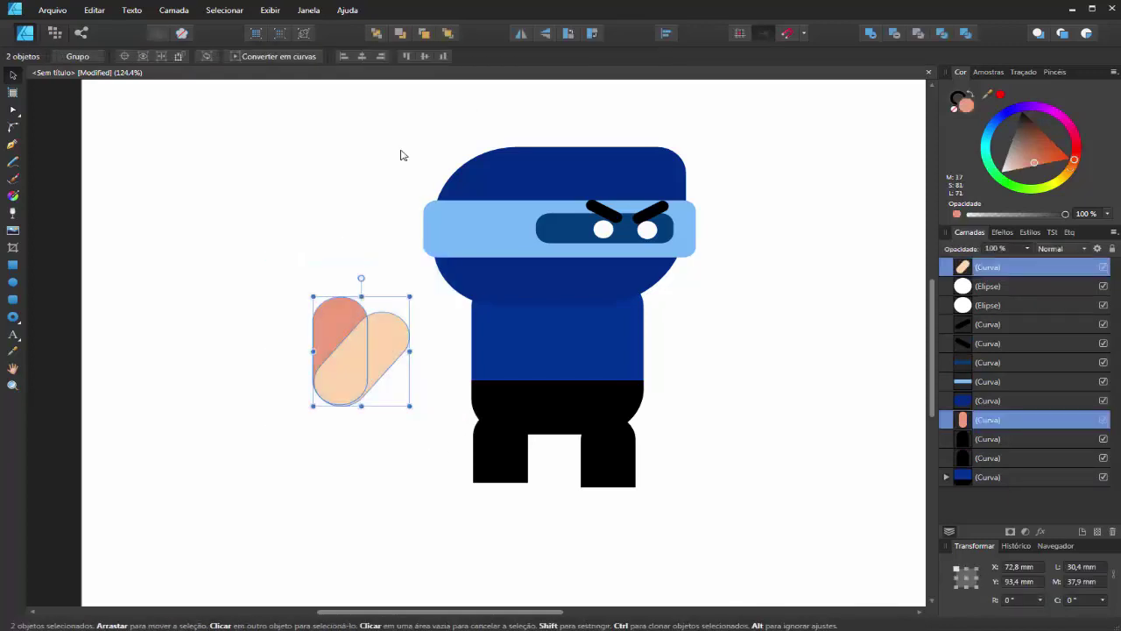
left_click(97, 59)
left_click_drag(351, 326, 471, 328)
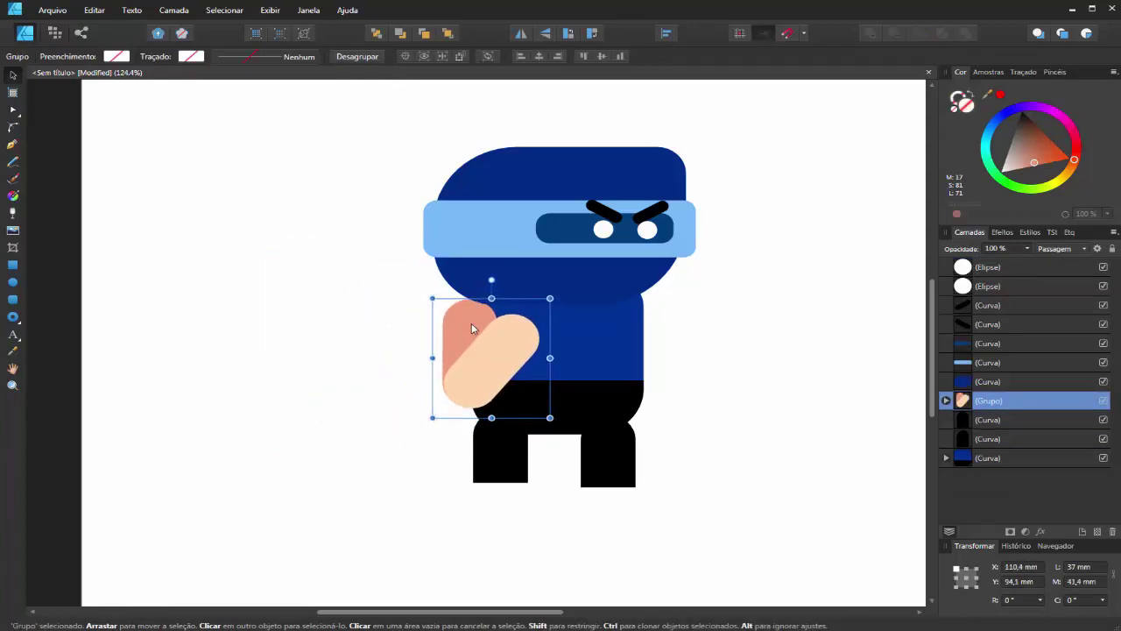
- Duplicate the bent arm group and place the copy in the empty area right of the body
left_click(835, 435)
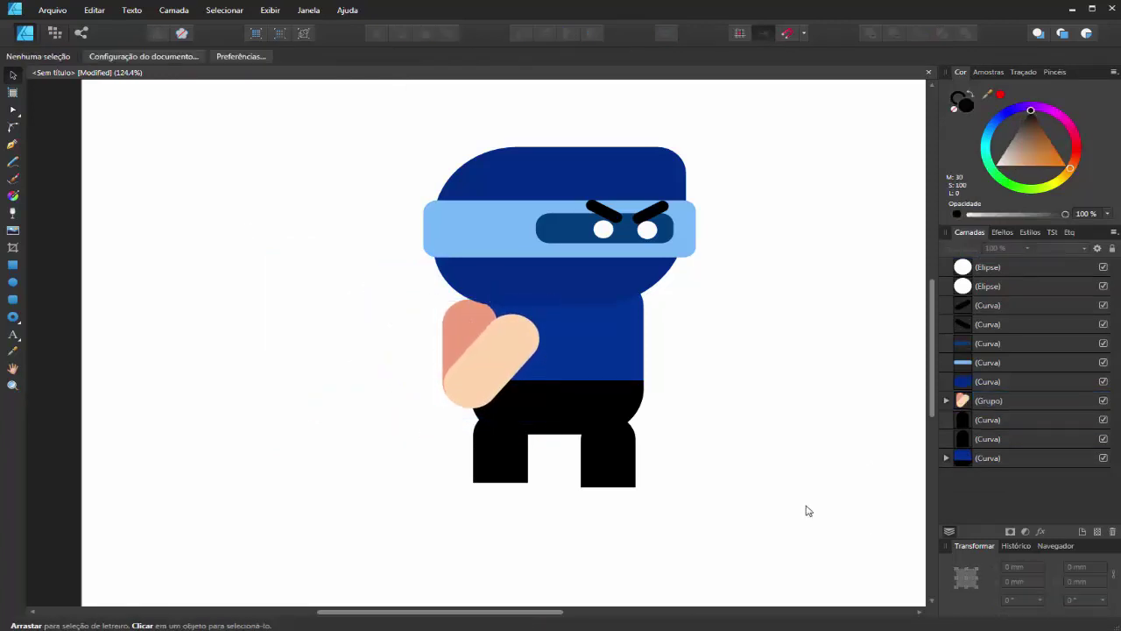
left_click(493, 368)
left_click_drag(492, 368, 752, 360)
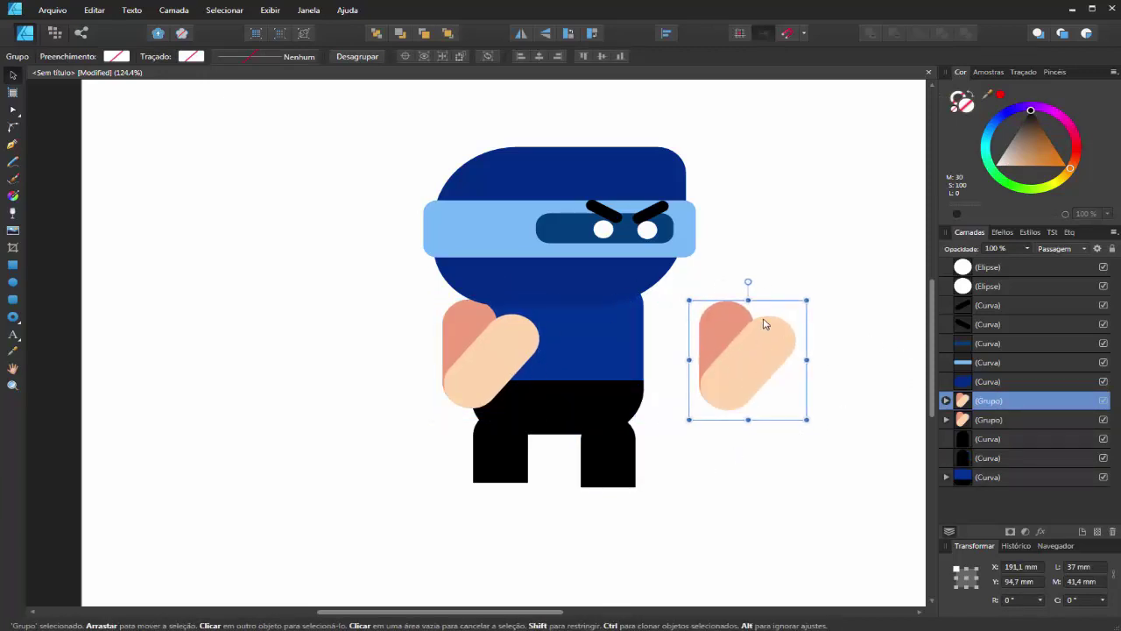
- Recolour the copied arm's light forearm with the pink sampled from its upper arm
double_click(777, 353)
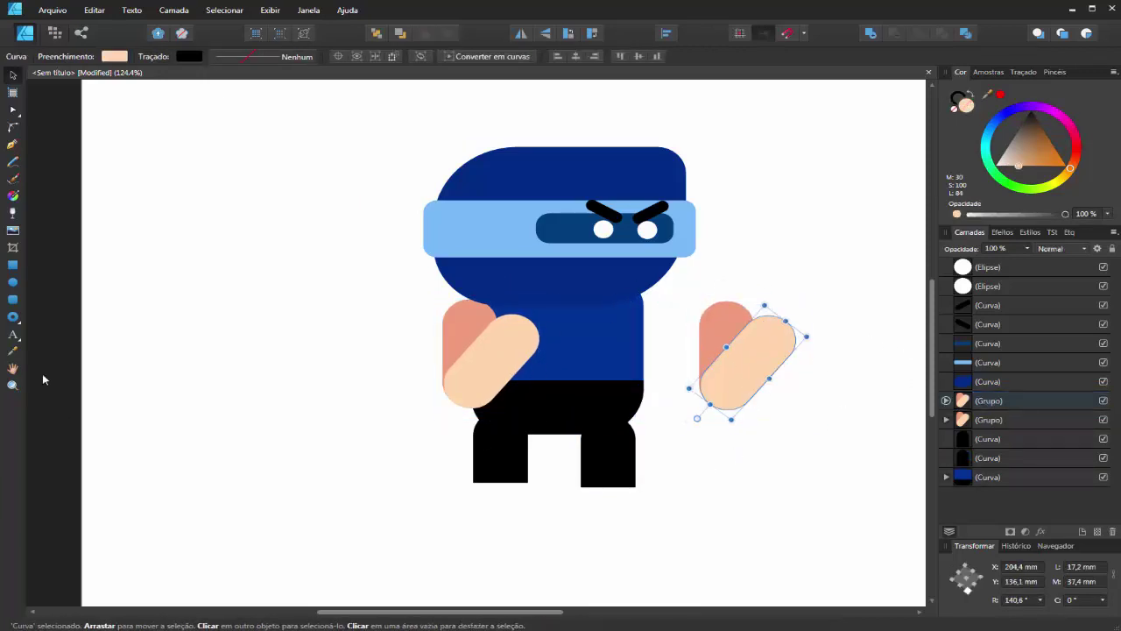
left_click(13, 351)
left_click(726, 321)
left_click(12, 74)
left_click(789, 419)
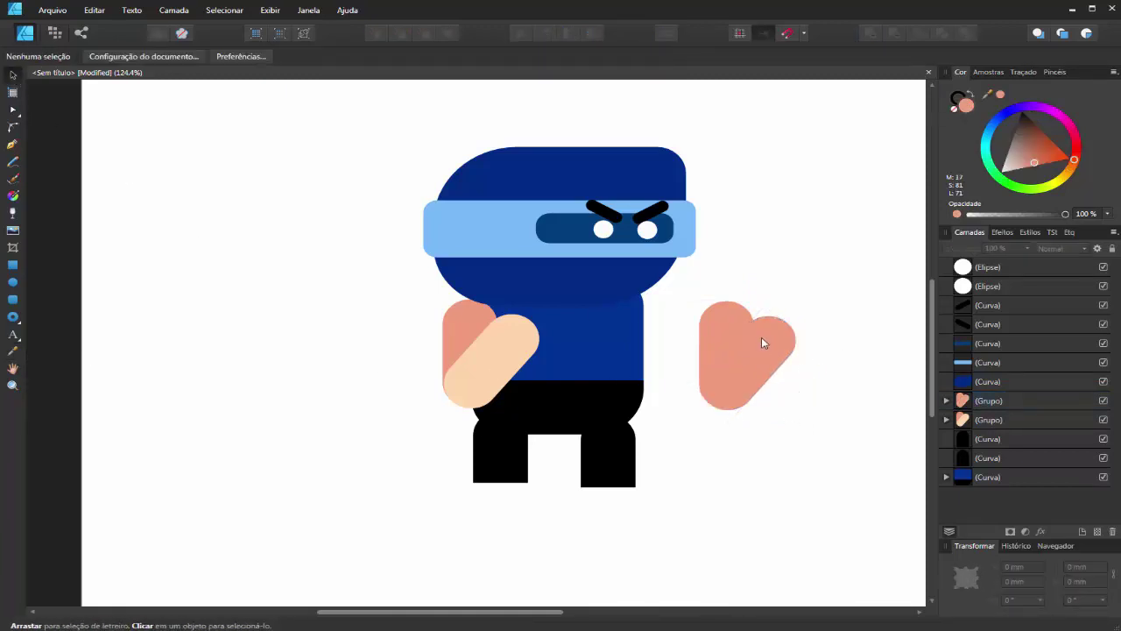
- Move the all-pink arm onto the body's right side and send it behind all other shapes
left_click(729, 348)
left_click_drag(729, 348, 672, 345)
key("ctrl+shift+bracketleft")
left_click(806, 327)
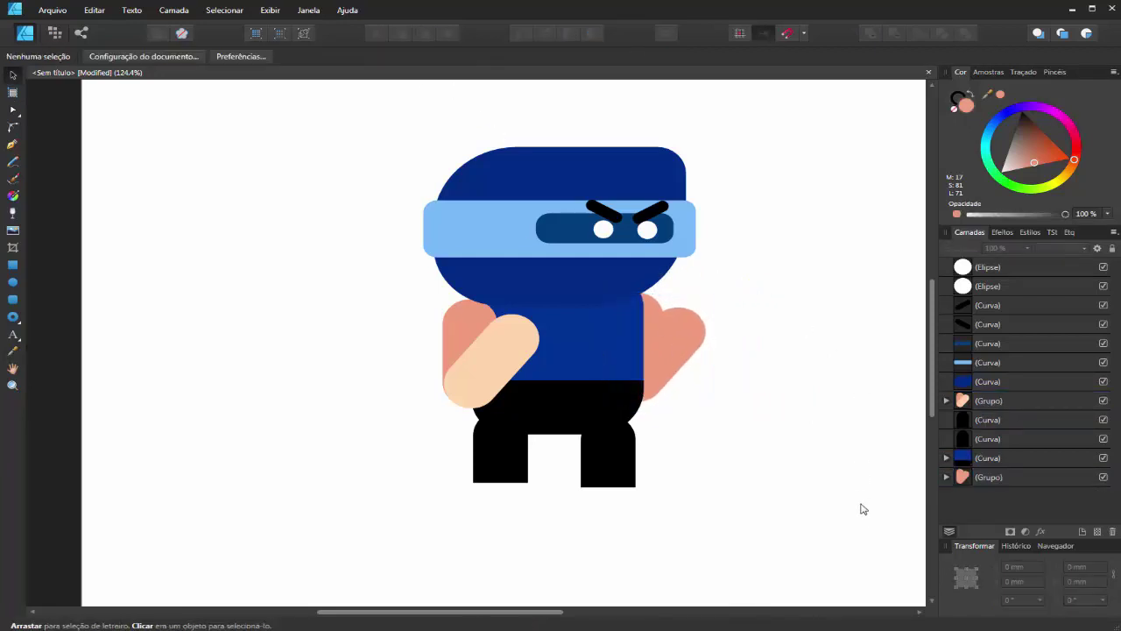
- Ungroup the pink arm clear of the body and make a small pill-shaped copy of its forearm below it
left_click_drag(678, 333, 752, 349)
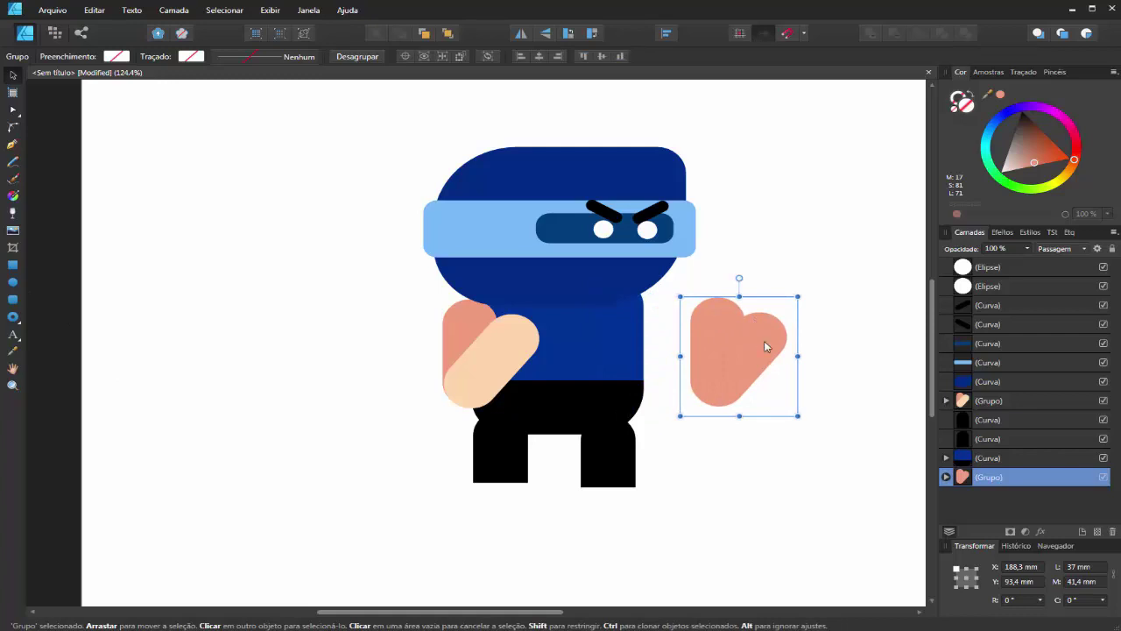
left_click(356, 56)
left_click(771, 371)
left_click(775, 357)
left_click_drag(775, 375, 816, 438)
- Fill the small pill with the light skin tone and place it on the pink fist as a thumb about 8.2 by 5.5 mm
left_click(13, 351)
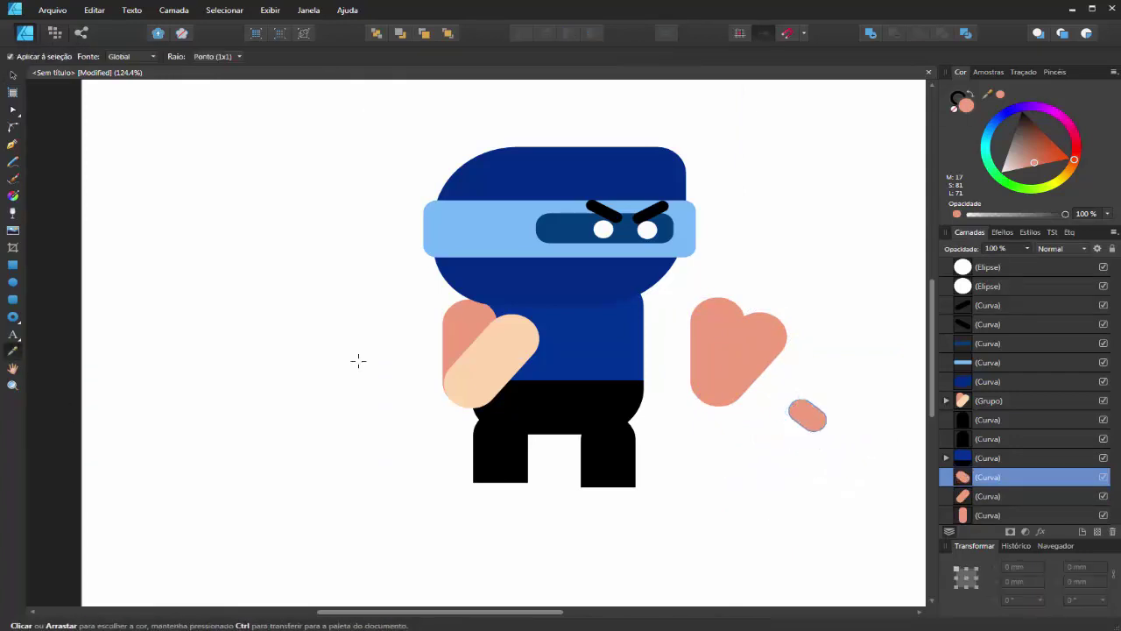
left_click(490, 359)
key("v")
left_click_drag(808, 415, 755, 339)
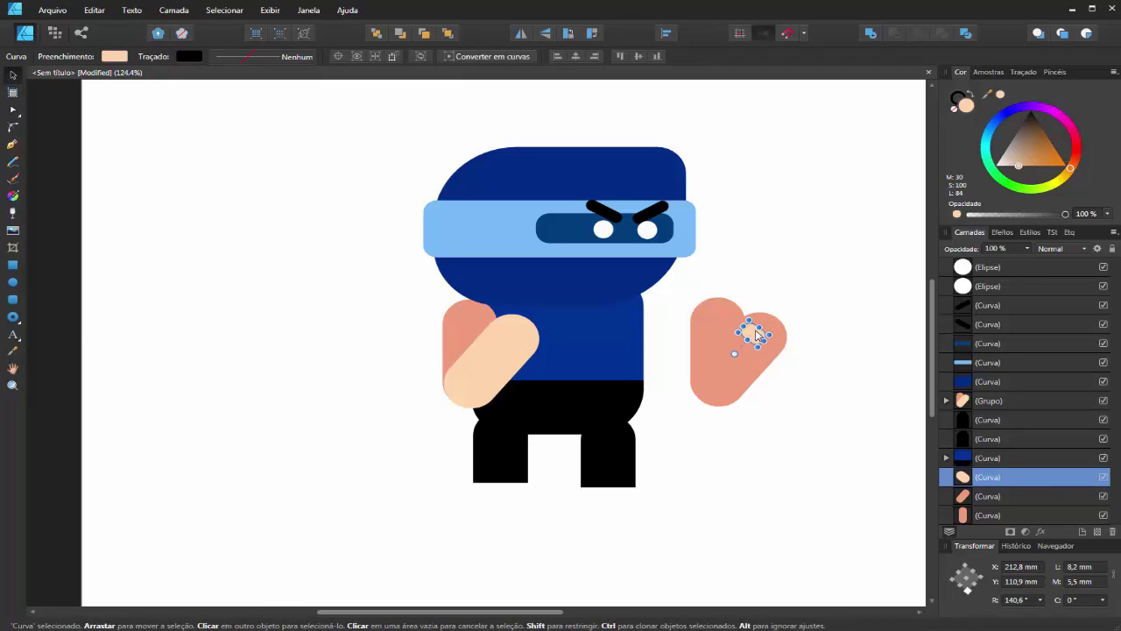
- Group the pink arm pieces with the thumb and move the arm back behind the body's right side
left_click(826, 293)
left_click_drag(836, 240, 640, 493)
left_click(77, 56)
left_click_drag(716, 357, 664, 352)
left_click(759, 401)
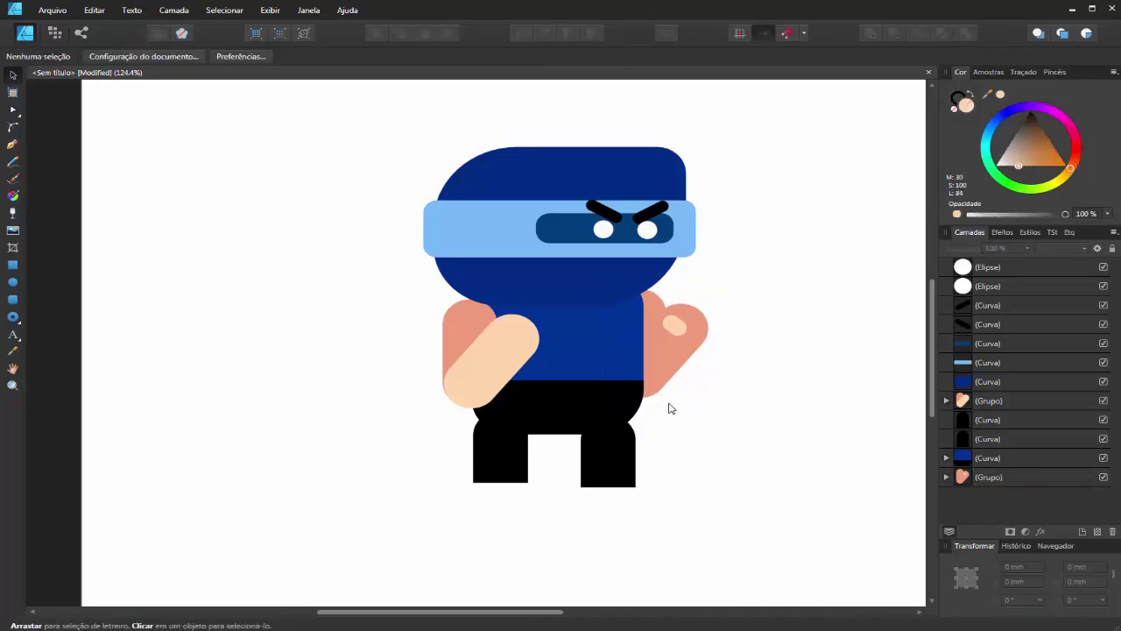
scroll(671, 408, "down", 5)
scroll(646, 404, "up", 5)
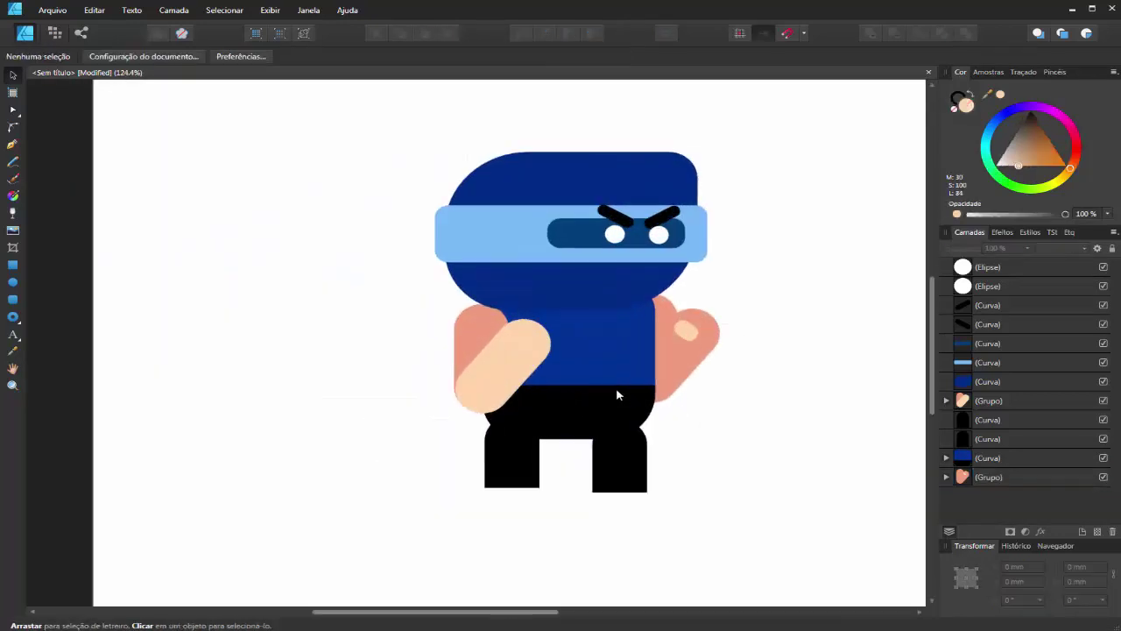
scroll(617, 388, "up", 1)
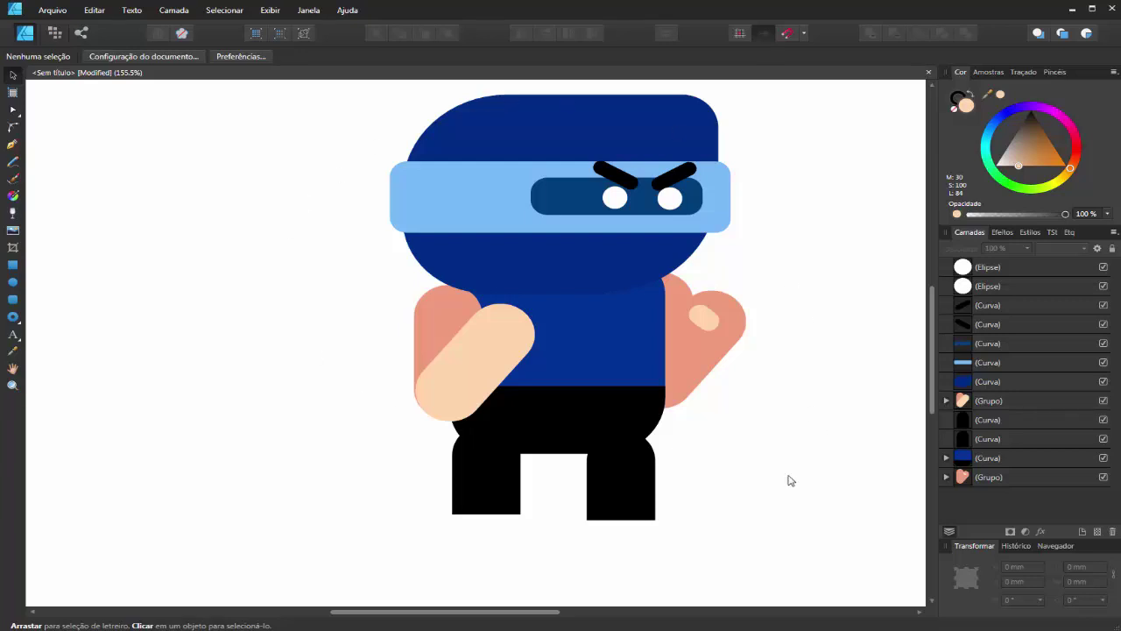
scroll(683, 262, "down", 2)
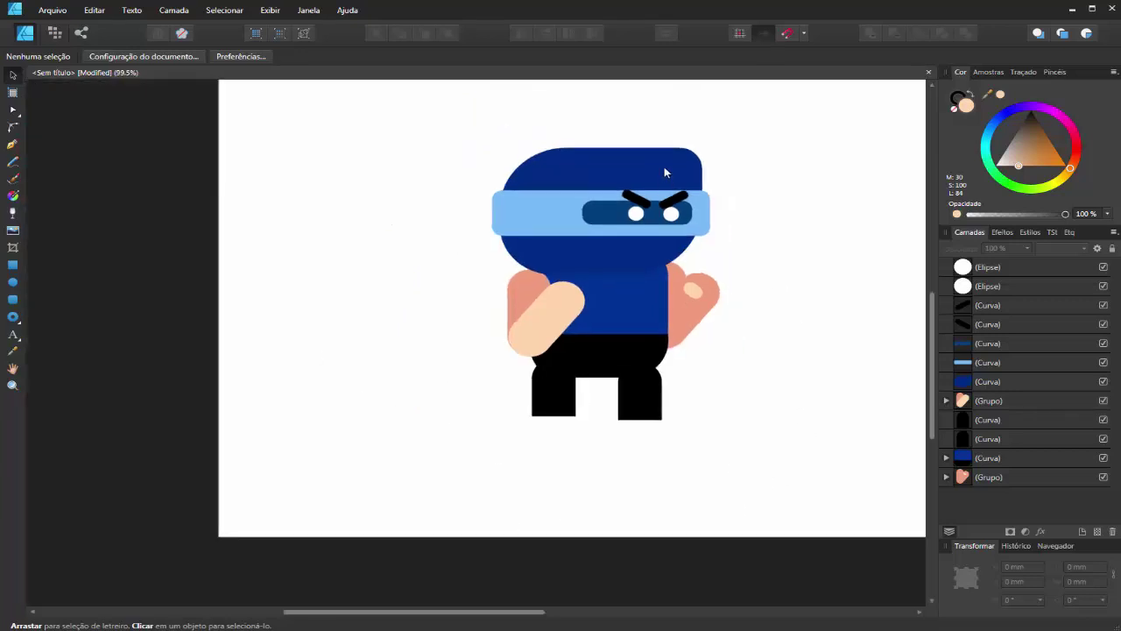
- Move the two black legs closer together and level their lower edges
scroll(664, 171, "up", 2)
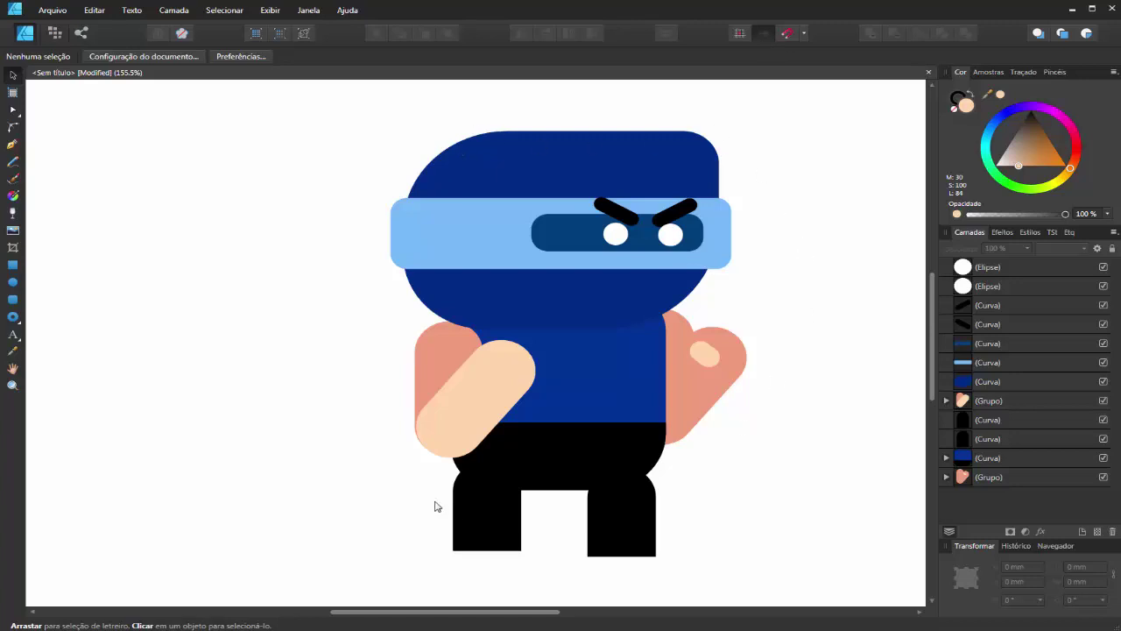
left_click(466, 511)
left_click_drag(485, 515, 636, 520)
left_click(788, 519)
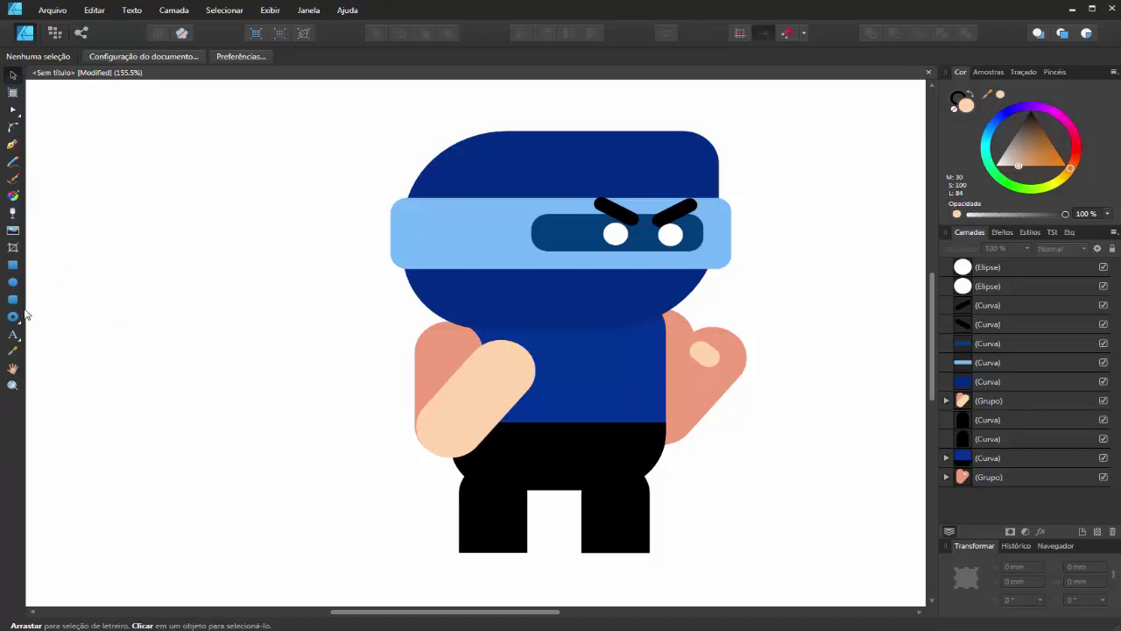
- Draw an ellipse about 17.8 by 16.7 mm left of the character and fill it with dark brown
left_click(12, 281)
left_click_drag(283, 383, 355, 443)
left_click(1044, 140)
mouse_move(1044, 140)
left_mouse_down()
mouse_move(1033, 115)
mouse_move(1039, 123)
left_mouse_up()
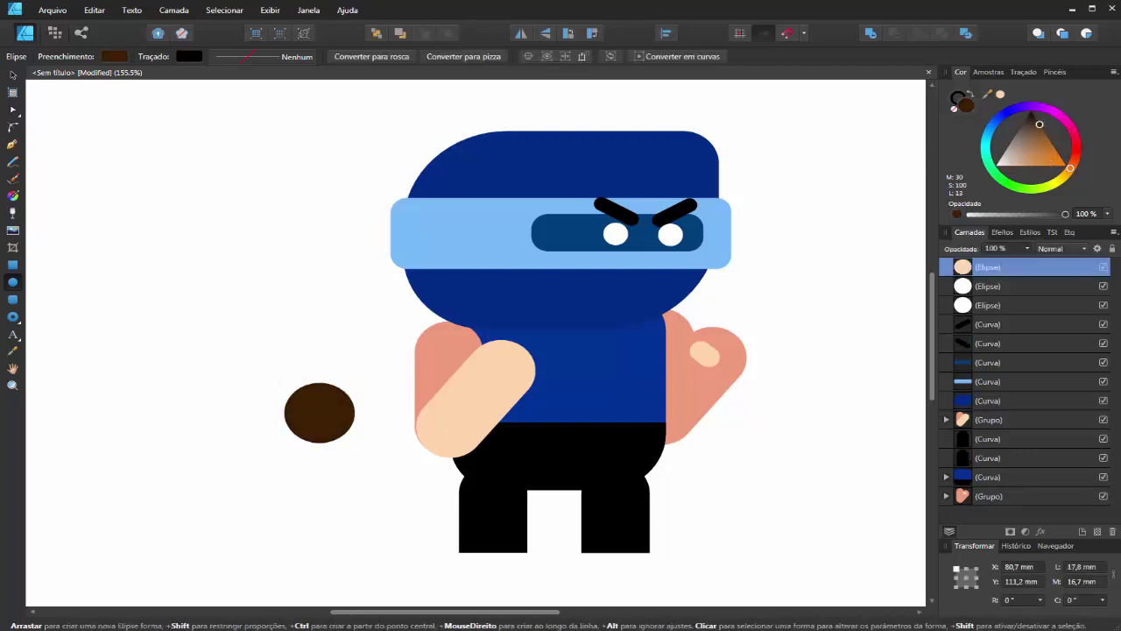
- Turn the brown ellipse and a copy of it into two flat, stacked torso buttons about 10.6 mm wide
left_click(13, 75)
left_click_drag(308, 421, 598, 403)
key("ctrl+j")
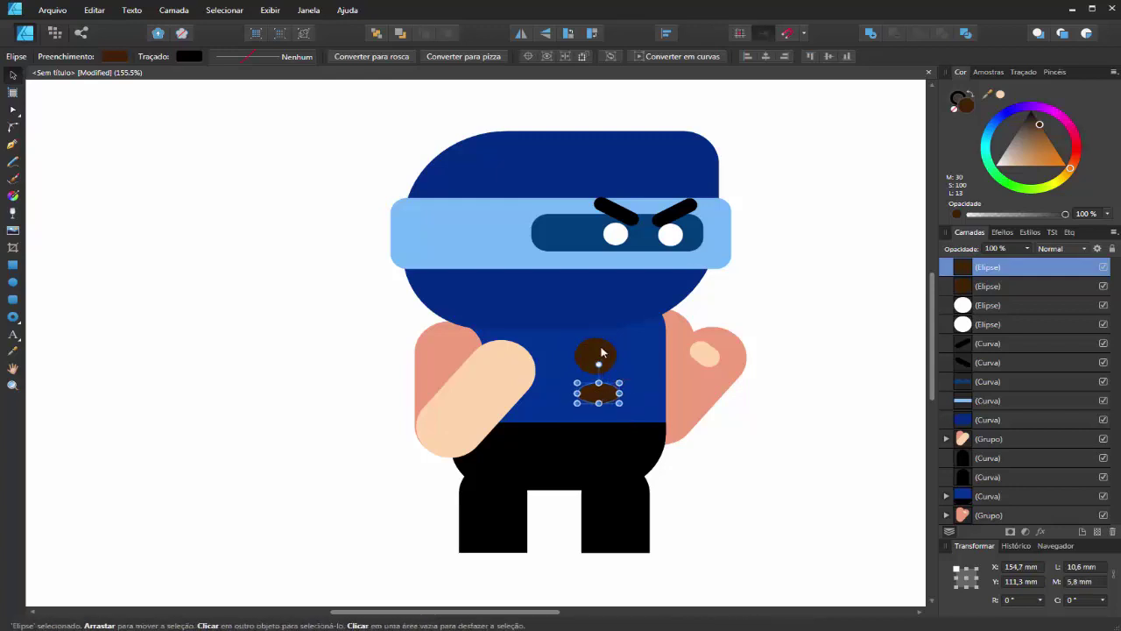
left_click(599, 343)
left_click_drag(598, 341, 598, 399)
left_click(600, 368)
left_click(776, 430)
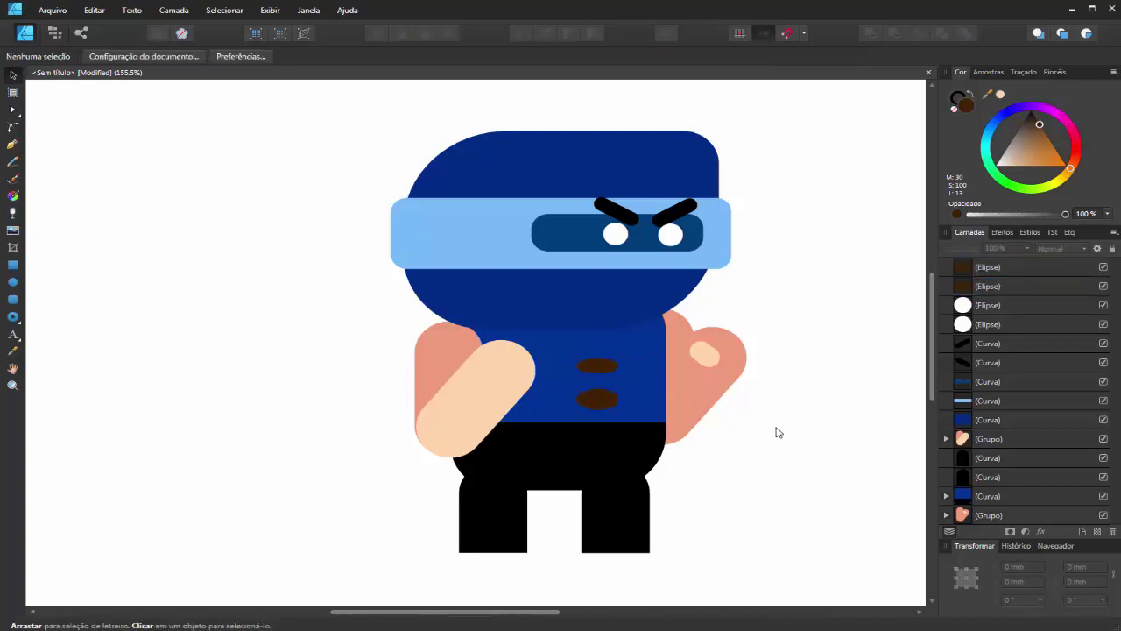
scroll(725, 411, "down", 3)
scroll(723, 410, "down", 1)
scroll(701, 425, "up", 3)
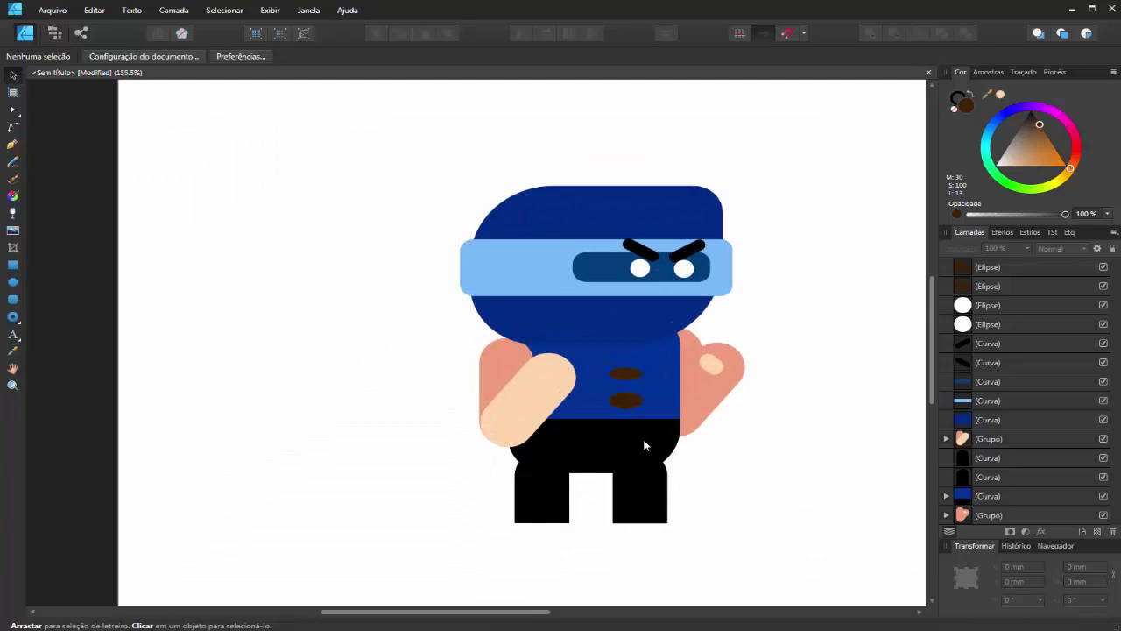
scroll(635, 427, "up", 3)
scroll(627, 408, "down", 4)
scroll(625, 357, "up", 2)
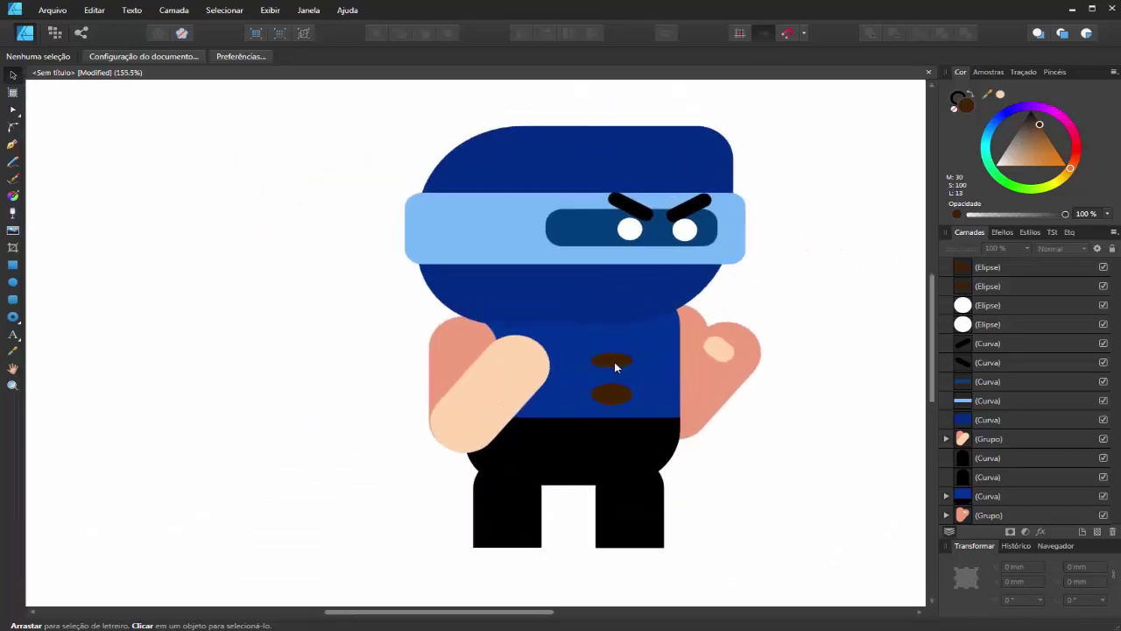
- Copy the visor's dark pill onto the forehead as a highlight about 21.8 by 3 mm, filled white at 19% opacity
left_click(575, 234)
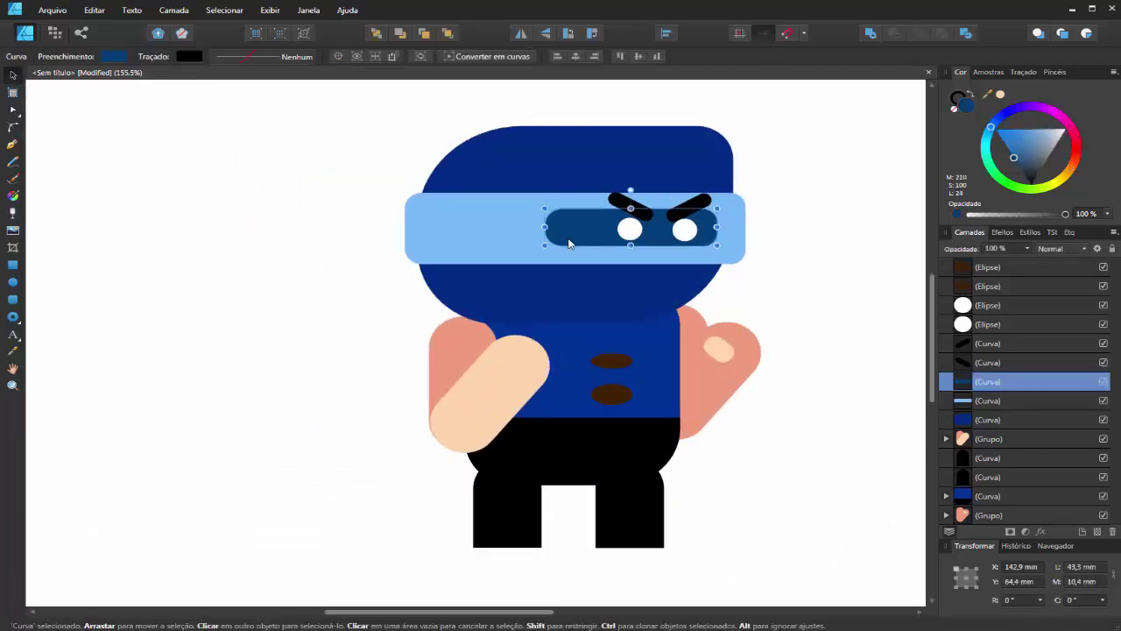
left_click_drag(569, 231, 531, 166)
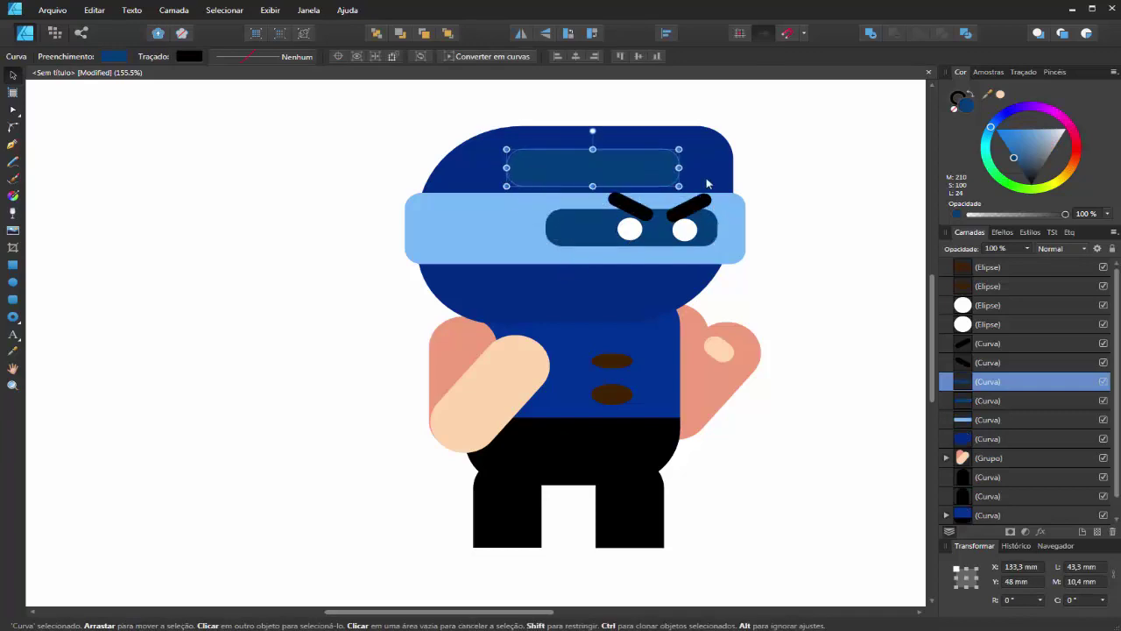
mouse_move(679, 181)
left_mouse_down()
mouse_move(663, 165)
mouse_move(595, 161)
left_mouse_up()
left_click_drag(1021, 155, 1106, 128)
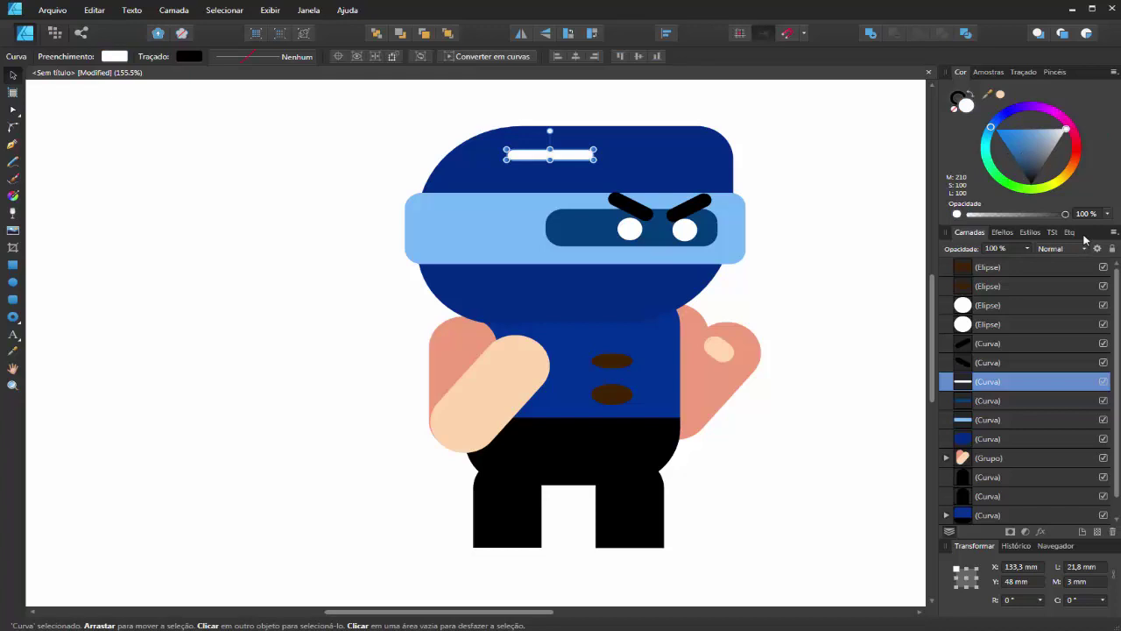
left_click_drag(1065, 215, 989, 215)
- Copy the highlight to the head's upper right corner, shrink it to about 10.9 mm wide and adjust its thickness
left_click_drag(550, 156, 701, 153)
key("ctrl+j")
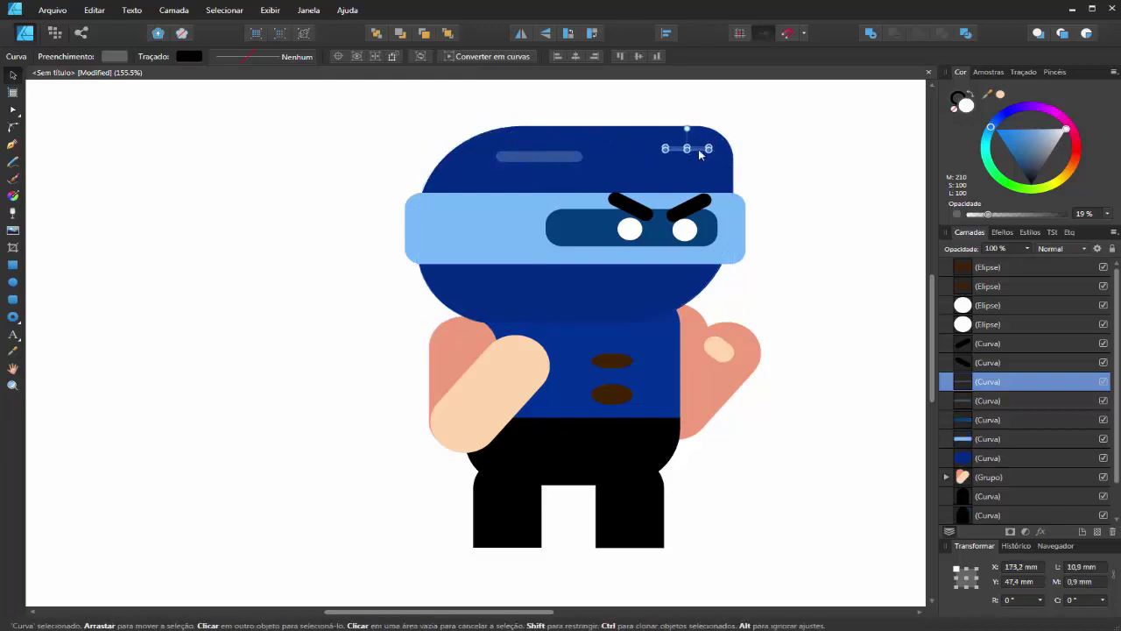
left_click(826, 150)
scroll(701, 186, "up", 3)
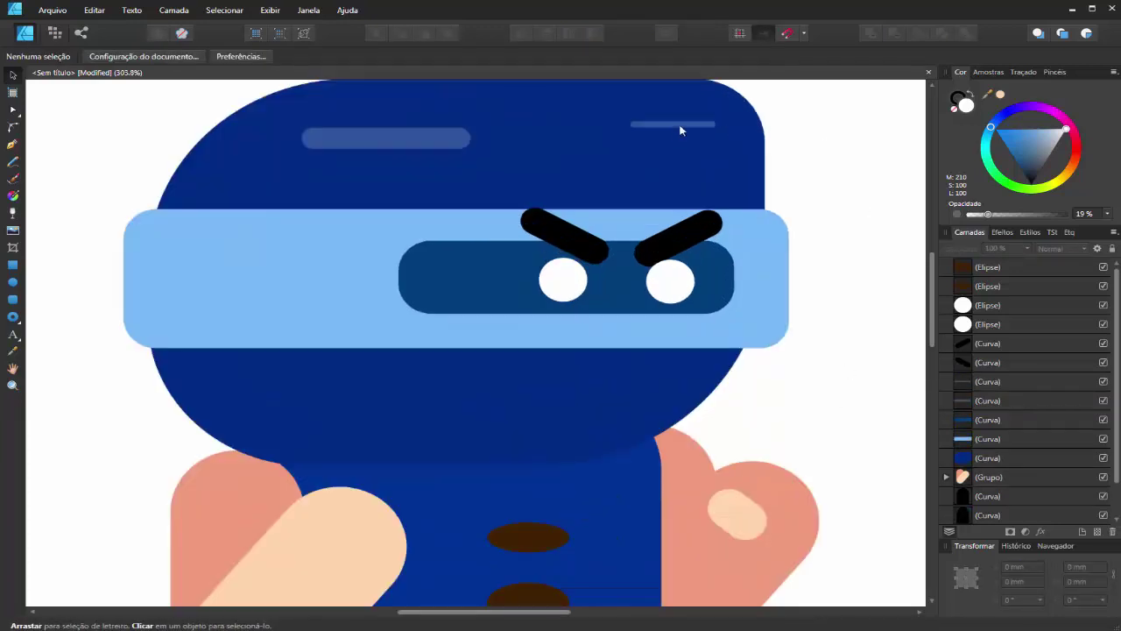
left_click(677, 127)
left_click(826, 146)
scroll(689, 201, "down", 5)
scroll(752, 267, "up", 3)
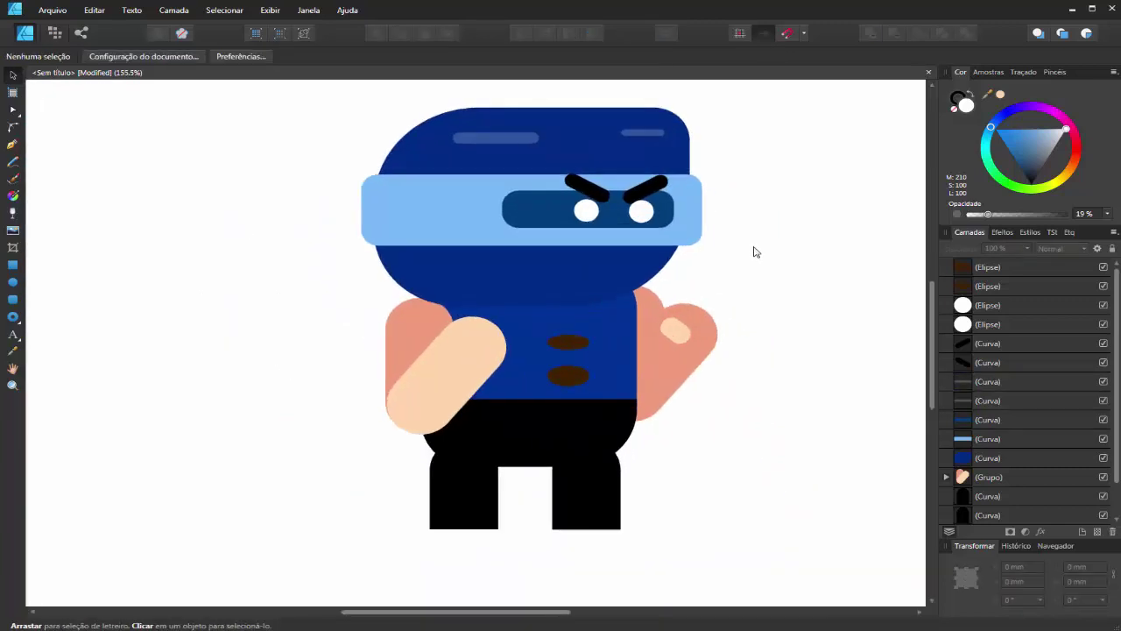
scroll(721, 377, "down", 1)
scroll(718, 385, "up", 1)
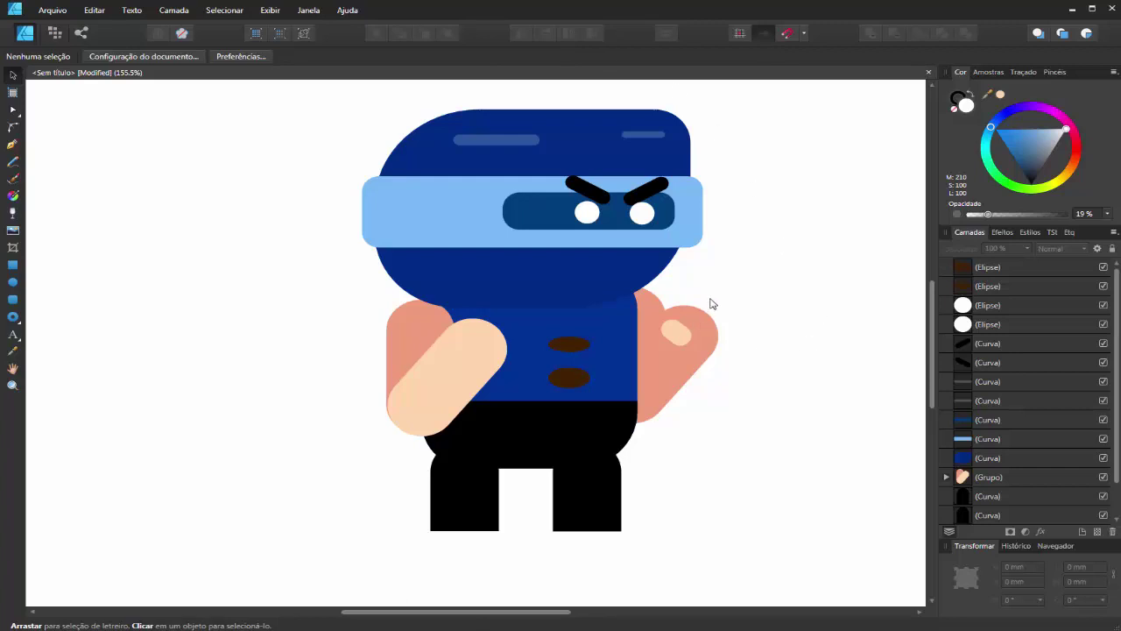
scroll(711, 303, "down", 2)
scroll(706, 291, "up", 2)
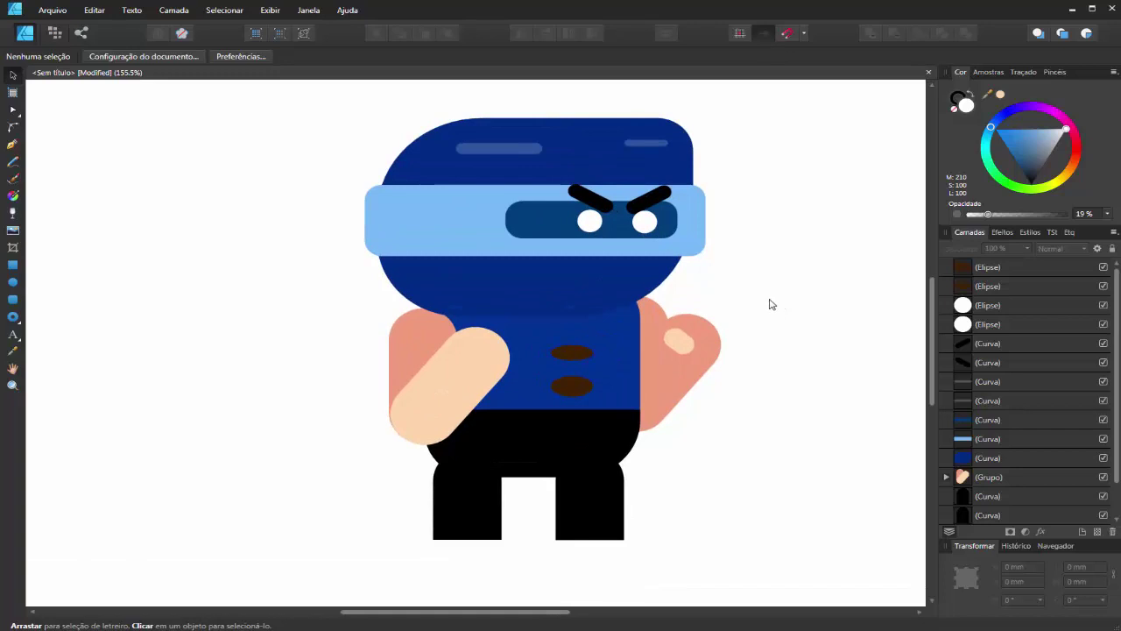
scroll(529, 253, "down", 3)
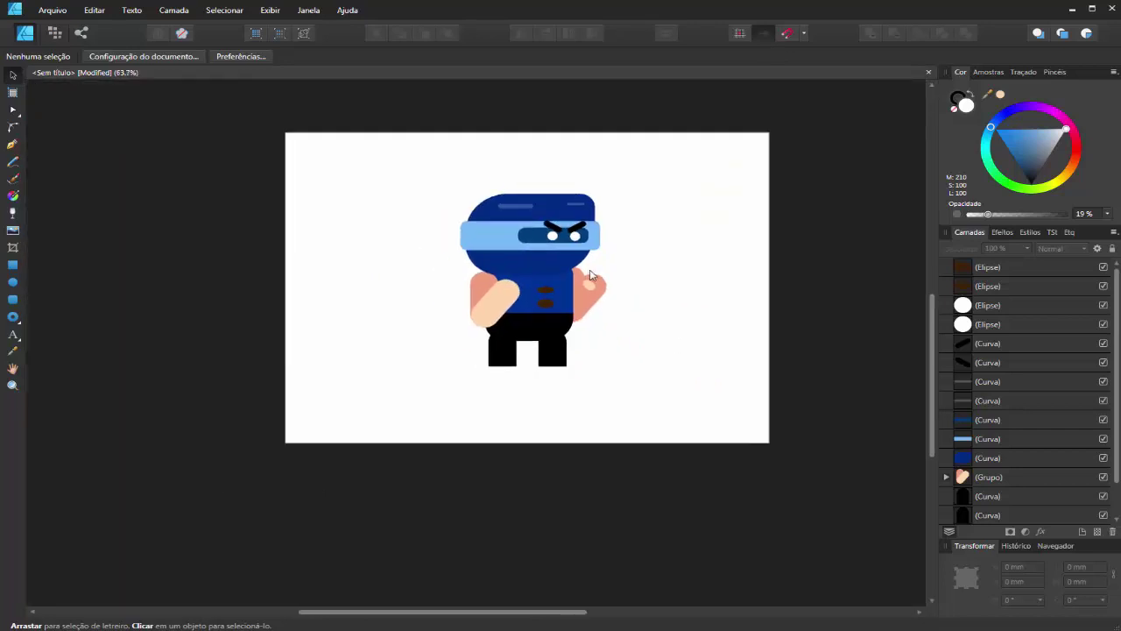
- Select all parts of the character and shift them together to the left half of the artboard
scroll(529, 252, "up", 2)
left_click_drag(336, 466, 694, 110)
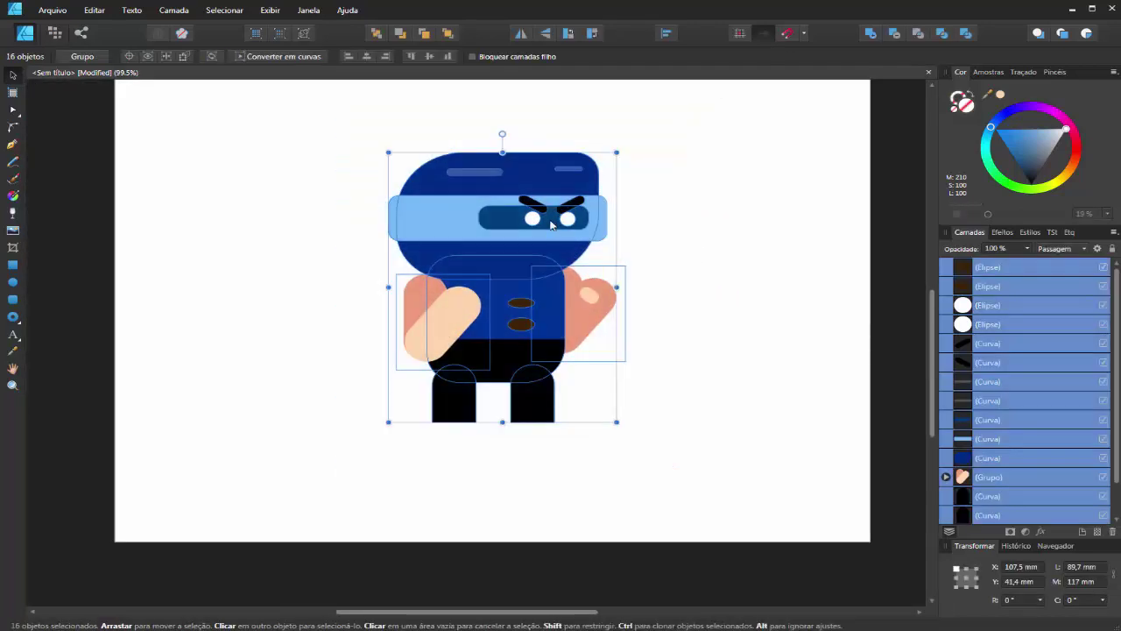
key("shift+Left")
key("shift+Left")
key("shift+Left")
key("shift+Left")
key("shift+Left")
key("shift+Left")
key("shift+Left")
key("shift+Left")
key("shift+Left")
key("shift+Left")
key("shift+Left")
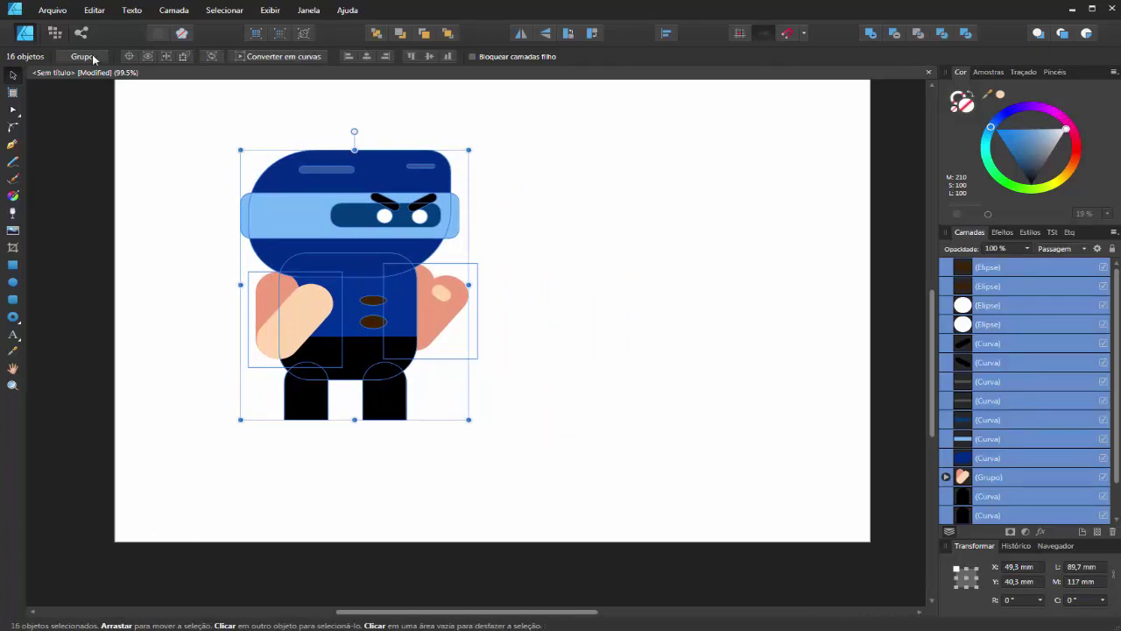
left_click(634, 293)
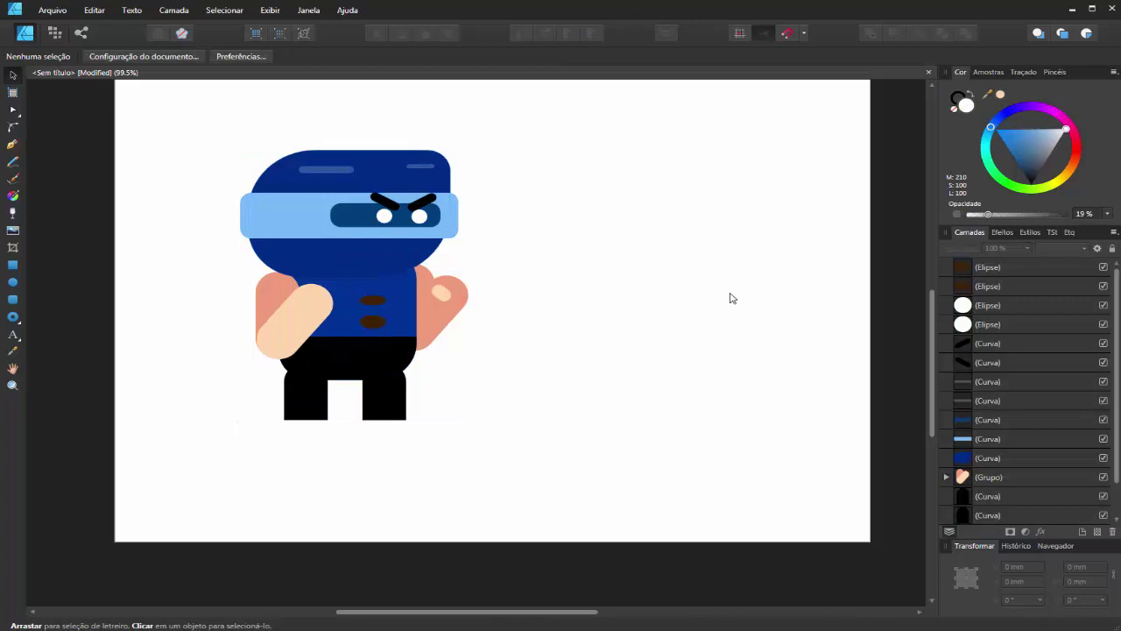
- Ungroup the left arm and rotate its light forearm to about 92.7°, nearly horizontal
scroll(732, 298, "down", 2)
scroll(513, 285, "up", 2)
scroll(648, 292, "up", 1)
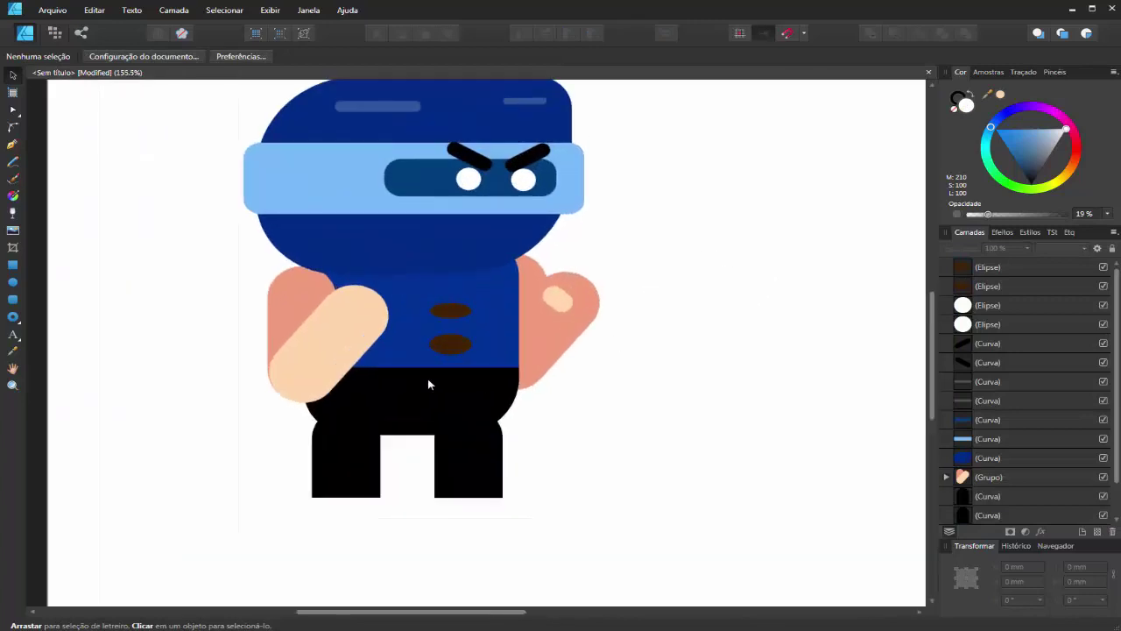
left_click(331, 335)
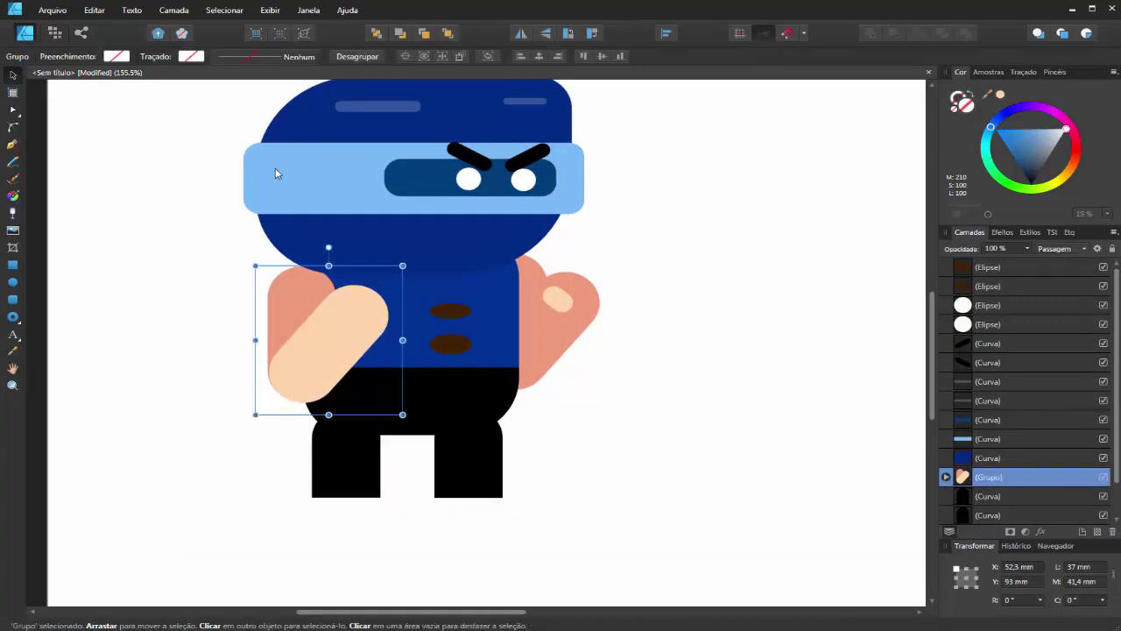
left_click(357, 56)
left_click(355, 337)
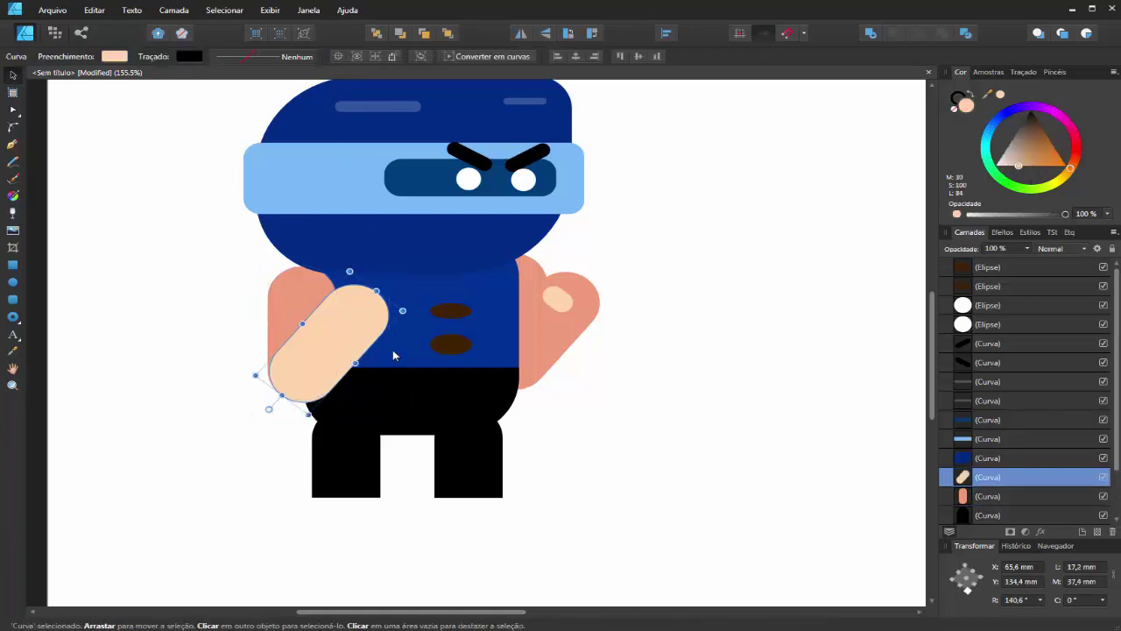
left_click_drag(270, 409, 221, 350)
- Try moving the forearm over the torso buttons and rotating the upper arm toward it, and undo these changes
left_click_drag(368, 325, 488, 297)
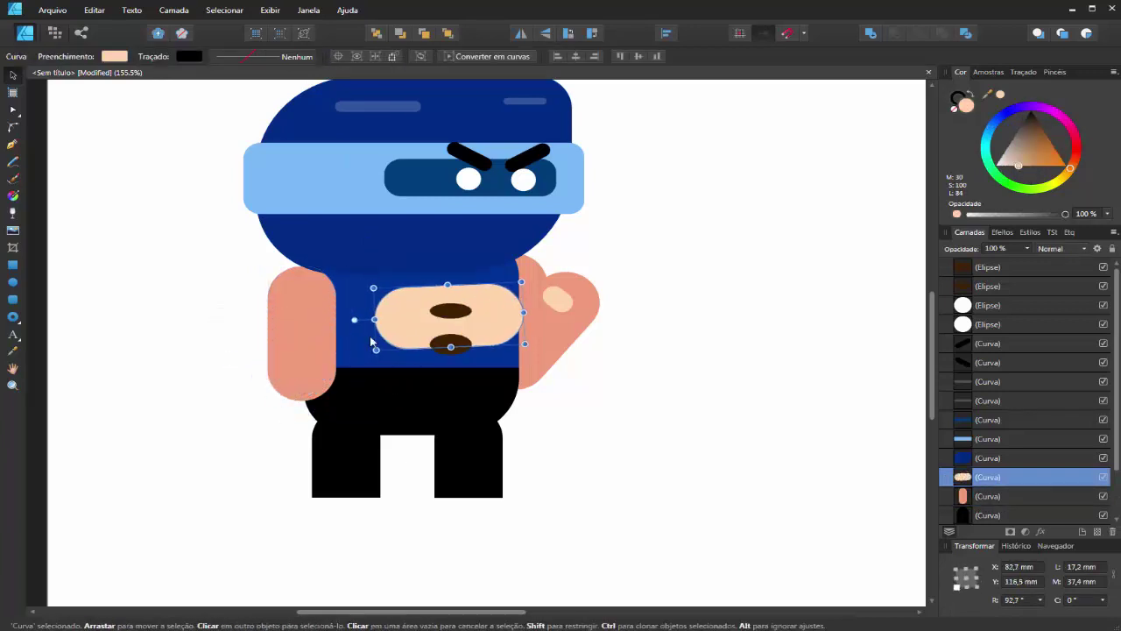
left_click(326, 386)
left_click_drag(303, 248, 210, 311)
left_click_drag(289, 335, 340, 307)
left_click(462, 304)
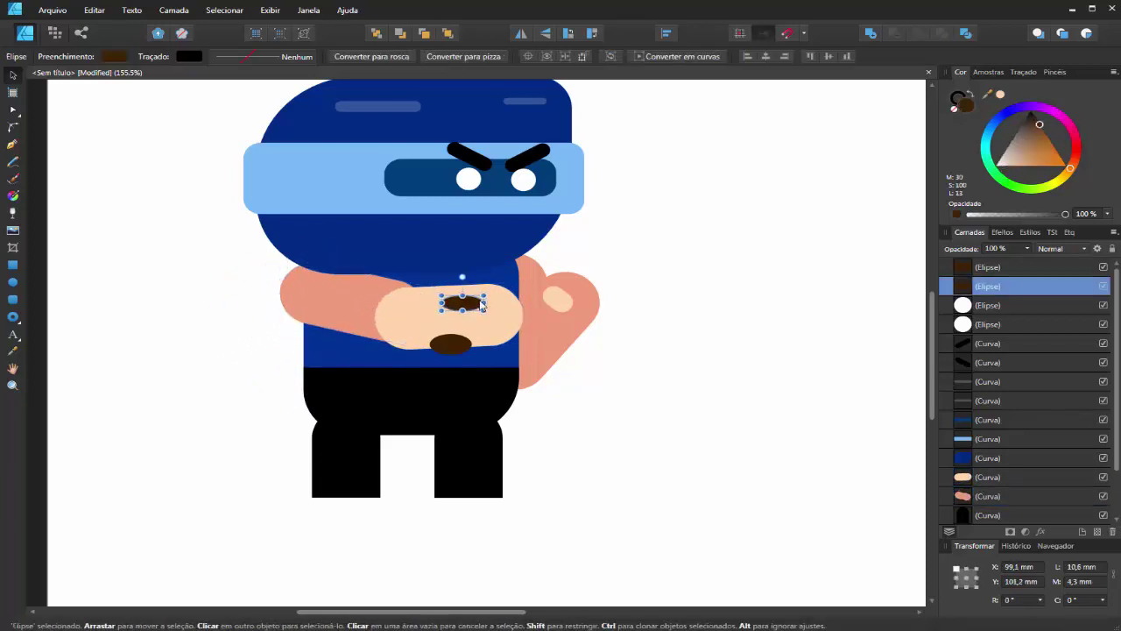
left_click_drag(477, 313, 466, 319)
left_click(398, 320, "alt")
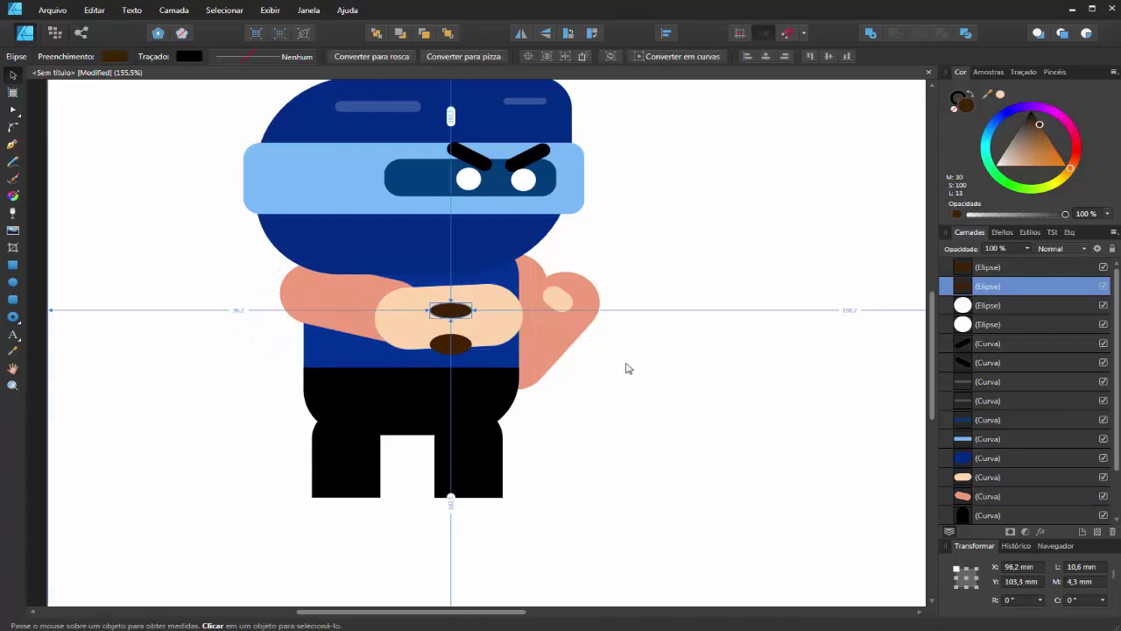
key("ctrl+z")
key("ctrl+z")
key("ctrl+z")
key("ctrl+z")
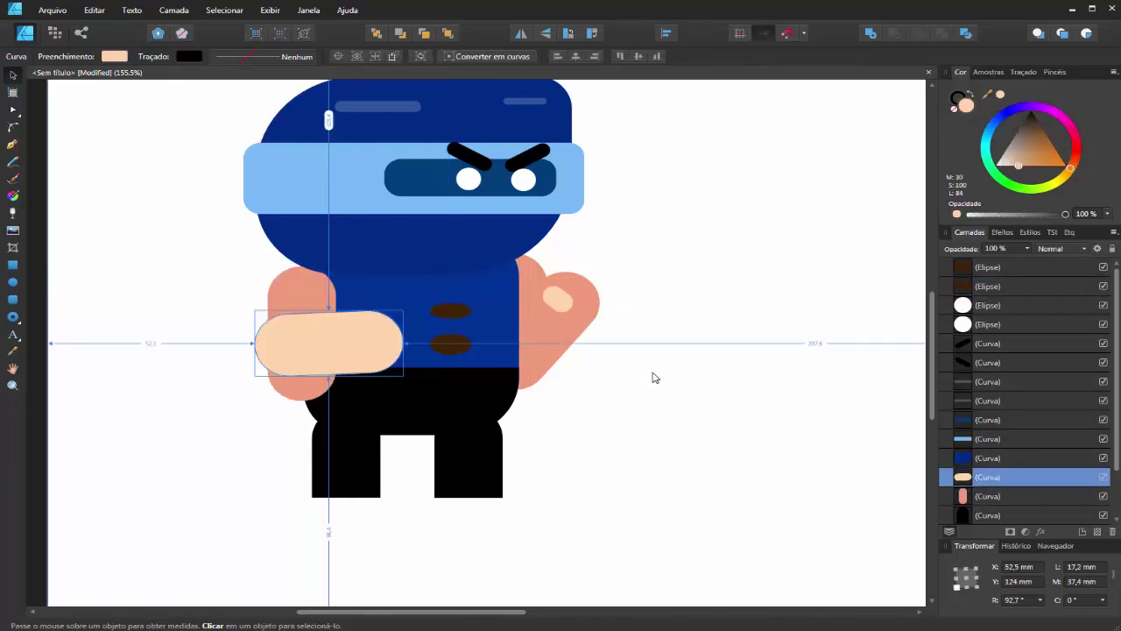
left_click(603, 445)
left_click(458, 348)
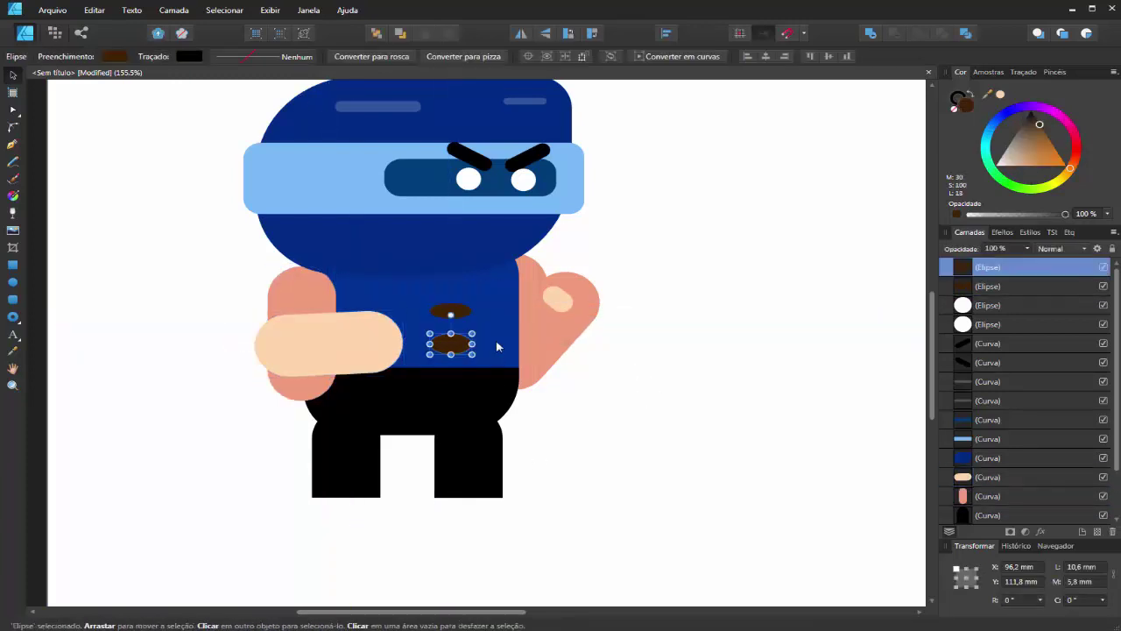
left_click(460, 314)
left_click(495, 315)
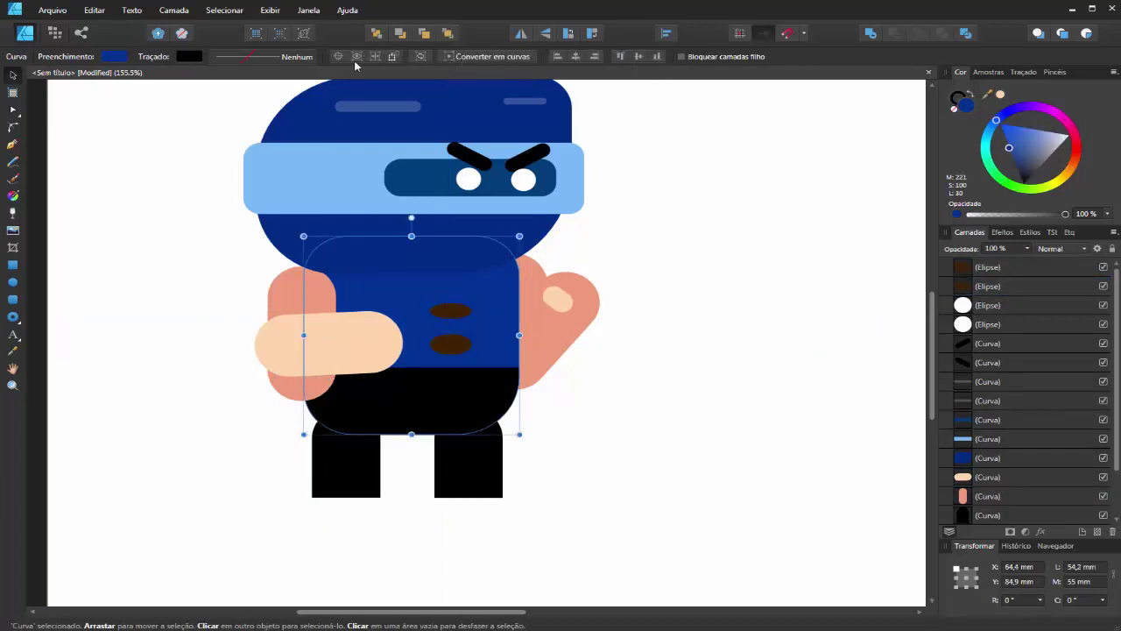
left_click(195, 187)
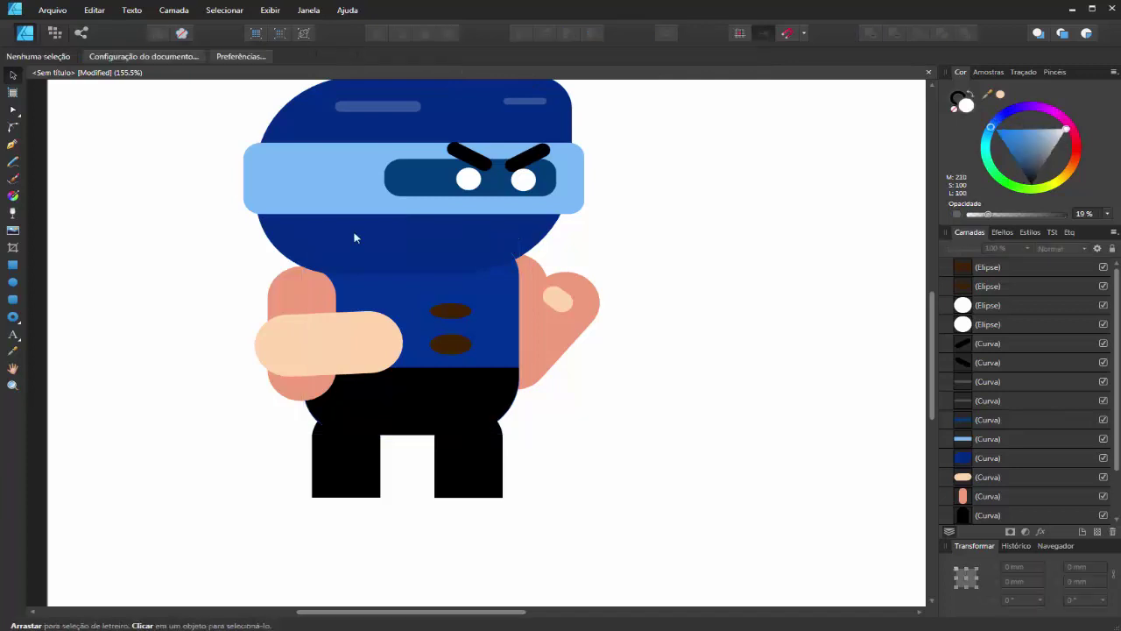
scroll(678, 303, "down", 3)
scroll(588, 358, "up", 3)
- Bring the left upper arm and forearm to the front, and move the forearm down to the upper arm's lower end
left_click(426, 320)
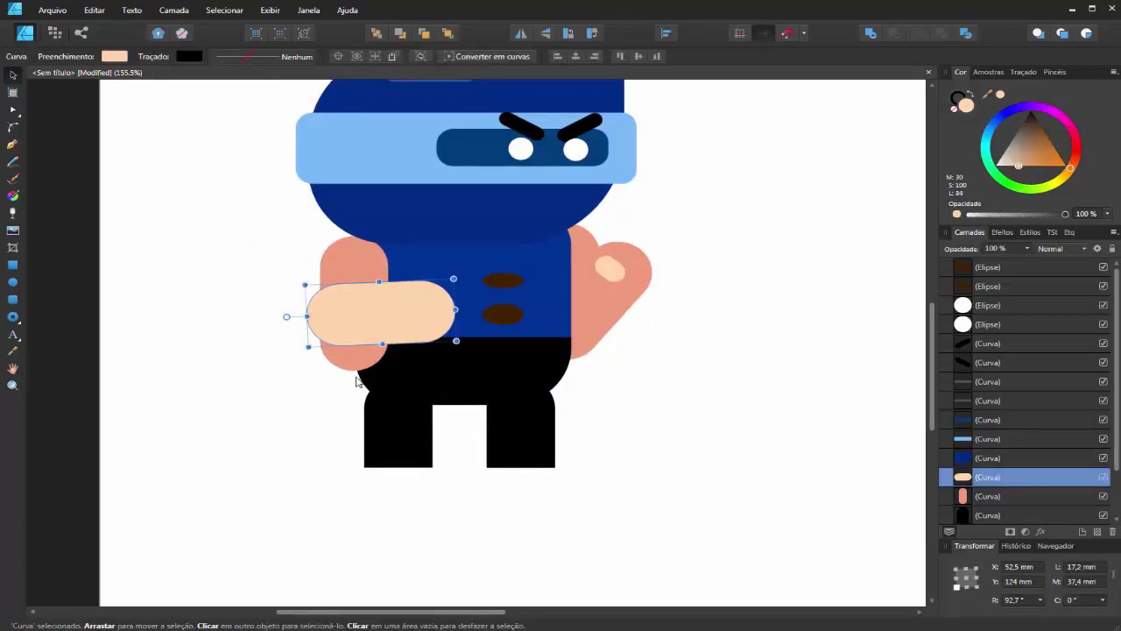
left_click(345, 265)
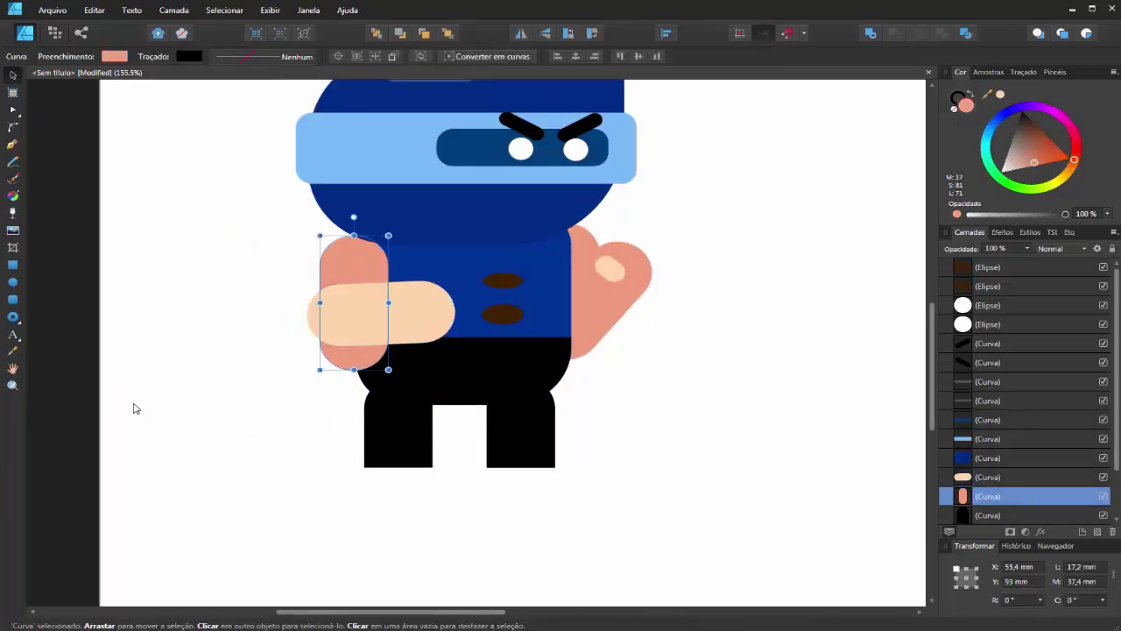
left_click(447, 32)
left_click(227, 300)
left_click(421, 322)
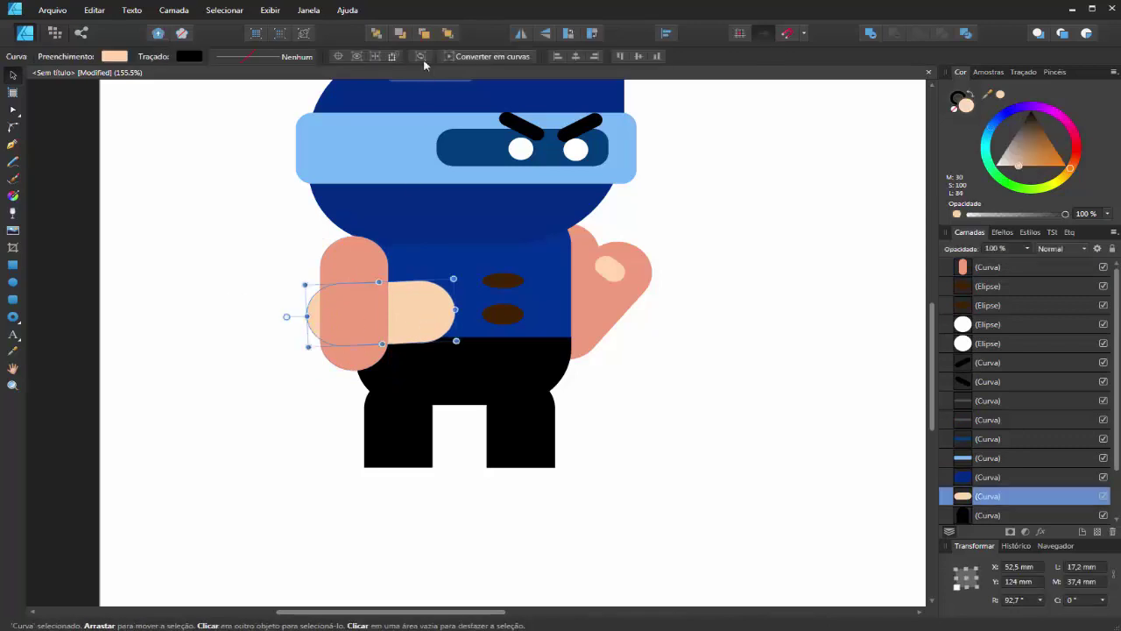
mouse_move(438, 314)
left_mouse_down()
mouse_move(484, 302)
mouse_move(451, 344)
left_mouse_up()
left_click(828, 466)
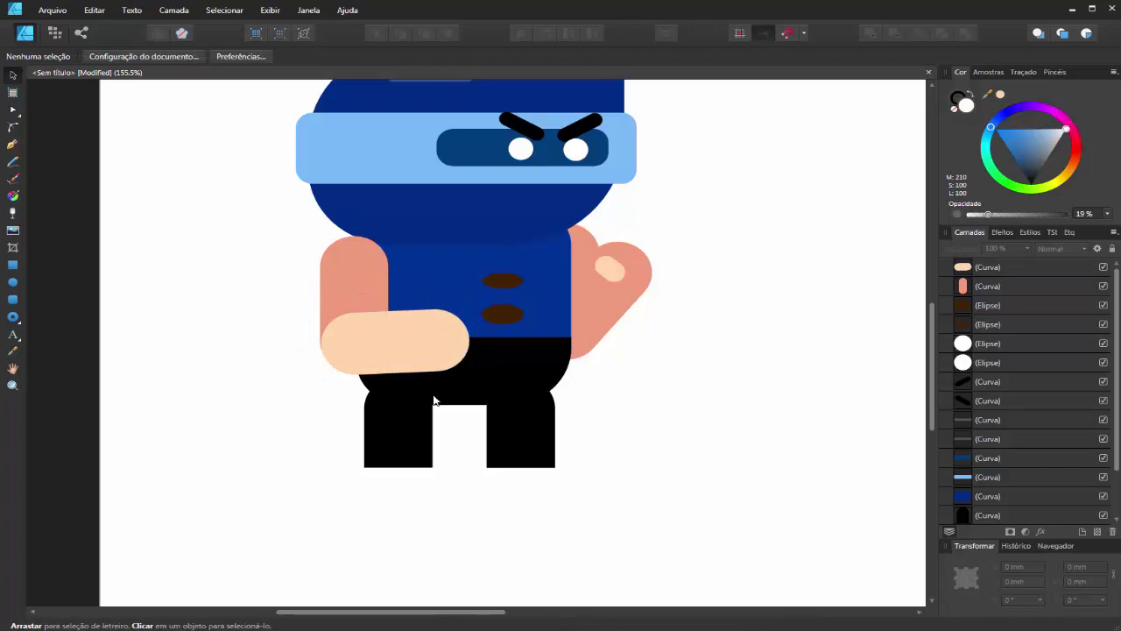
- Level the left forearm to about 89.8° and show its transform origin
left_click(424, 352)
left_click_drag(303, 346, 344, 342)
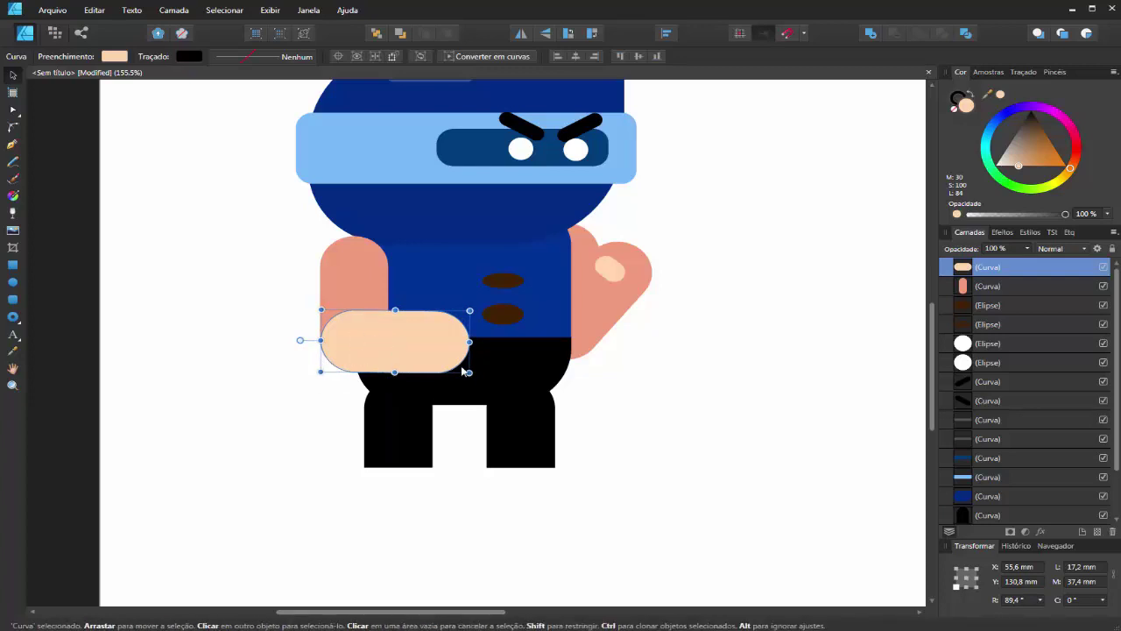
left_click_drag(299, 341, 361, 338)
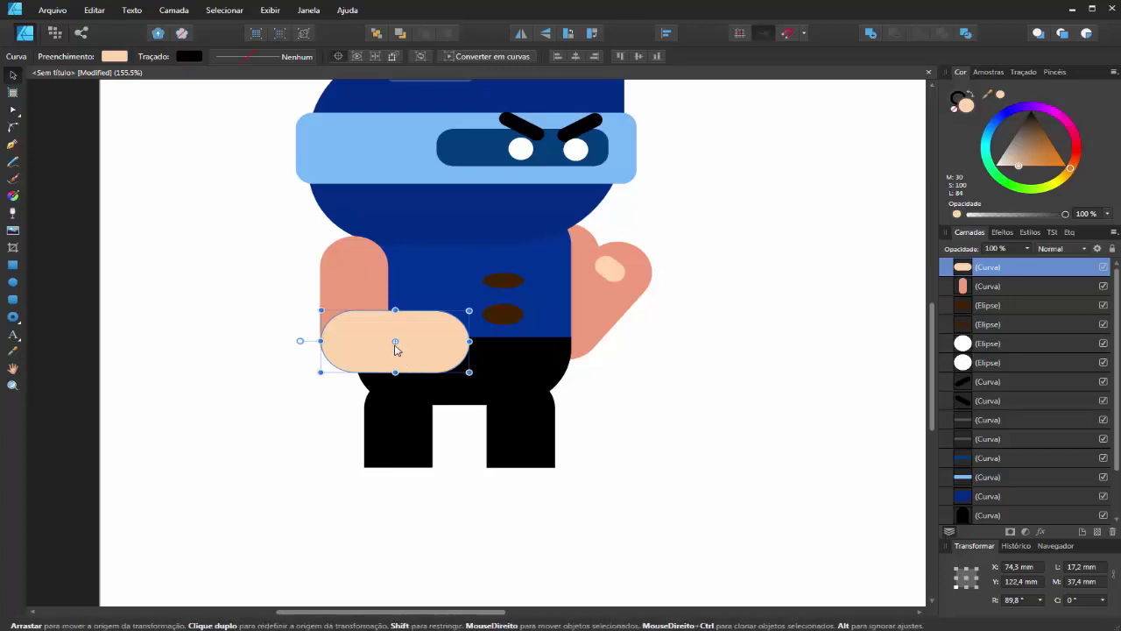
- Place the forearm's transform origin at the elbow and swing the forearm around it, returning it to about horizontal
mouse_move(394, 342)
left_mouse_down()
mouse_move(334, 338)
mouse_move(318, 385)
mouse_move(390, 396)
mouse_move(312, 254)
mouse_move(153, 421)
mouse_move(383, 291)
mouse_move(170, 376)
mouse_move(459, 384)
mouse_move(110, 296)
mouse_move(167, 465)
mouse_move(219, 259)
mouse_move(91, 326)
mouse_move(102, 371)
mouse_move(117, 362)
left_mouse_up()
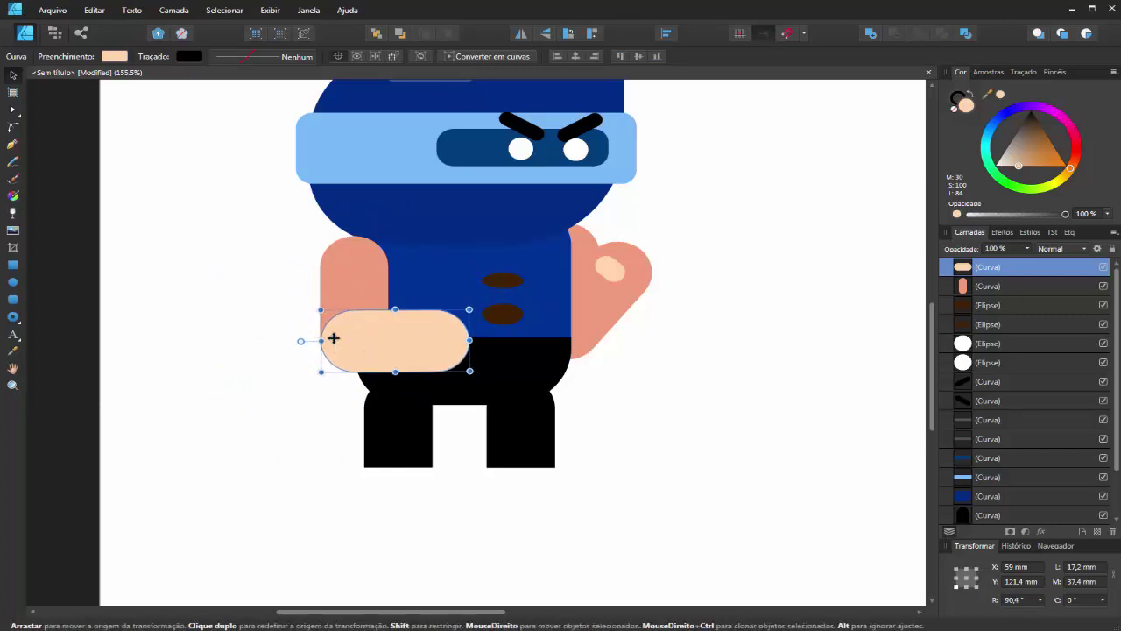
double_click(337, 340)
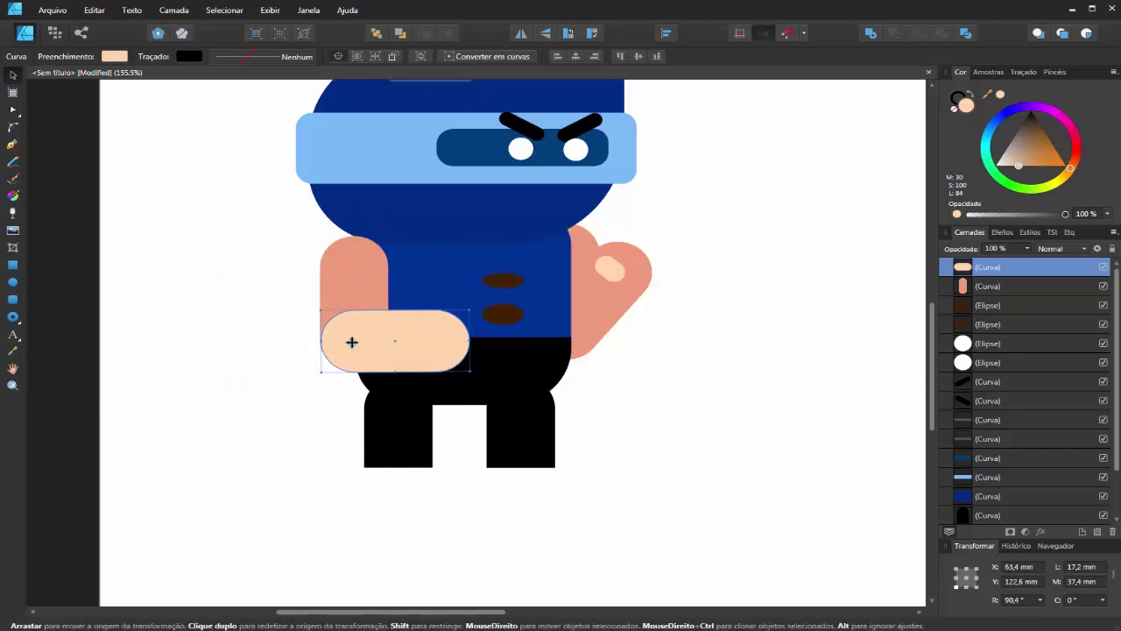
left_click_drag(300, 340, 226, 324)
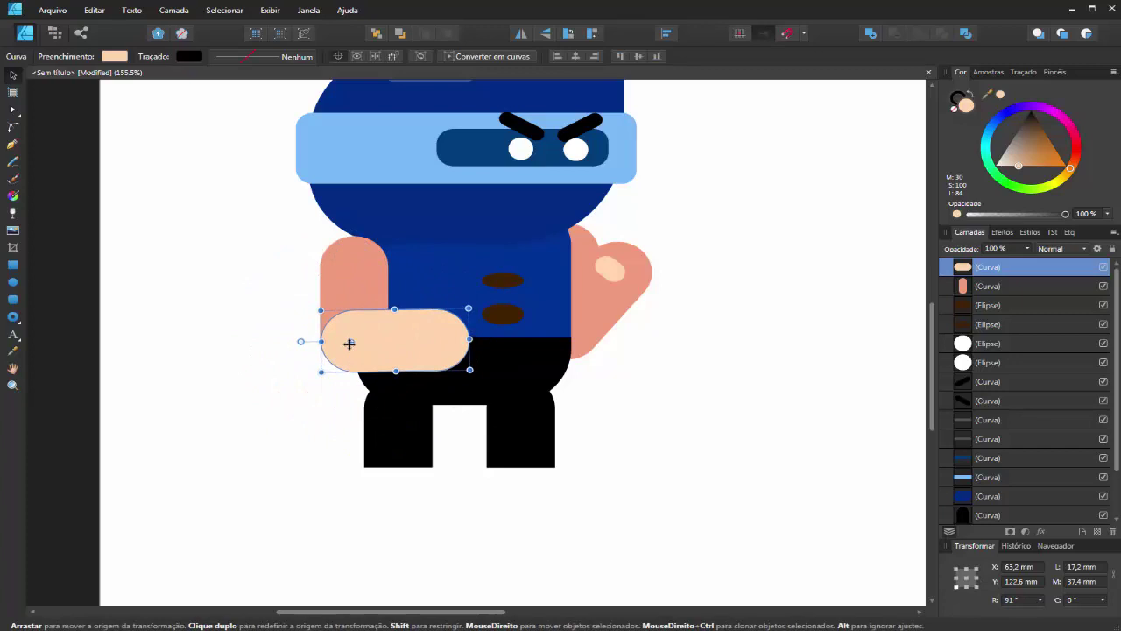
left_click_drag(350, 340, 250, 341)
left_click_drag(364, 342, 348, 348)
left_click_drag(300, 340, 154, 303)
- Move the left upper arm's transform origin up to the shoulder and group the upper arm with the forearm
left_click(388, 318)
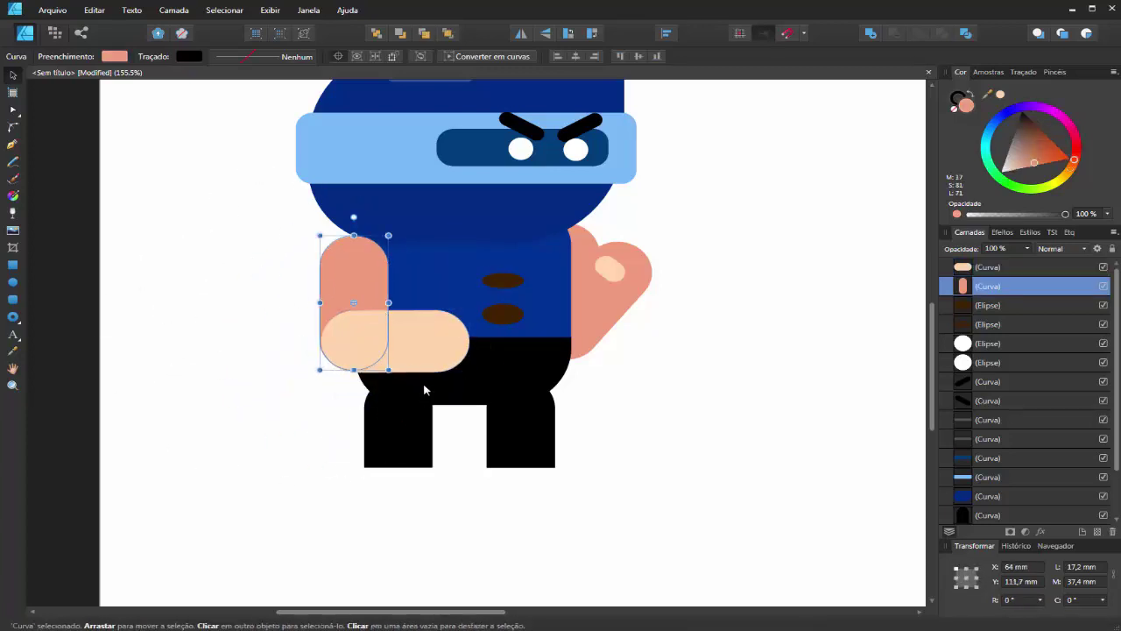
left_click_drag(354, 303, 350, 183)
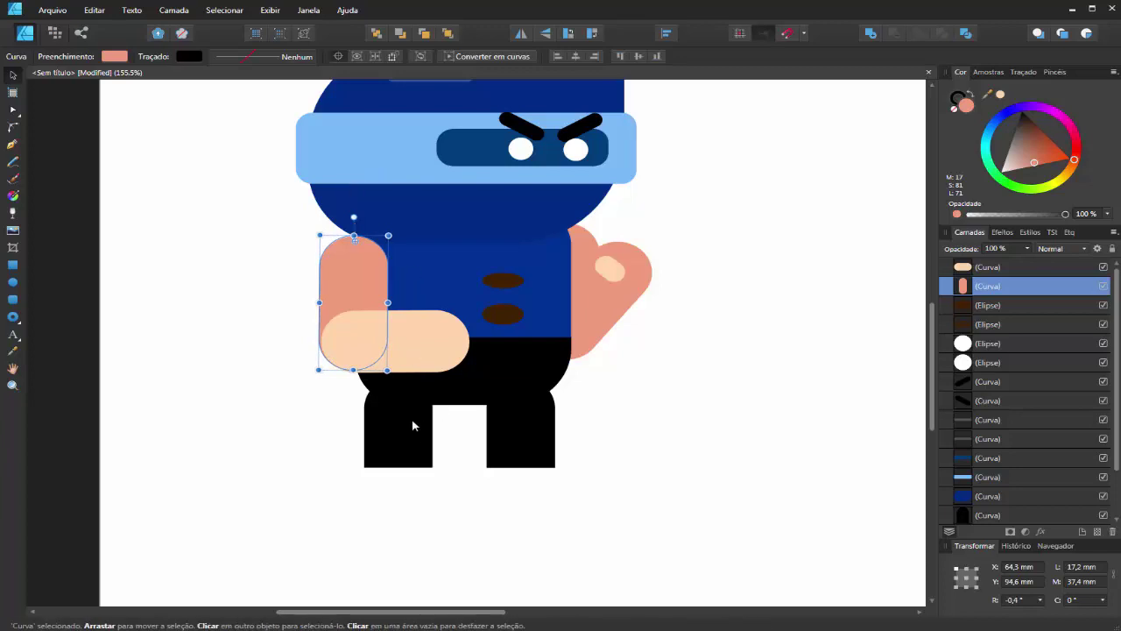
left_click(439, 365, "shift")
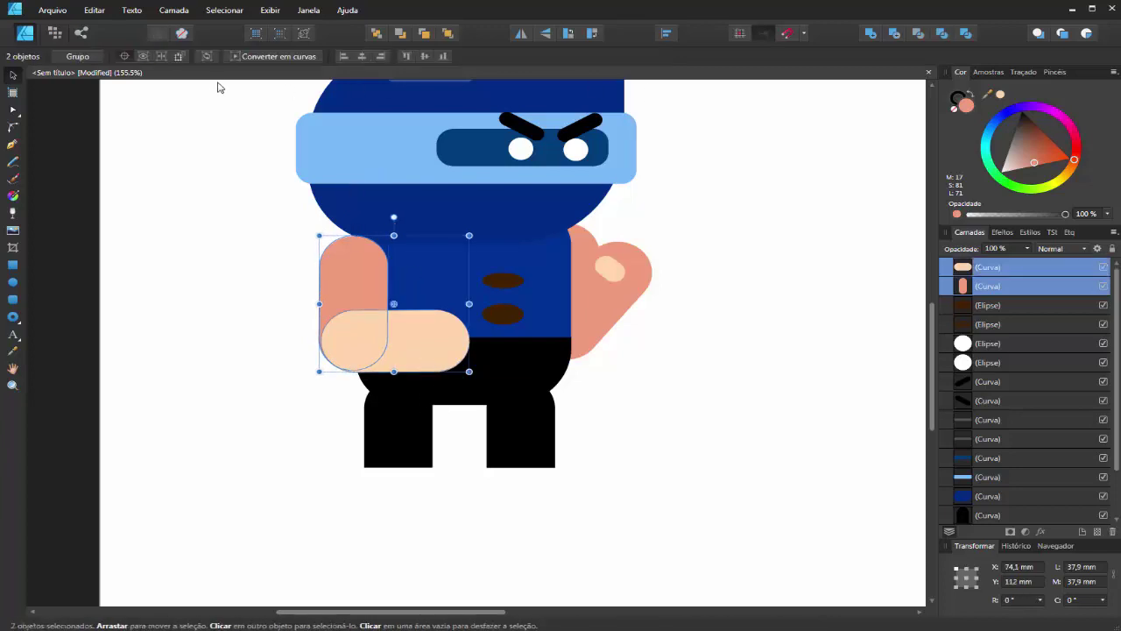
left_click(77, 56)
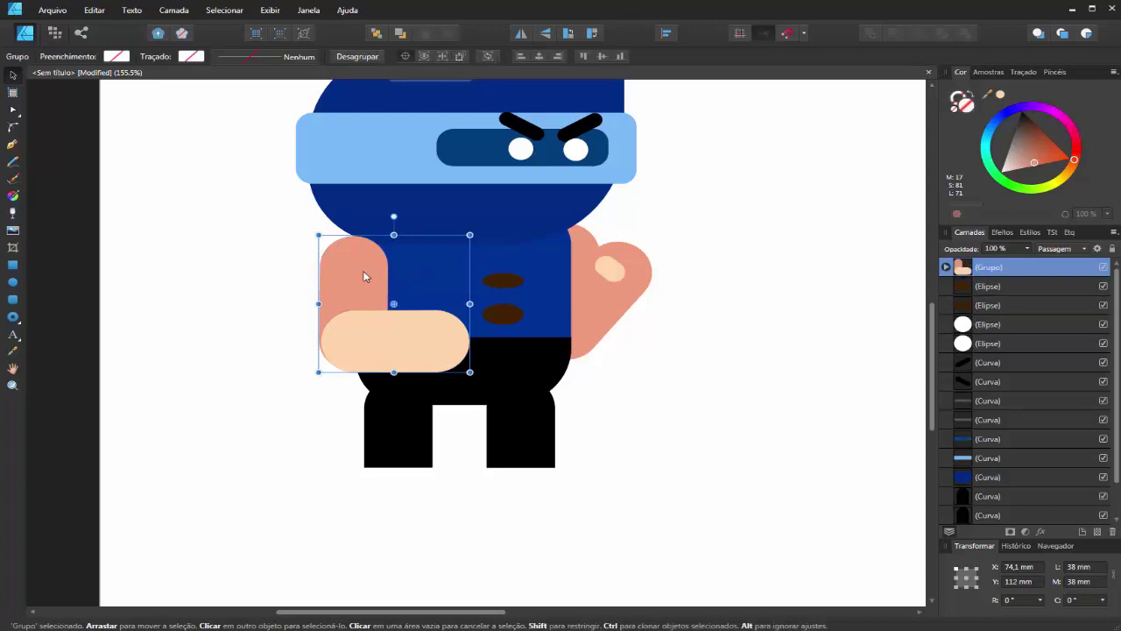
- Set the left arm group's transform origin at the shoulder and rotate the group to about 4.2°
left_click_drag(394, 216, 451, 363)
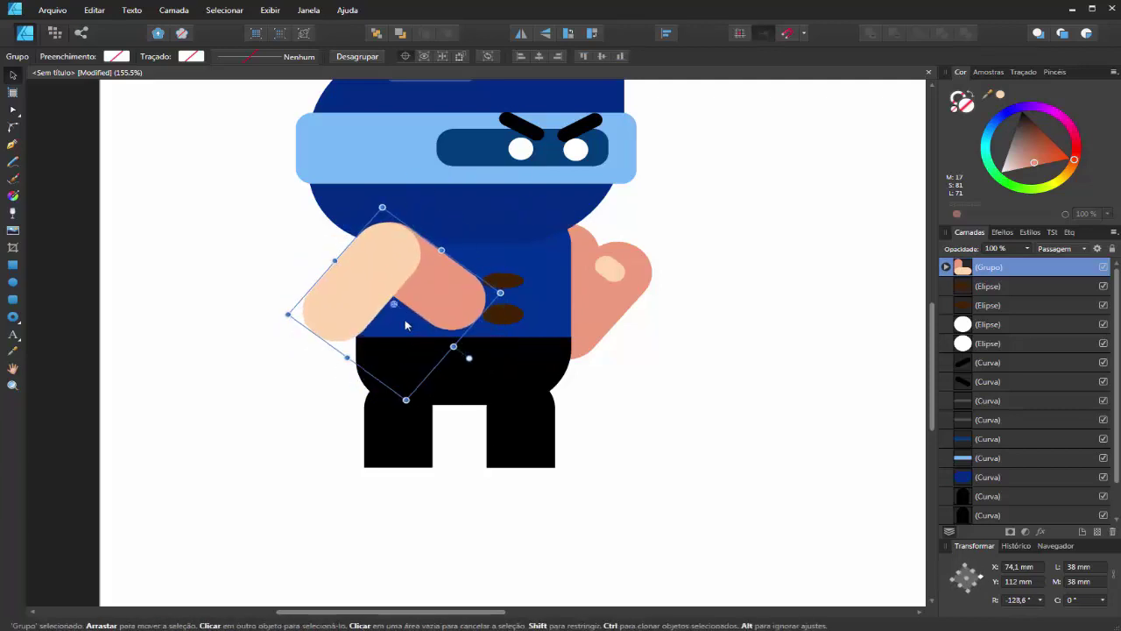
key("ctrl+z")
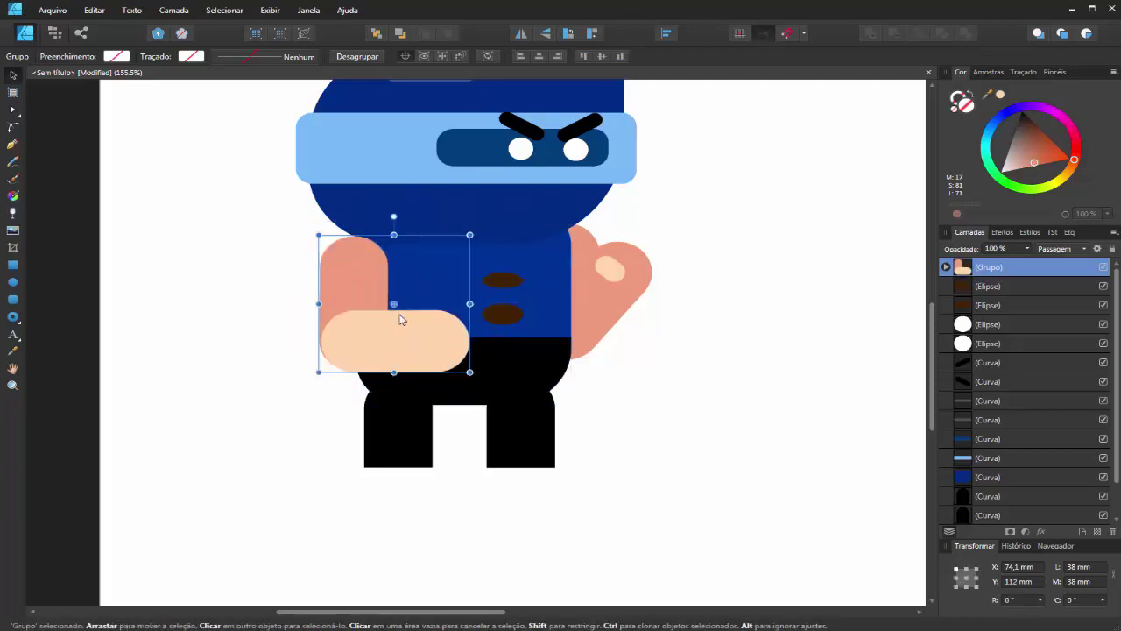
left_click_drag(395, 303, 353, 240)
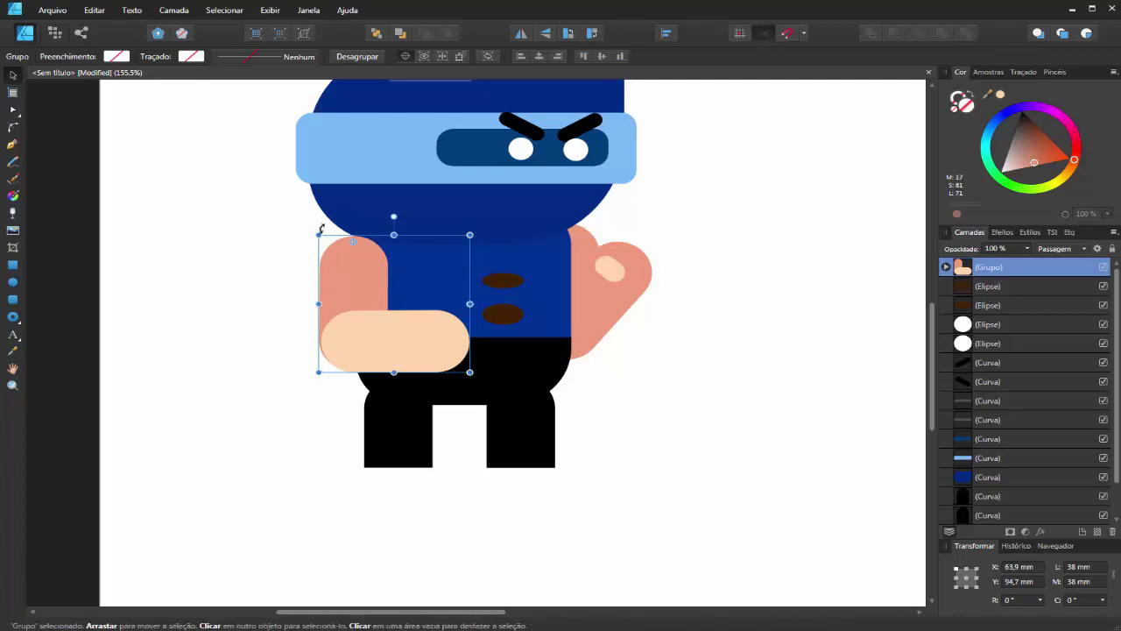
left_click_drag(393, 214, 366, 230)
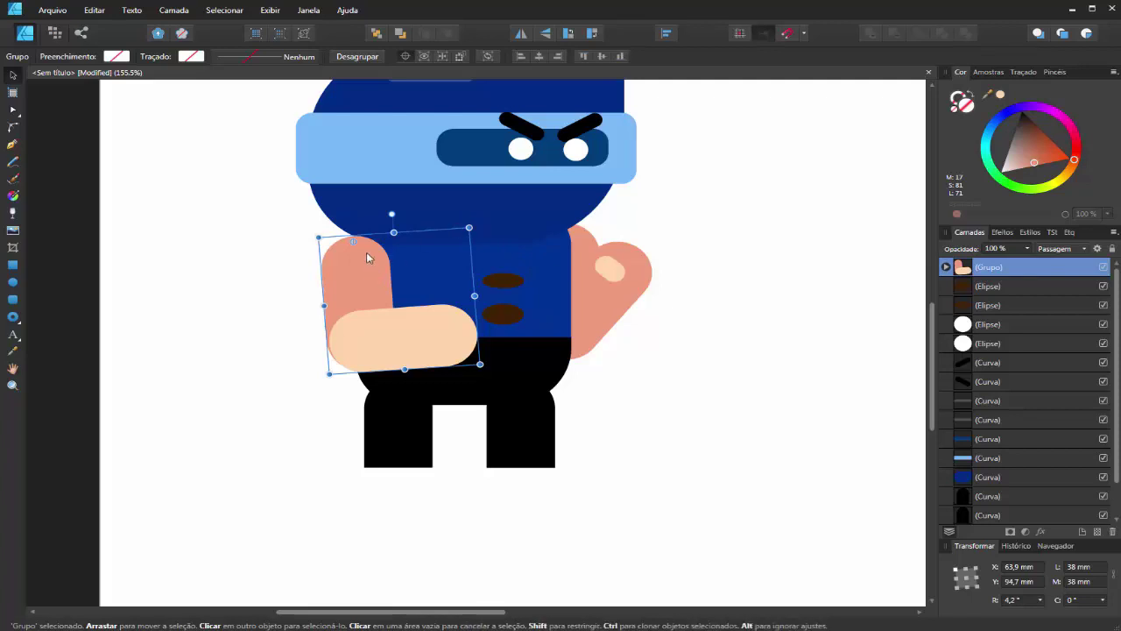
- Fine-tune the arm group's shoulder transform origin and rotate the group to about 2.4°
mouse_move(353, 242)
left_mouse_down()
mouse_move(344, 254)
mouse_move(352, 243)
left_mouse_up()
scroll(711, 329, "down", 1)
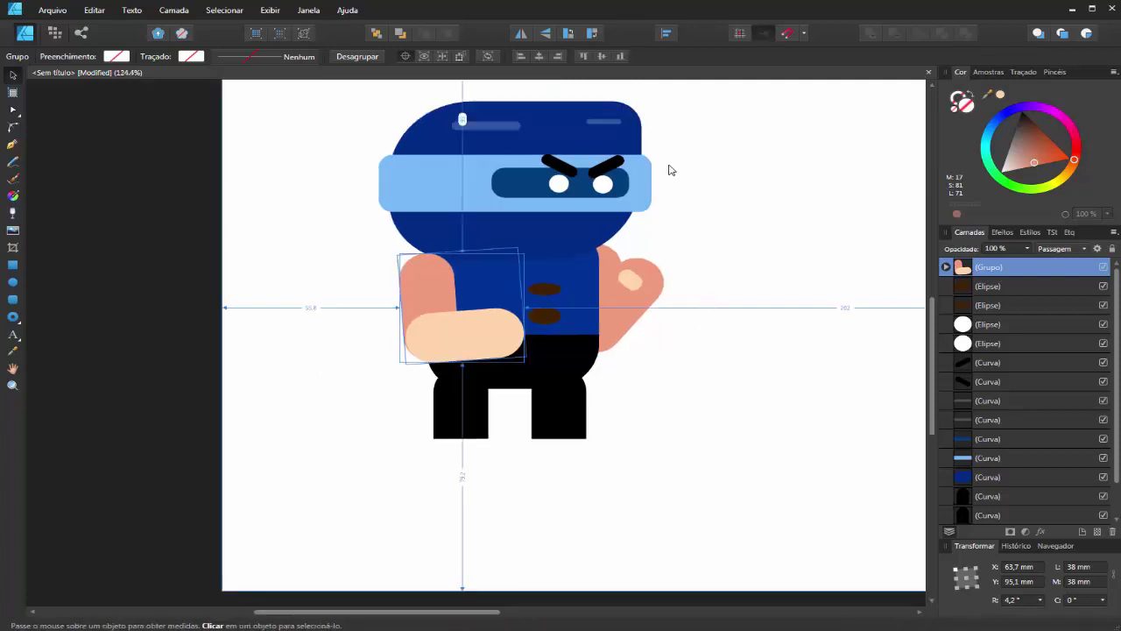
scroll(667, 165, "up", 1)
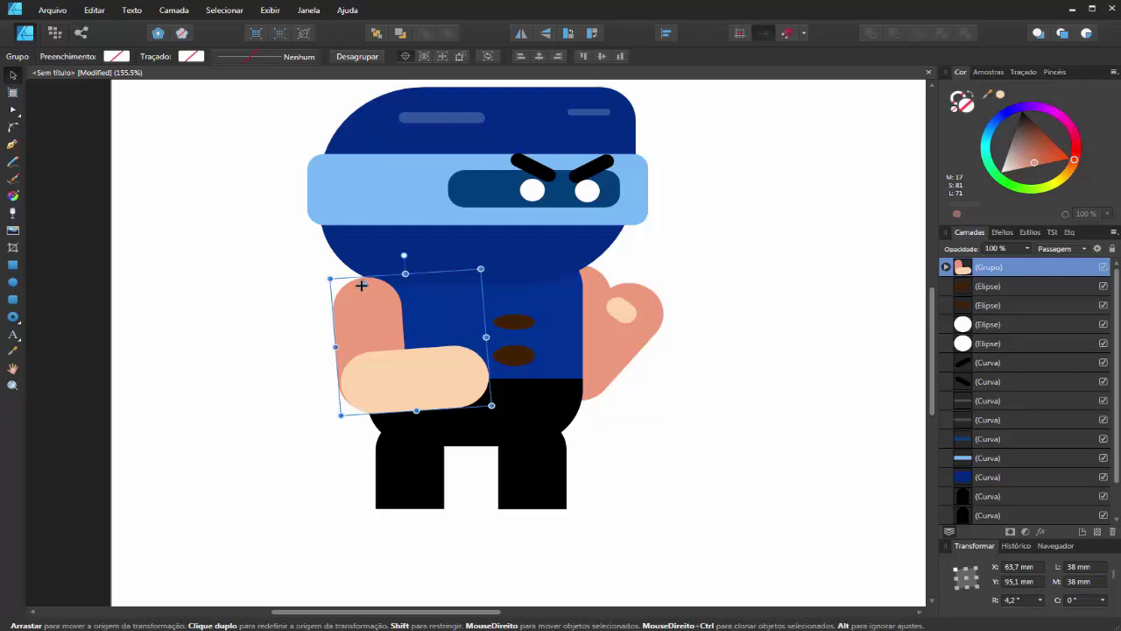
mouse_move(365, 282)
left_mouse_down()
mouse_move(353, 293)
mouse_move(365, 284)
left_mouse_up()
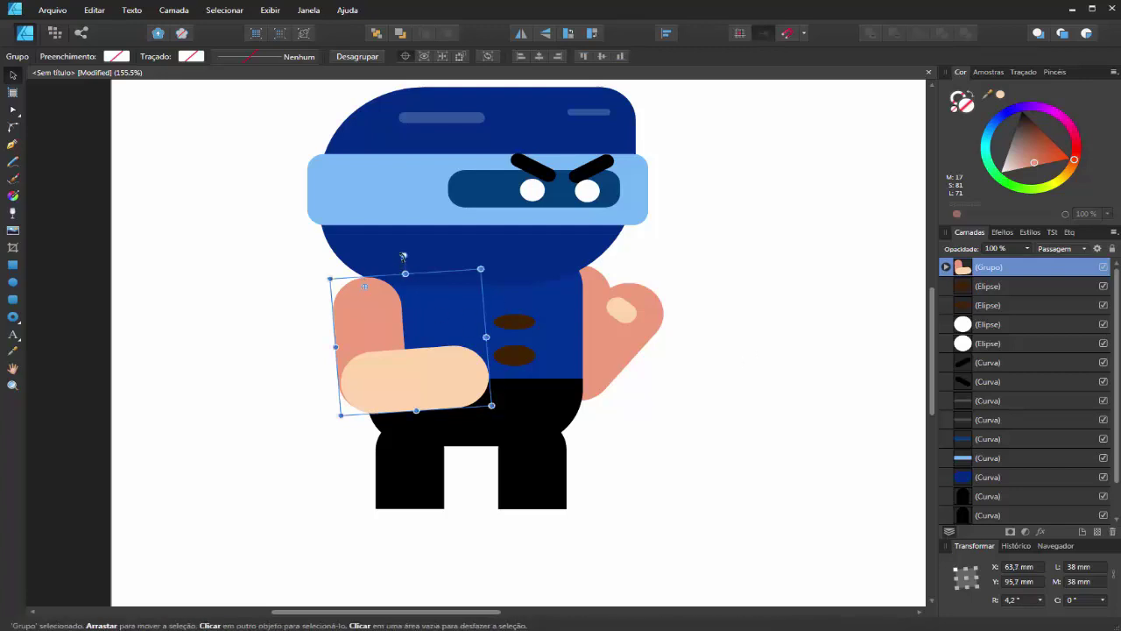
mouse_move(403, 256)
left_mouse_down()
mouse_move(354, 330)
mouse_move(440, 260)
mouse_move(338, 281)
mouse_move(328, 251)
mouse_move(350, 268)
mouse_move(368, 256)
mouse_move(337, 292)
mouse_move(338, 266)
mouse_move(434, 255)
mouse_move(404, 257)
left_mouse_up()
left_click(699, 368)
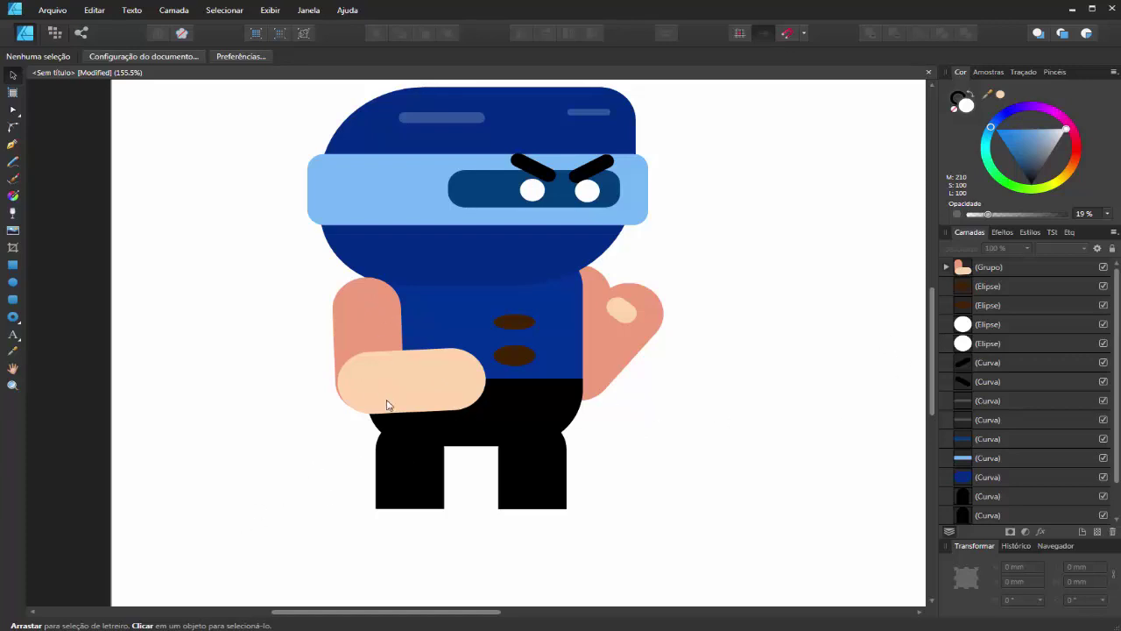
left_click(381, 323)
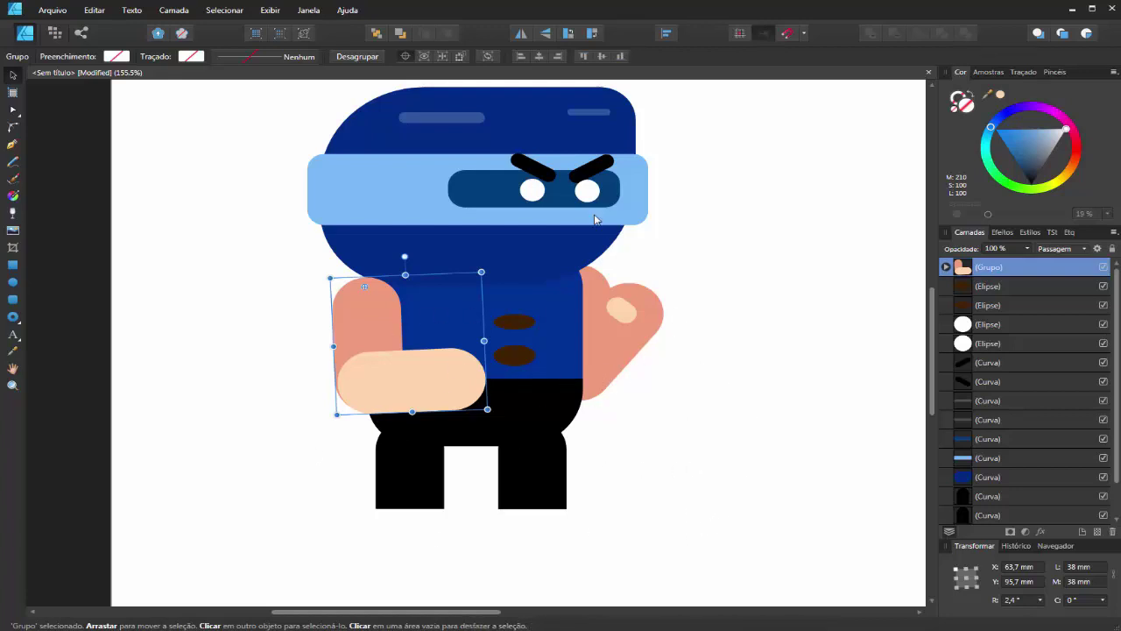
- Move the right leg's transform origin up from its center to the hip
left_click(571, 488)
left_click(545, 489)
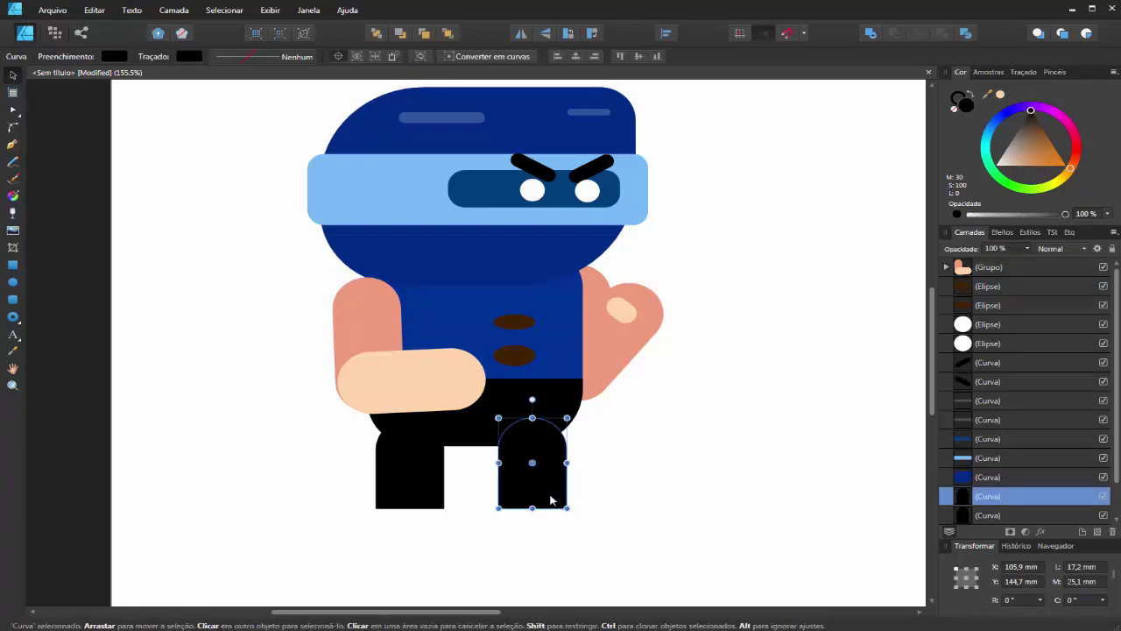
left_click_drag(532, 463, 534, 433)
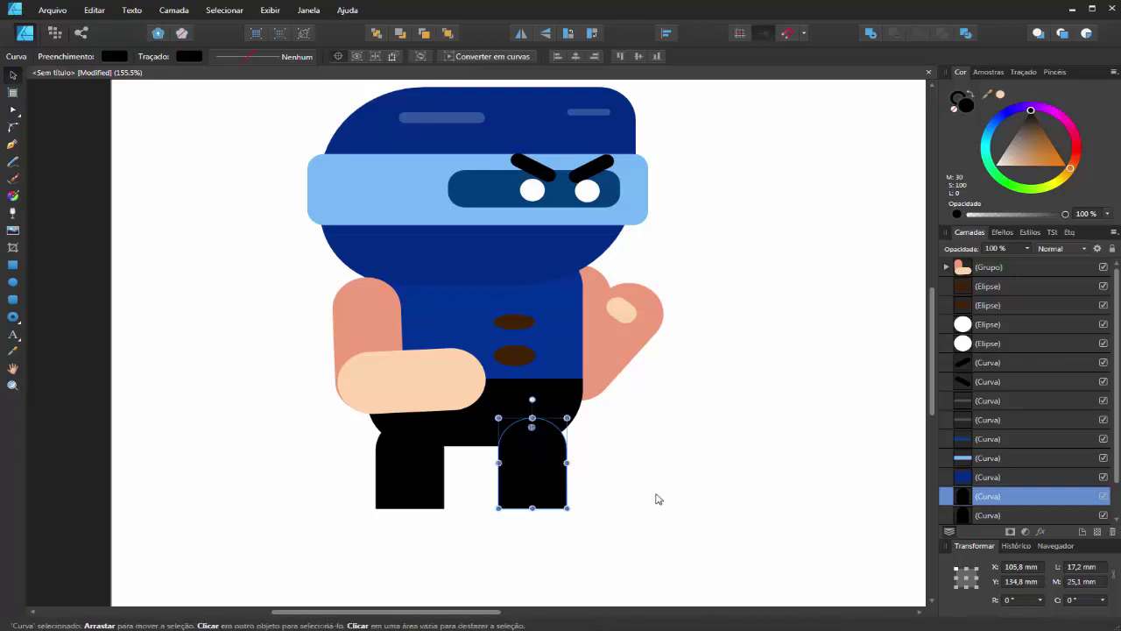
- Try rotating the right leg around the hip, undo the rotation and move the transform origin back toward the leg's center
left_click(619, 544)
left_click(544, 436)
mouse_move(530, 400)
left_mouse_down()
mouse_move(500, 405)
mouse_move(491, 438)
mouse_move(531, 394)
mouse_move(542, 401)
mouse_move(490, 421)
mouse_move(536, 396)
mouse_move(508, 405)
mouse_move(547, 412)
mouse_move(533, 405)
mouse_move(539, 419)
mouse_move(528, 420)
left_mouse_up()
key("ctrl+z")
left_click_drag(532, 427, 533, 460)
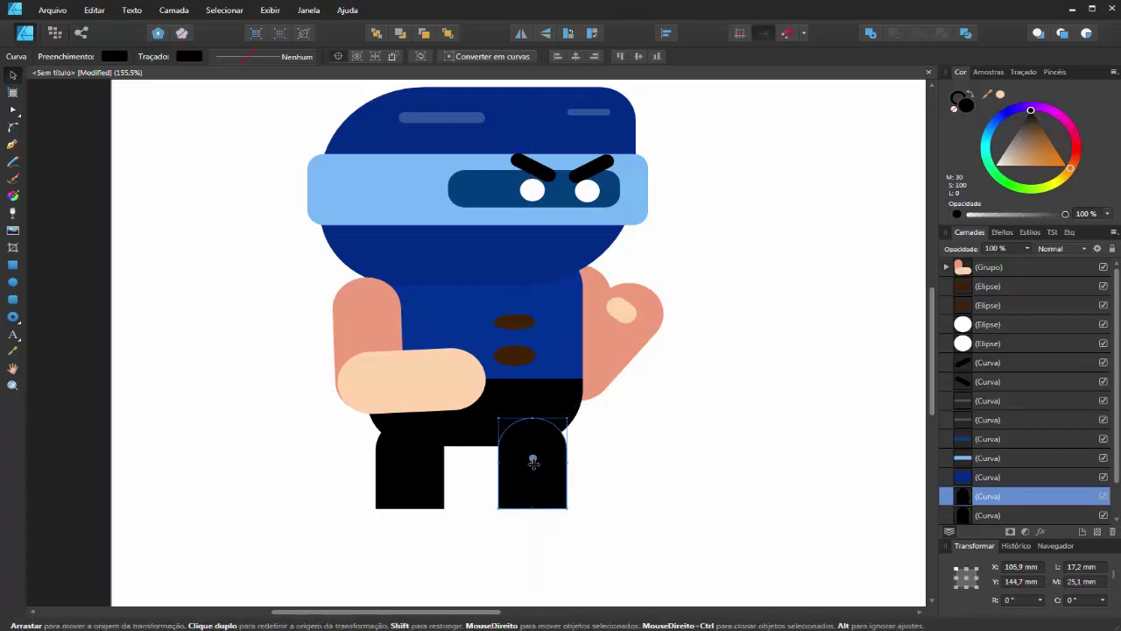
- Group the nine head, mask, eye and eyebrow shapes, try moving the group up and to the right, and undo the move
left_click(649, 452)
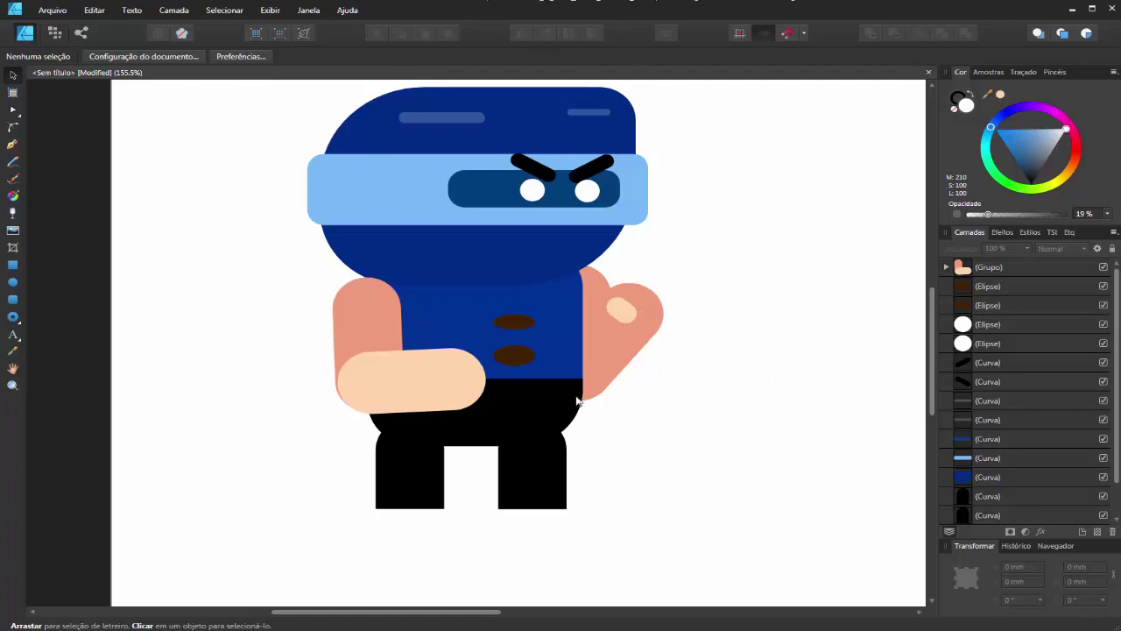
left_click(499, 249)
left_click(741, 251)
scroll(728, 253, "down", 1)
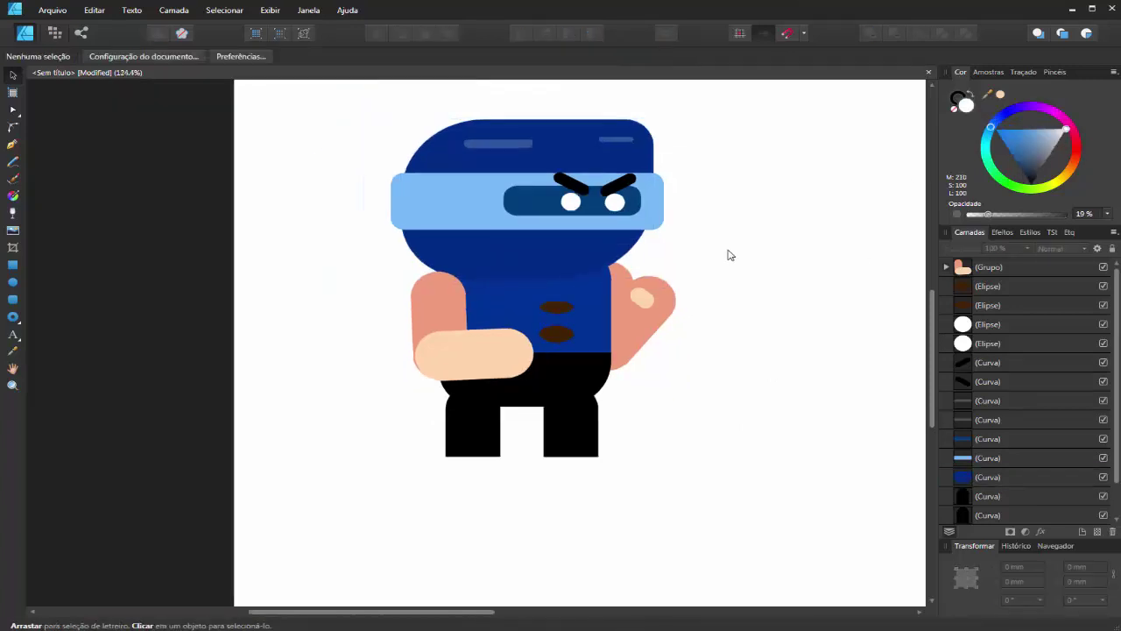
left_click_drag(727, 94, 259, 294)
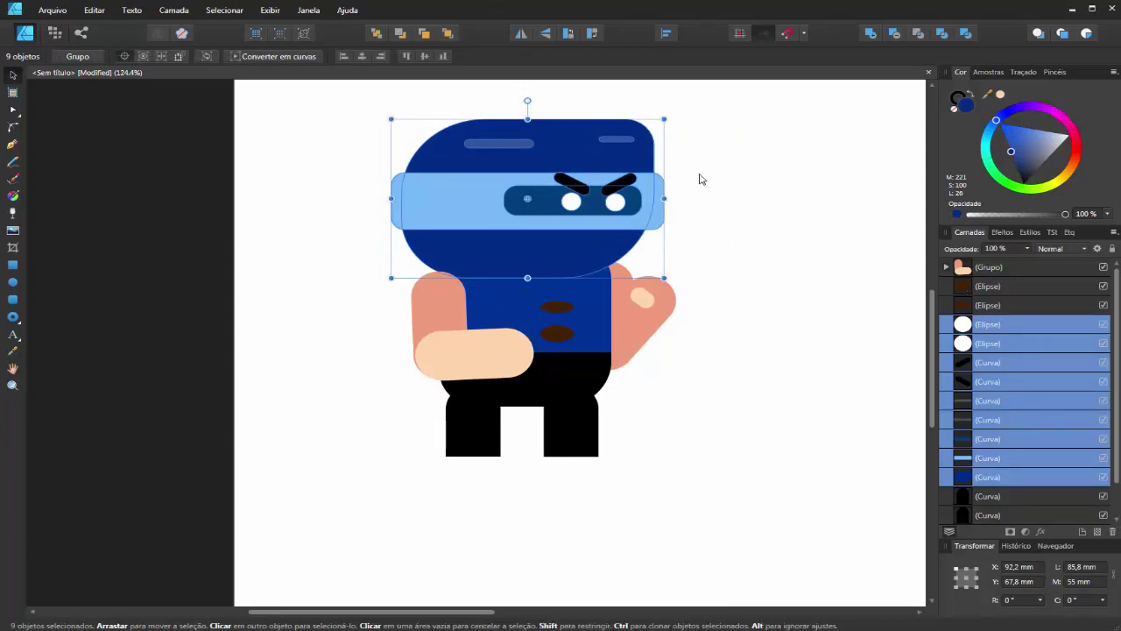
left_click(77, 56)
left_click_drag(555, 256, 642, 252)
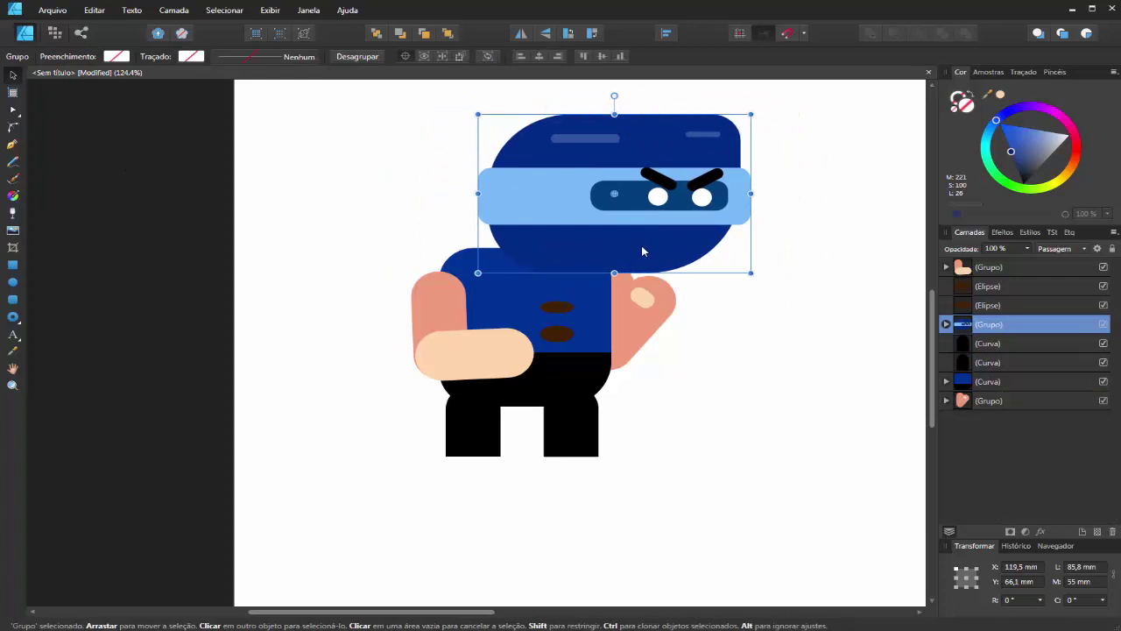
key("ctrl+z")
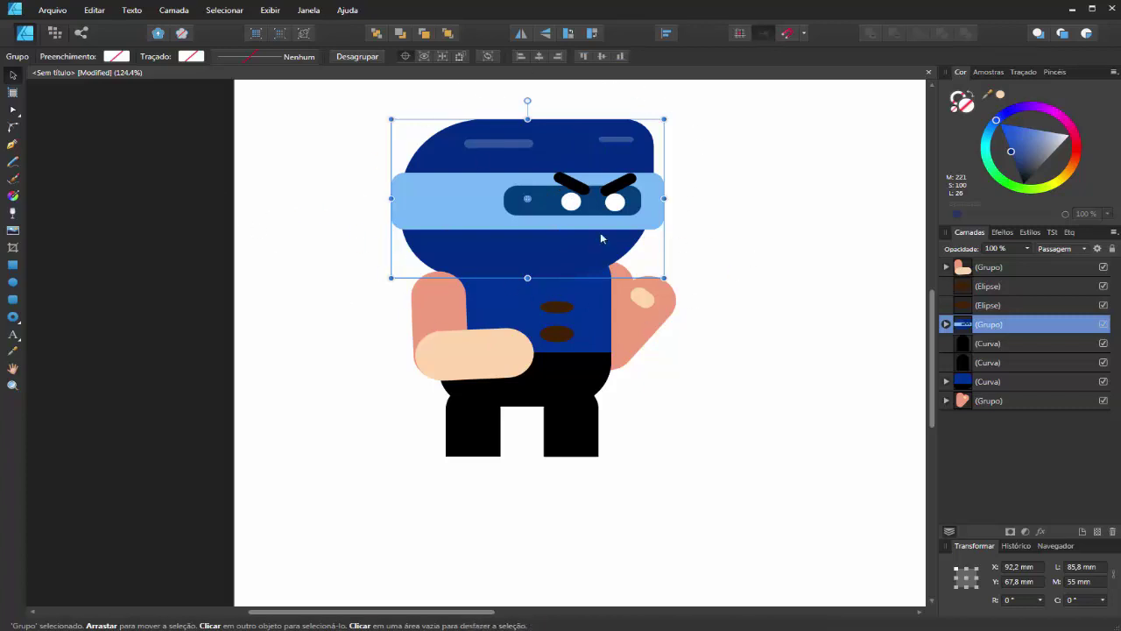
- Move the head group's transform origin down to the neck and try rotating the head to about 2.1°
left_click_drag(528, 198, 526, 265)
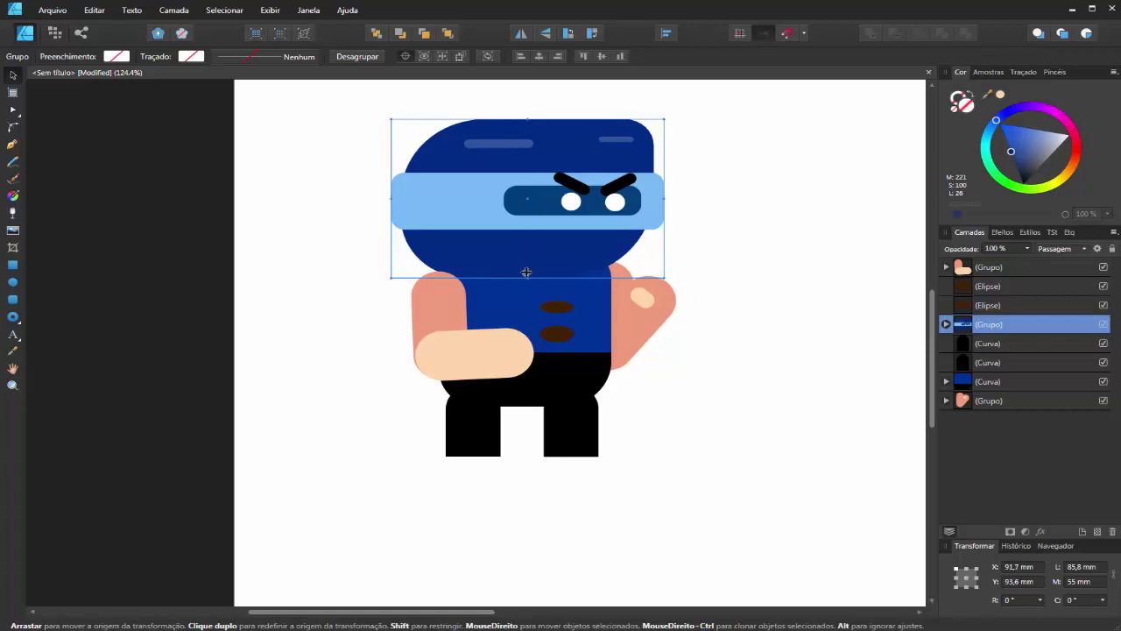
left_click_drag(526, 272, 527, 276)
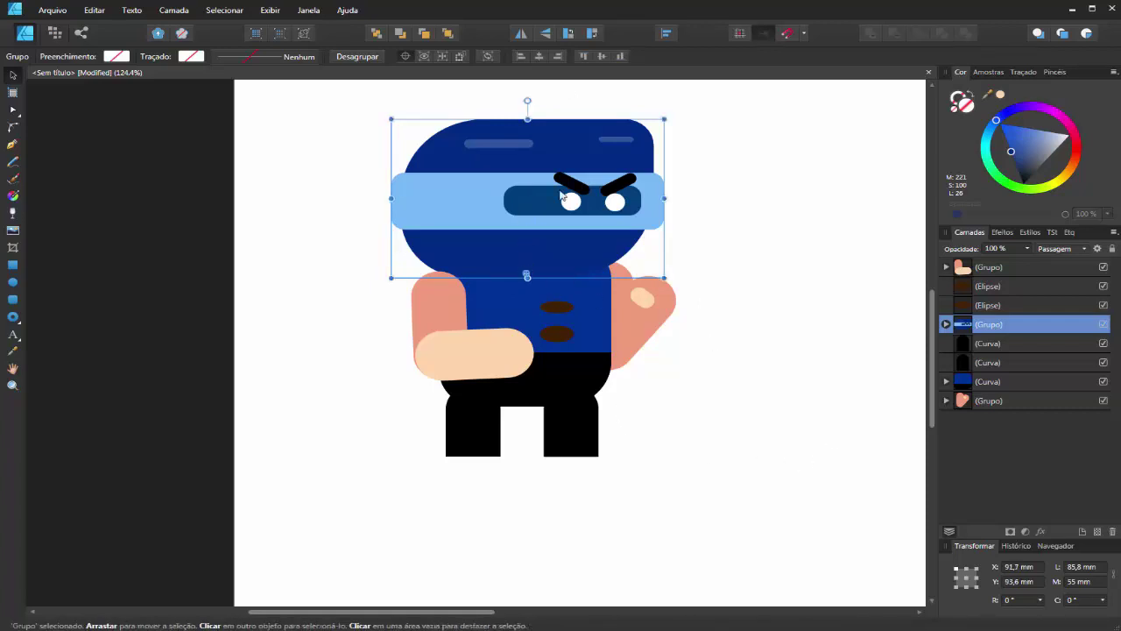
left_click_drag(531, 102, 528, 224)
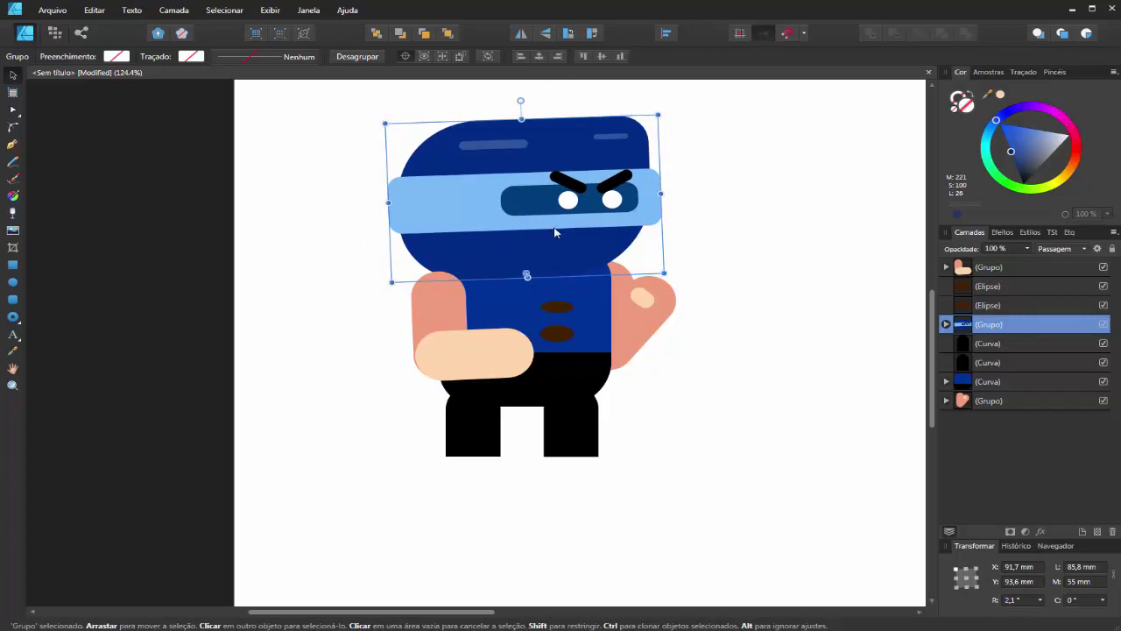
left_click(752, 332)
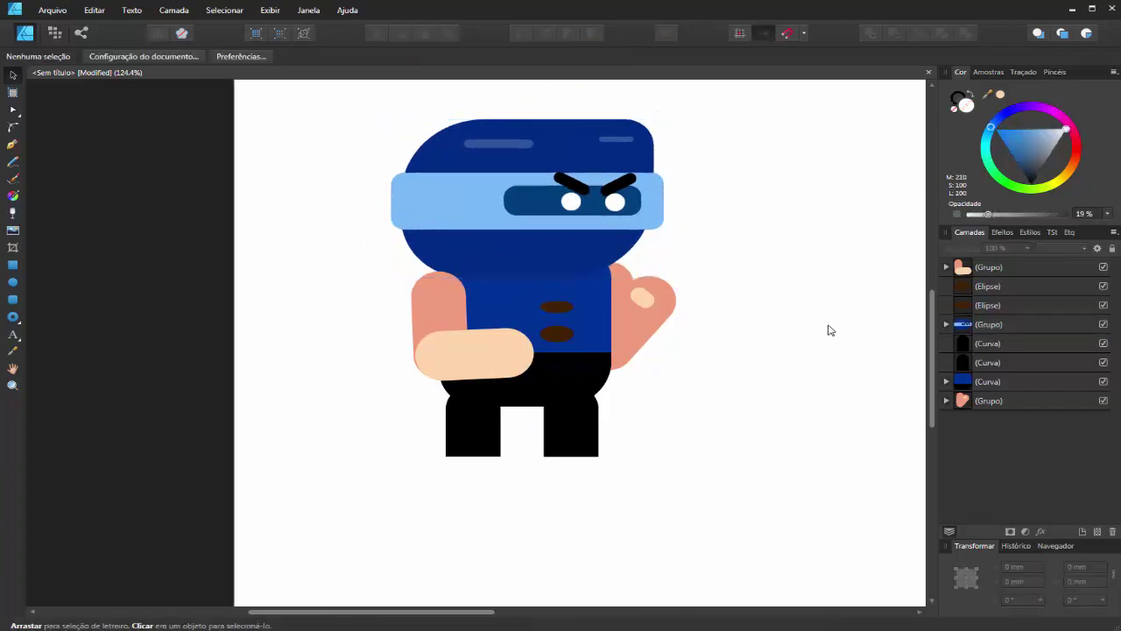
- Ungroup the head group into its separate shapes
left_click(534, 239)
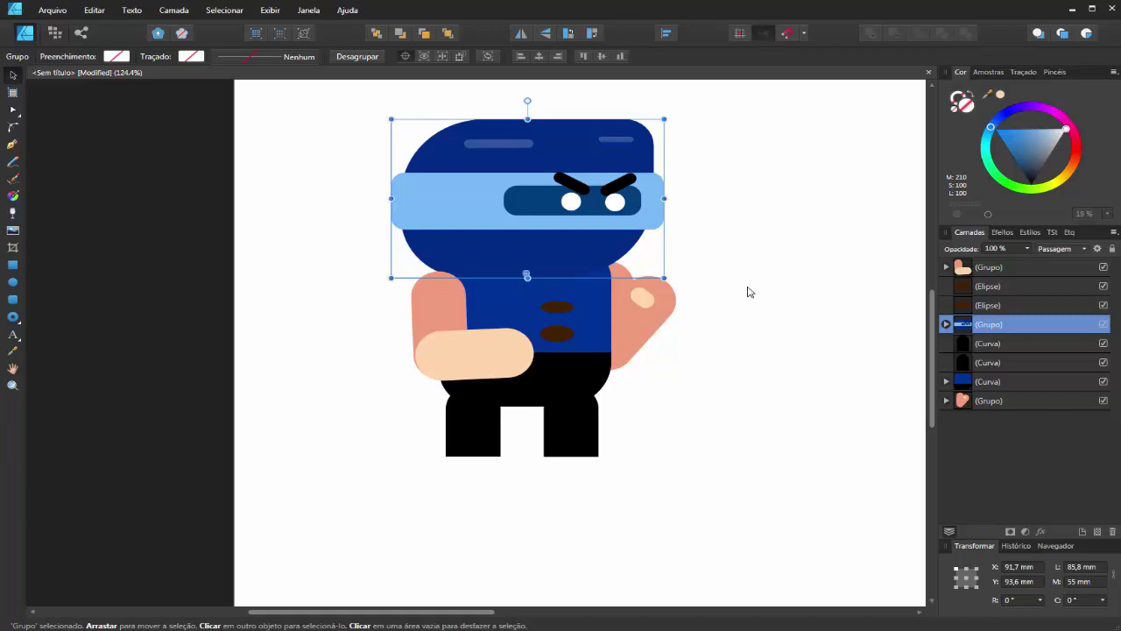
left_click(358, 56)
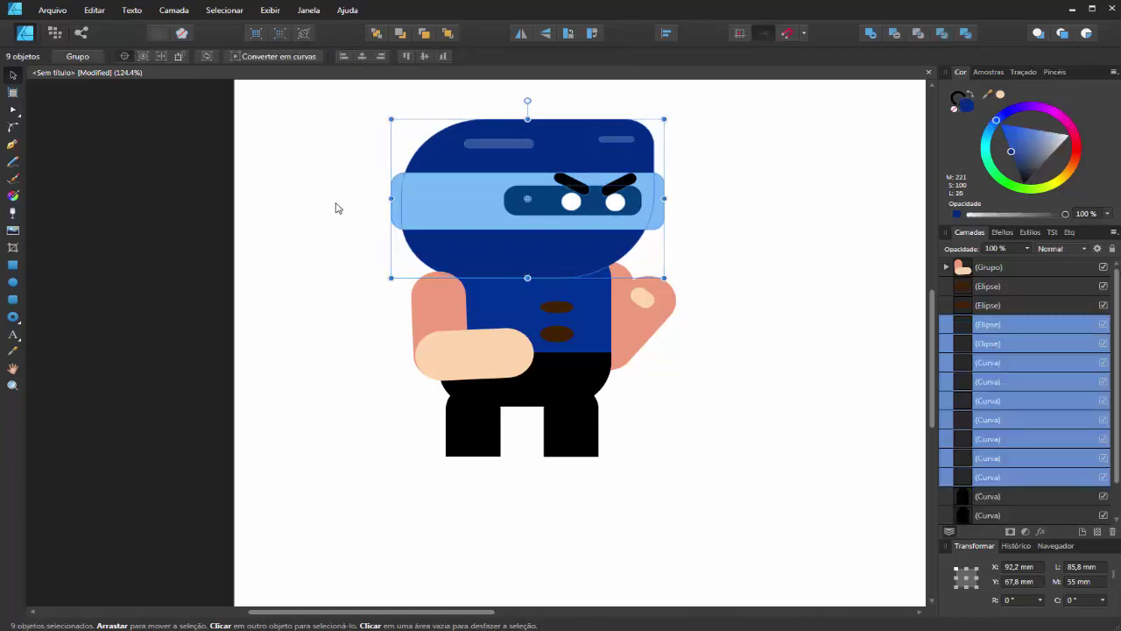
left_click(814, 419)
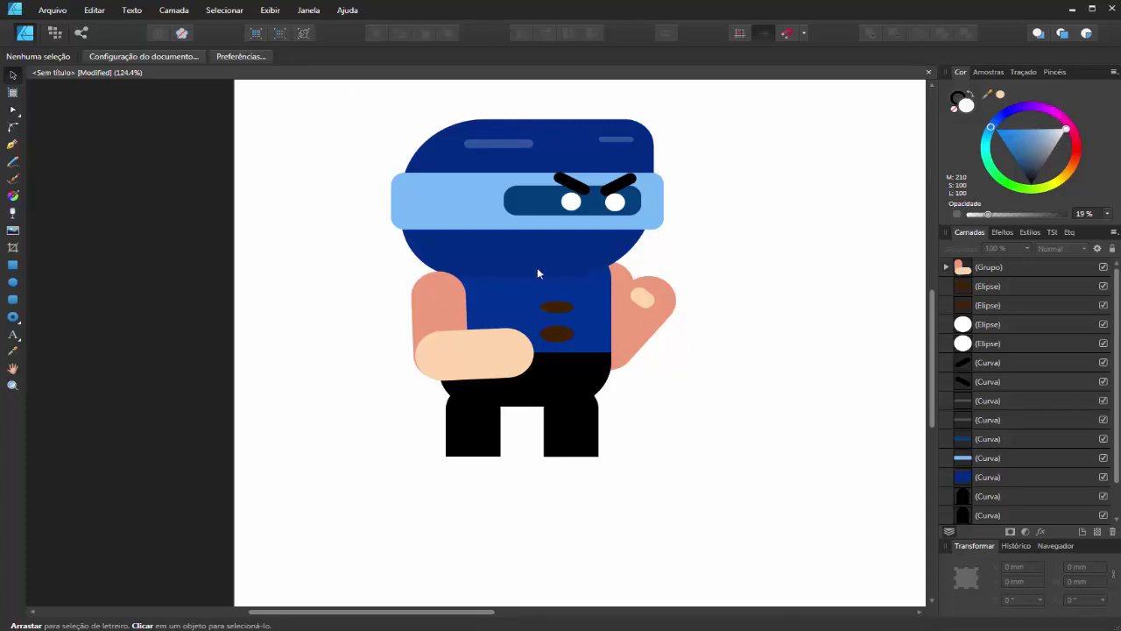
- Try moving the dark blue head shape on its own to the right, and undo the move
left_click(488, 163)
left_click_drag(470, 215, 555, 204)
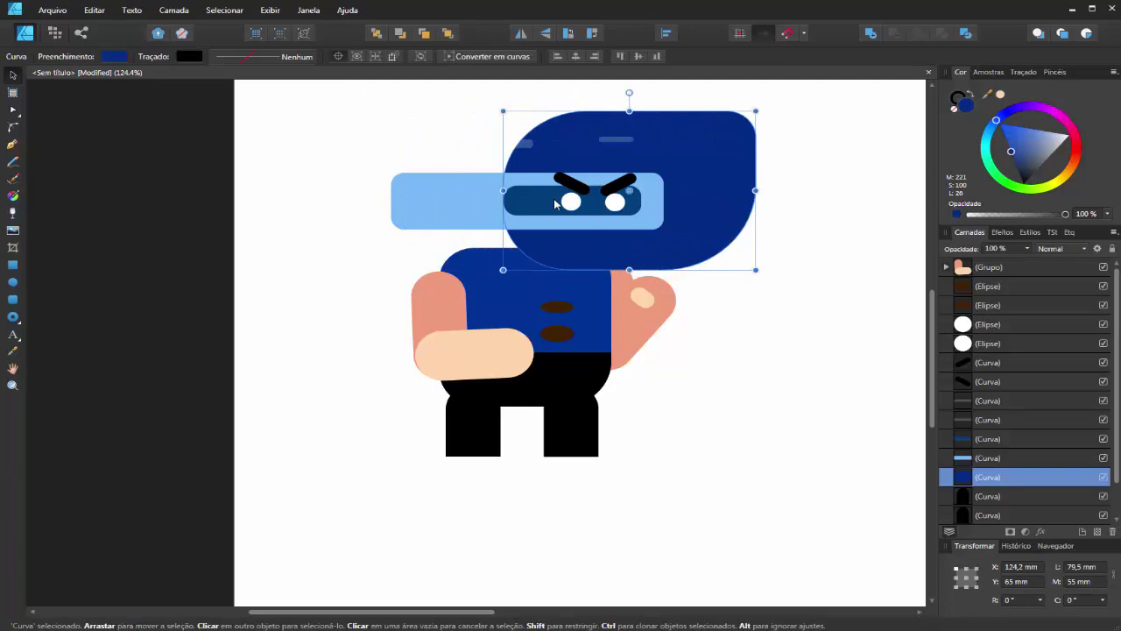
key("ctrl+z")
- Group the head shapes again, try moving the whole head off the body to the right, and undo the move
left_click_drag(719, 98, 325, 295)
key("ctrl+g")
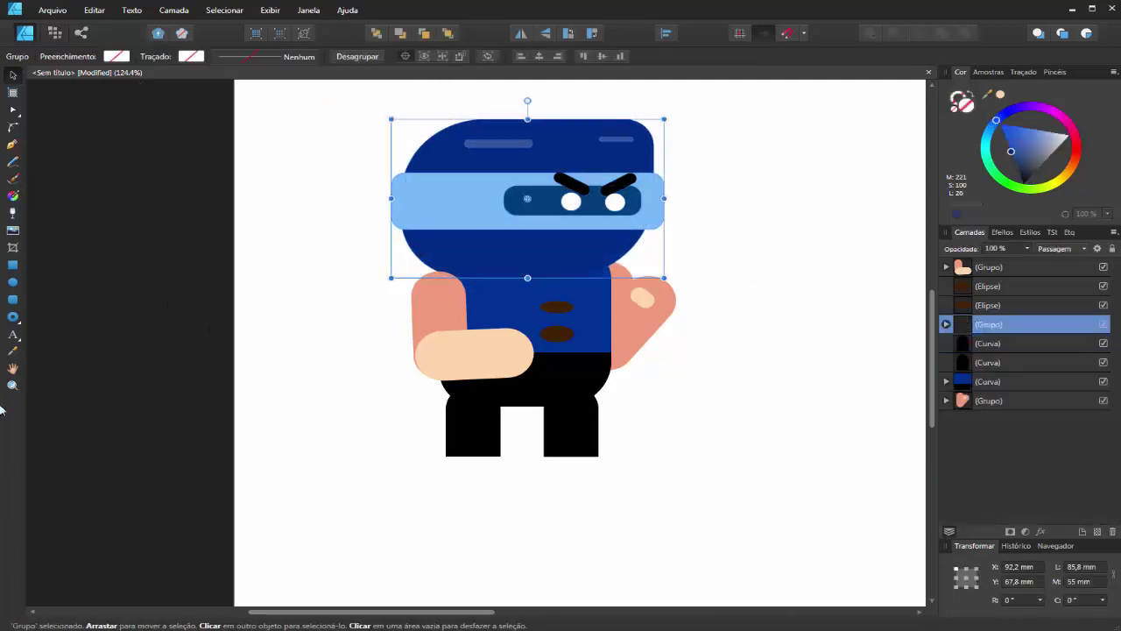
left_click_drag(561, 226, 761, 216)
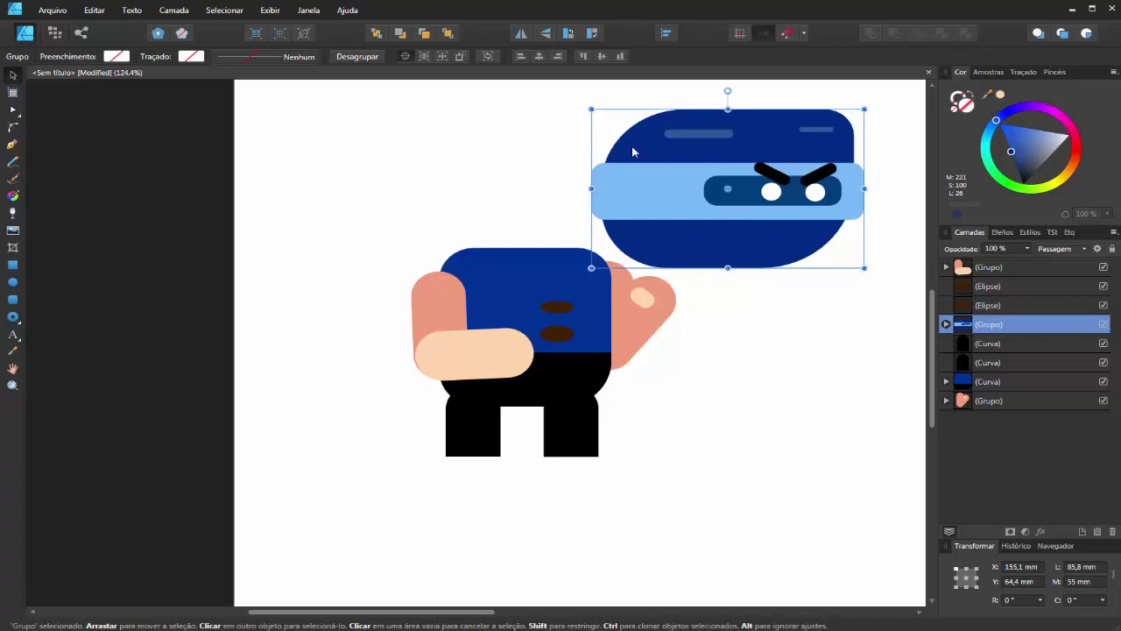
key("ctrl+z")
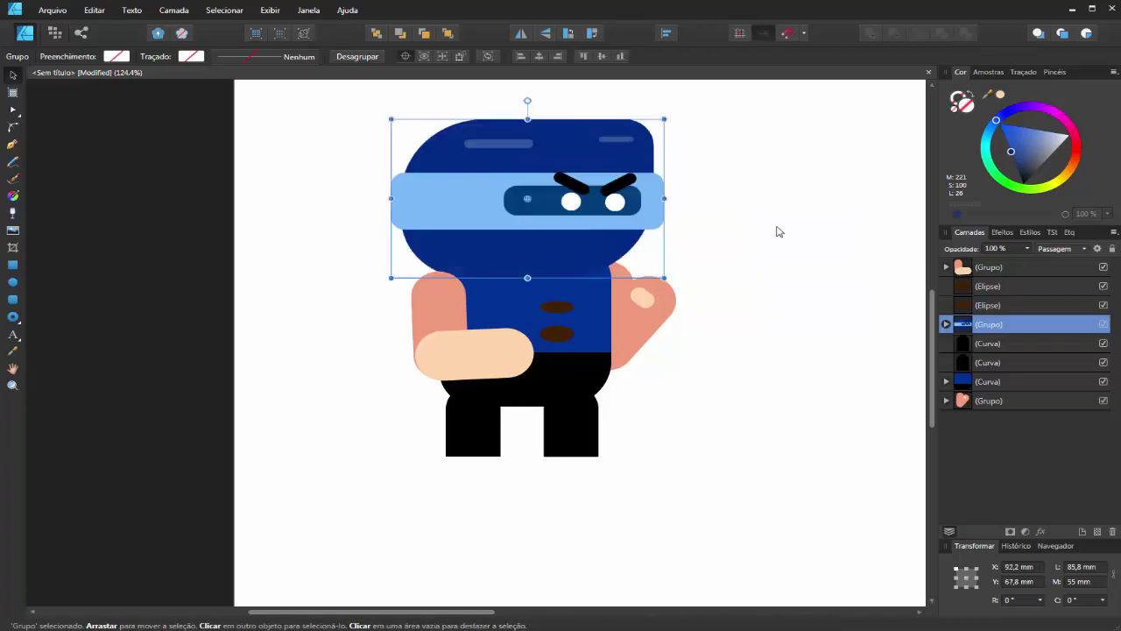
- Break the regrouped head apart into individual shapes and clear the selection
left_click(726, 275)
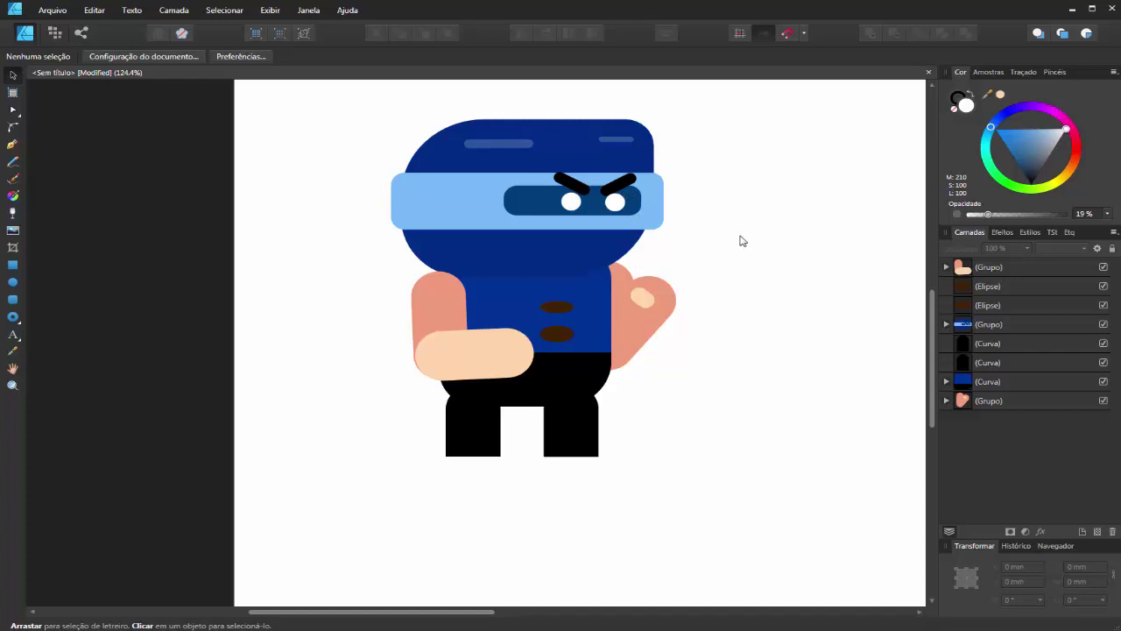
left_click(509, 218)
key("ctrl+shift+g")
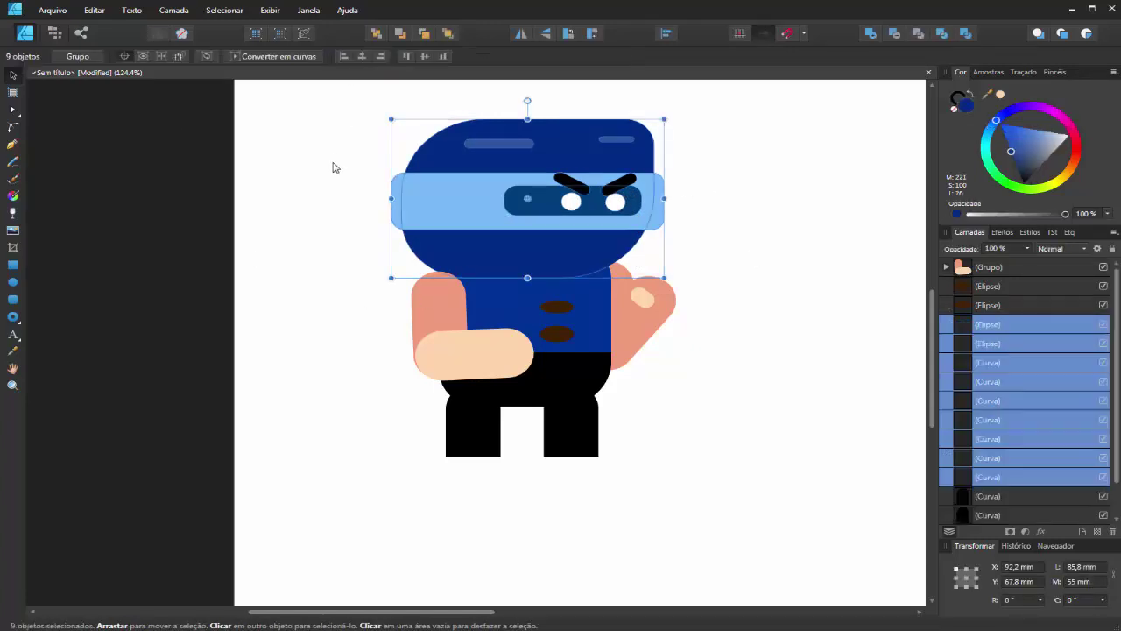
left_click(332, 167)
- Rotate the left eyebrow from its angry slant to nearly horizontal, about -1.1°
scroll(584, 149, "up", 2)
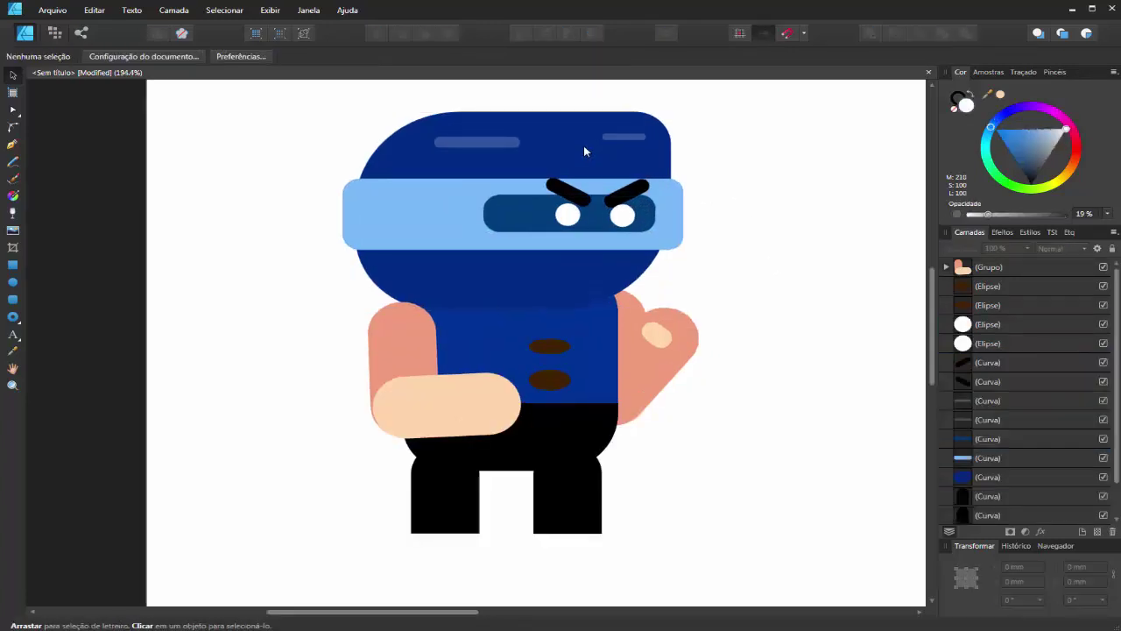
left_click(565, 204)
left_click(629, 216)
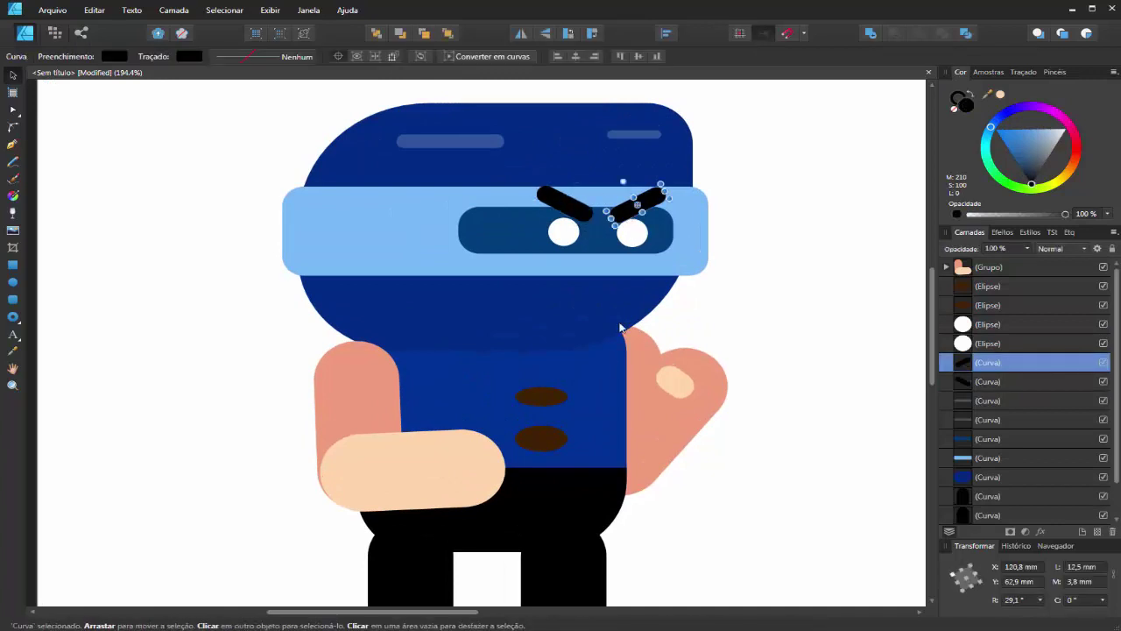
left_click(808, 284)
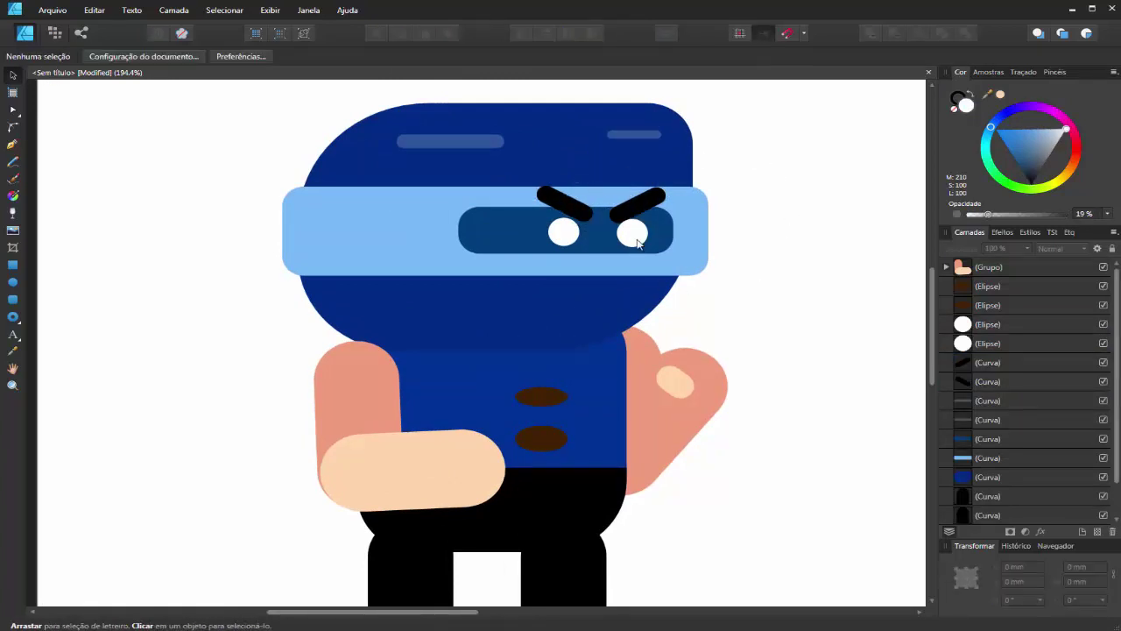
scroll(598, 254, "up", 3)
left_click(538, 163)
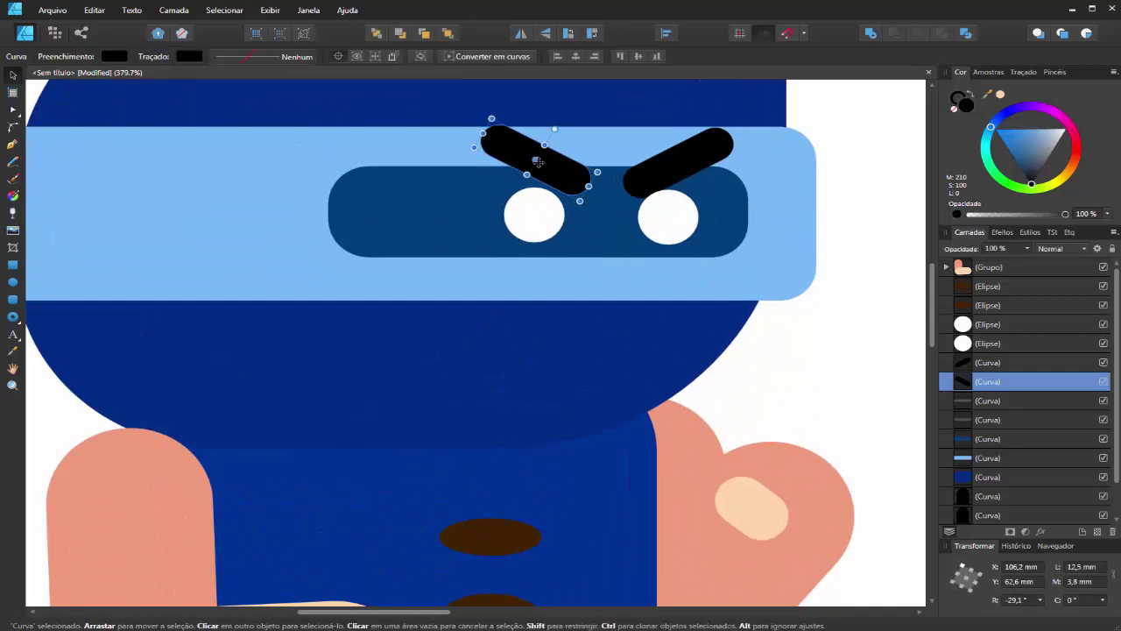
mouse_move(554, 128)
left_mouse_down()
mouse_move(495, 122)
mouse_move(552, 125)
mouse_move(501, 127)
mouse_move(552, 127)
mouse_move(501, 127)
mouse_move(547, 145)
left_mouse_up()
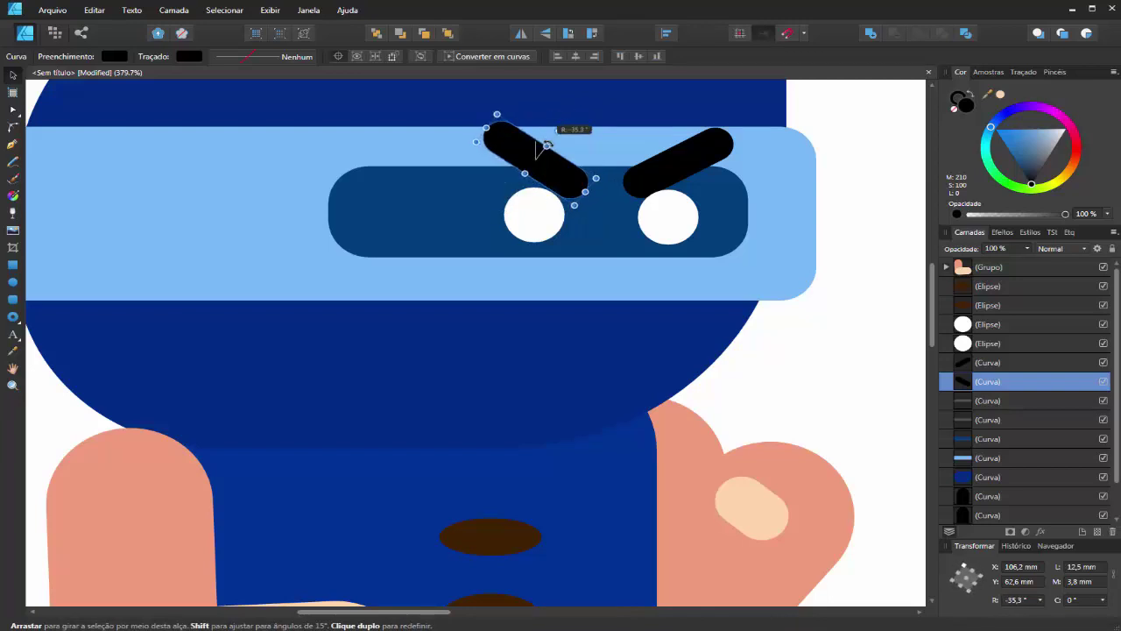
mouse_move(547, 145)
left_mouse_down()
mouse_move(525, 143)
mouse_move(544, 144)
mouse_move(536, 151)
left_mouse_up()
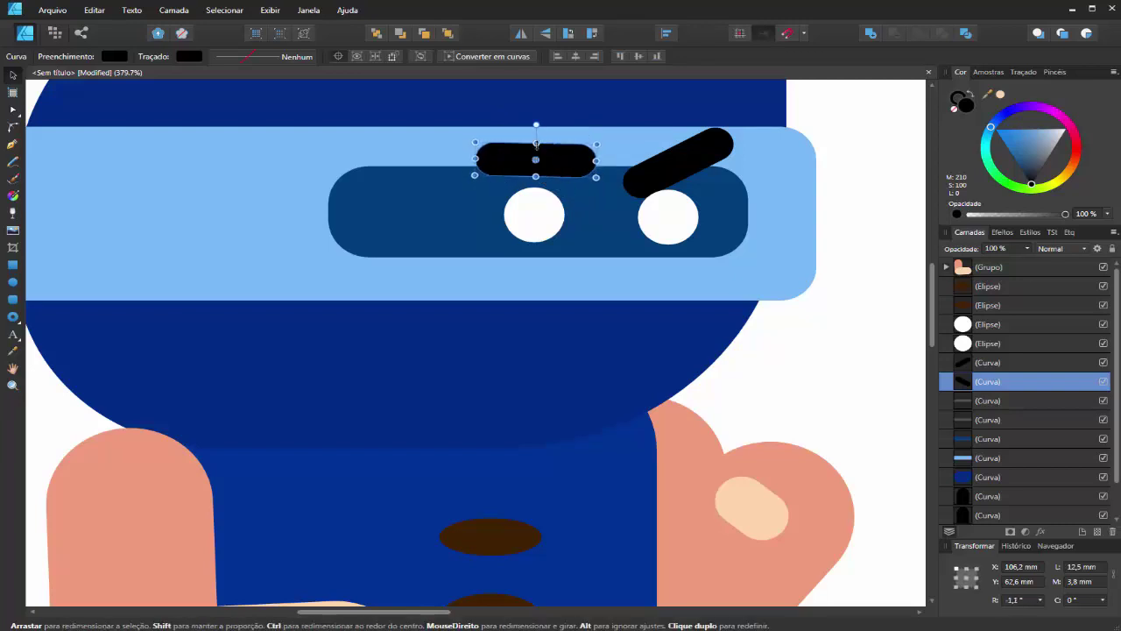
- Rotate the right eyebrow to horizontal at 0°
left_click(681, 171)
left_click_drag(663, 132, 681, 117)
scroll(613, 178, "down", 3)
scroll(613, 178, "up", 2)
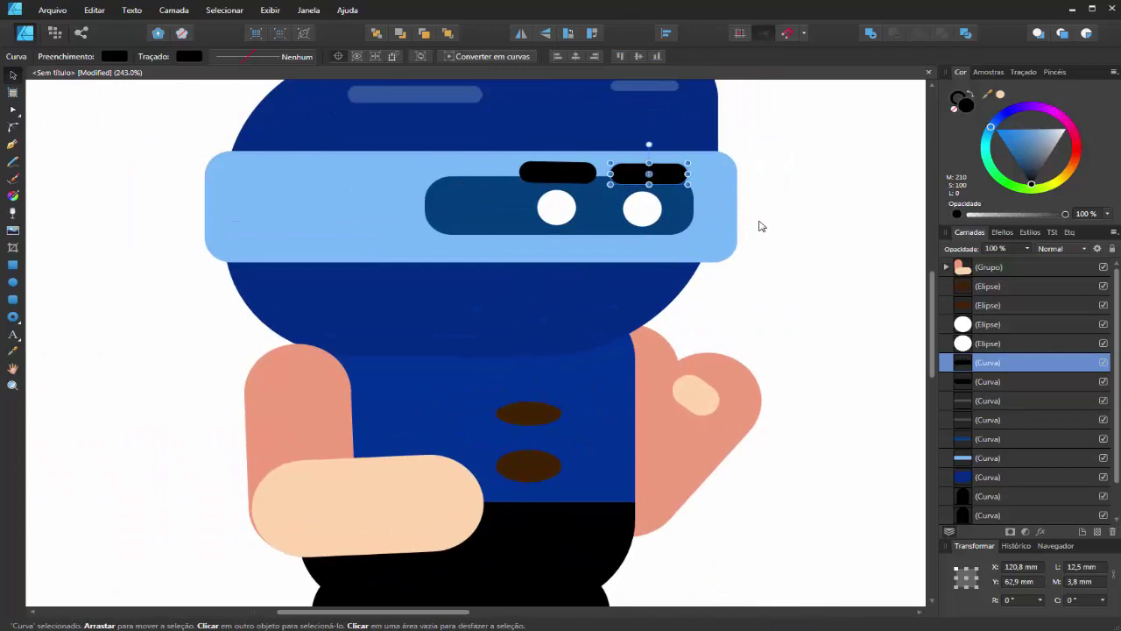
scroll(581, 170, "up", 2)
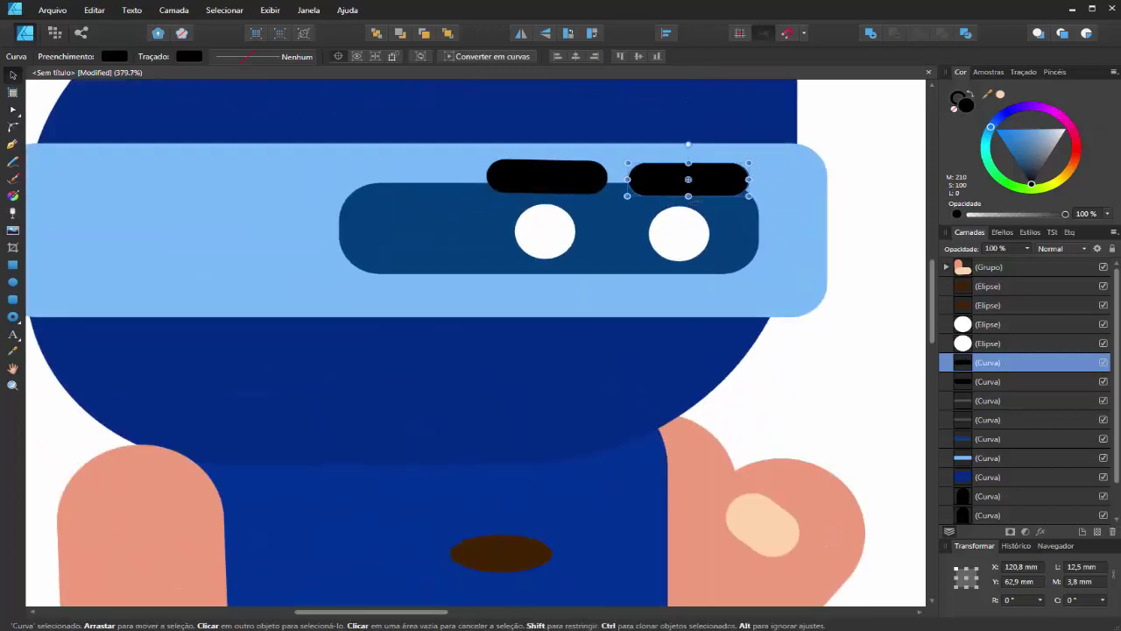
- Move both eyebrows up to the upper edge of the light blue mask band
left_click(566, 184)
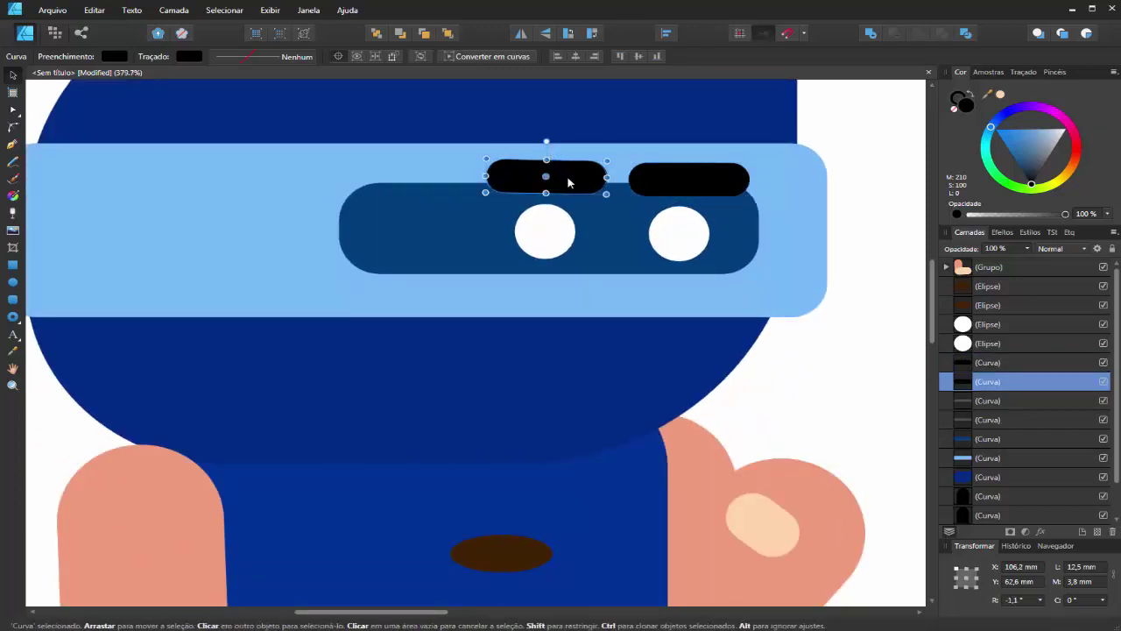
left_click_drag(573, 181, 570, 140)
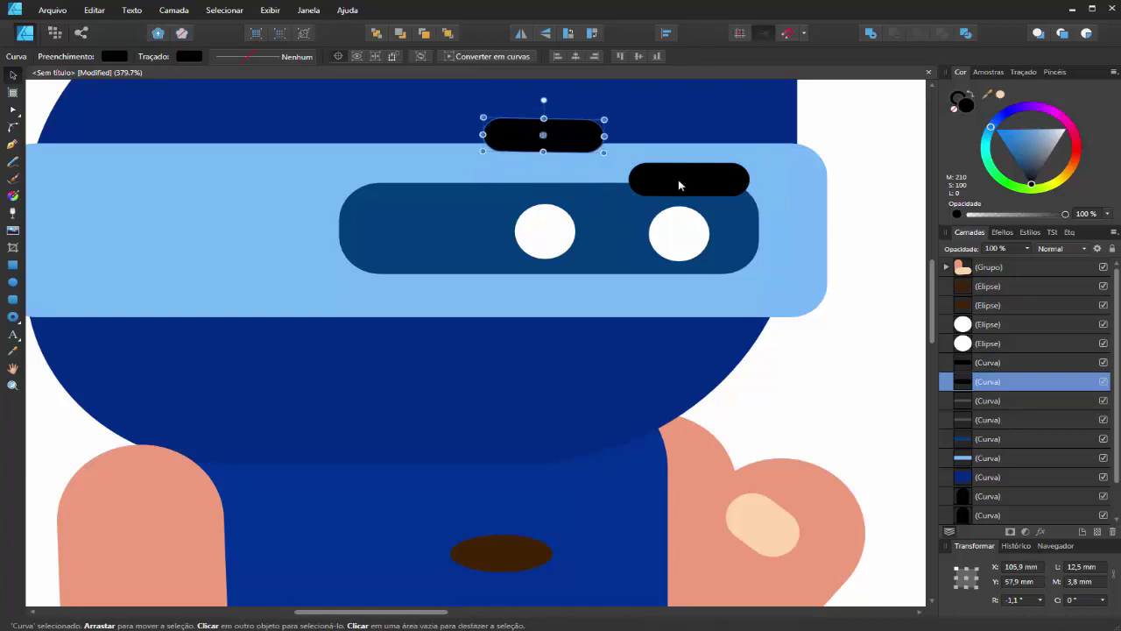
left_click(706, 182)
left_click_drag(706, 182, 702, 148)
left_click(851, 381)
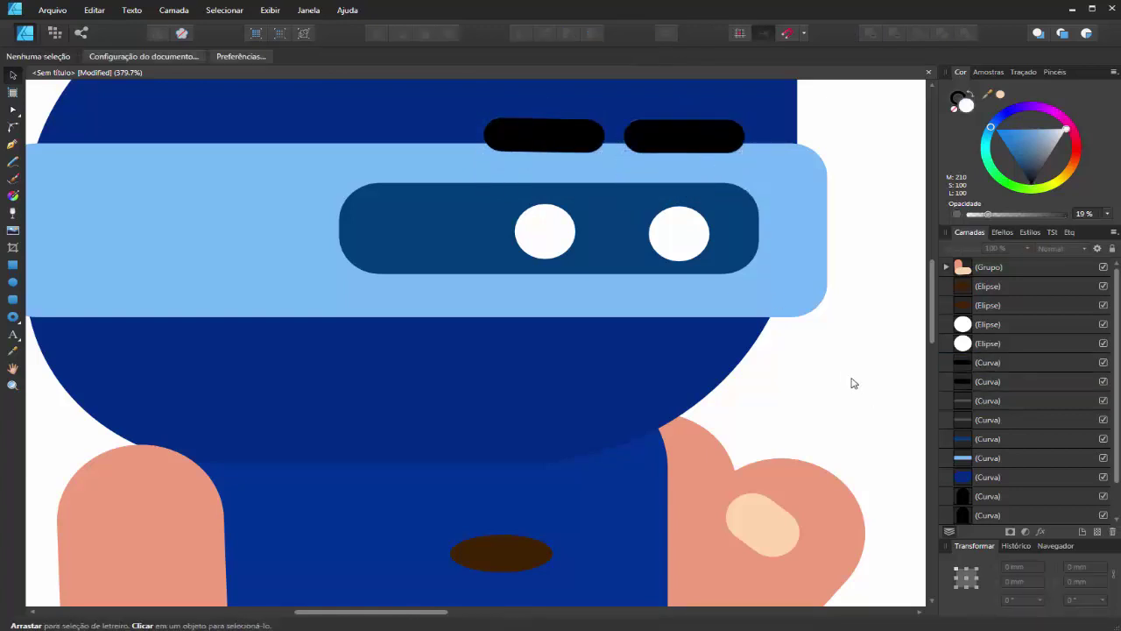
scroll(661, 248, "down", 5)
scroll(662, 277, "up", 3)
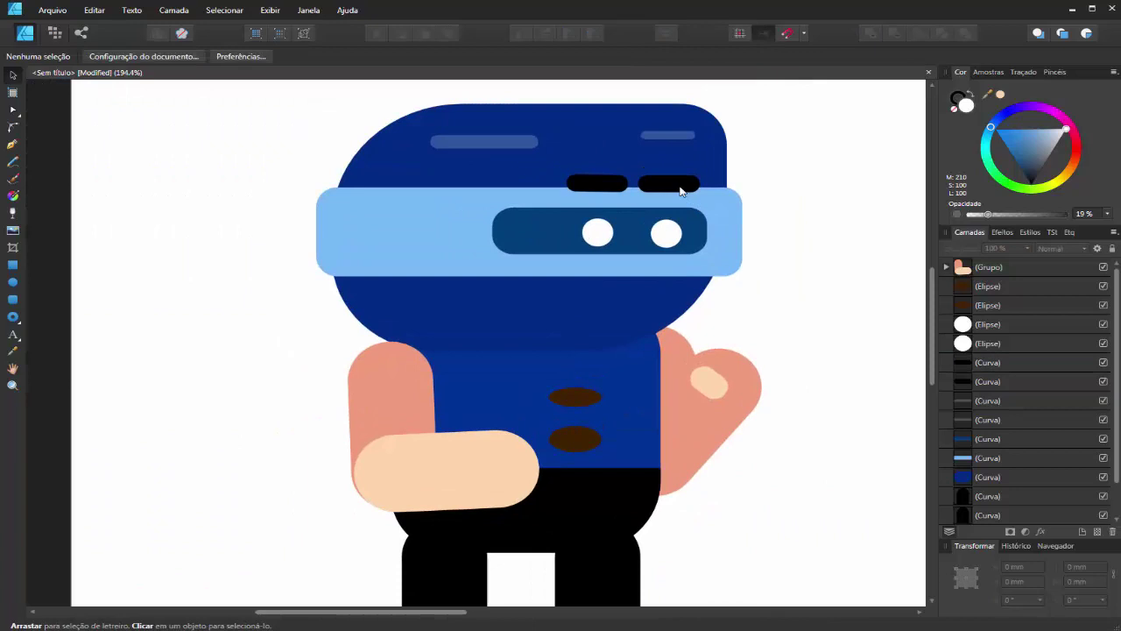
- Move both eyebrows down to just above the eyes, the left at about Y 63.5 mm and the right at about Y 63.6 mm
scroll(675, 179, "up", 3)
left_click(565, 202)
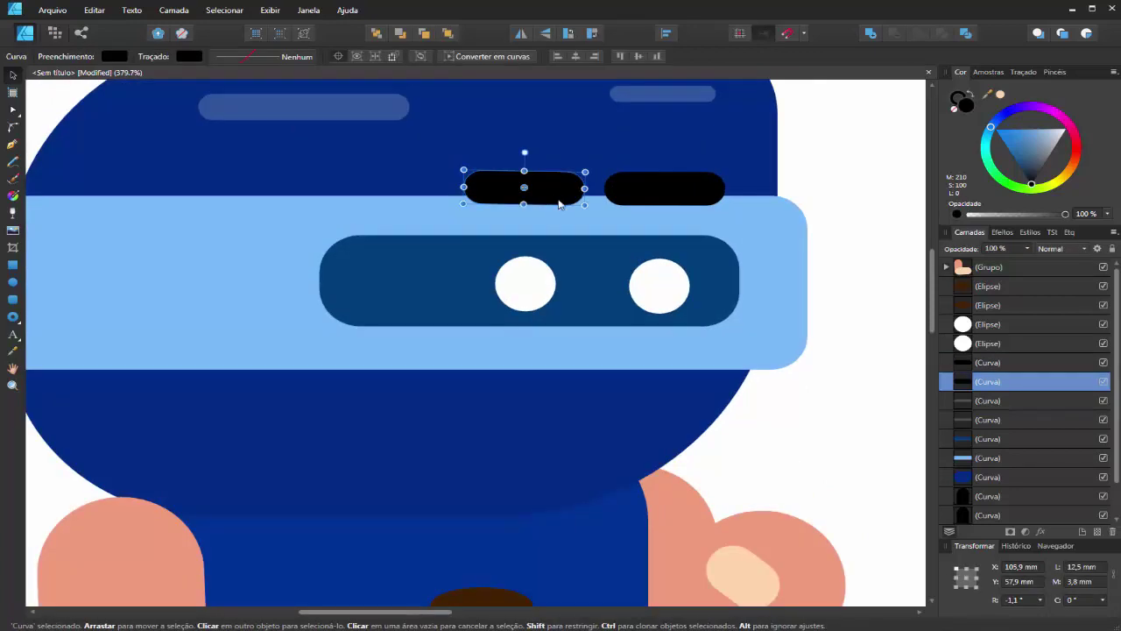
left_click_drag(557, 203, 564, 252)
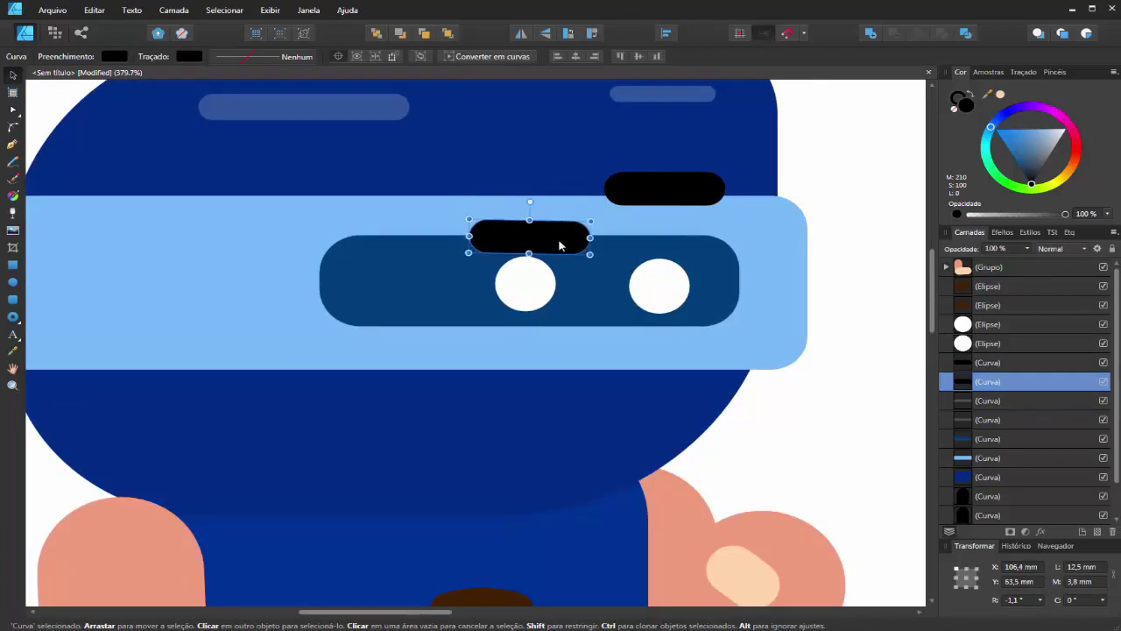
left_click(688, 192)
left_click_drag(687, 192, 691, 242)
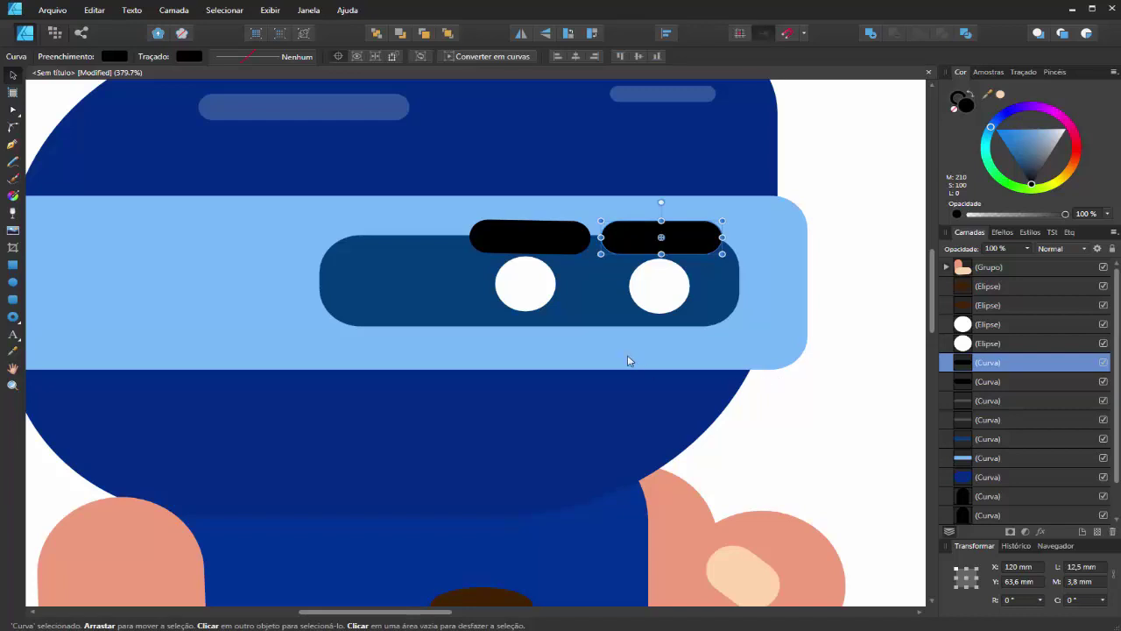
- Move the left eyebrow's transform origin to its outer end and rotate the eyebrow to 0°
left_click(543, 237)
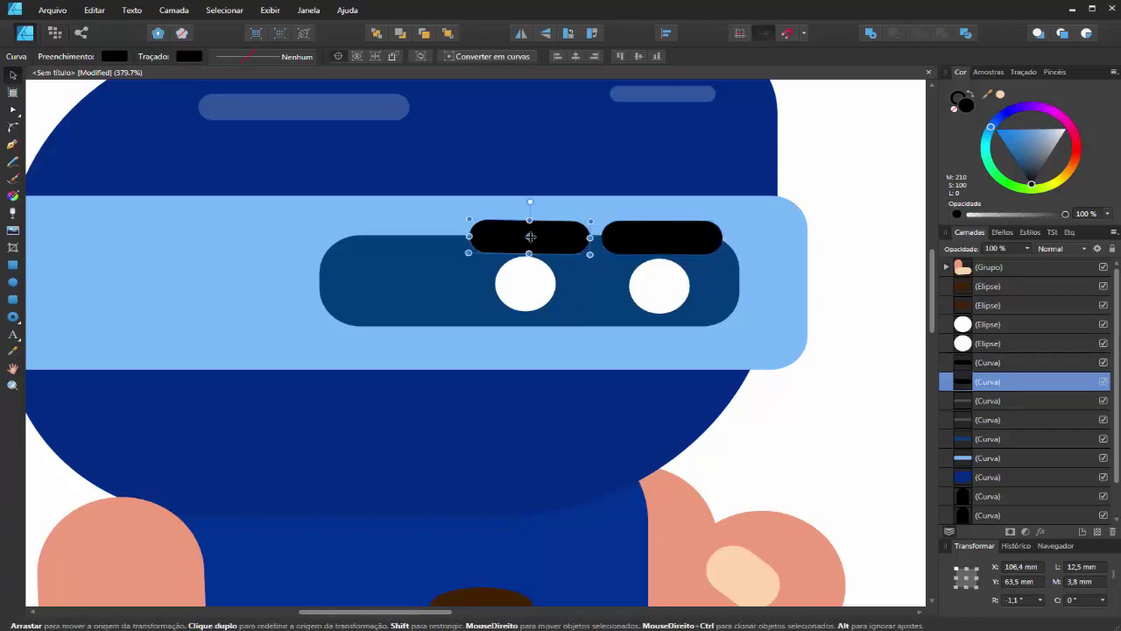
left_click_drag(526, 237, 478, 237)
mouse_move(528, 201)
left_mouse_down()
mouse_move(478, 176)
mouse_move(543, 227)
mouse_move(526, 162)
mouse_move(547, 175)
mouse_move(538, 200)
left_mouse_up()
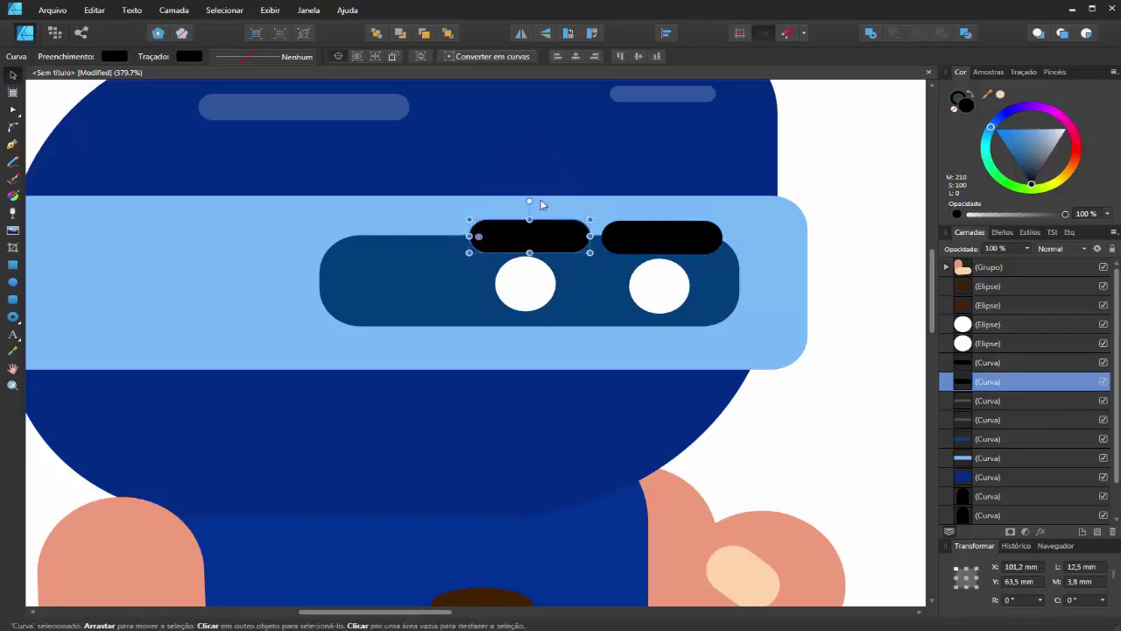
- Move the right eyebrow above the mask band, and recentre the left eyebrow's transform origin and rotate it to about -40.5°
left_click_drag(484, 237, 549, 198)
left_click_drag(662, 237, 657, 188)
left_click_drag(546, 202, 552, 237)
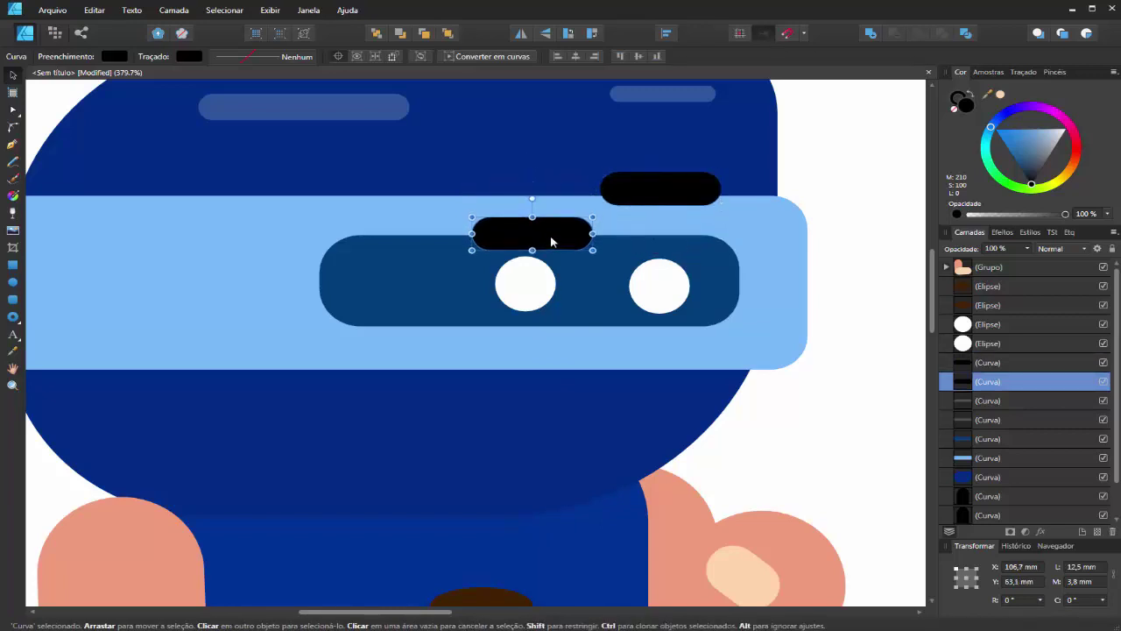
left_click_drag(533, 194, 562, 203)
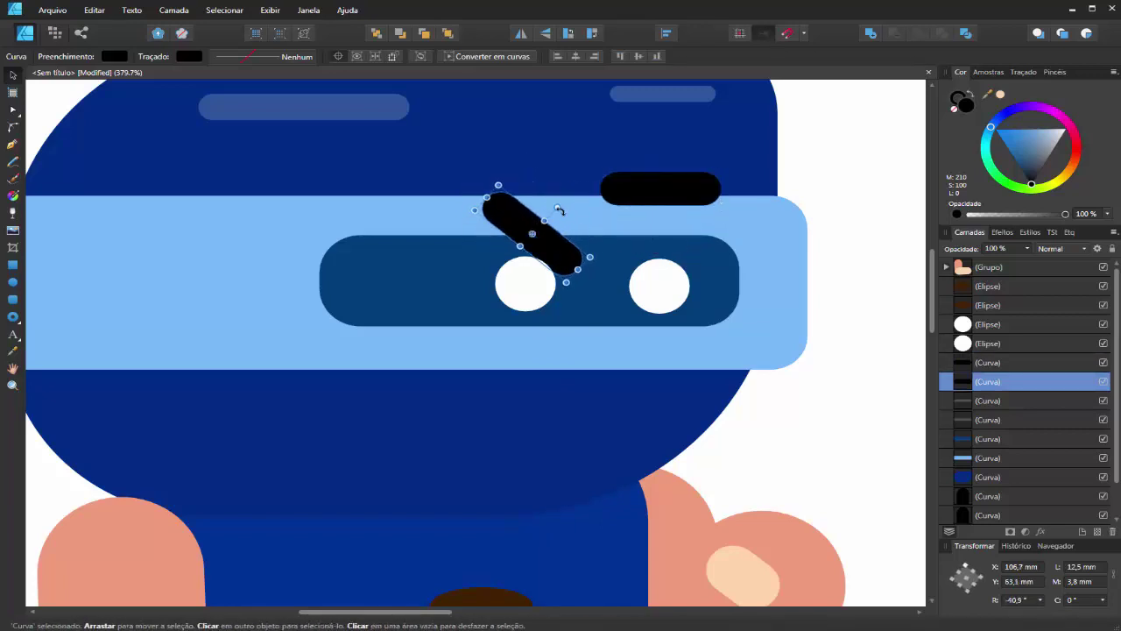
left_click_drag(563, 253, 572, 258)
- Rotate the right eyebrow to about 39.7° and lower it over the right eye at about X 119.2 mm, Y 63.1 mm
left_click(664, 189)
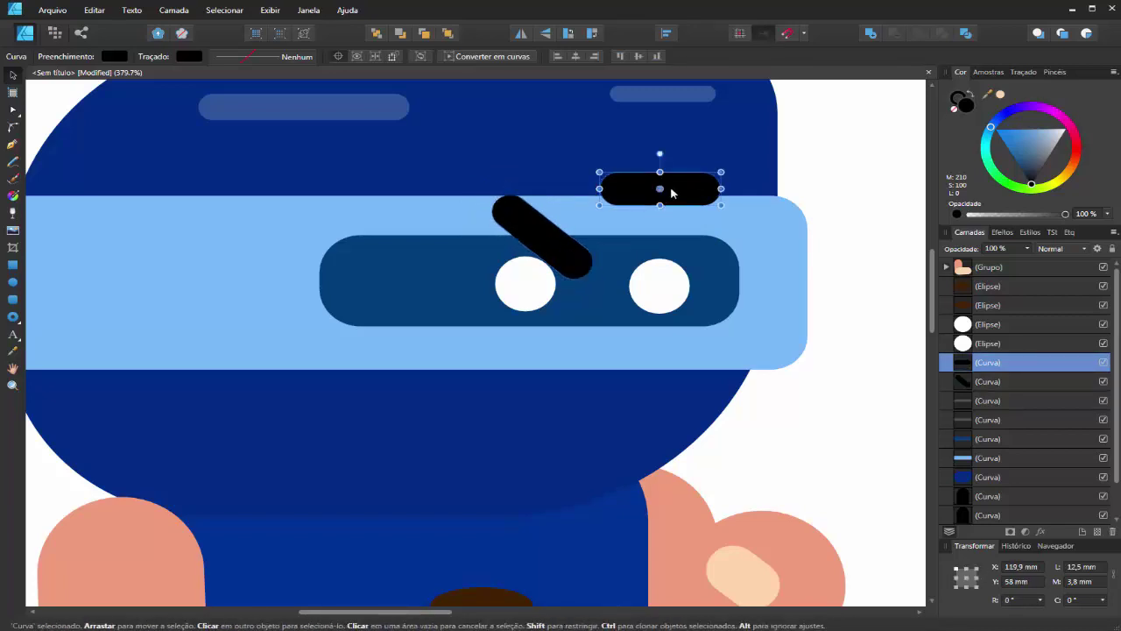
left_click_drag(660, 159, 663, 229)
key("ctrl+d")
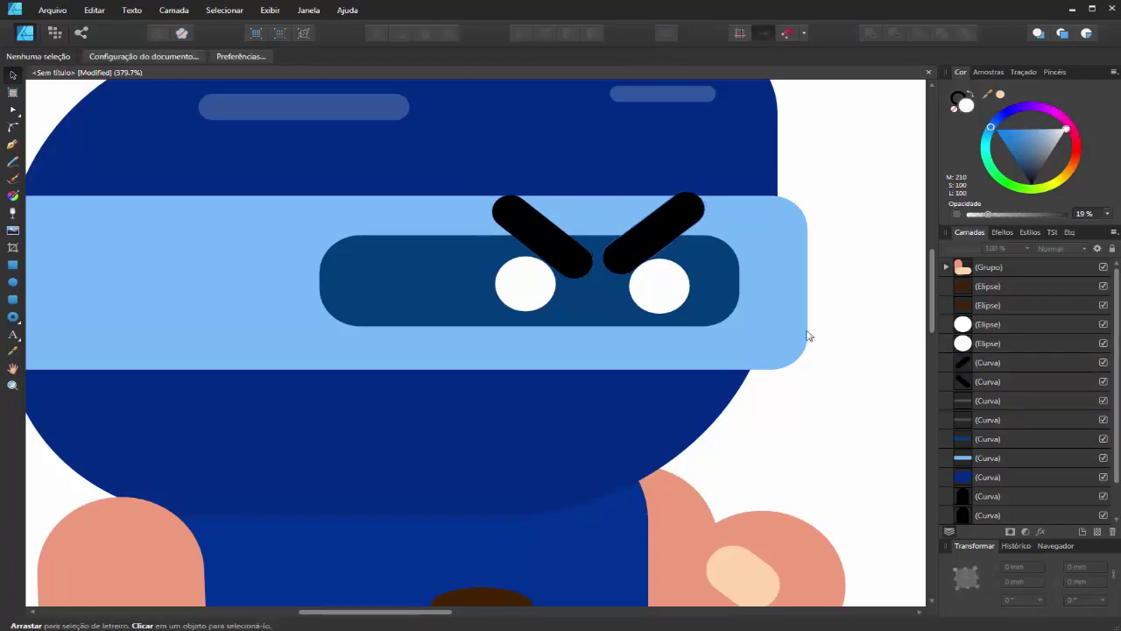
- Rotate the left eyebrow so its inner end points up, and flatten the right eyebrow's tilt to about 18.5°
scroll(767, 288, "down", 5)
scroll(763, 316, "up", 4)
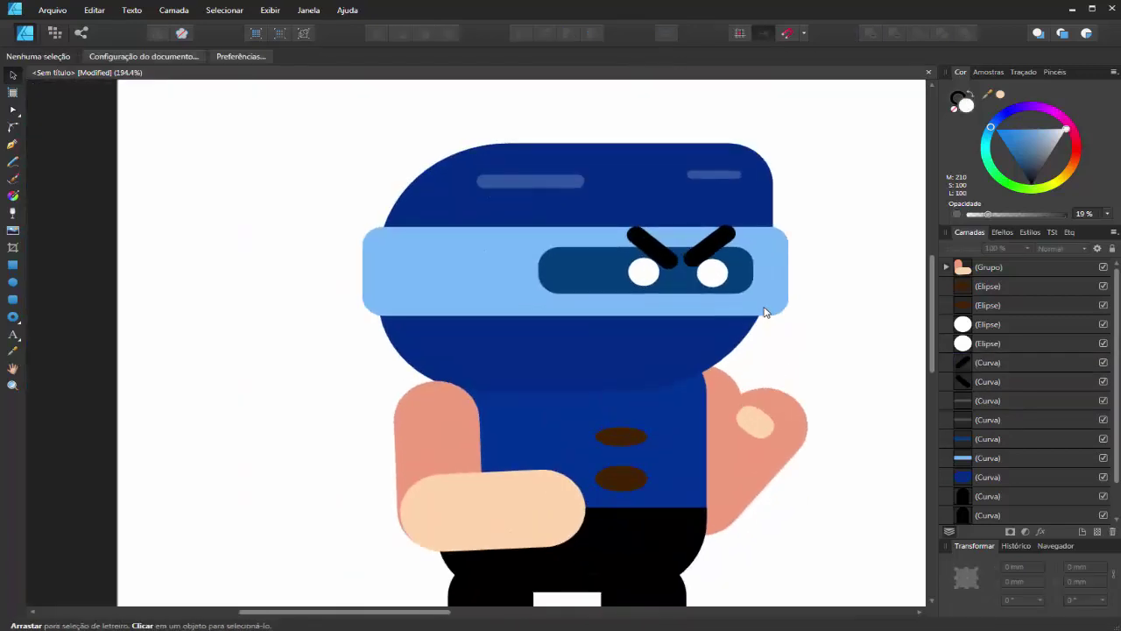
scroll(660, 259, "up", 2)
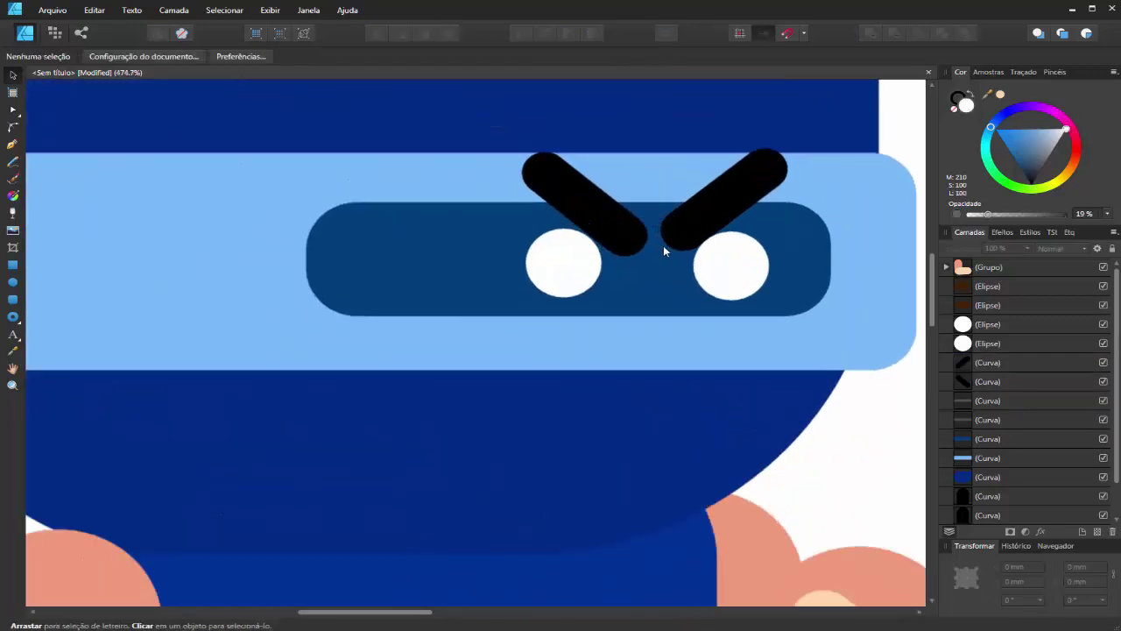
left_click(601, 219)
left_click_drag(614, 174, 551, 203)
left_click(721, 186)
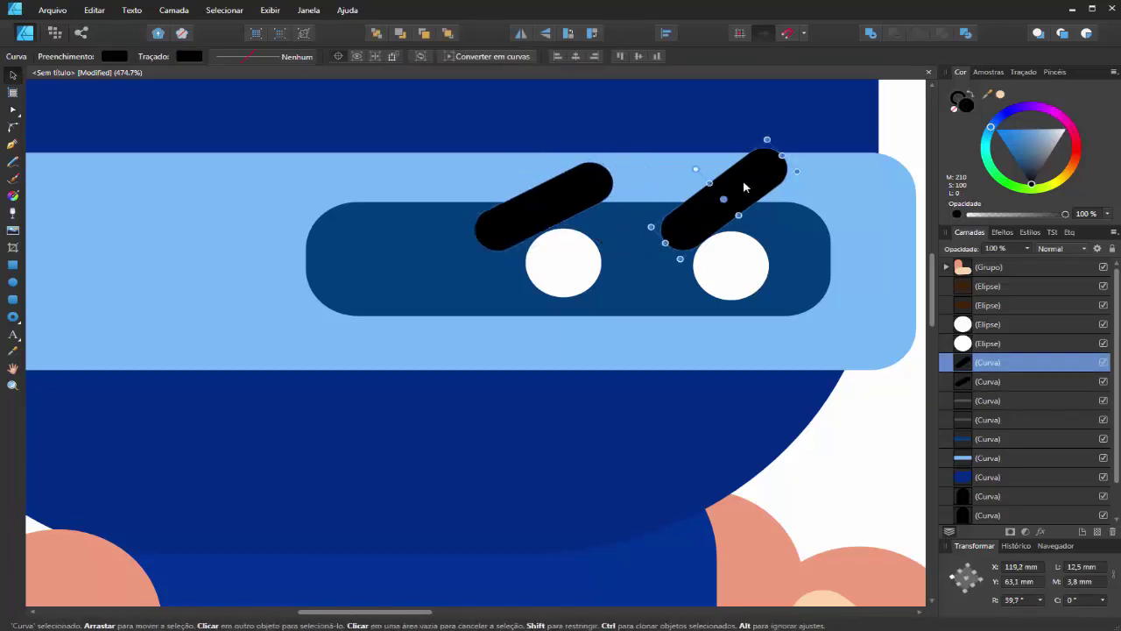
mouse_move(698, 171)
left_mouse_down()
mouse_move(725, 162)
mouse_move(749, 173)
mouse_move(714, 159)
left_mouse_up()
left_click(821, 418)
scroll(640, 348, "down", 5)
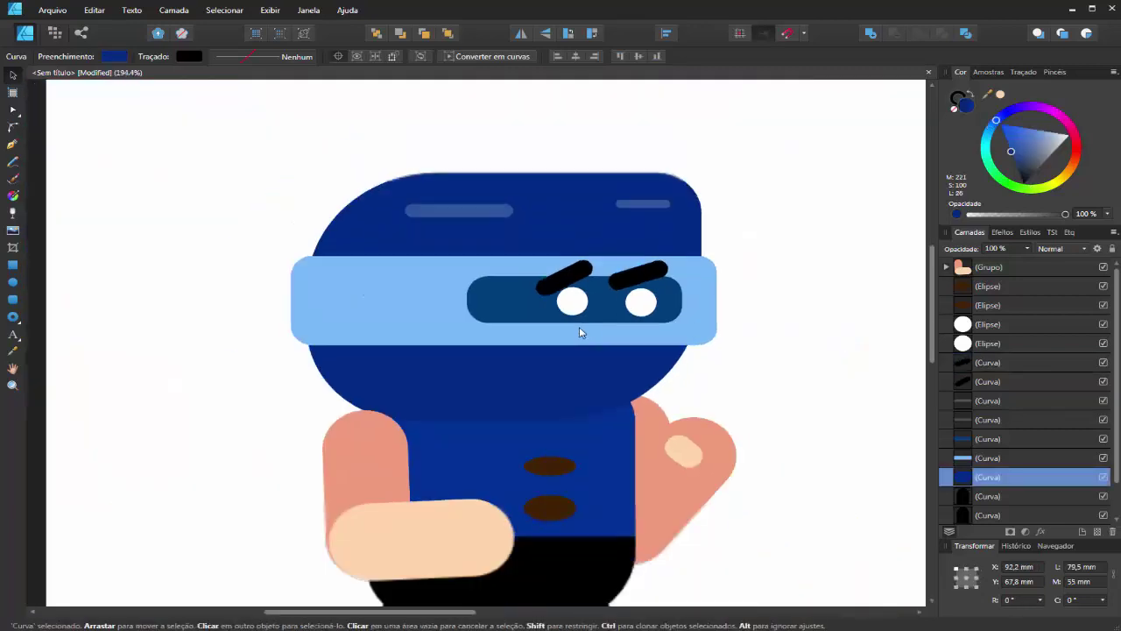
- Rotate the left eyebrow to about -23.9° and place it just above the left eye at about X 105.7 mm, Y 62.6 mm
scroll(598, 341, "up", 3)
scroll(596, 340, "up", 2)
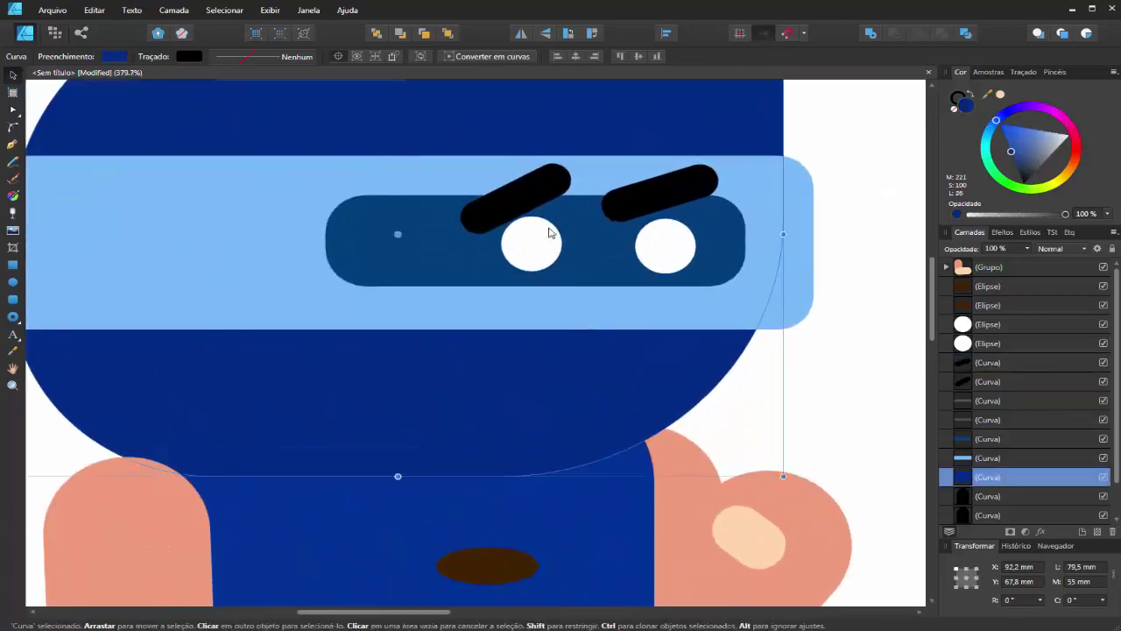
left_click(548, 194)
left_click_drag(495, 169, 541, 163)
left_click_drag(553, 203, 557, 194)
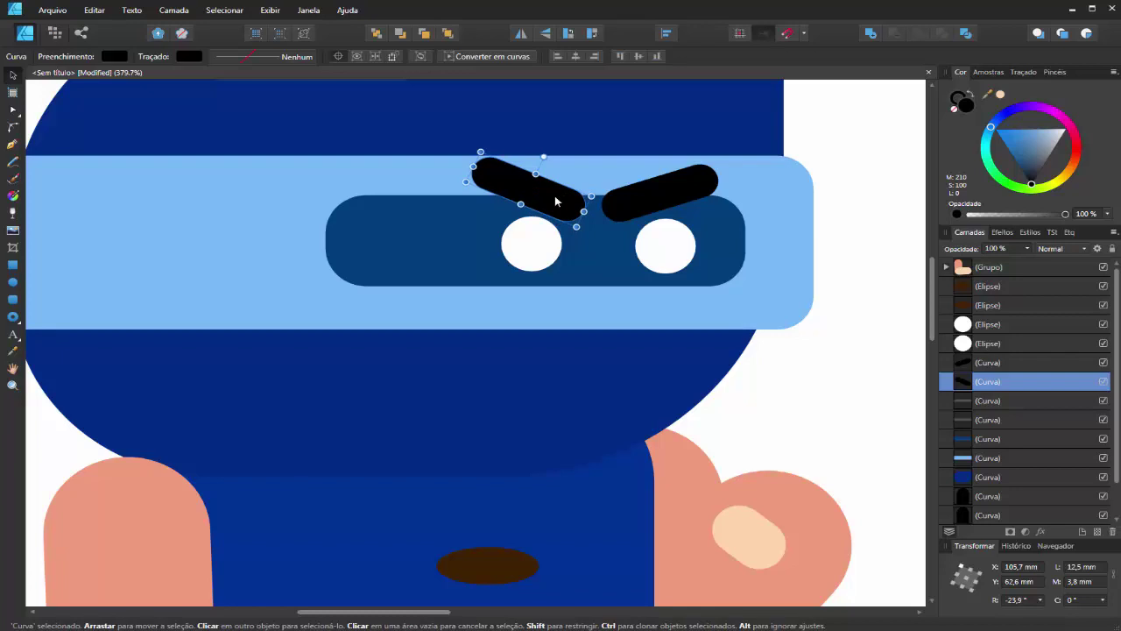
- Examine the whole character and how the angled eyebrows sit on the face
scroll(768, 363, "down", 3)
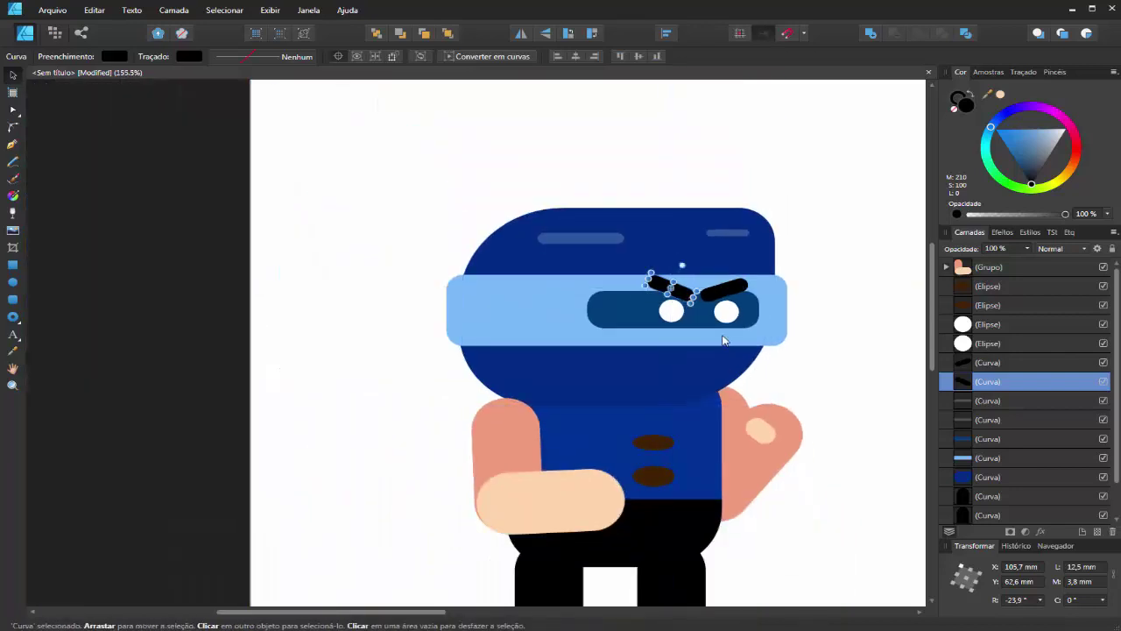
scroll(771, 350, "down", 3)
scroll(782, 399, "up", 4)
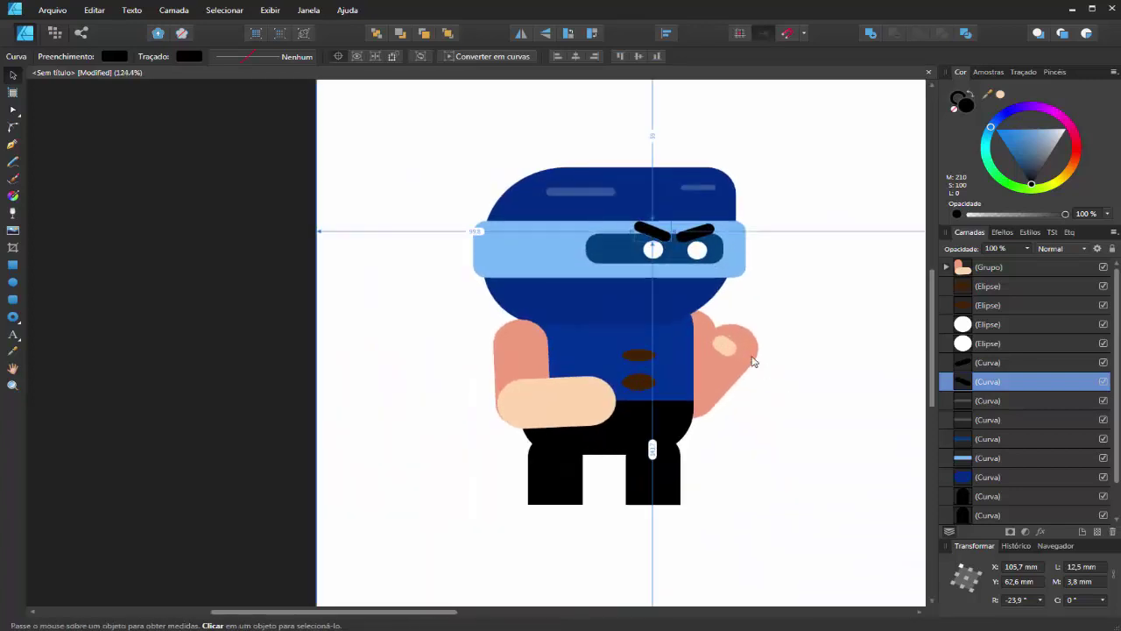
scroll(753, 355, "up", 3)
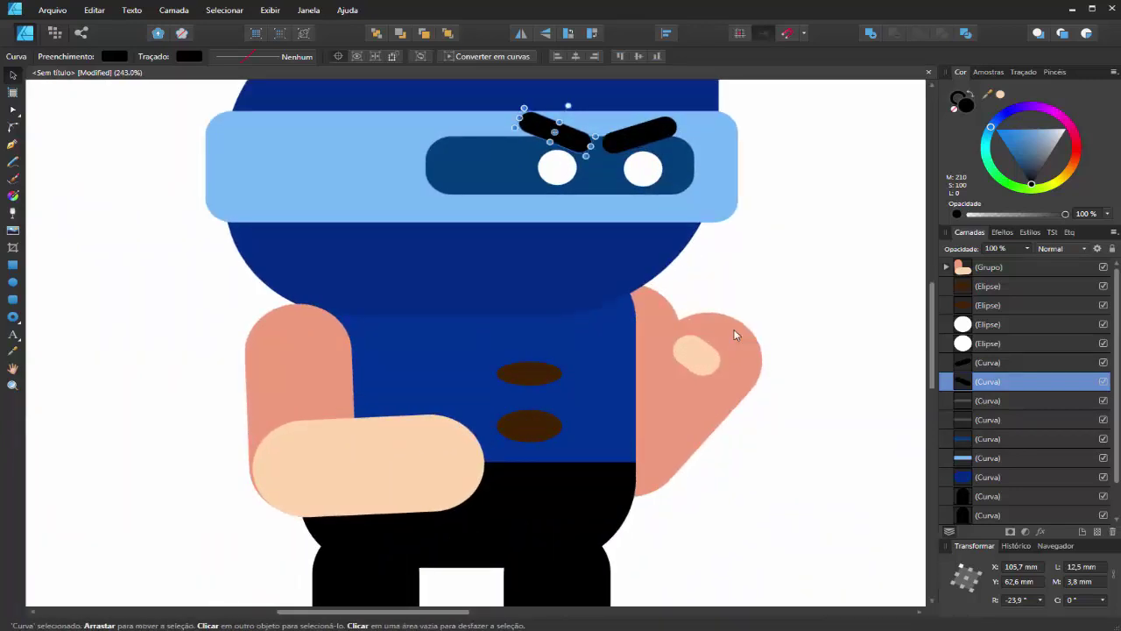
left_click(730, 301)
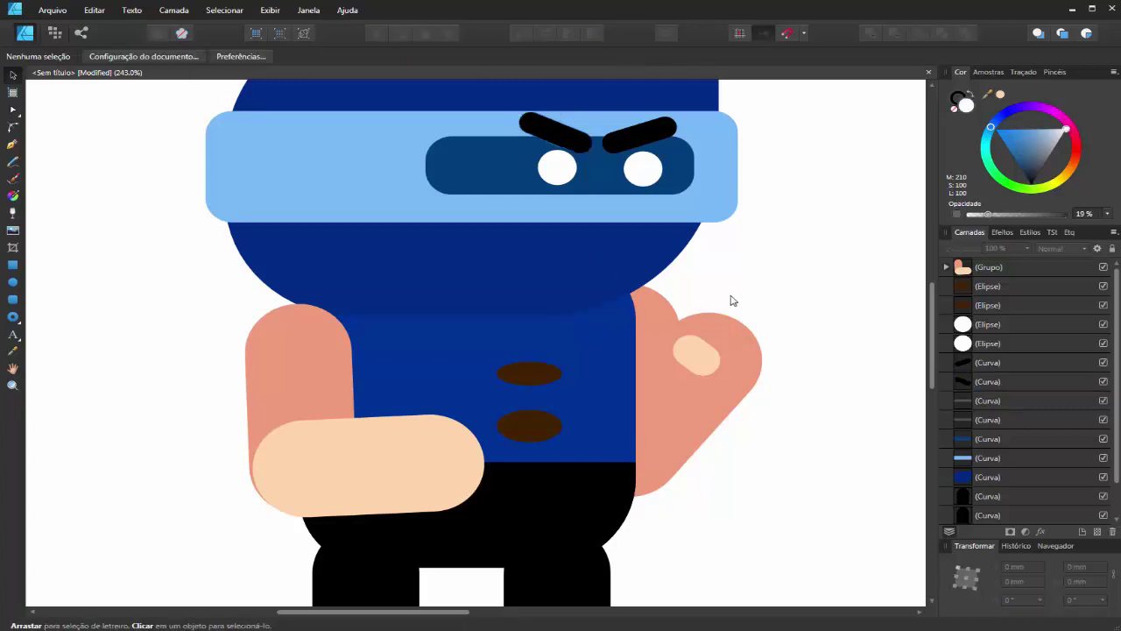
left_click(560, 136)
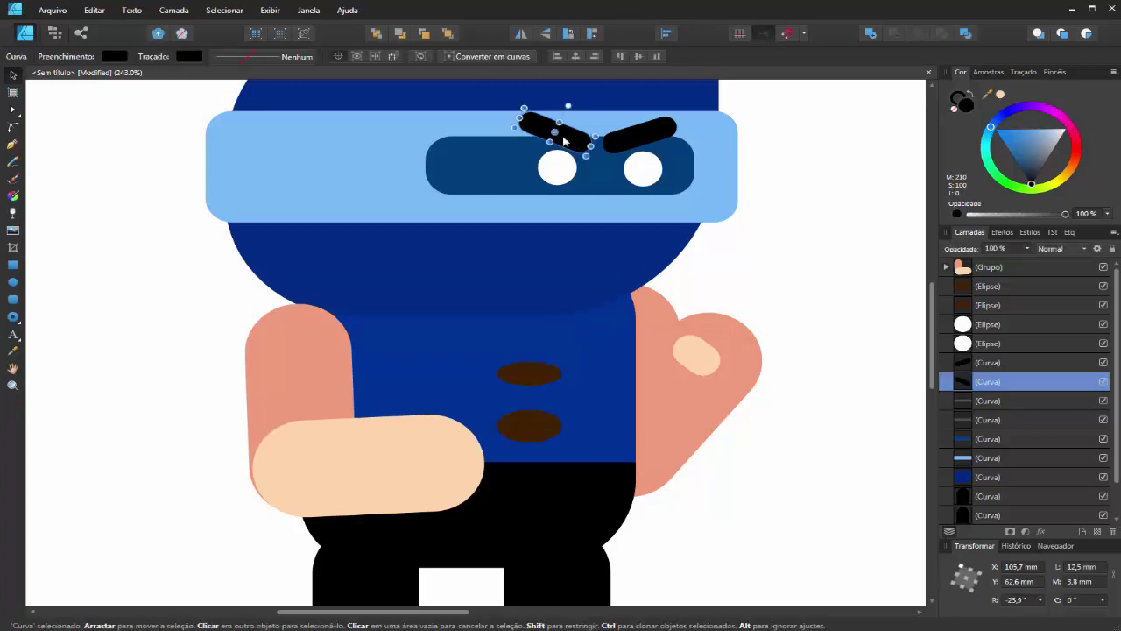
left_click(561, 262)
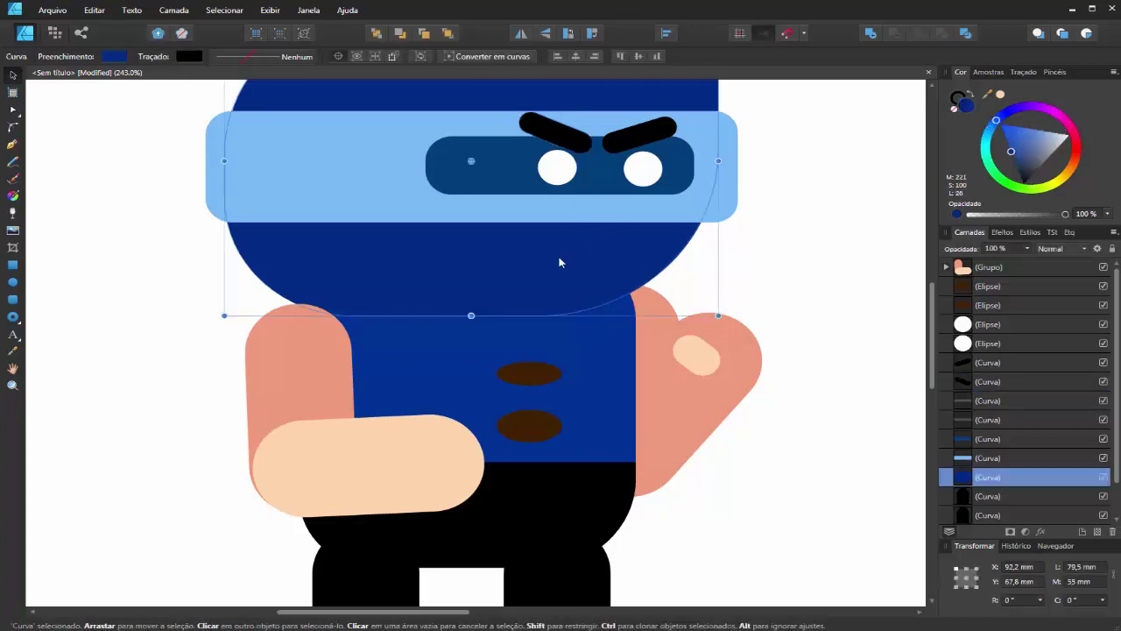
left_click(769, 276)
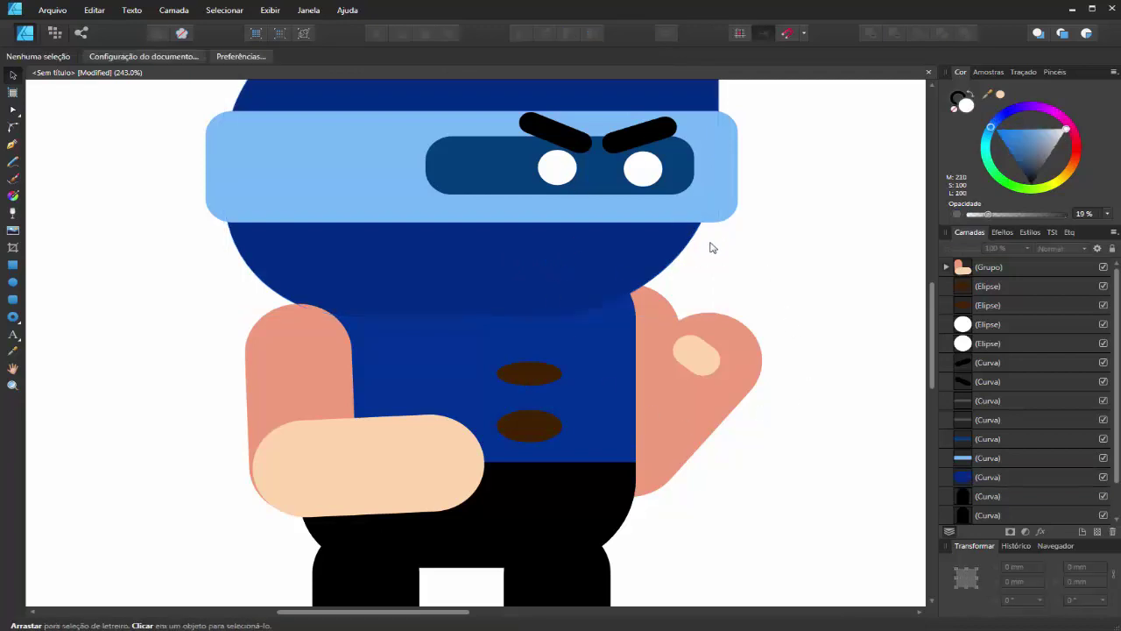
scroll(760, 197, "down", 3)
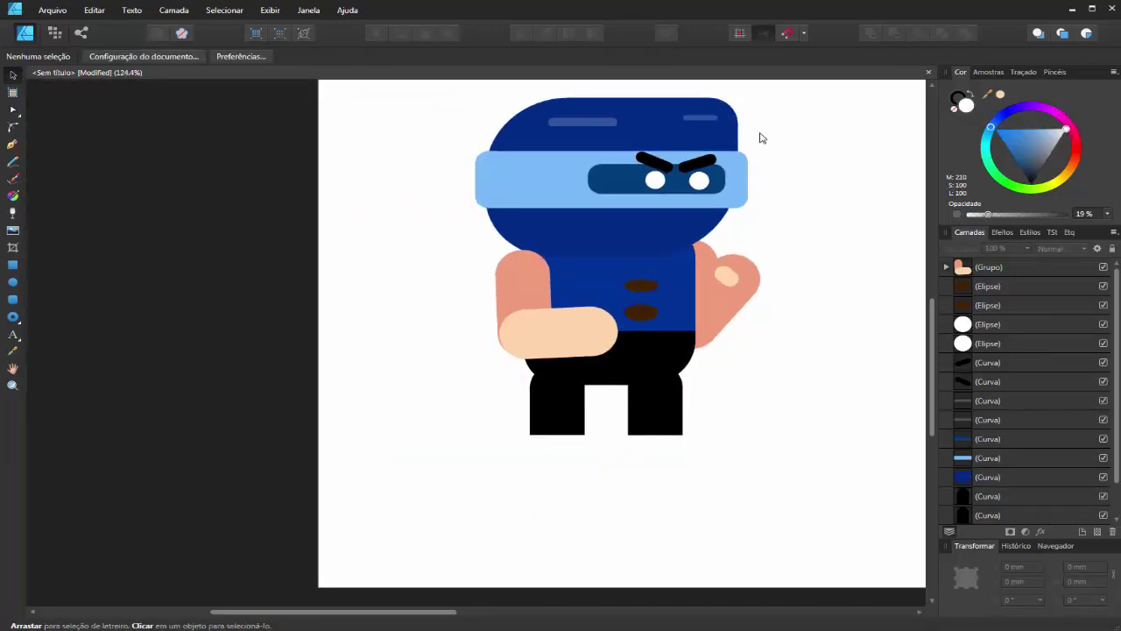
scroll(758, 122, "up", 2)
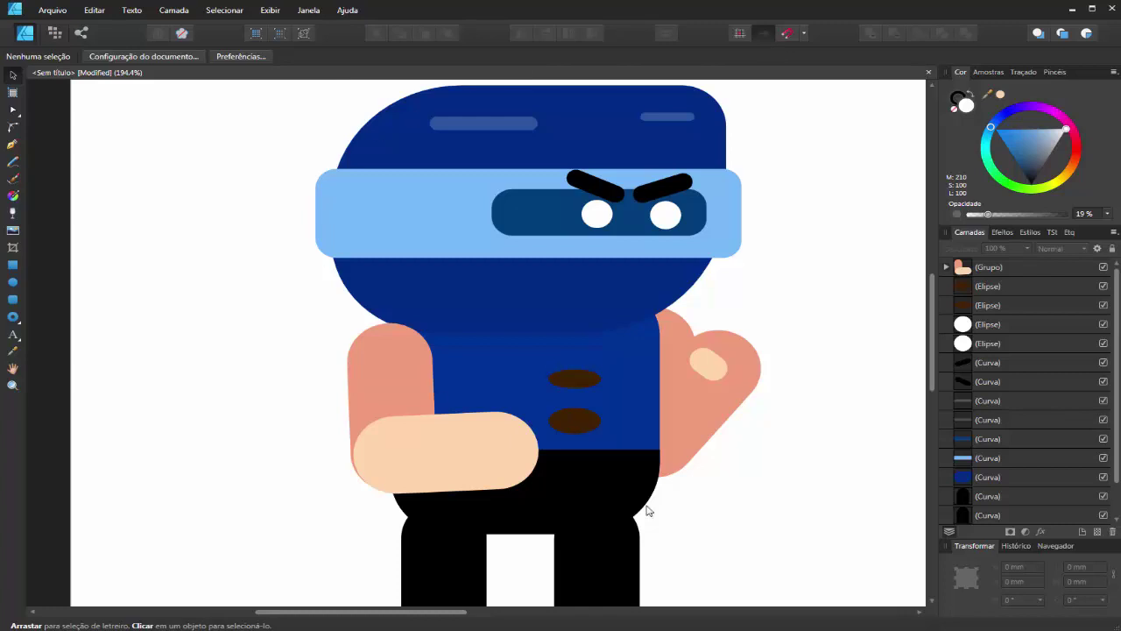
- Try moving the dark blue head shape away to the character's left and the light blue mask band up to the highlights
left_click(557, 311)
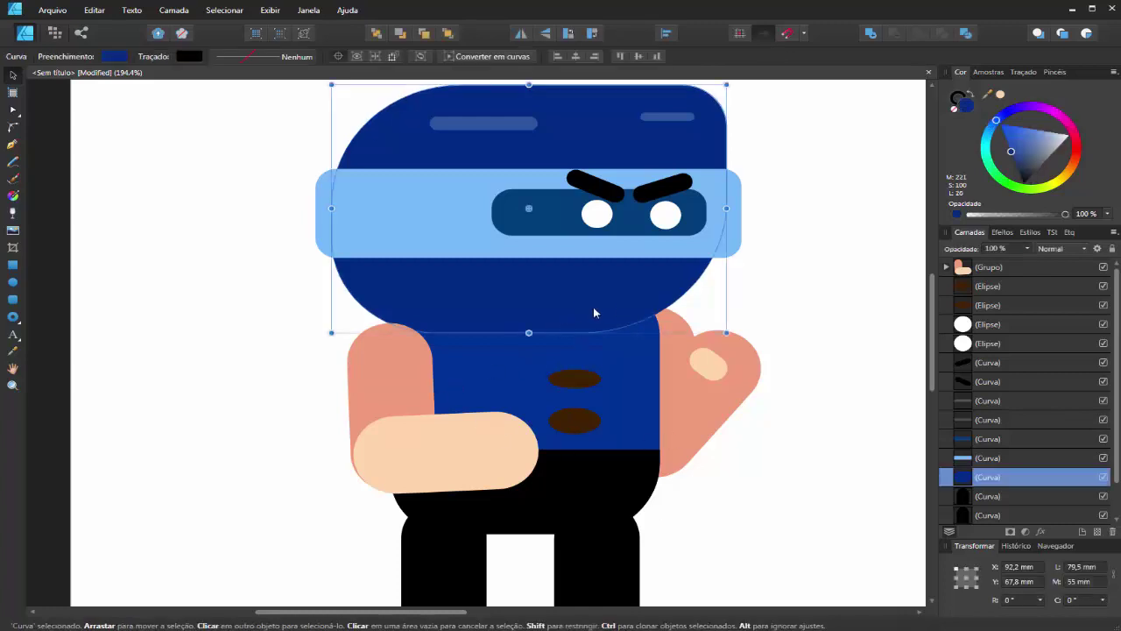
left_click_drag(637, 295, 239, 300)
left_click(443, 250)
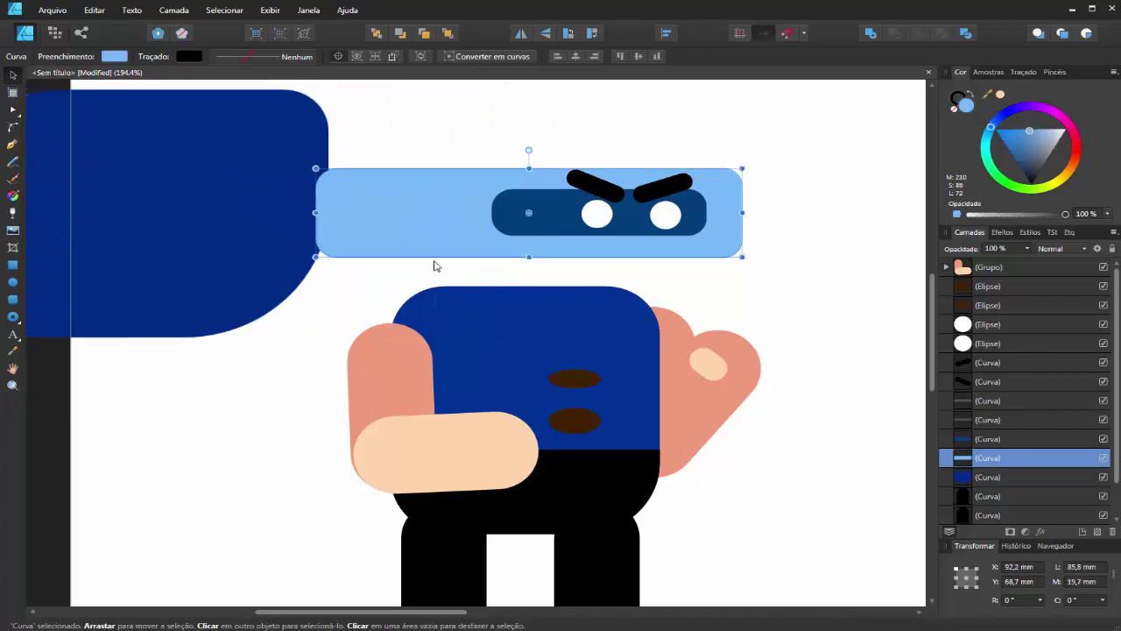
left_click_drag(441, 242, 488, 154)
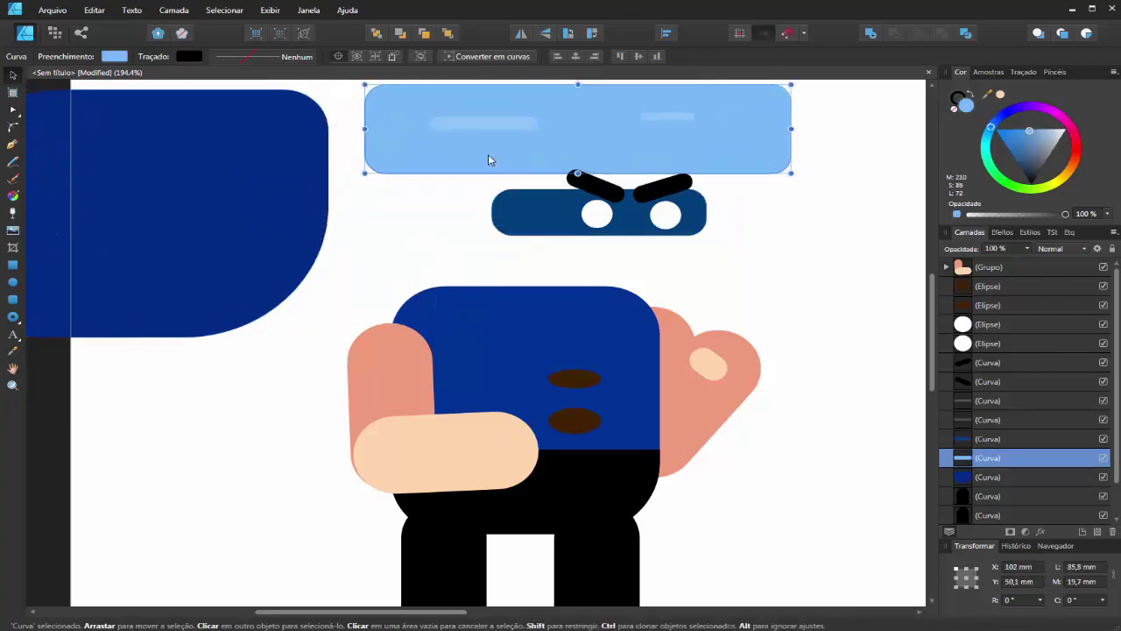
left_click(830, 311)
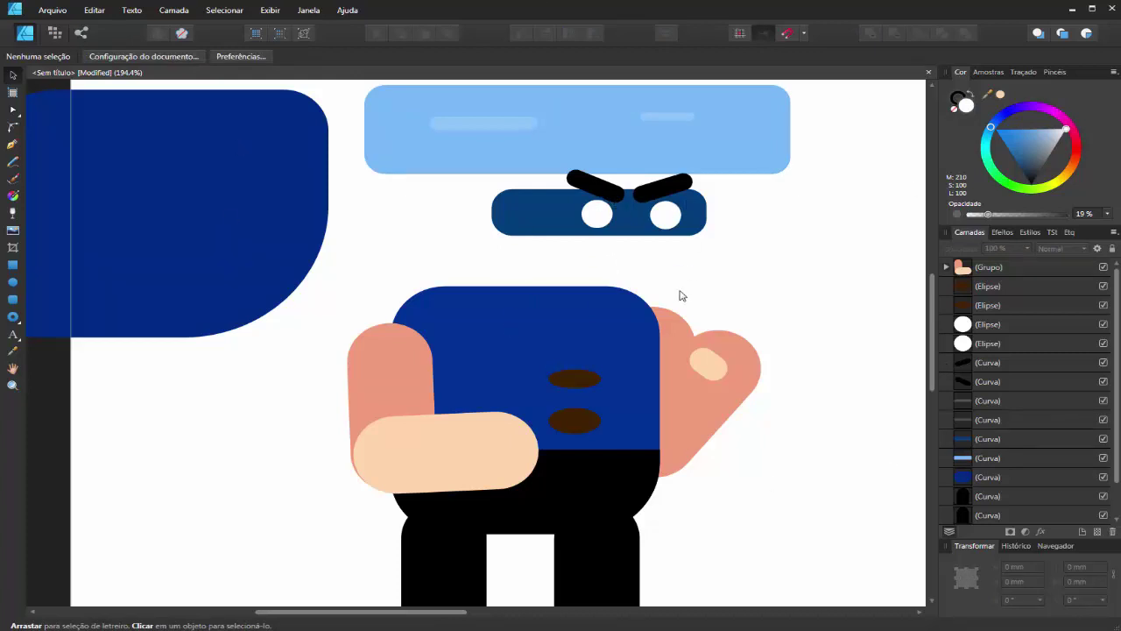
- Try moving both eyebrows off the face to the right of the dark eye slot, and nudge the right eye slightly
left_click(601, 195)
left_click_drag(661, 187, 815, 216)
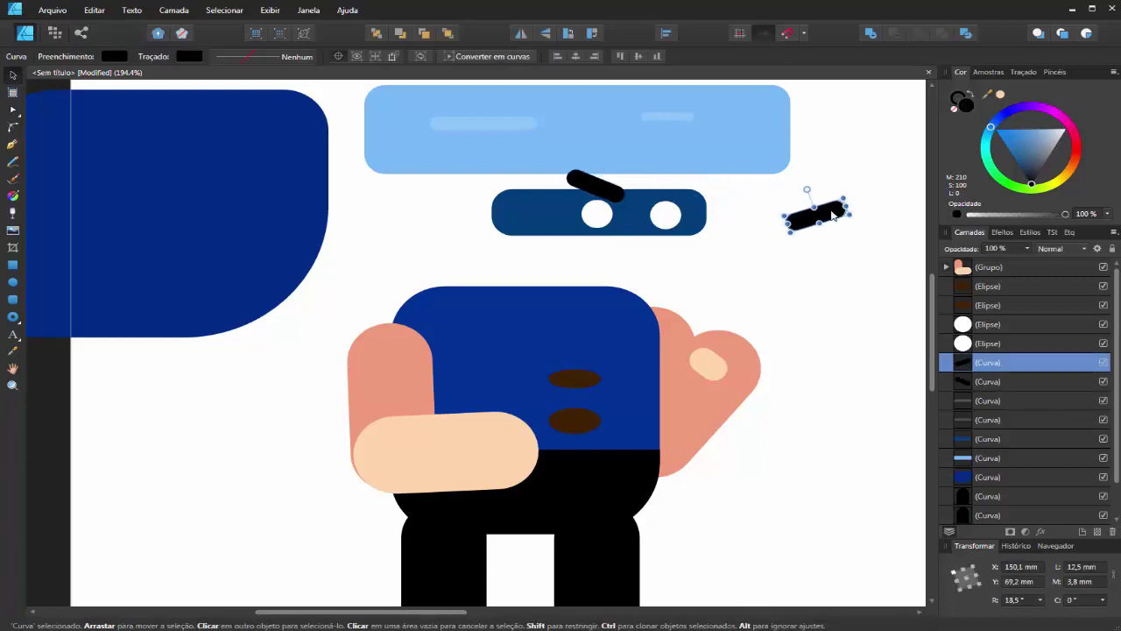
left_click_drag(607, 193, 747, 214)
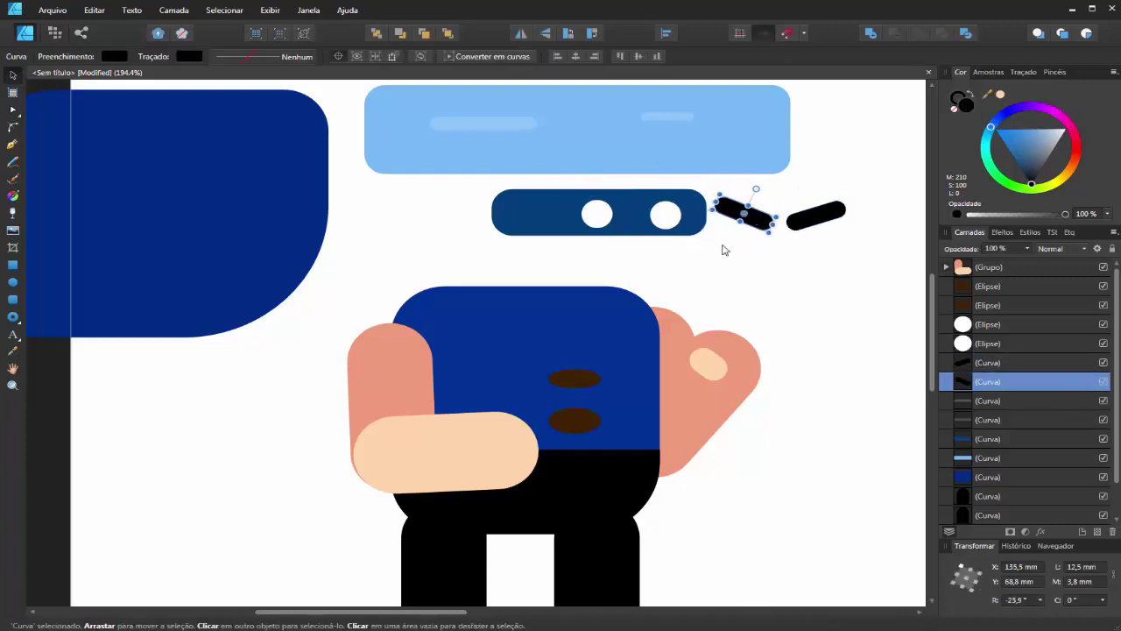
left_click(667, 219)
left_click_drag(668, 224, 671, 226)
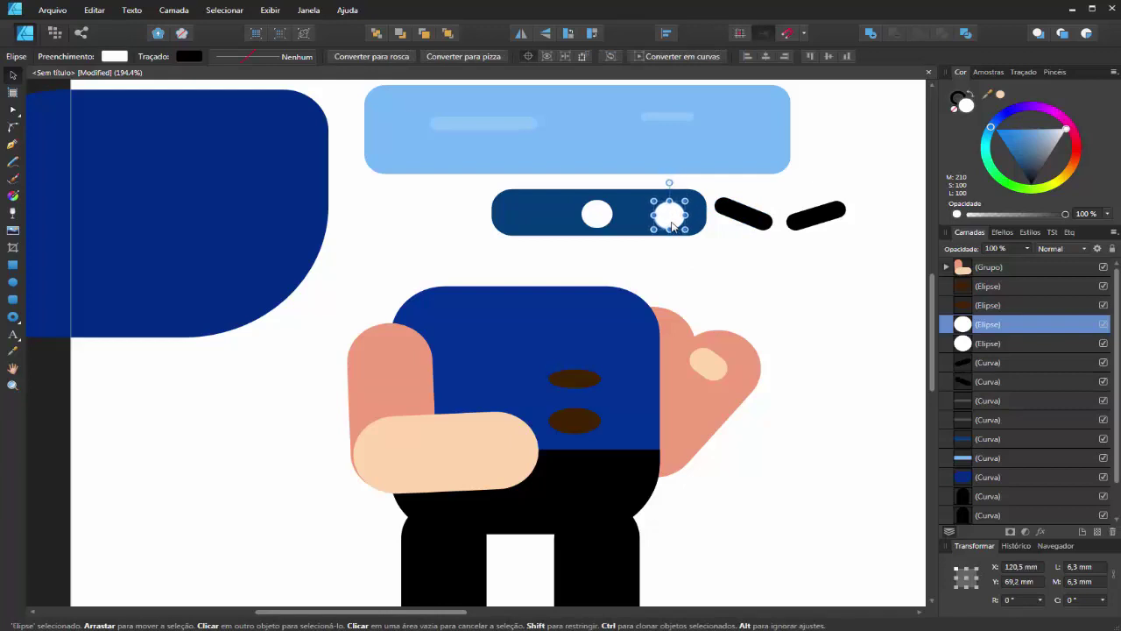
left_click(724, 268)
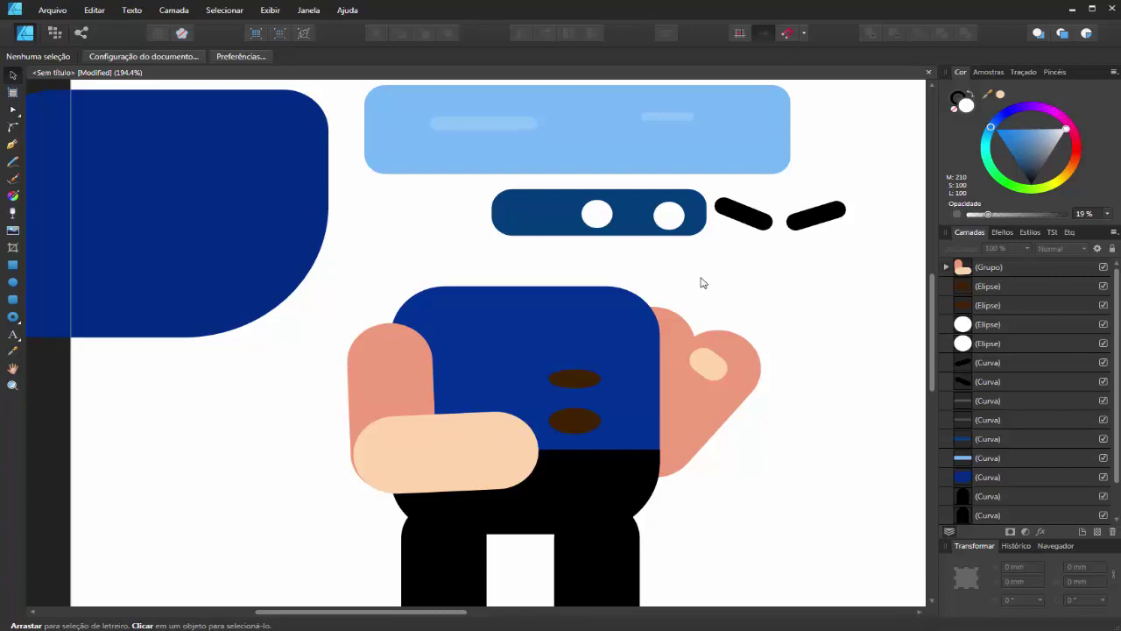
- Try recolouring both eyes reddish brown (21, 93, 24) and moving them below the eye slot to about X 128.9 mm, Y 81.5 mm
scroll(698, 219, "up", 2)
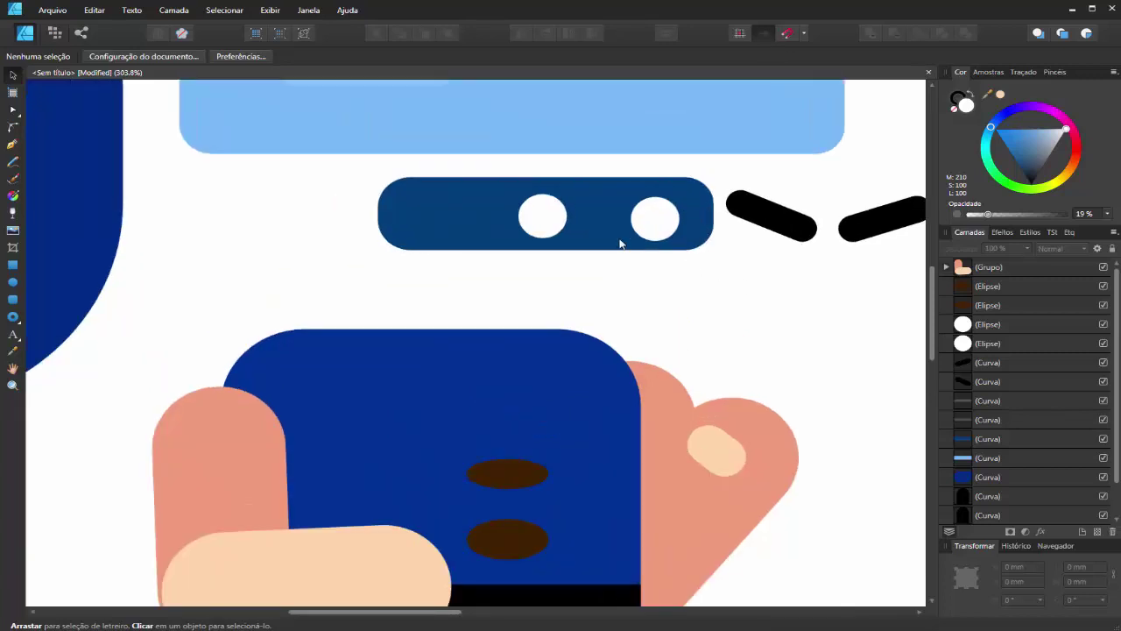
left_click_drag(517, 291, 695, 175)
left_click_drag(618, 211, 674, 219)
mouse_move(1029, 172)
left_mouse_down()
mouse_move(1016, 160)
mouse_move(1075, 166)
left_mouse_up()
left_click_drag(663, 225, 816, 358)
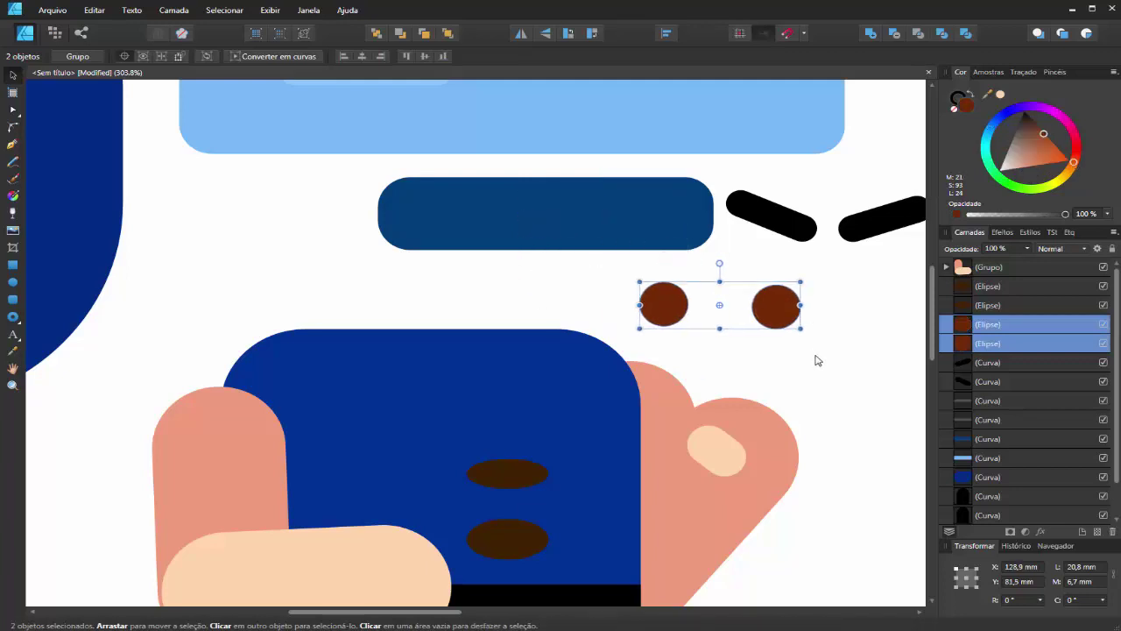
left_click(816, 358)
- Try moving the dark blue head shape back toward the mask band, to about X 41.3 mm, Y 62.4 mm
scroll(706, 554, "down", 4)
left_click(326, 240)
left_click_drag(326, 240, 443, 225)
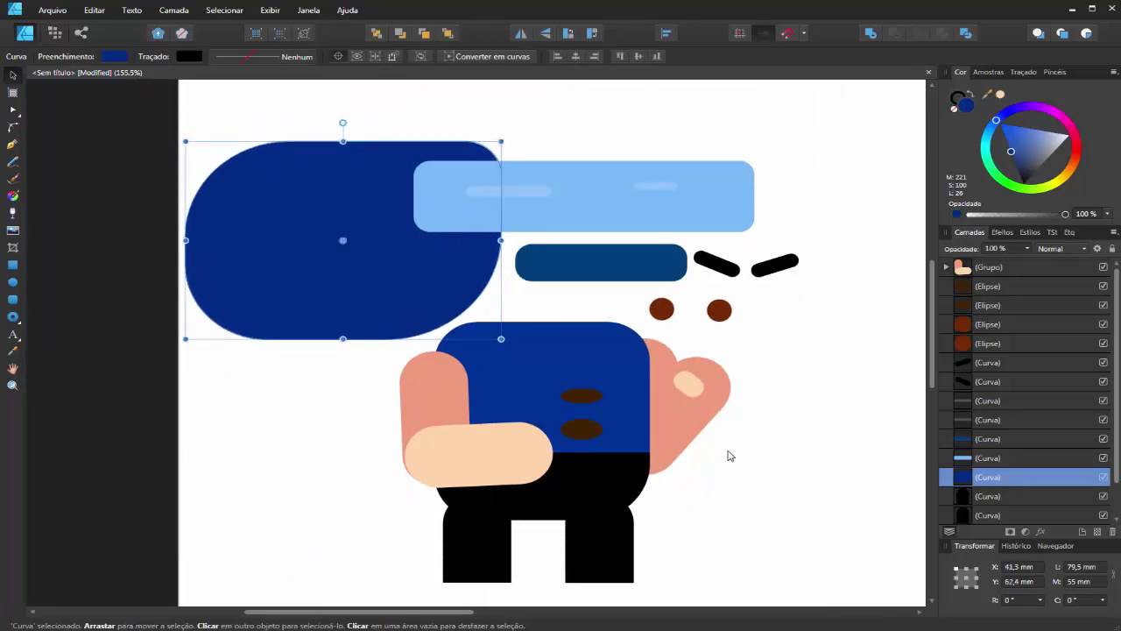
- Undo the eye recolouring and all the moves of the head parts until the head is assembled again
key("ctrl+z")
key("ctrl+z")
key("ctrl+z")
key("ctrl+z")
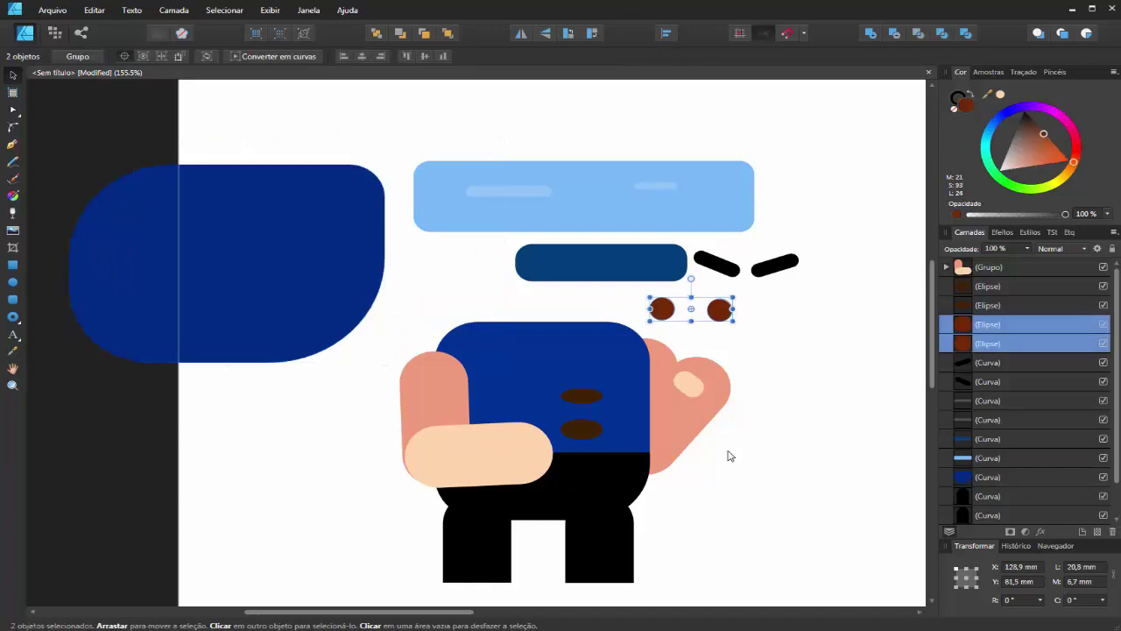
key("ctrl+z")
key("ctrl+z")
key("ctrl+z")
key("ctrl+z")
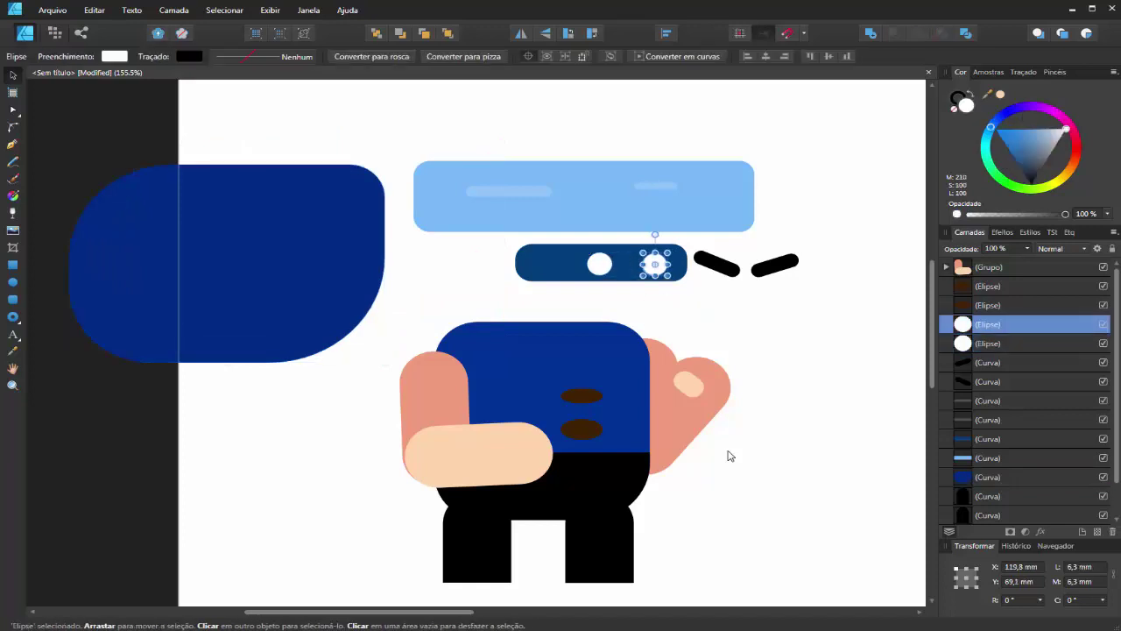
key("ctrl+shift+z")
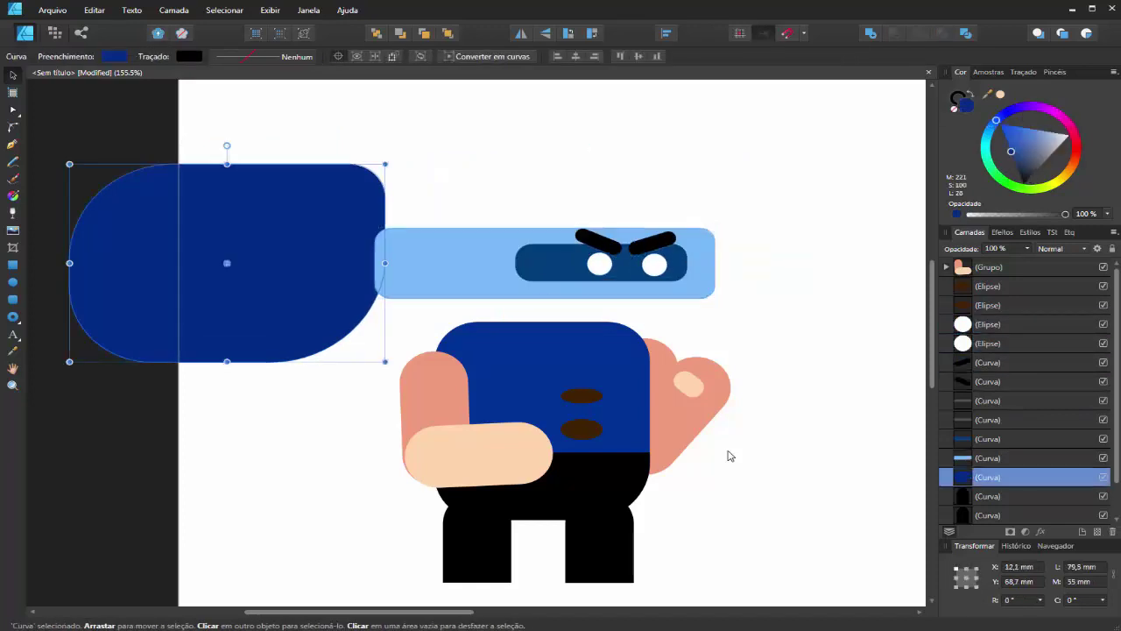
key("ctrl+shift+z")
- Group the nine head objects: the head shape, mask band, eye slot, two highlights, two eyebrows and two eyes
left_click(807, 387)
left_click_drag(319, 146, 787, 379)
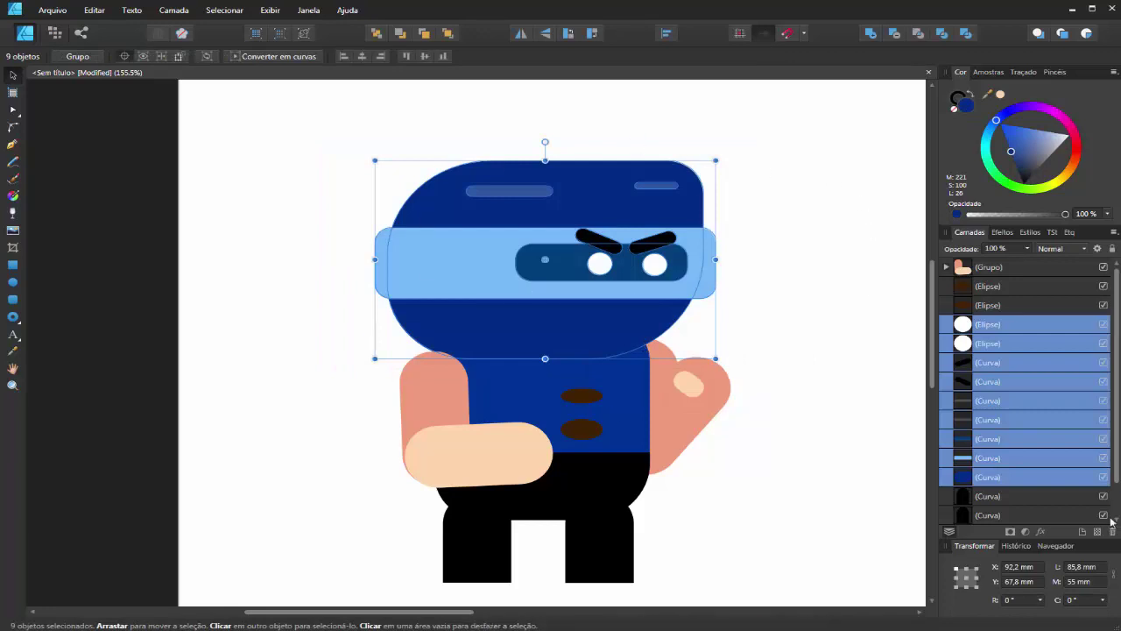
left_click(77, 58)
left_click(359, 434)
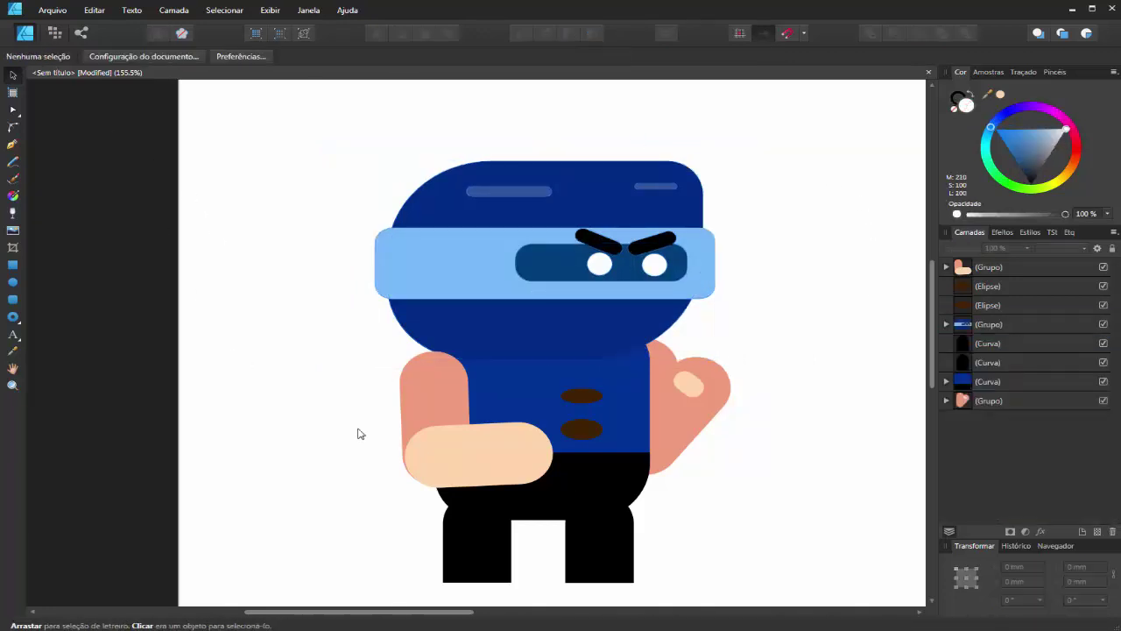
- Move the head group to about X 94.7 mm, Y 62.7 mm and rotate it to about -0.1°
mouse_move(613, 298)
left_mouse_down()
mouse_move(609, 230)
mouse_move(664, 249)
mouse_move(706, 237)
mouse_move(625, 281)
left_mouse_up()
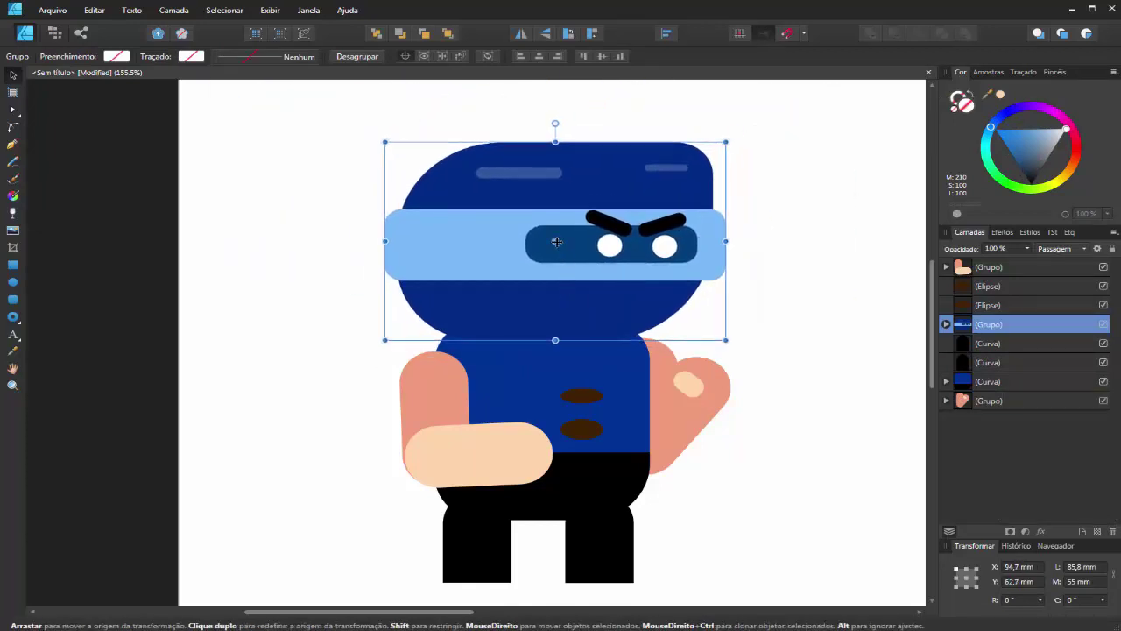
mouse_move(555, 124)
left_mouse_down()
mouse_move(624, 131)
mouse_move(556, 118)
mouse_move(566, 130)
left_mouse_up()
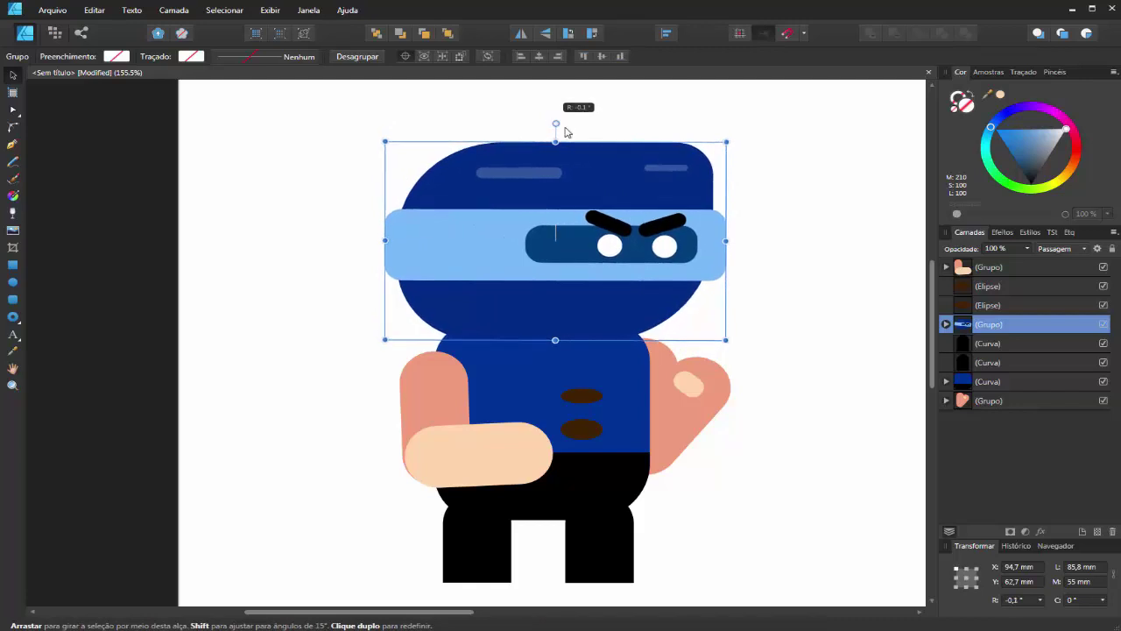
left_click(813, 325)
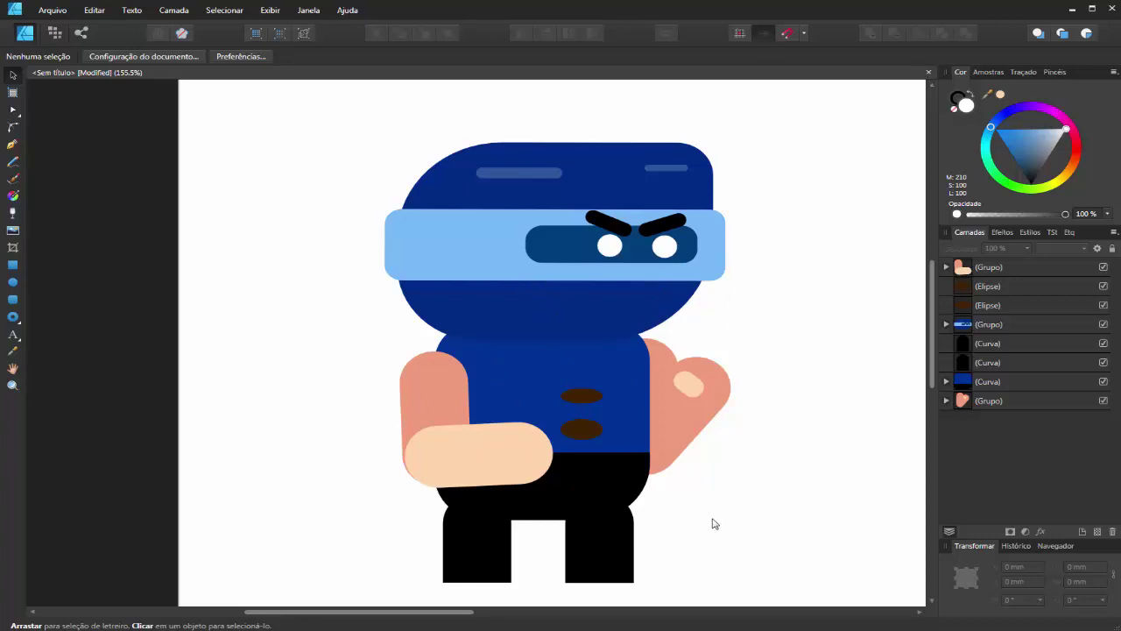
- Rotate the front arm group around its shoulder to about -0.2°
left_click(454, 467)
left_click_drag(473, 328, 541, 290)
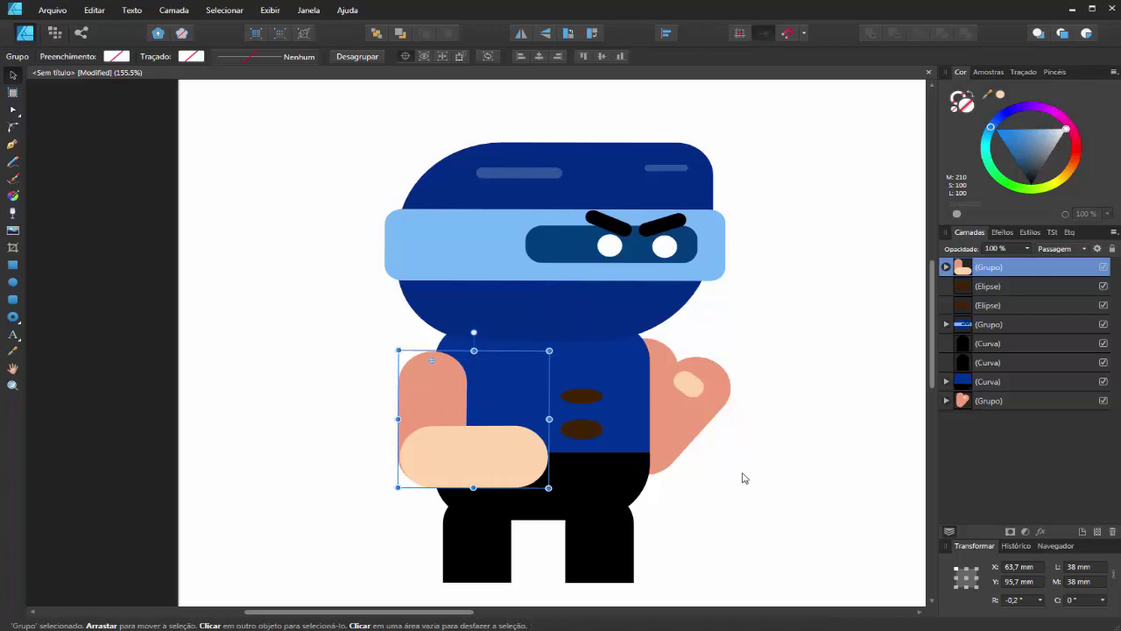
scroll(696, 336, "down", 2)
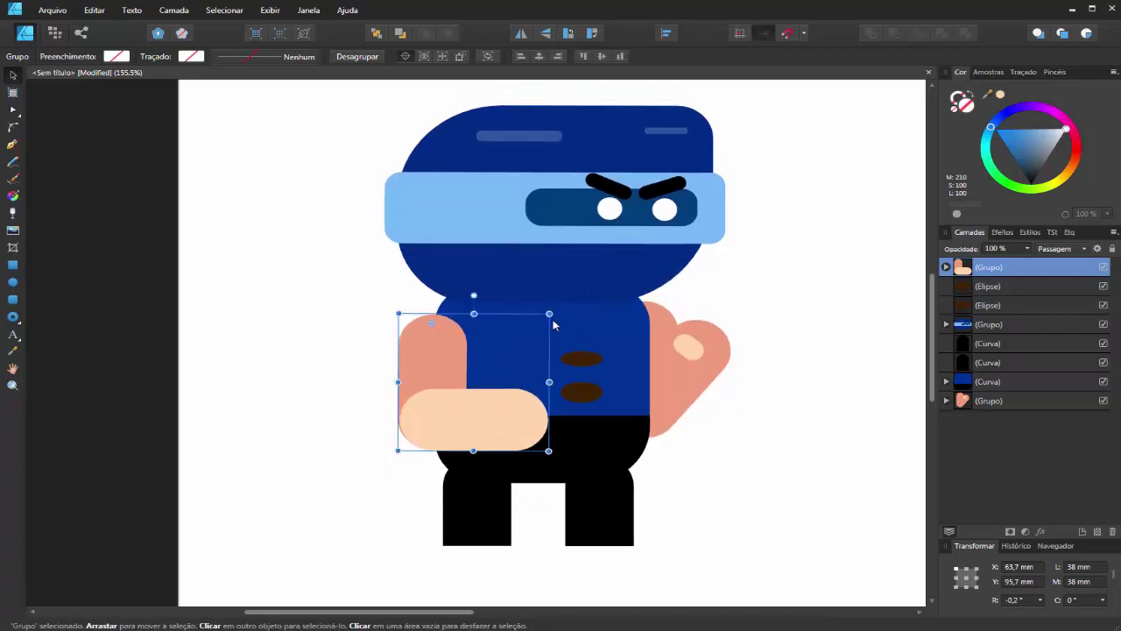
- Group the blue torso with its two brown ellipses and test the group by moving it aside and back
left_click(601, 326)
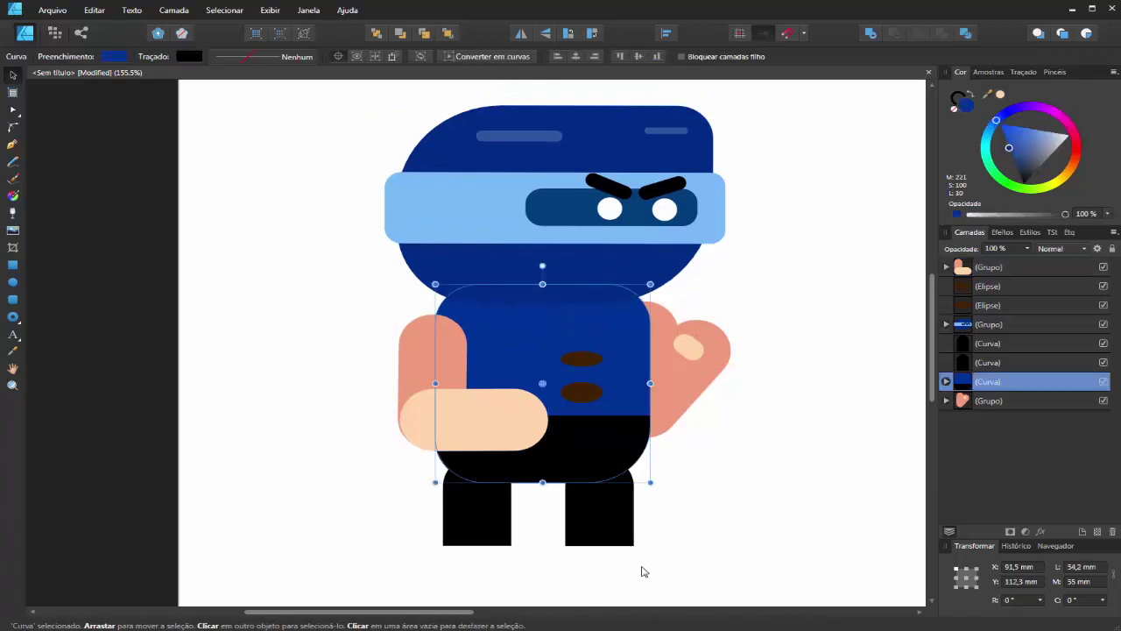
left_click_drag(623, 460, 778, 438)
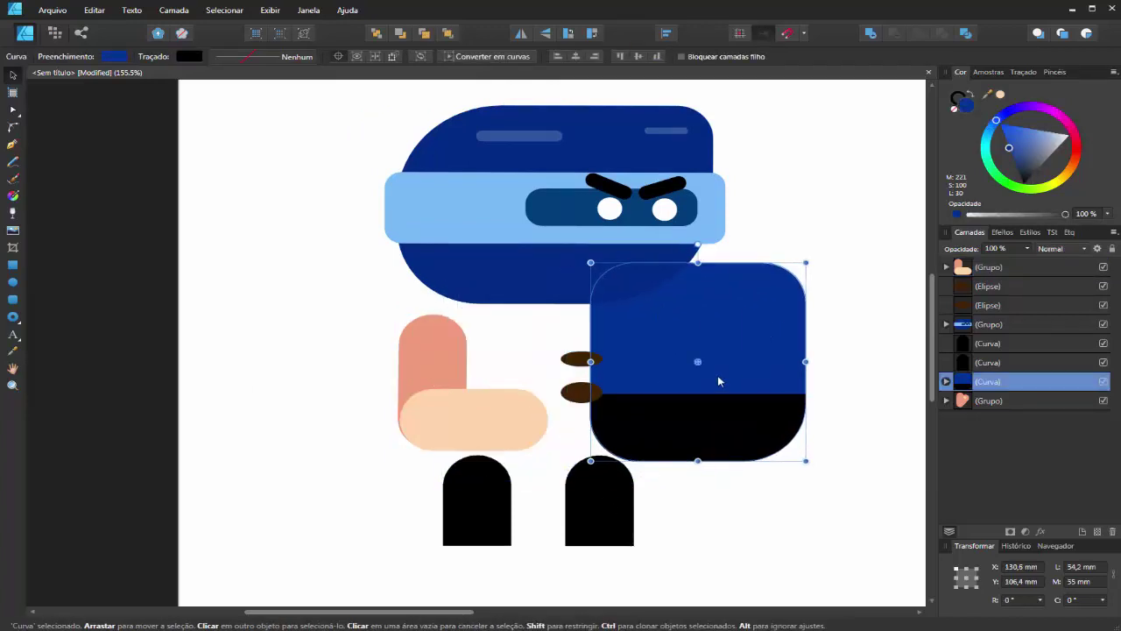
key("ctrl+z")
left_click(598, 360, "shift")
left_click(600, 392, "shift")
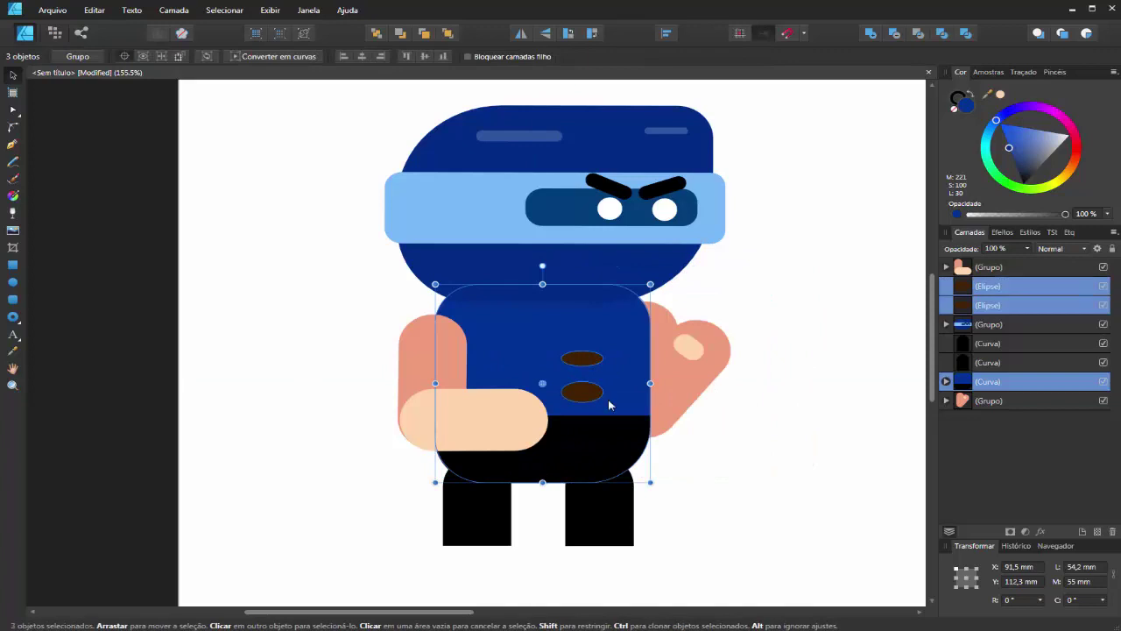
left_click(94, 58)
left_click(371, 267)
left_click_drag(571, 325, 789, 301)
key("ctrl+z")
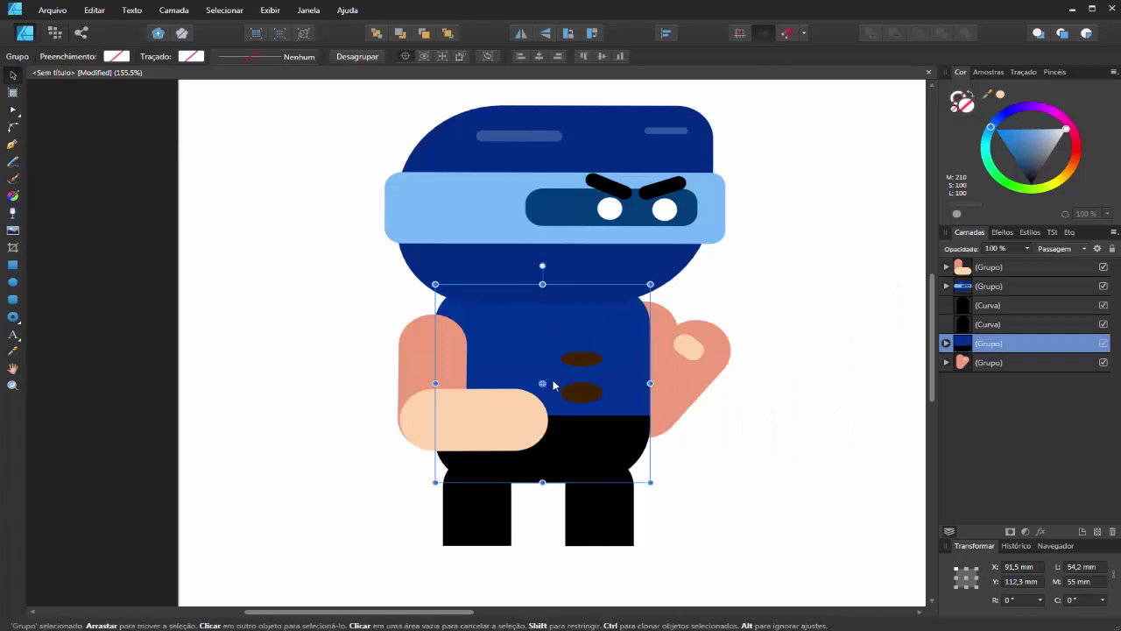
- Rotate the torso group to about 1° around an origin near its lower edge, and return the origin to the centre
left_click_drag(543, 263, 543, 328)
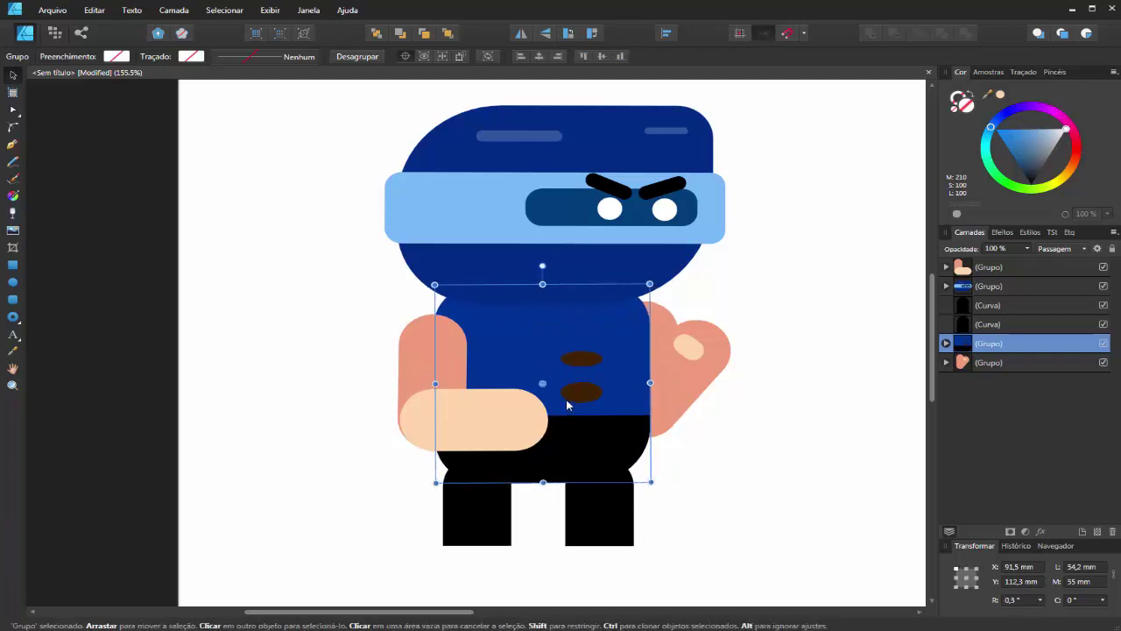
left_click_drag(543, 386, 541, 473)
mouse_move(541, 268)
left_mouse_down()
mouse_move(600, 272)
mouse_move(500, 278)
mouse_move(566, 276)
mouse_move(540, 283)
left_mouse_up()
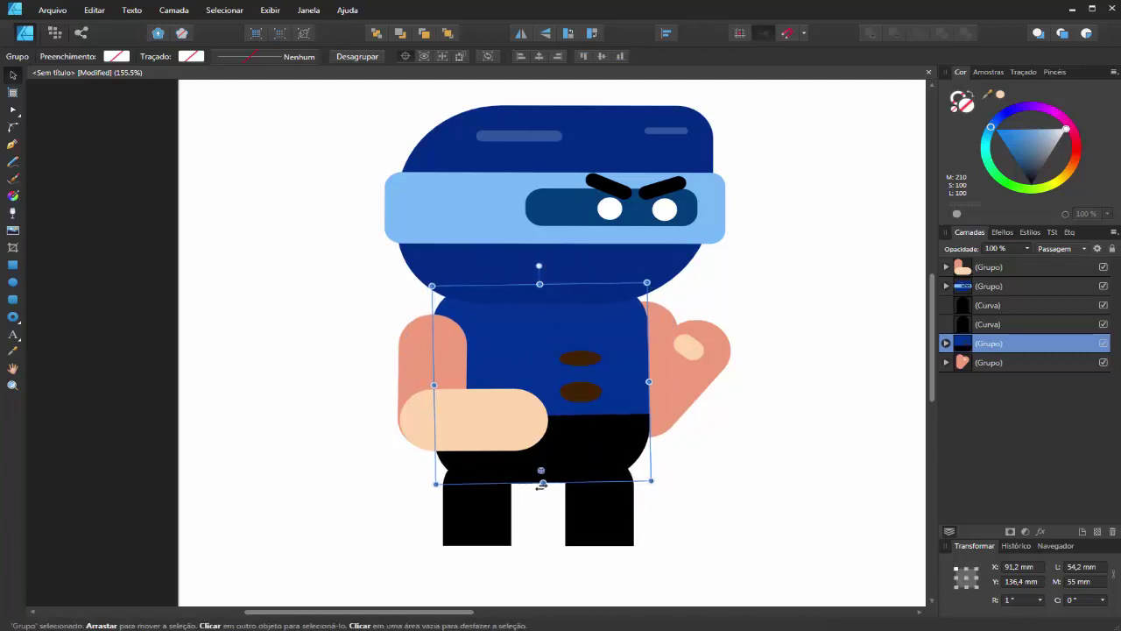
left_click_drag(543, 471, 544, 379)
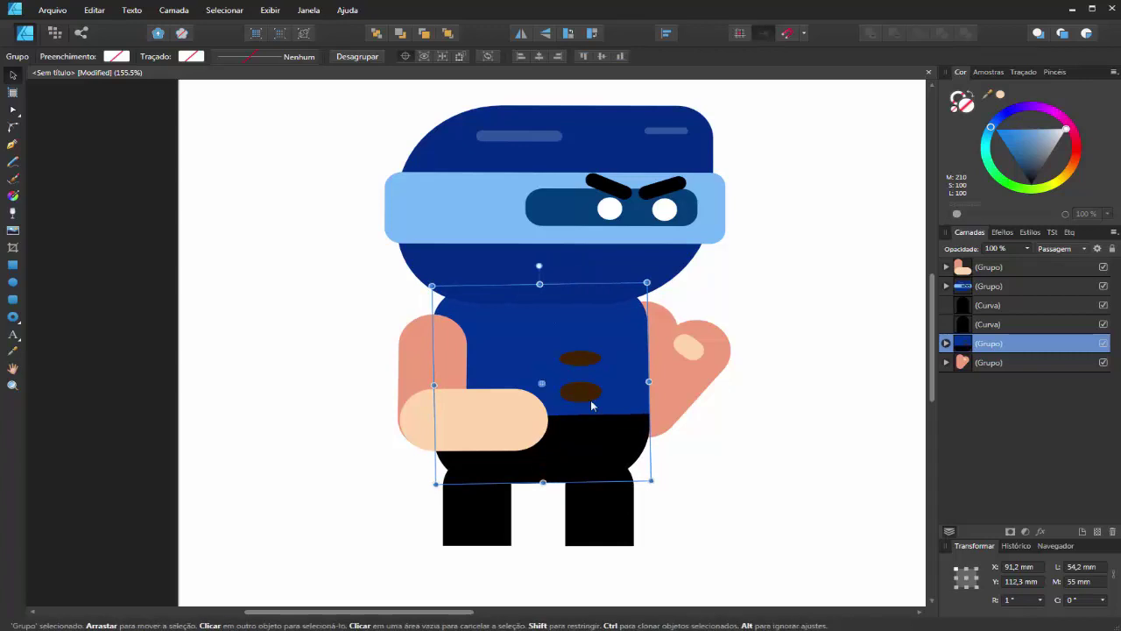
left_click(821, 488)
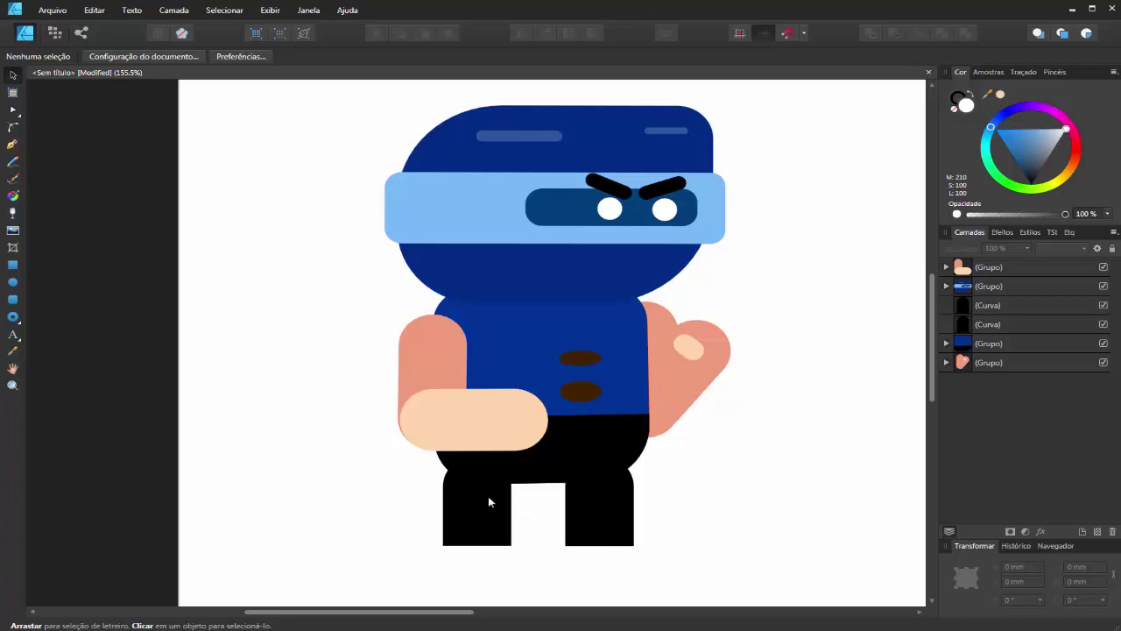
- Rotate the front arm group to about 3.2° and move it to about X 65.7 mm, Y 94.9 mm
left_click(456, 421)
mouse_move(473, 295)
left_mouse_down()
mouse_move(462, 272)
mouse_move(445, 272)
mouse_move(467, 342)
mouse_move(429, 255)
mouse_move(471, 308)
mouse_move(474, 298)
left_mouse_up()
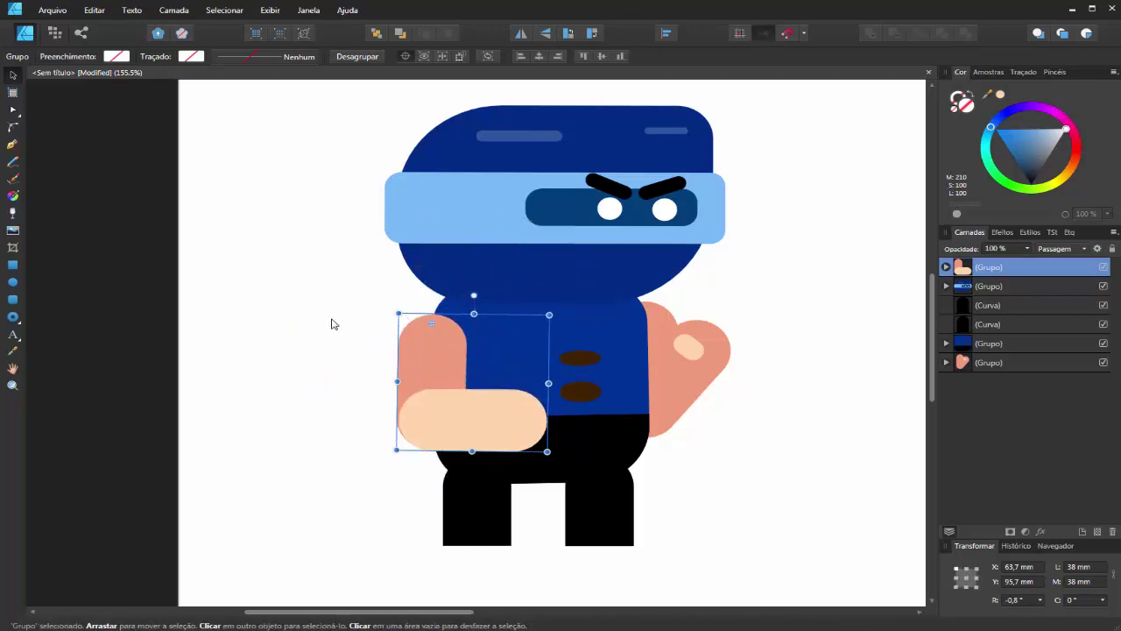
key("space")
left_click_drag(769, 289, 698, 285)
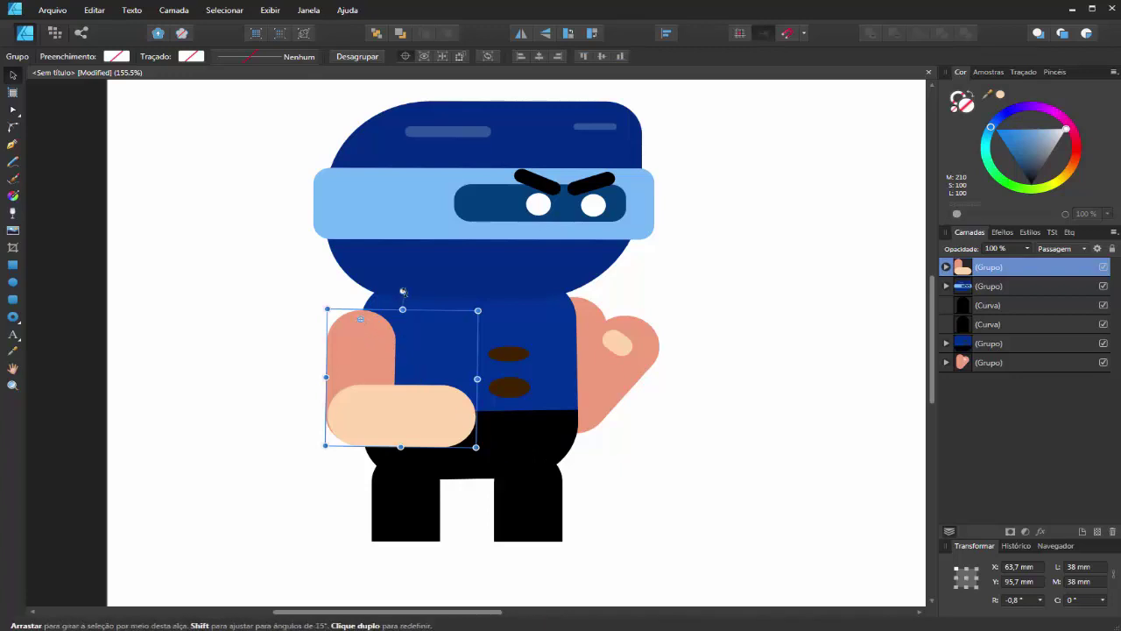
mouse_move(403, 291)
left_mouse_down()
mouse_move(375, 273)
mouse_move(333, 275)
mouse_move(379, 336)
mouse_move(401, 288)
left_mouse_up()
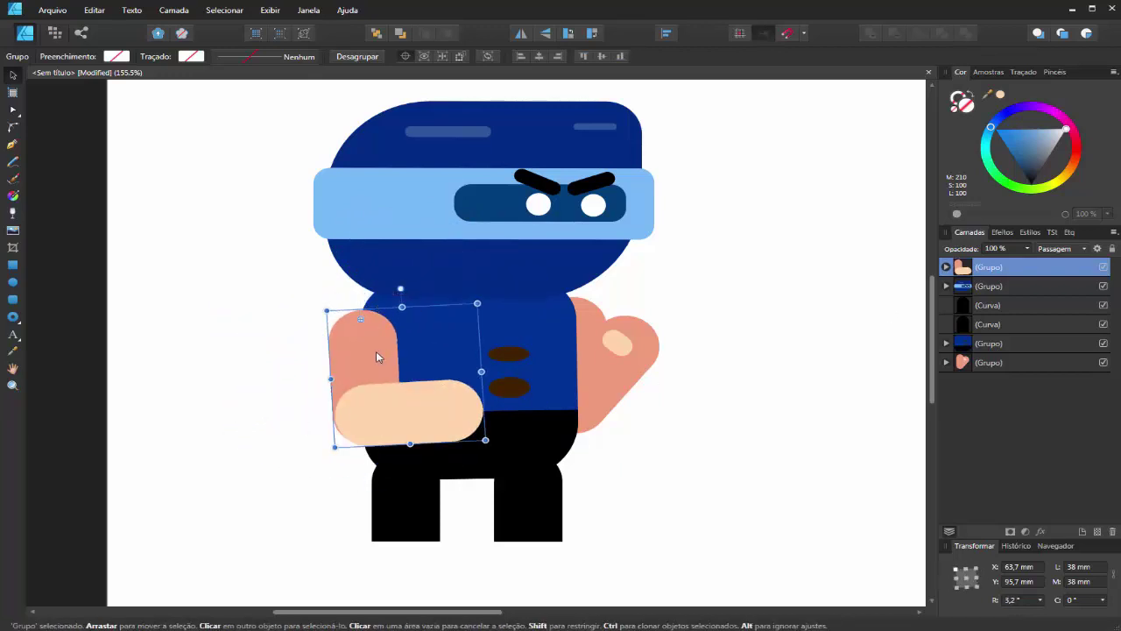
mouse_move(358, 360)
left_mouse_down()
mouse_move(443, 343)
mouse_move(394, 366)
mouse_move(372, 356)
left_mouse_up()
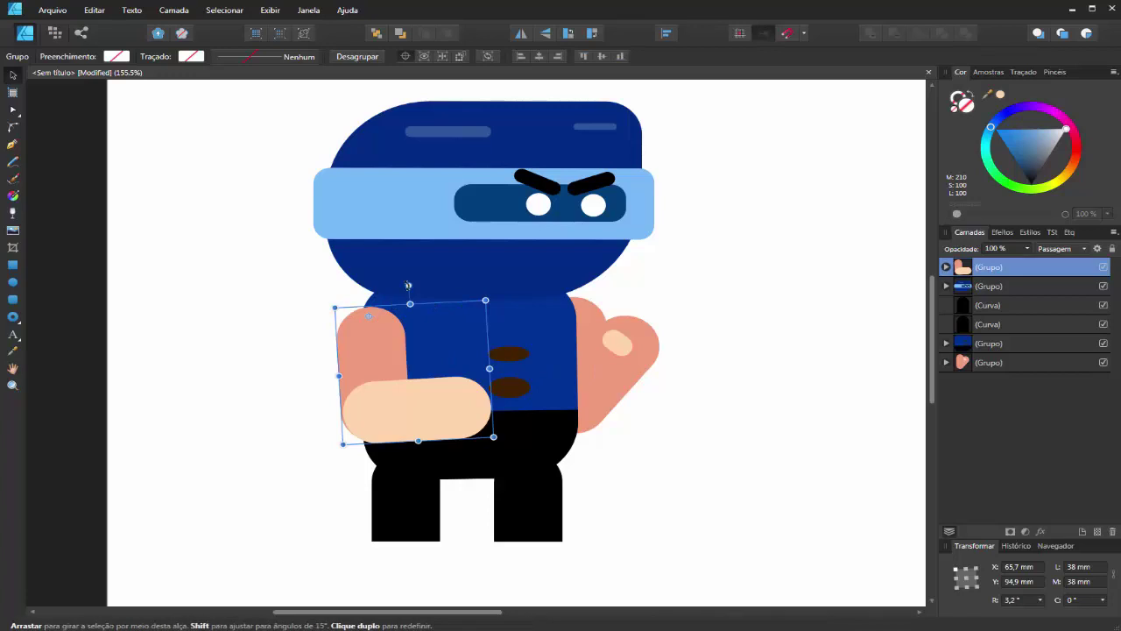
- Raise the front arm group across the chest to about 61.9° and move it to about X 68.1 mm, Y 96.8 mm
left_click_drag(408, 285, 361, 279)
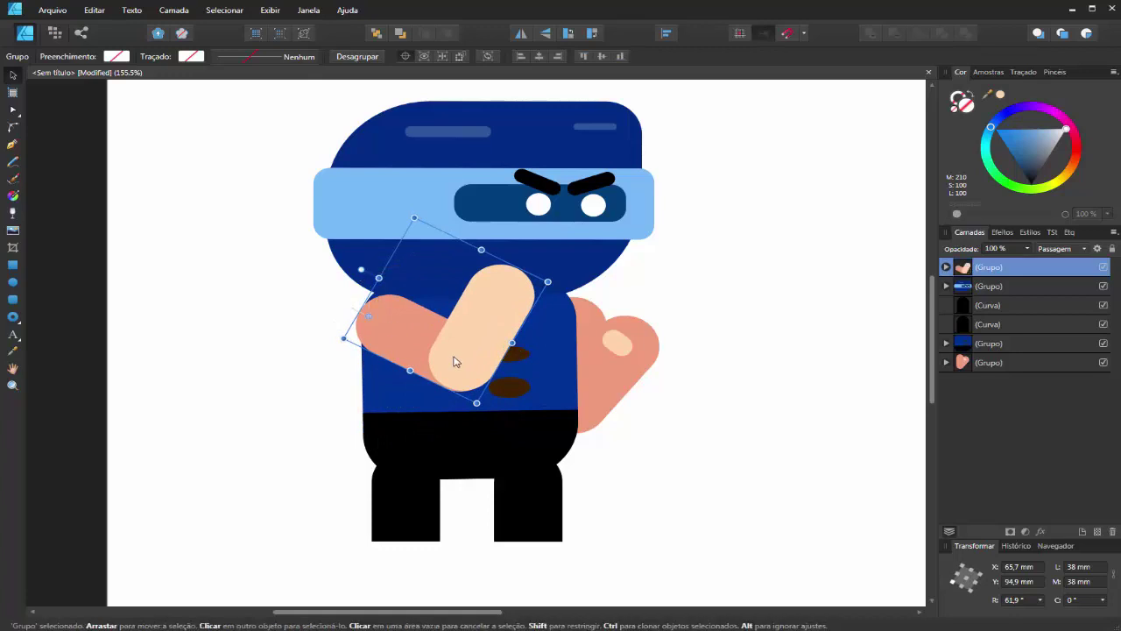
left_click_drag(438, 338, 526, 343)
left_click_drag(528, 342, 440, 344)
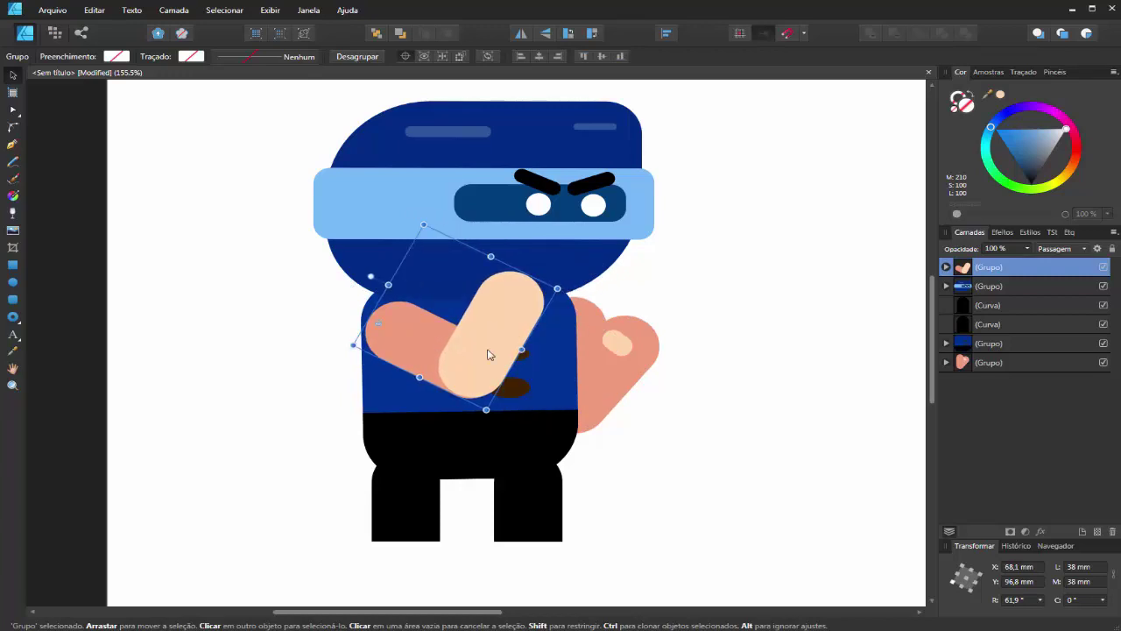
- Rotate the light forearm inside the front arm group outward so the arm stretches across the chest
double_click(487, 354)
left_click_drag(447, 410, 348, 318)
left_click(390, 333)
left_click(536, 396)
left_click_drag(540, 401, 552, 361)
left_click(681, 403)
left_click(420, 322)
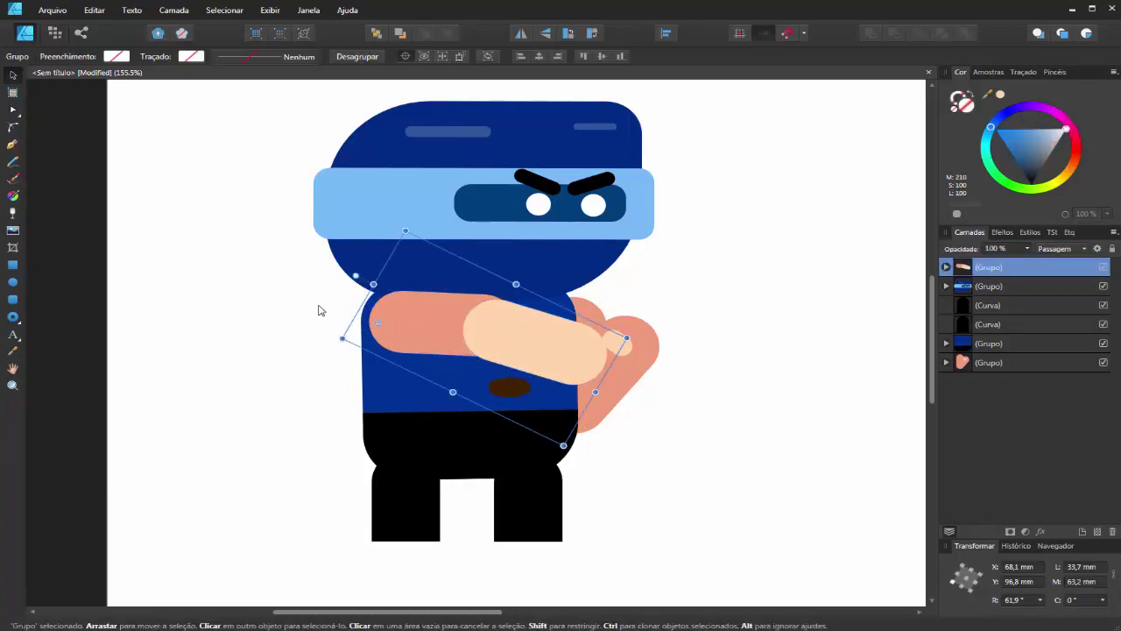
- Rotate the front arm group to about 67.4° and raise its forearm until it is nearly in line with the upper arm
left_click_drag(356, 277, 345, 279)
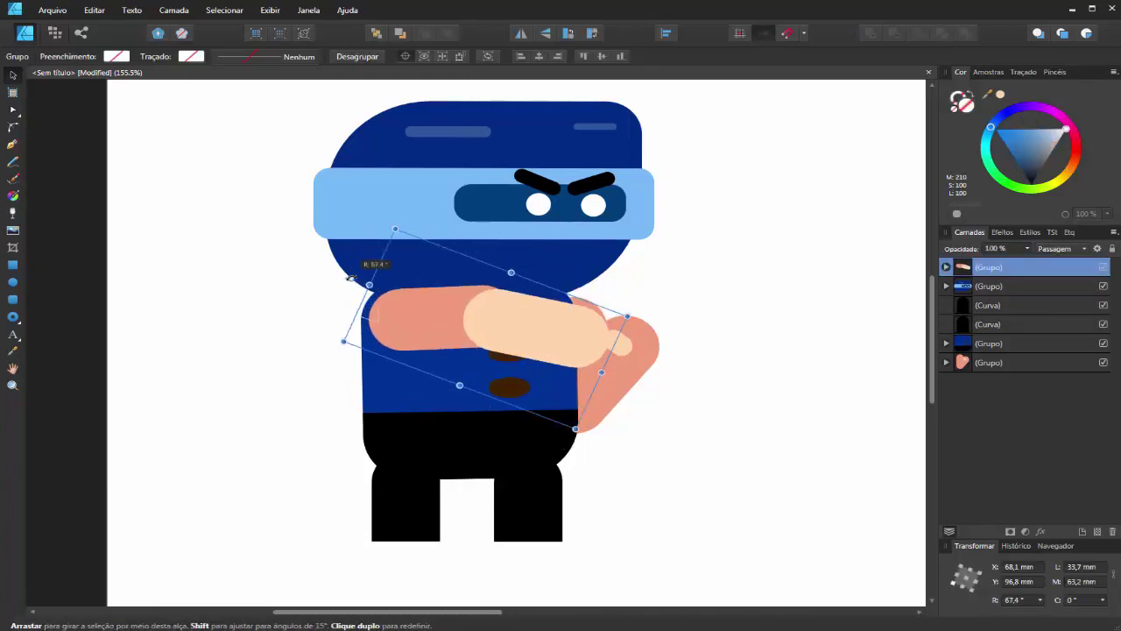
double_click(566, 318)
left_click_drag(445, 309, 429, 327)
left_click(302, 403)
left_click(406, 317)
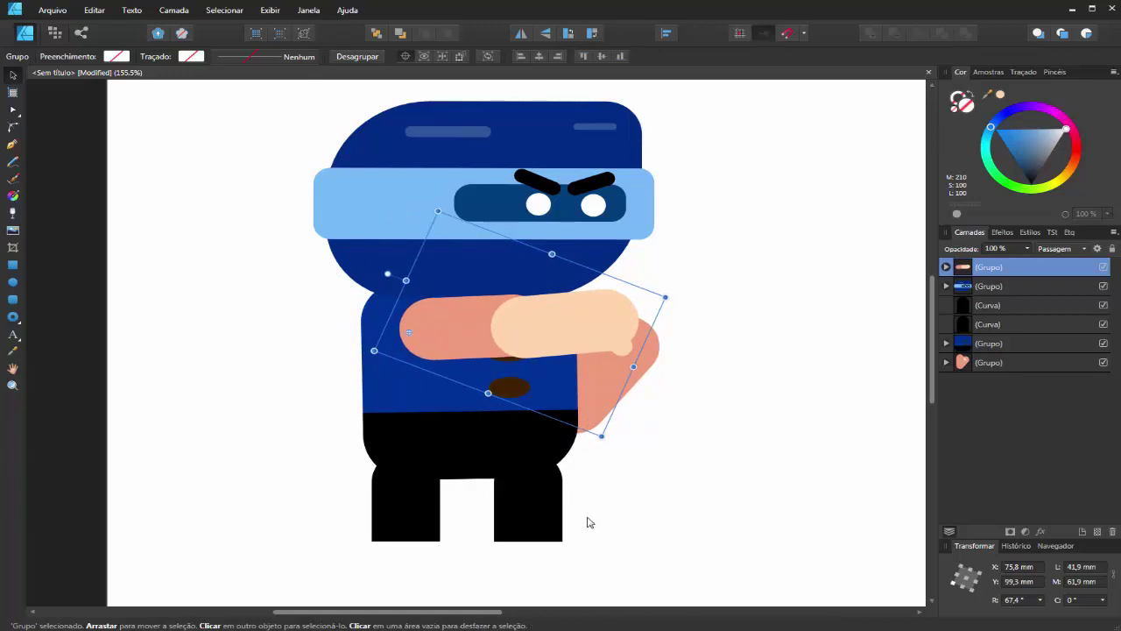
- Try leaning the torso group to about -8.5° and moving the front arm to about X 70.9 mm, Y 101.2 mm
left_click(443, 478)
left_click_drag(468, 259, 490, 262)
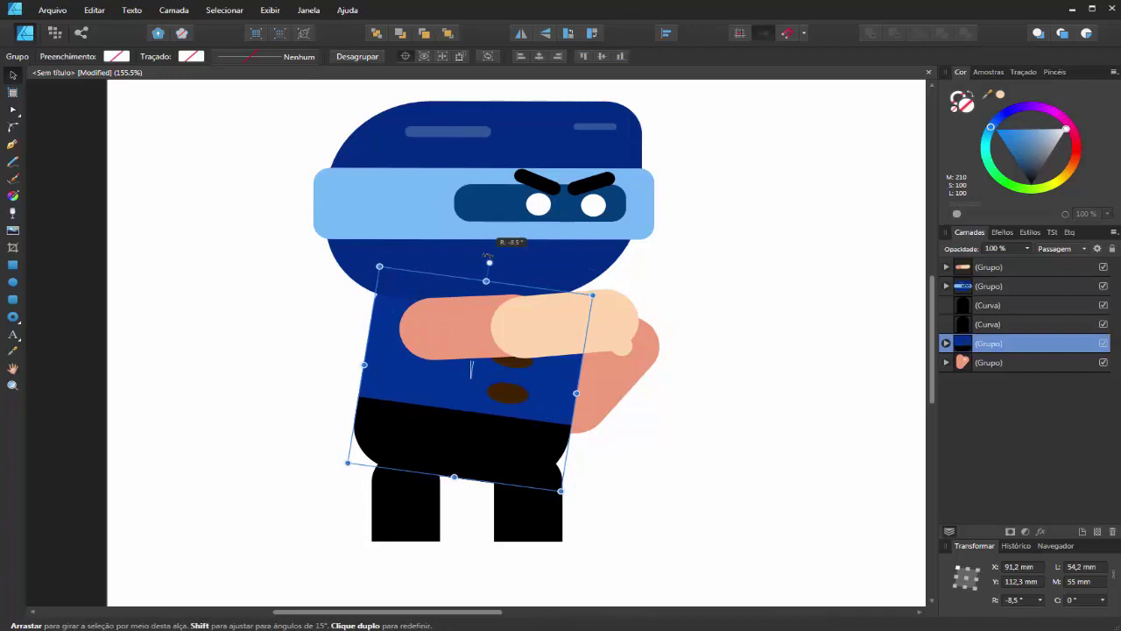
left_click(432, 332)
left_click_drag(432, 332, 411, 340)
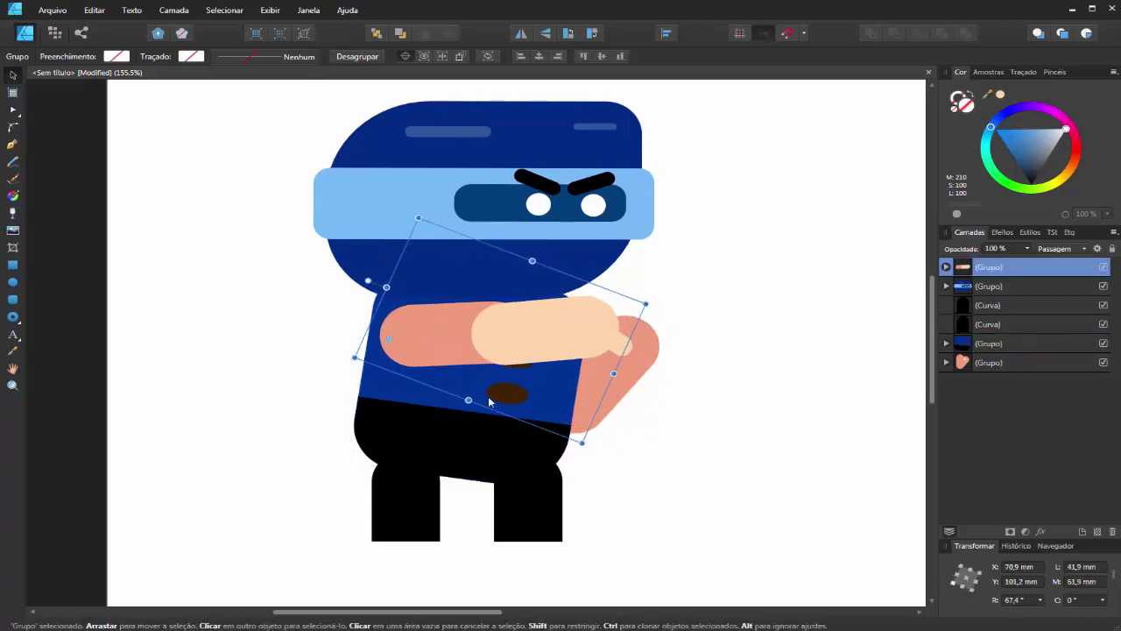
- Try rotating the back arm group to about -67° and moving it behind the torso to about X 69.9 mm, Y 113.9 mm
left_click(645, 376)
left_click_drag(600, 278, 681, 320)
left_click_drag(639, 359, 424, 372)
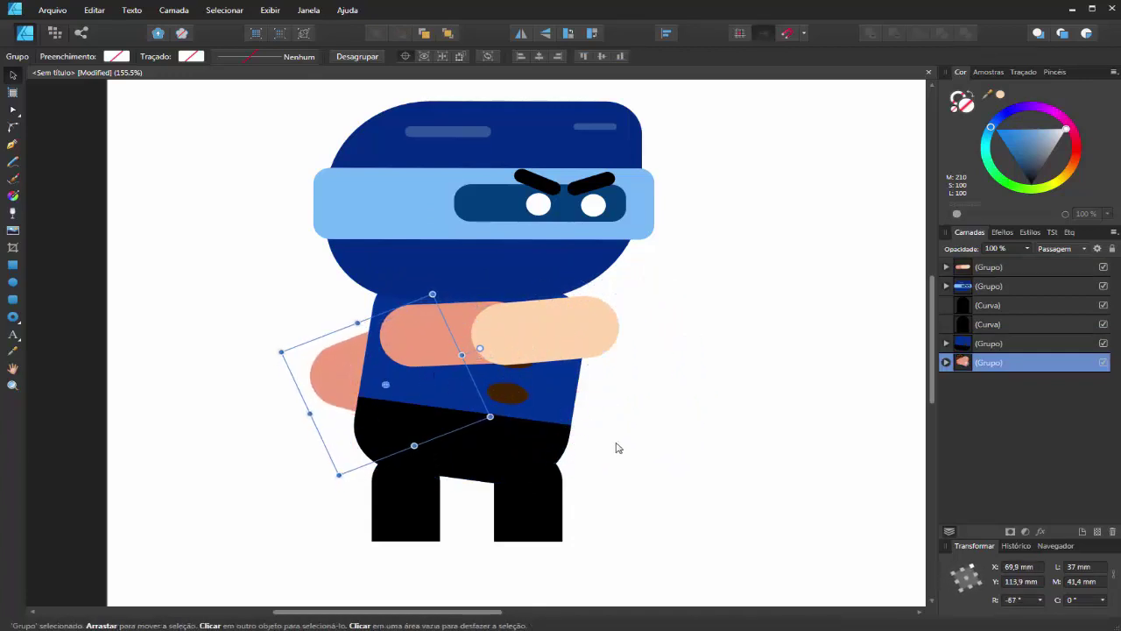
- Try tilting the head group to about -12.7° and moving it to about X 101.1 mm, Y 63 mm
left_click(522, 280)
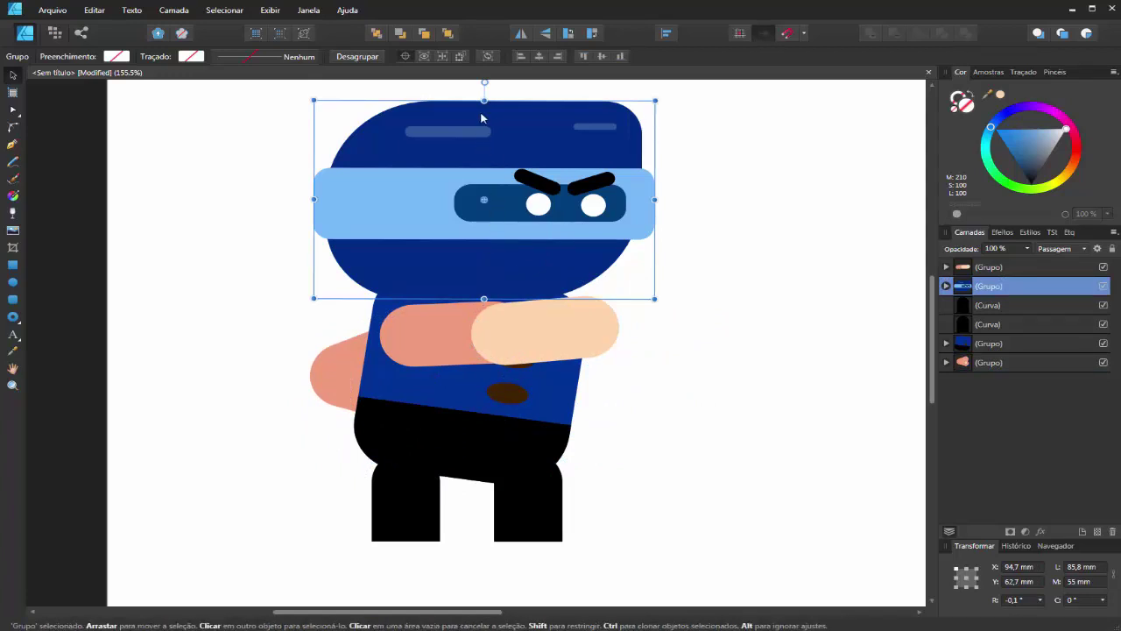
left_click_drag(483, 83, 532, 84)
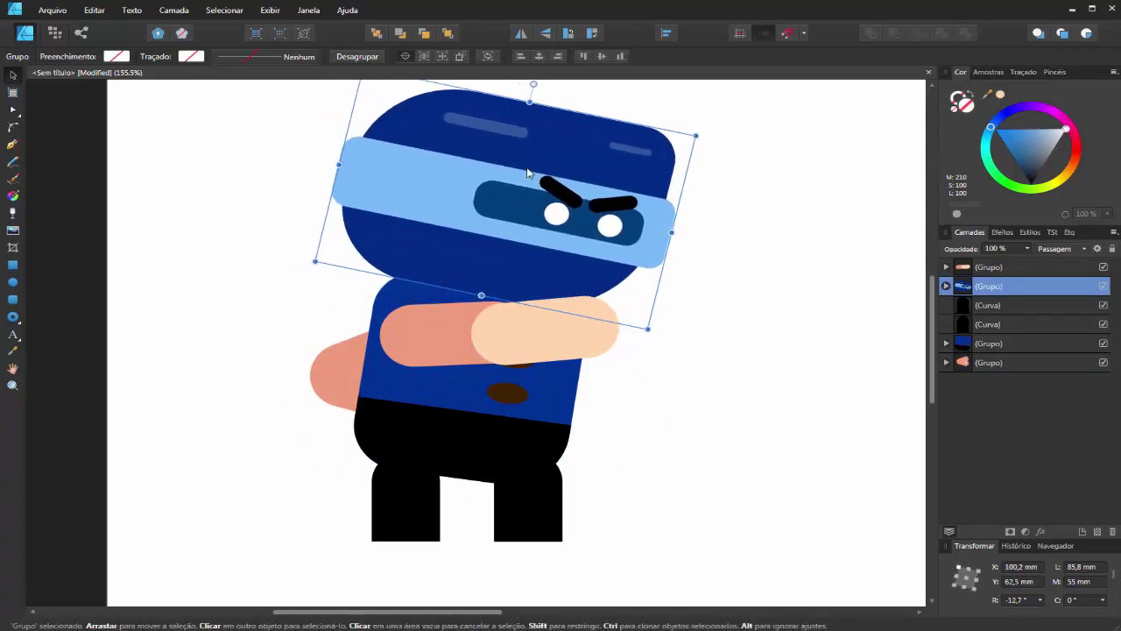
left_click_drag(596, 191, 570, 190)
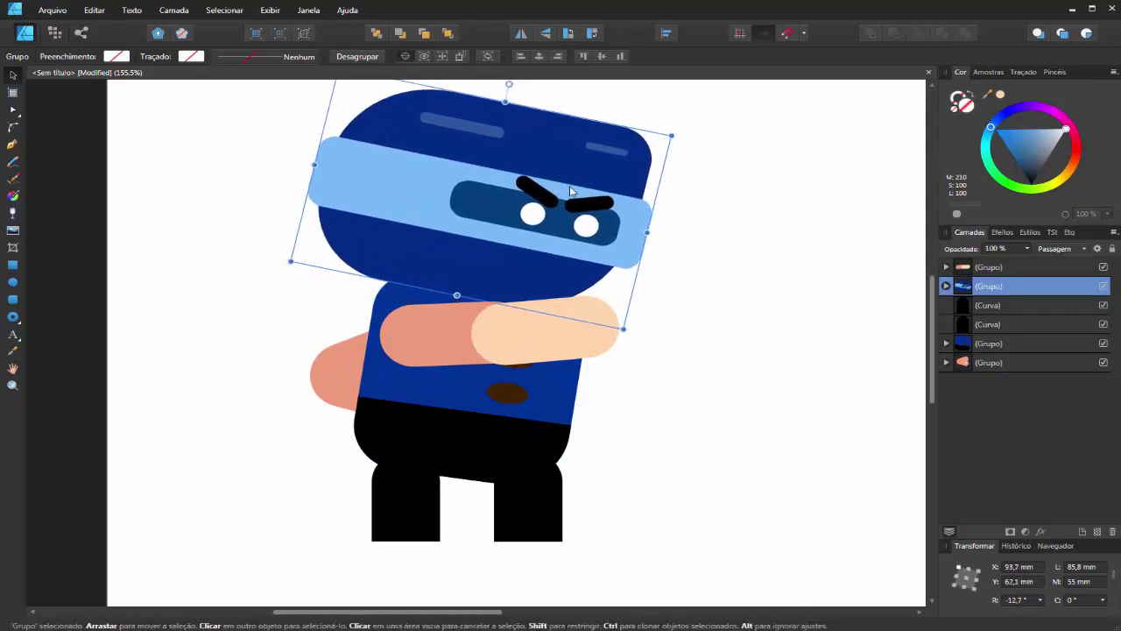
left_click_drag(568, 262, 597, 273)
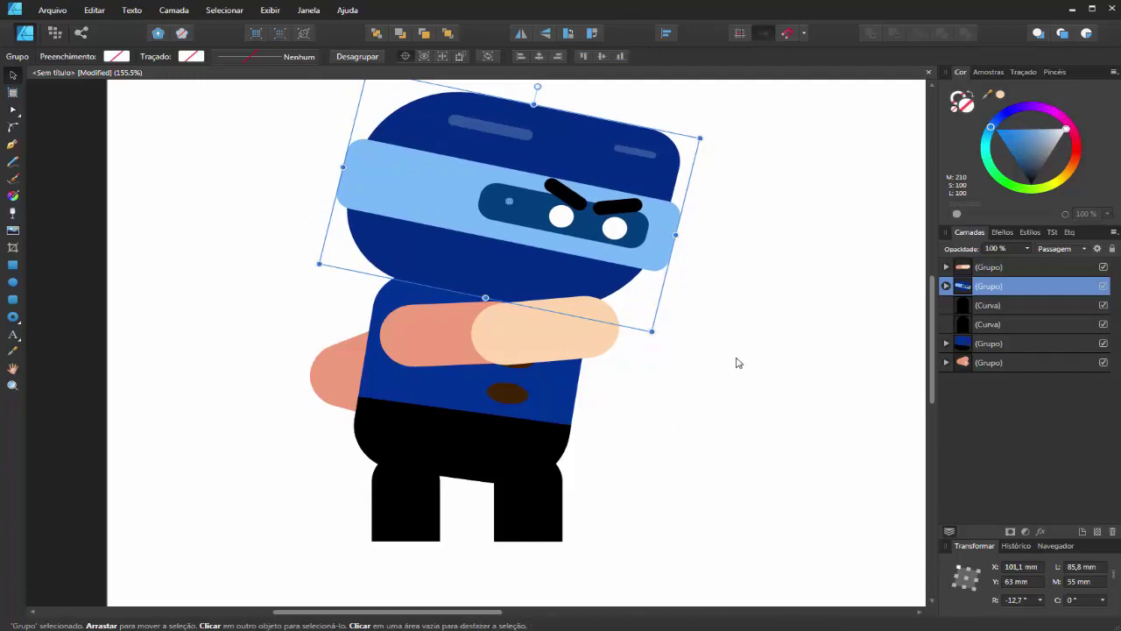
- Undo the head tilt, the back arm change, the torso lean and the last moves of the front arm
key("ctrl+z")
key("ctrl+z")
key("ctrl+z")
key("ctrl+z")
key("ctrl+z")
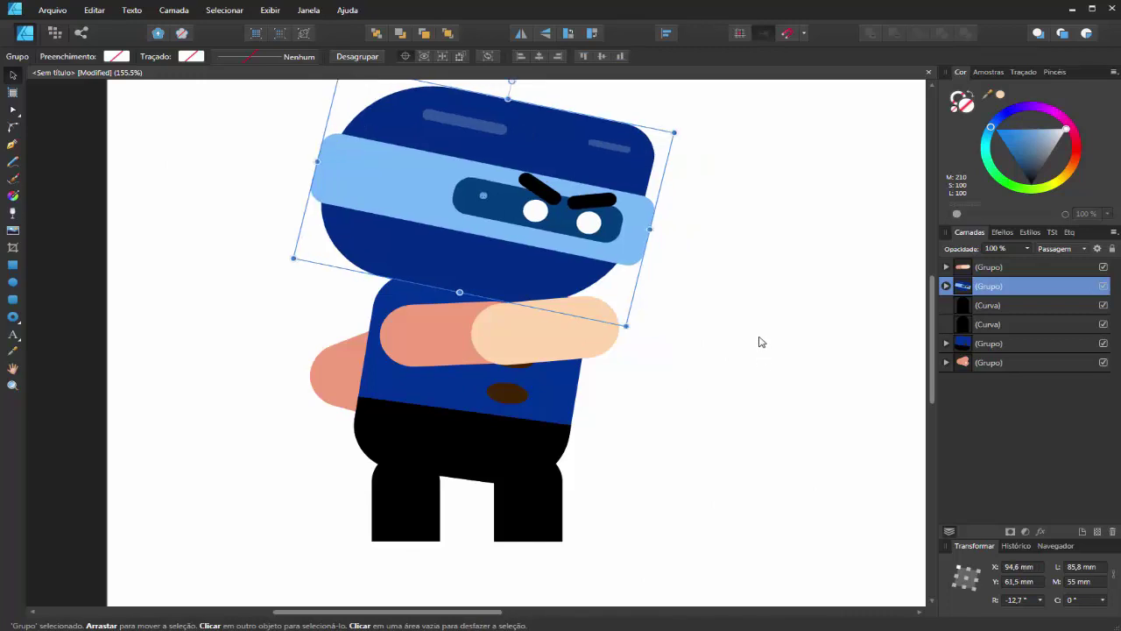
key("ctrl+z")
key("ctrl+z")
key("ctrl+z")
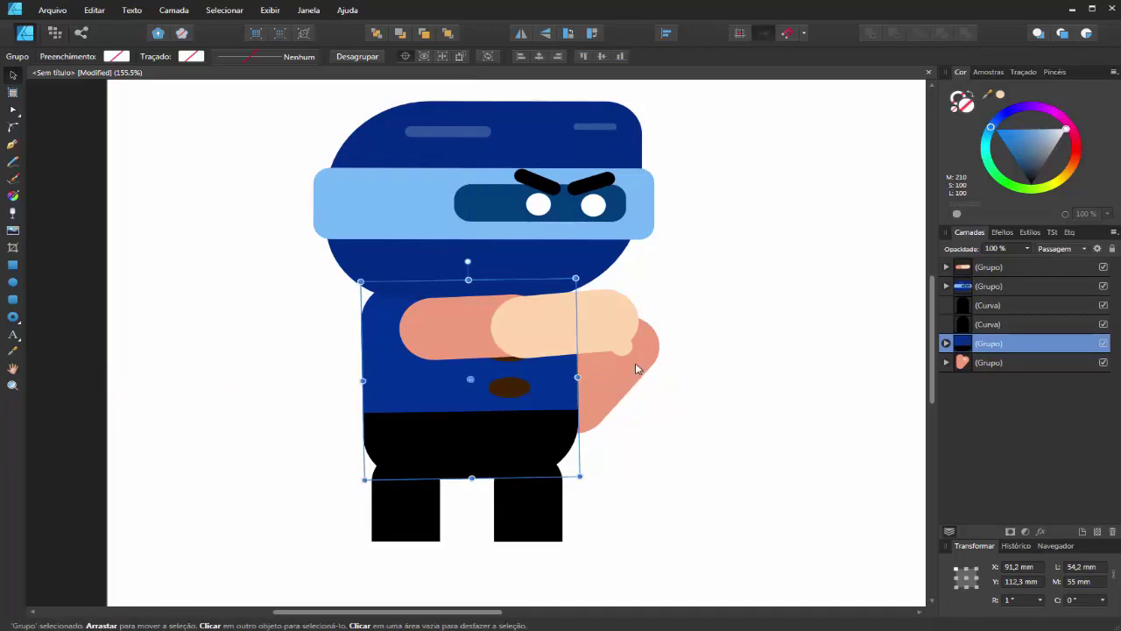
key("ctrl+z")
key("ctrl+z")
key("ctrl+z")
key("ctrl+z")
key("ctrl+z")
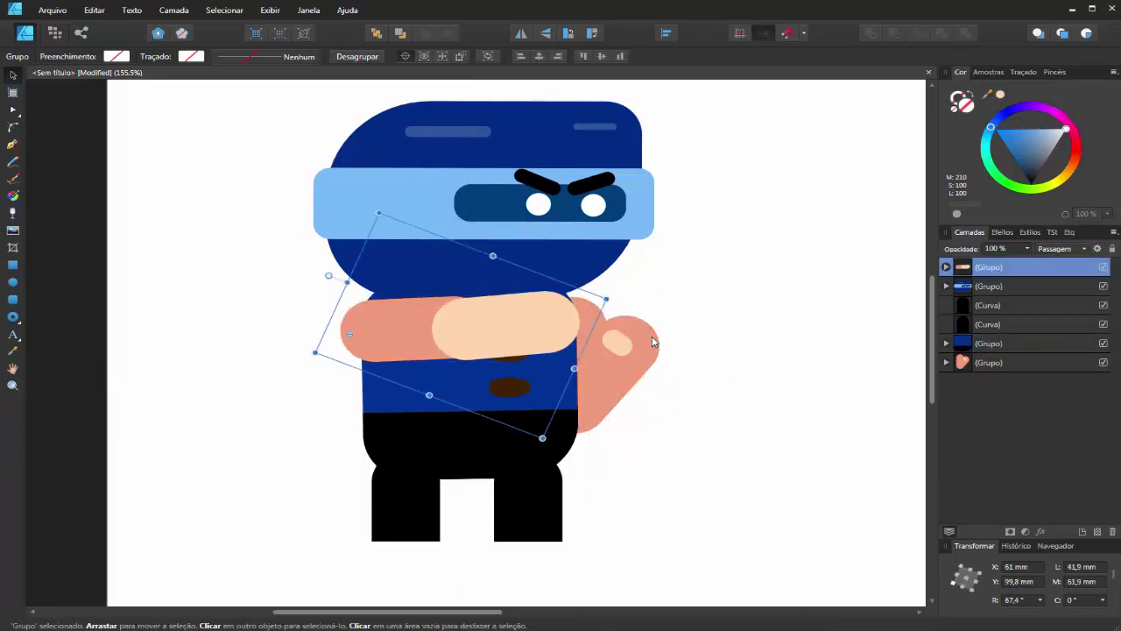
- Bend the front arm's forearm upward and rotate the whole arm group to about 51° at about X 65.2 mm, Y 100.7 mm
left_click_drag(514, 338, 530, 343)
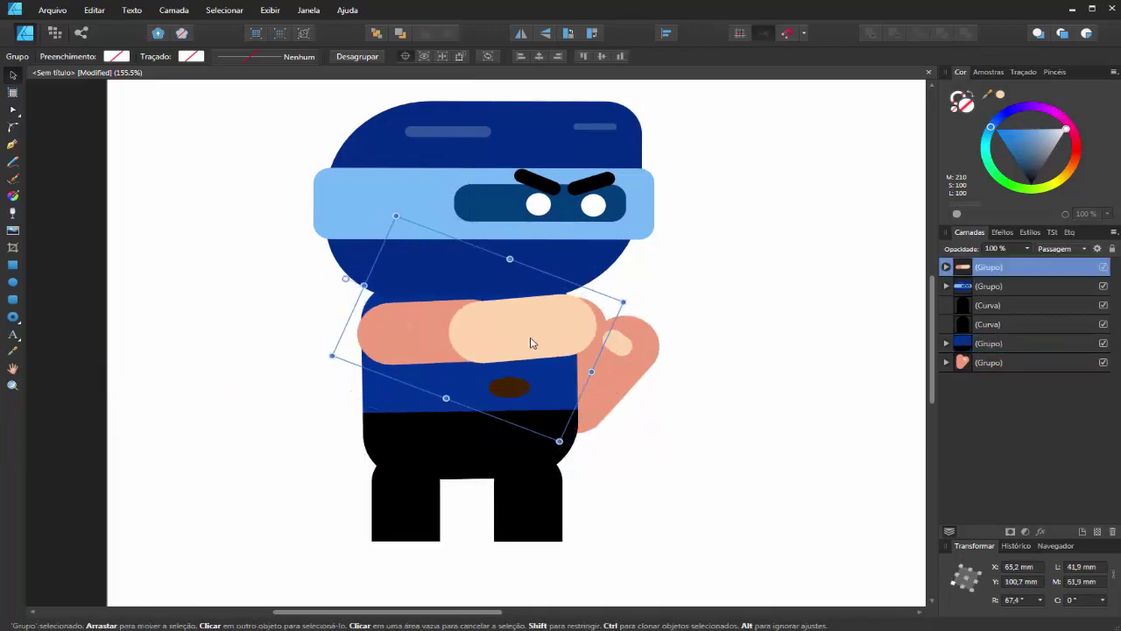
double_click(530, 334)
left_click_drag(432, 342, 461, 376)
left_click(759, 406)
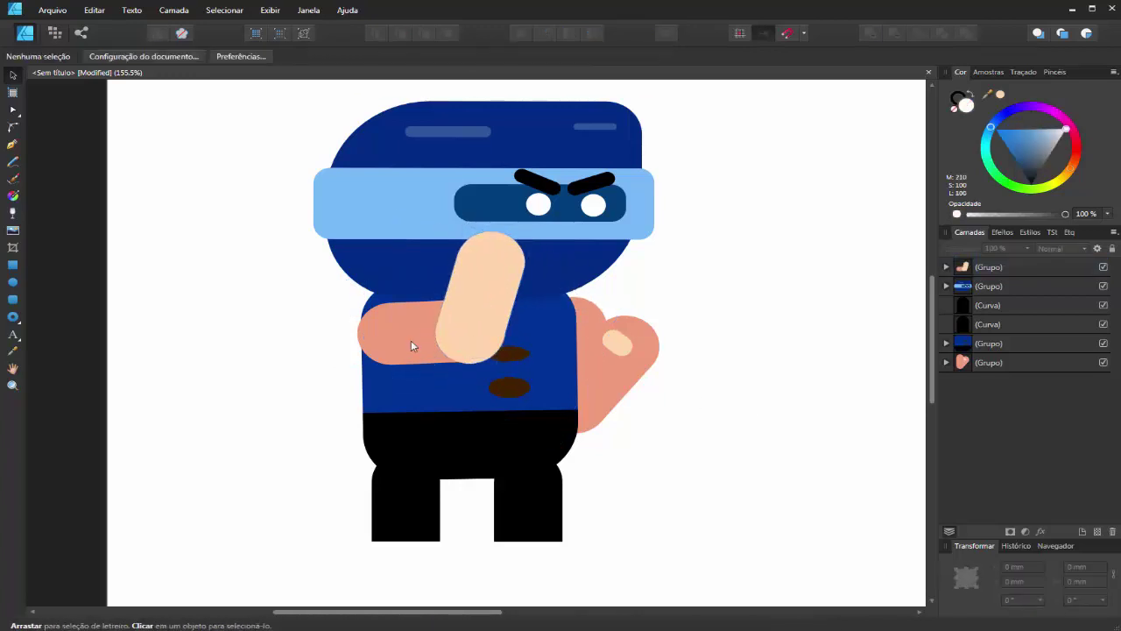
left_click(411, 344)
left_click_drag(365, 328, 474, 173)
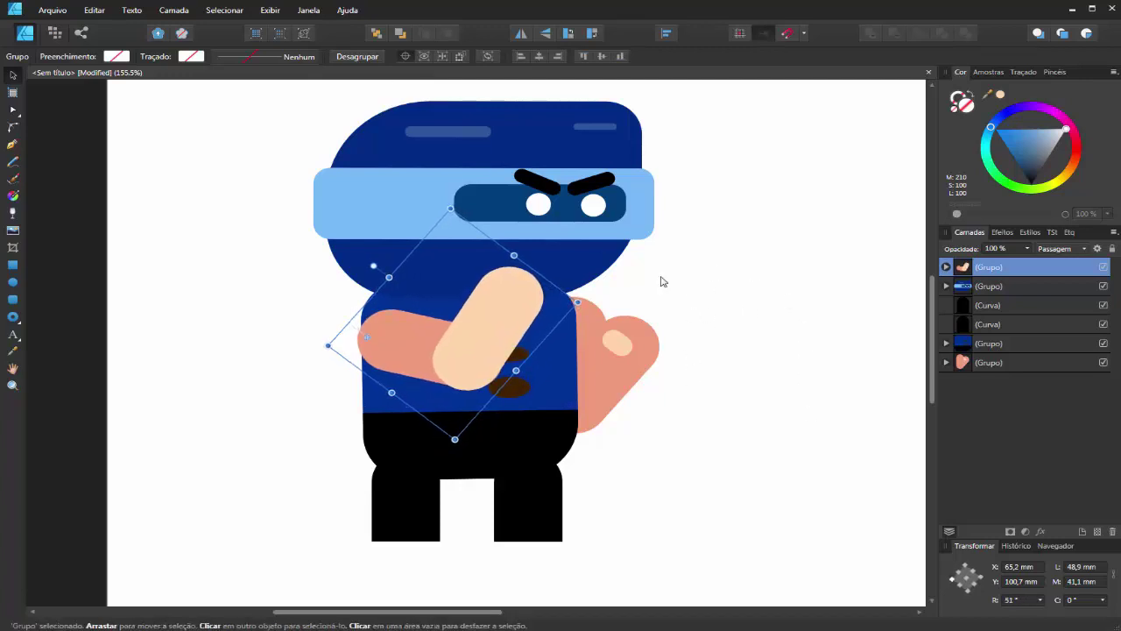
- Reposition the front arm group at the shoulder, at about X 64.7 mm, Y 99.2 mm
left_click_drag(497, 325, 593, 325)
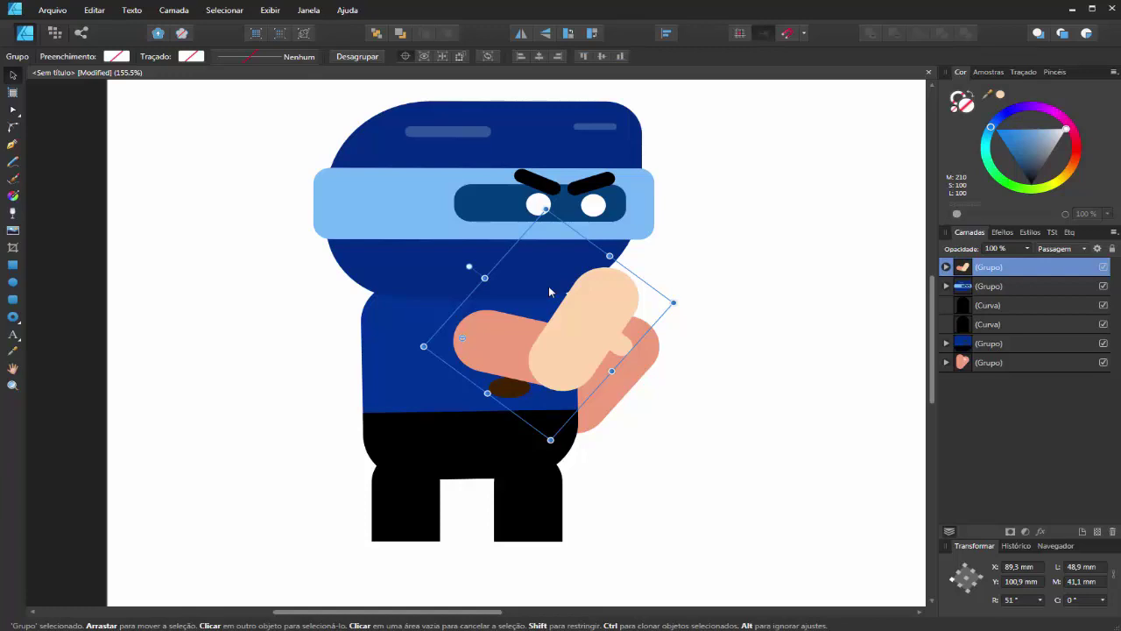
left_click_drag(507, 359, 404, 350)
left_click(708, 433)
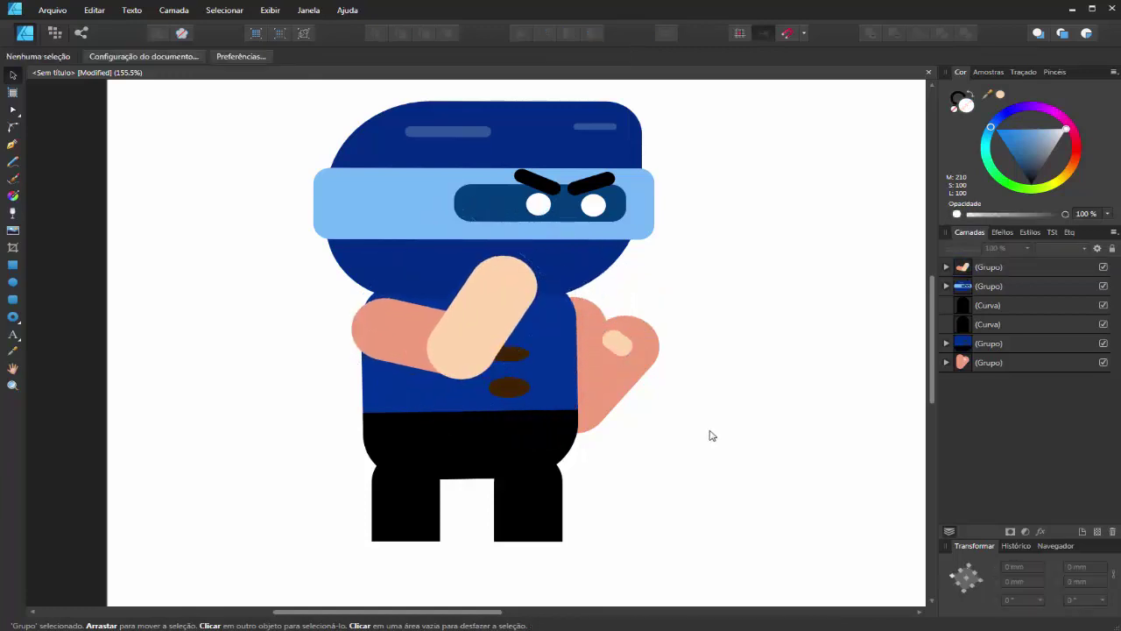
left_click(502, 324)
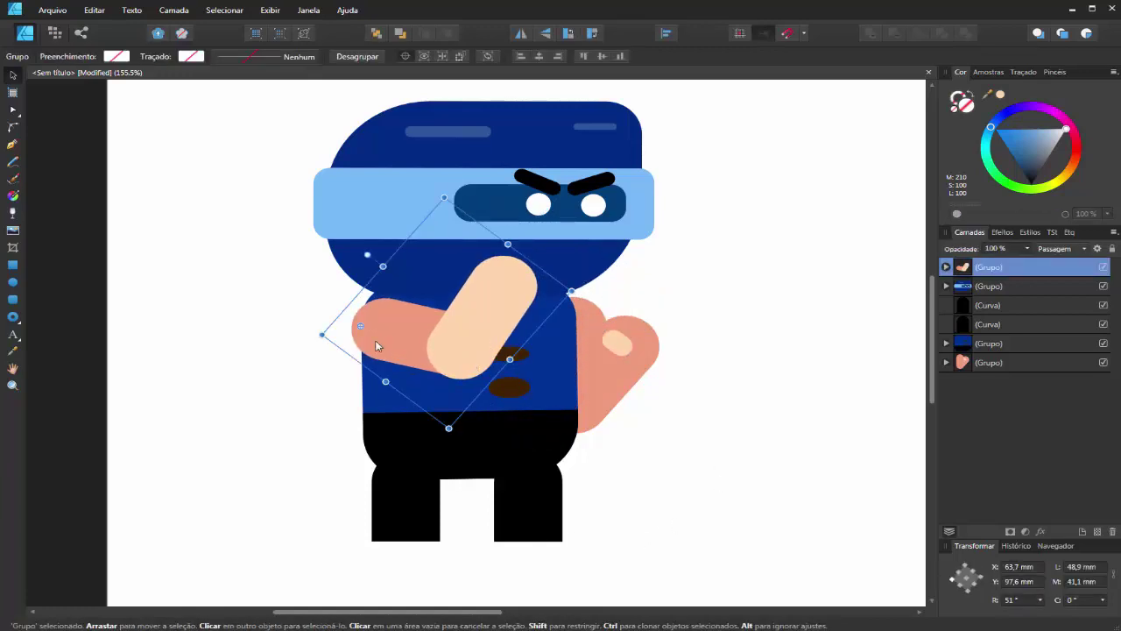
left_click_drag(482, 316, 492, 323)
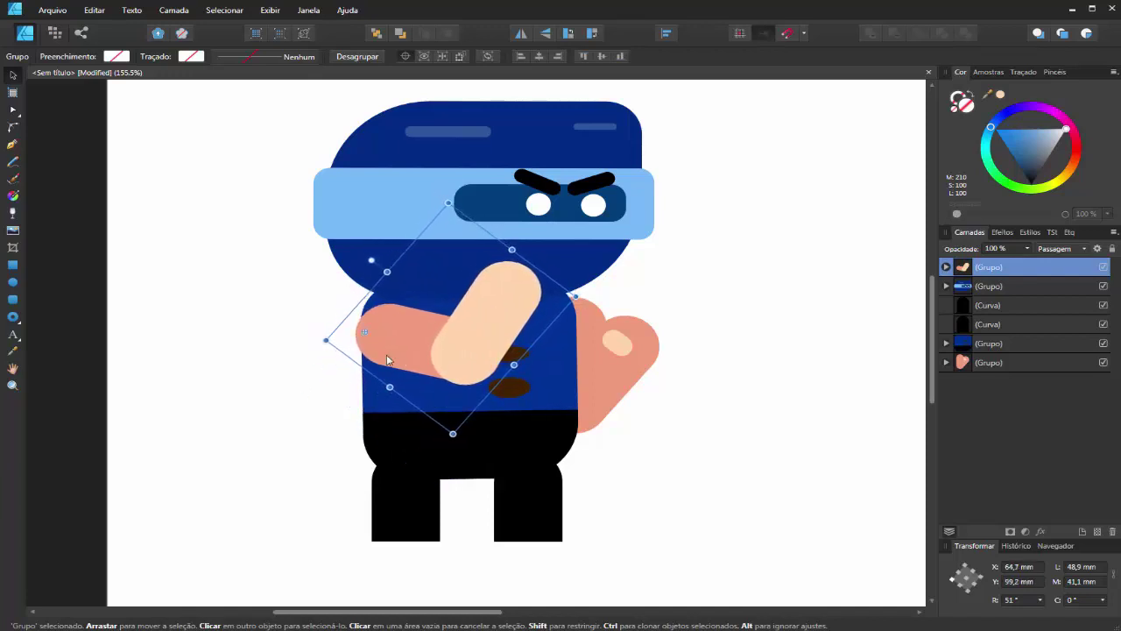
left_click(763, 366)
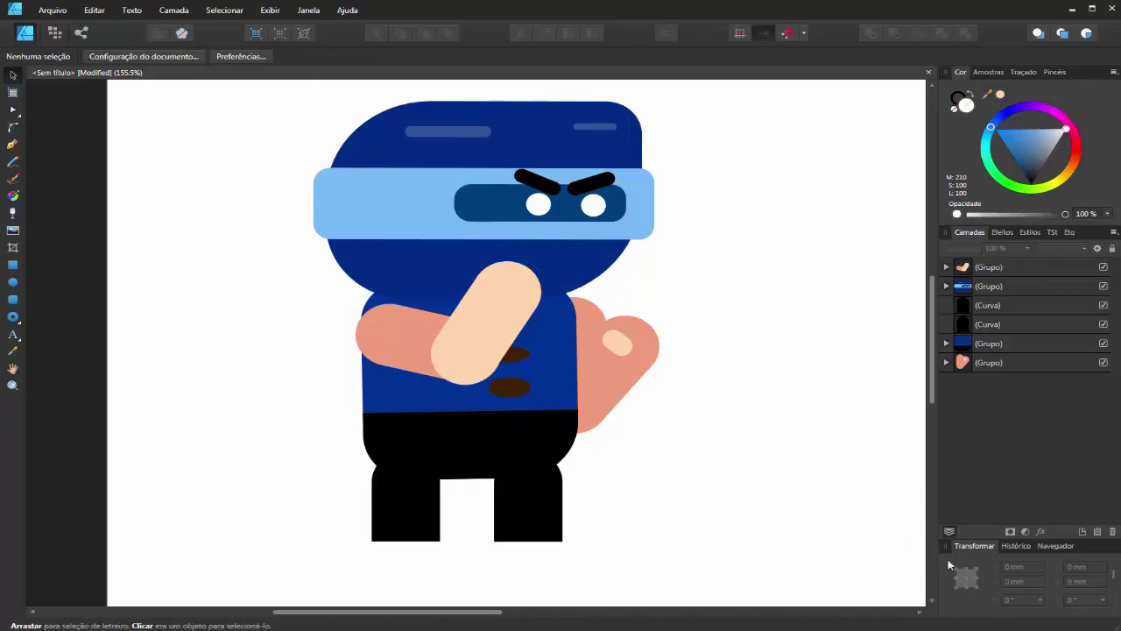
- Try deleting the front arm's light forearm, and bring it back
left_click(397, 366)
left_click(397, 353)
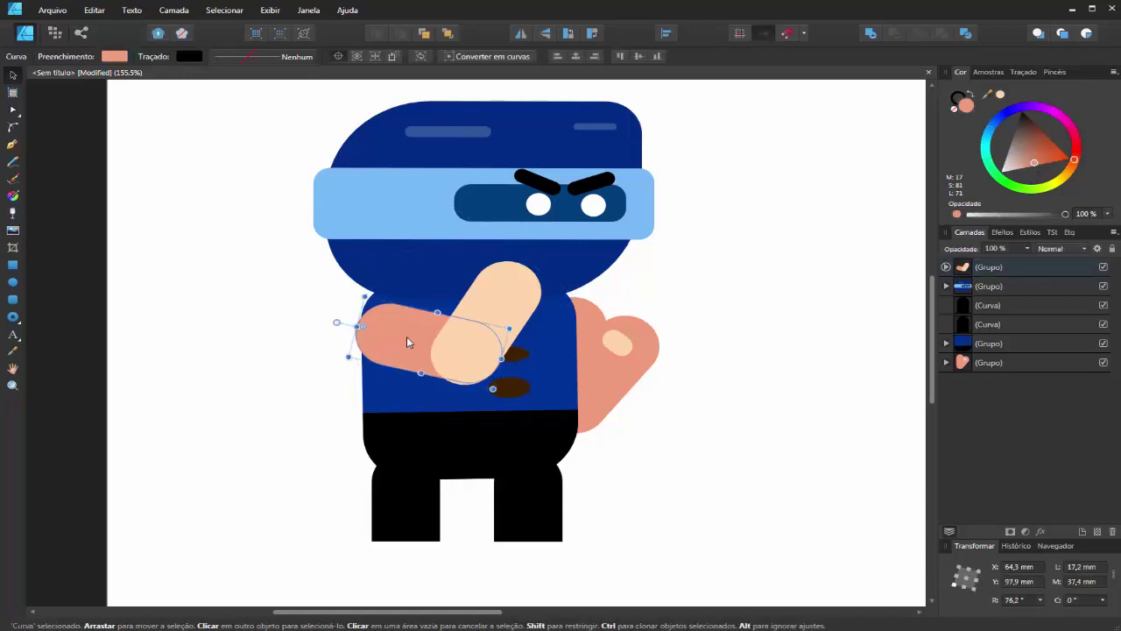
left_click(473, 333)
key("a")
left_click(771, 371)
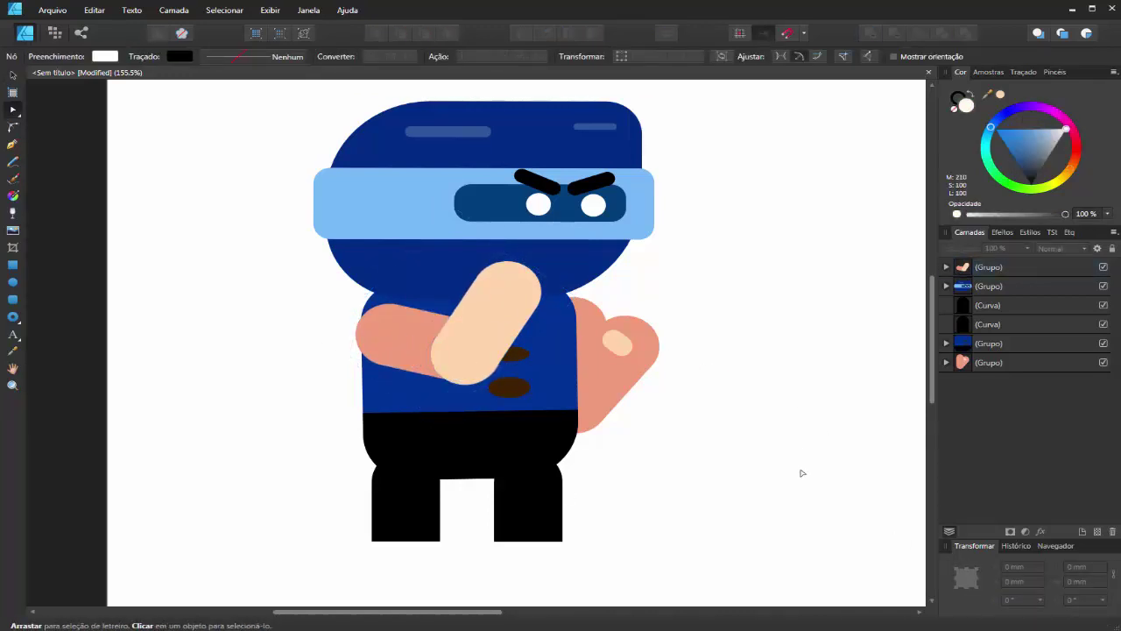
left_click(505, 338)
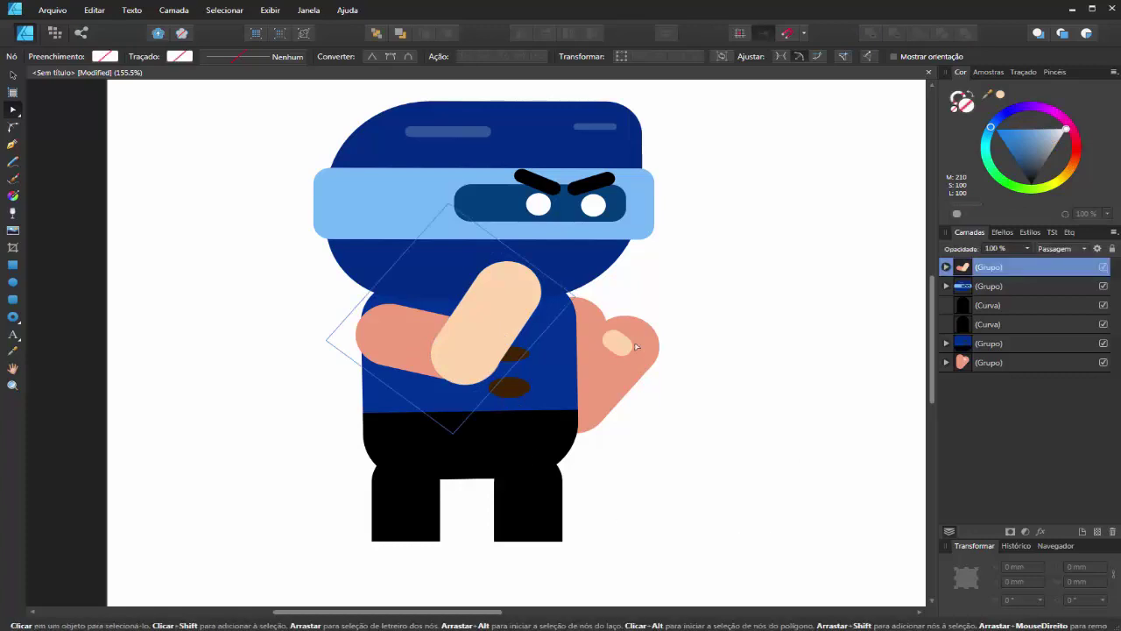
left_click(510, 306)
key("Delete")
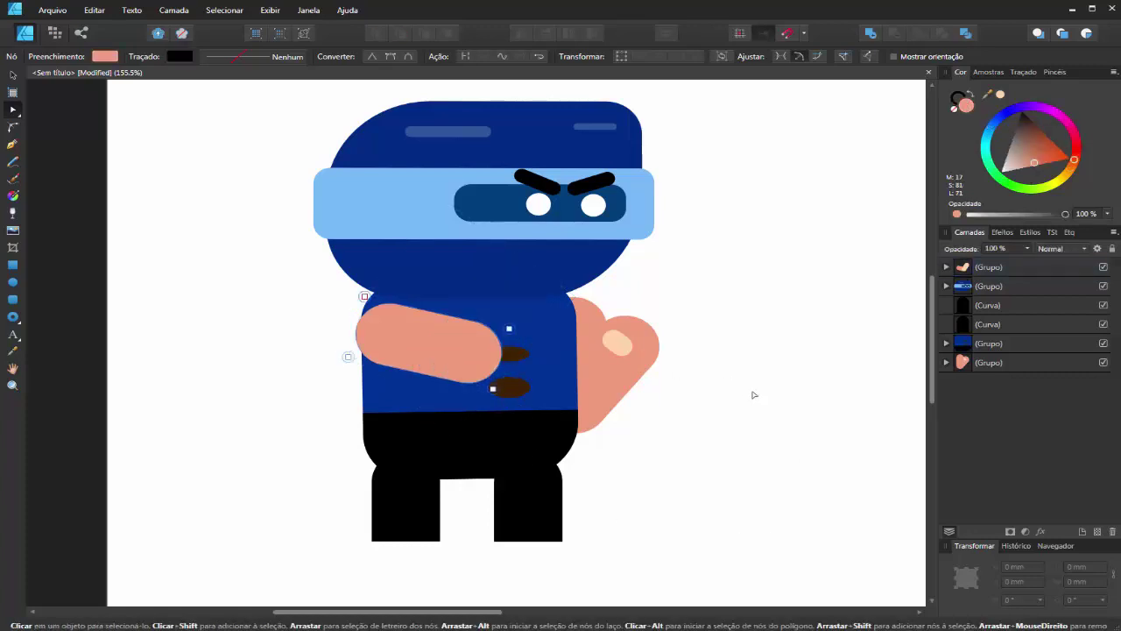
right_click(281, 461)
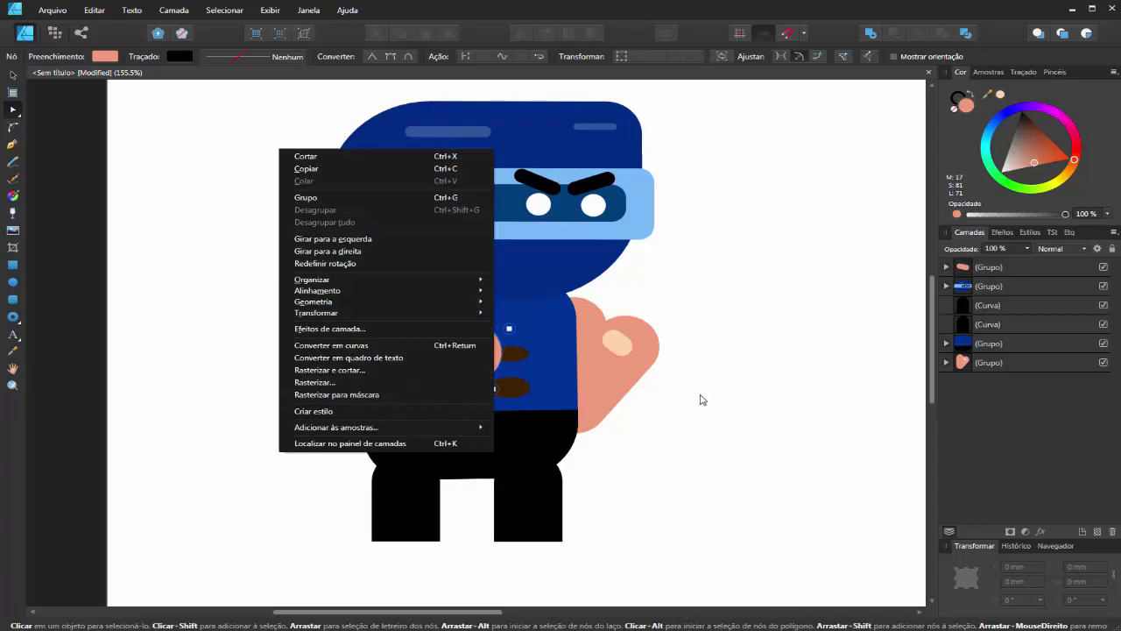
left_click(701, 400)
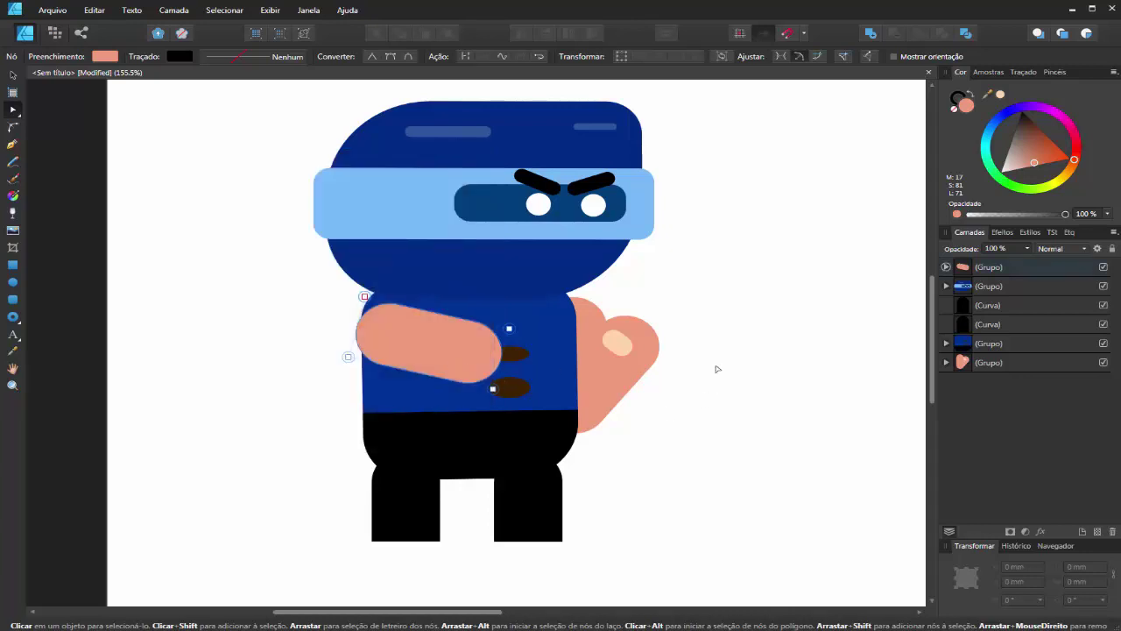
key("v")
left_click_drag(338, 321, 295, 324)
key("ctrl+v")
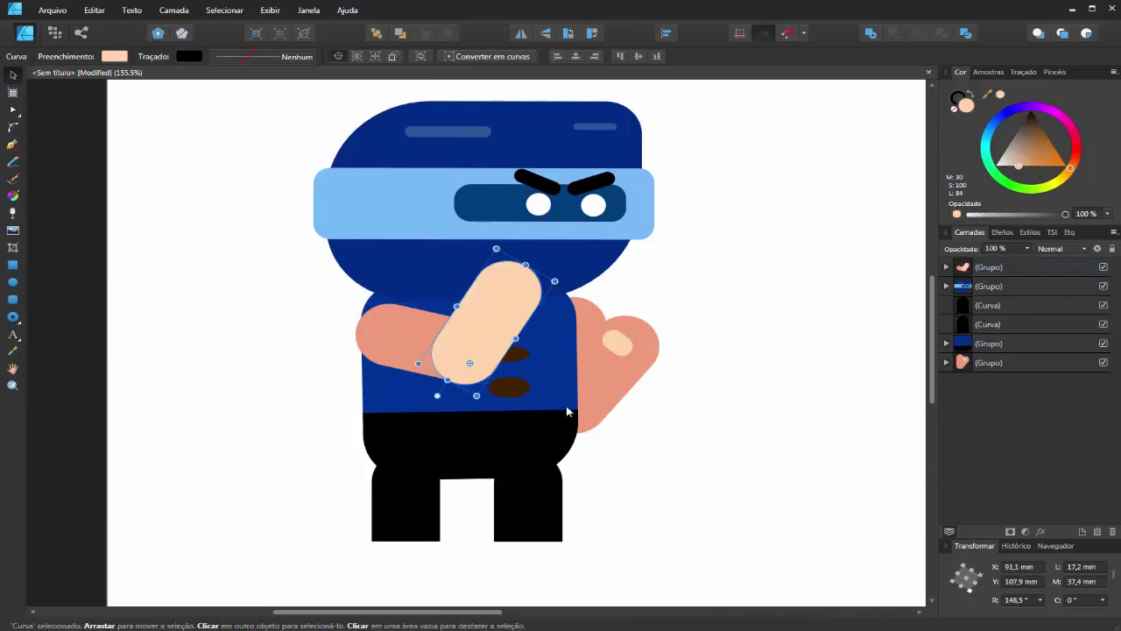
- Slightly adjust the back arm's forearm and group it with the small light thumb shape
left_click(619, 358)
double_click(628, 371)
mouse_move(541, 440)
left_mouse_down()
mouse_move(515, 326)
mouse_move(570, 413)
mouse_move(561, 450)
left_mouse_up()
left_click(711, 453)
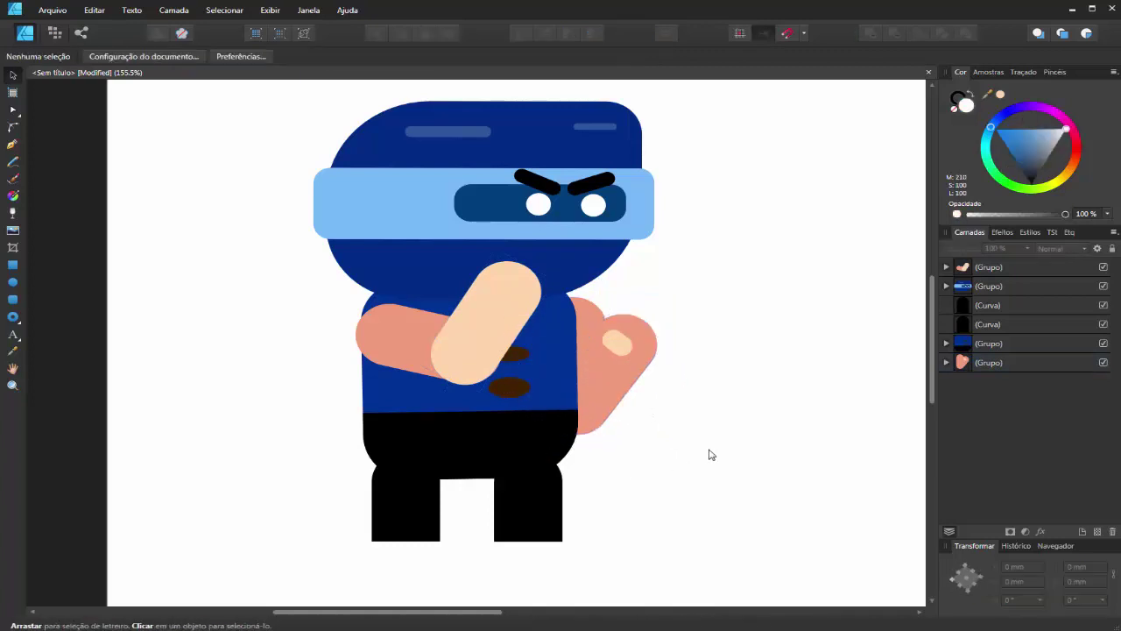
left_click(630, 355)
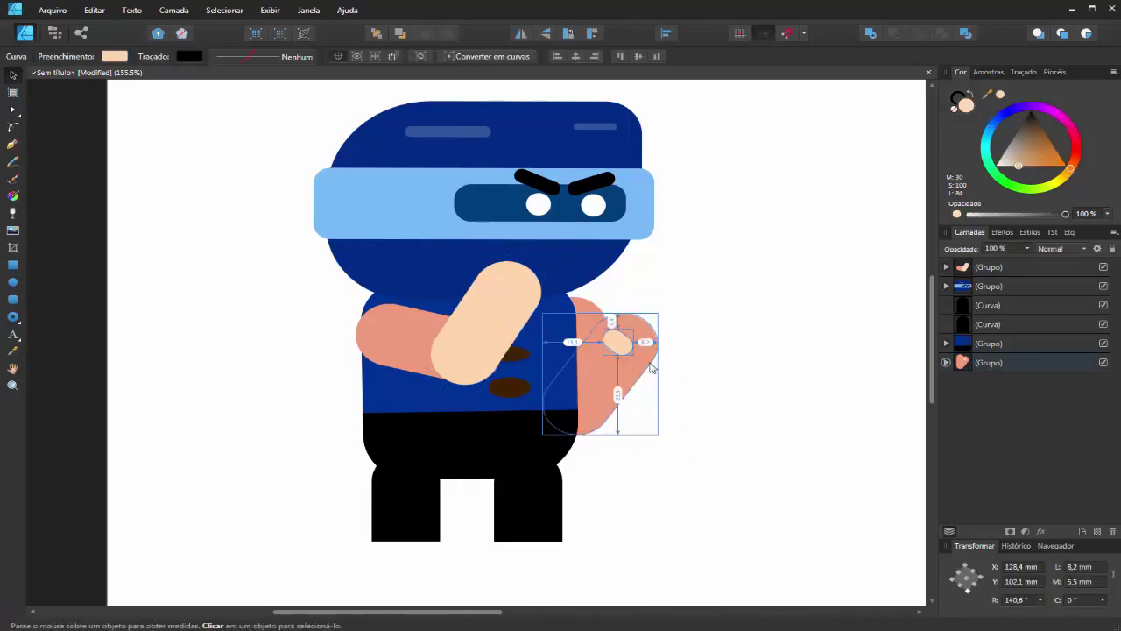
left_click(650, 367, "shift")
left_click(95, 57)
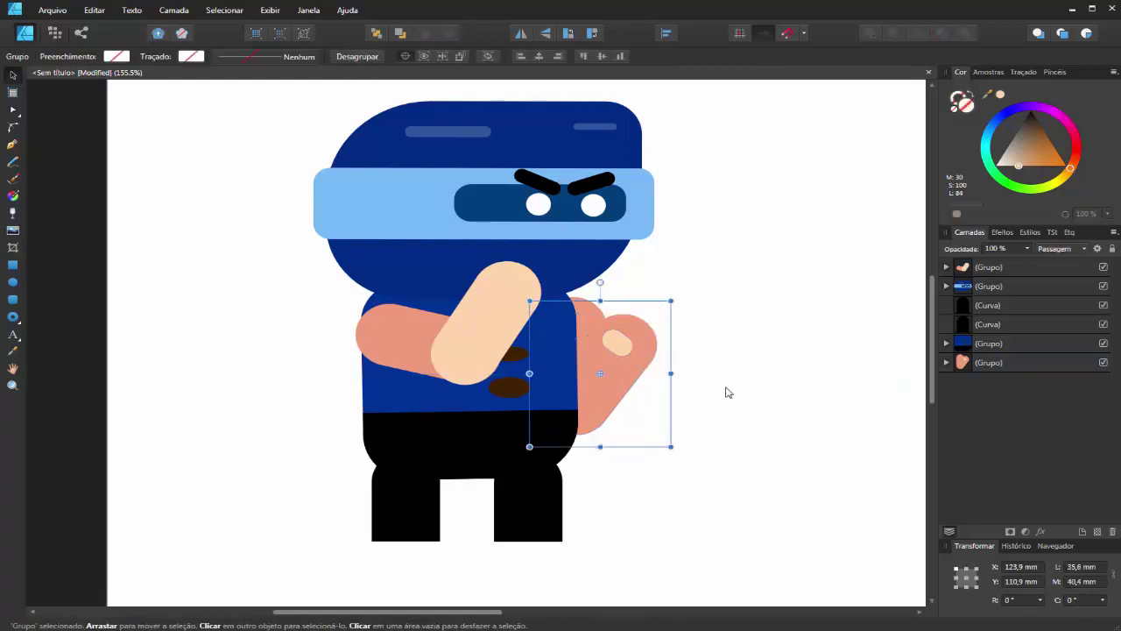
left_click(723, 390)
- Rotate the back forearm and thumb group to about -83.6° and move it to about X 132.1 mm, Y 125.6 mm
left_click(632, 389)
left_click_drag(600, 283, 701, 363)
left_click_drag(653, 413, 692, 469)
left_click(880, 457)
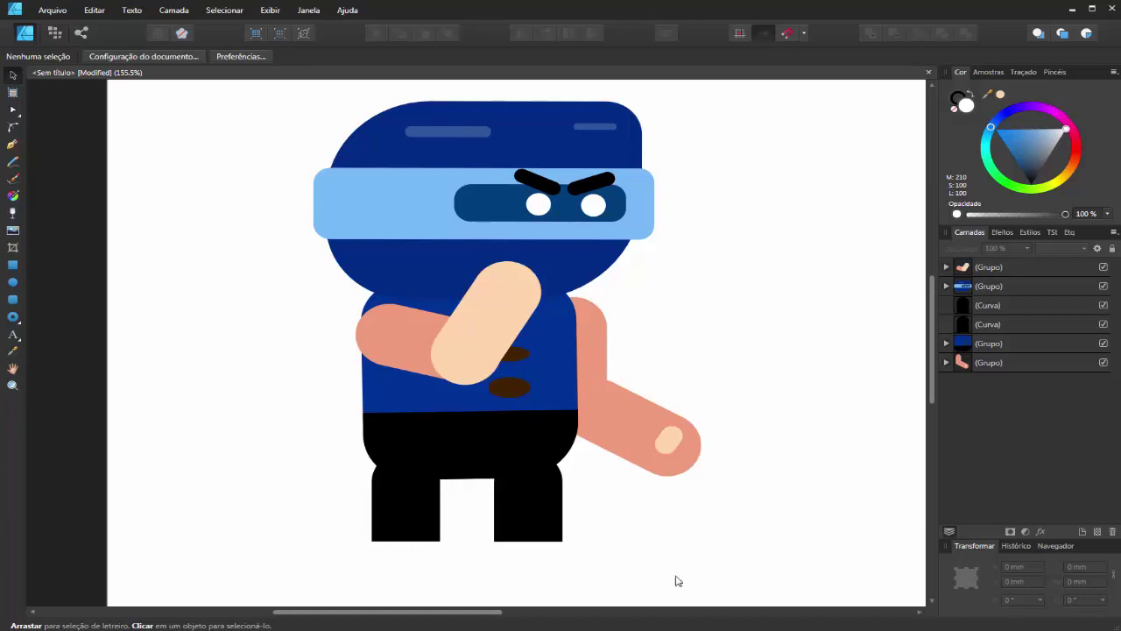
- Try removing the back forearm group, rotating the upper arm to about 86.9° and moving it outward
left_click(633, 442)
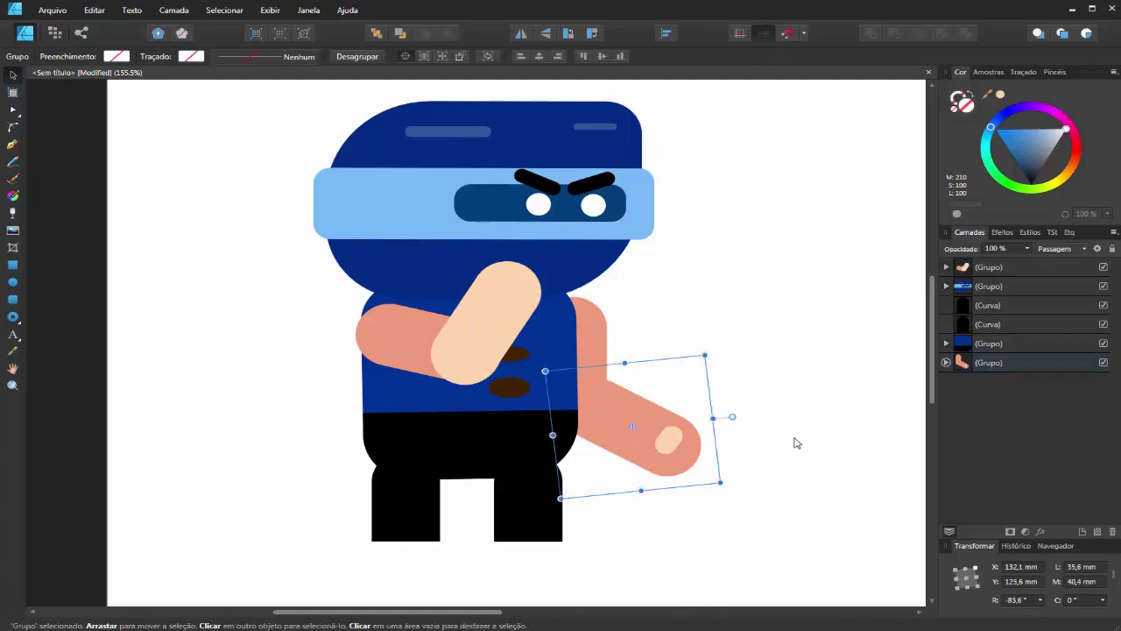
key("ctrl+z")
left_click_drag(575, 278, 476, 358)
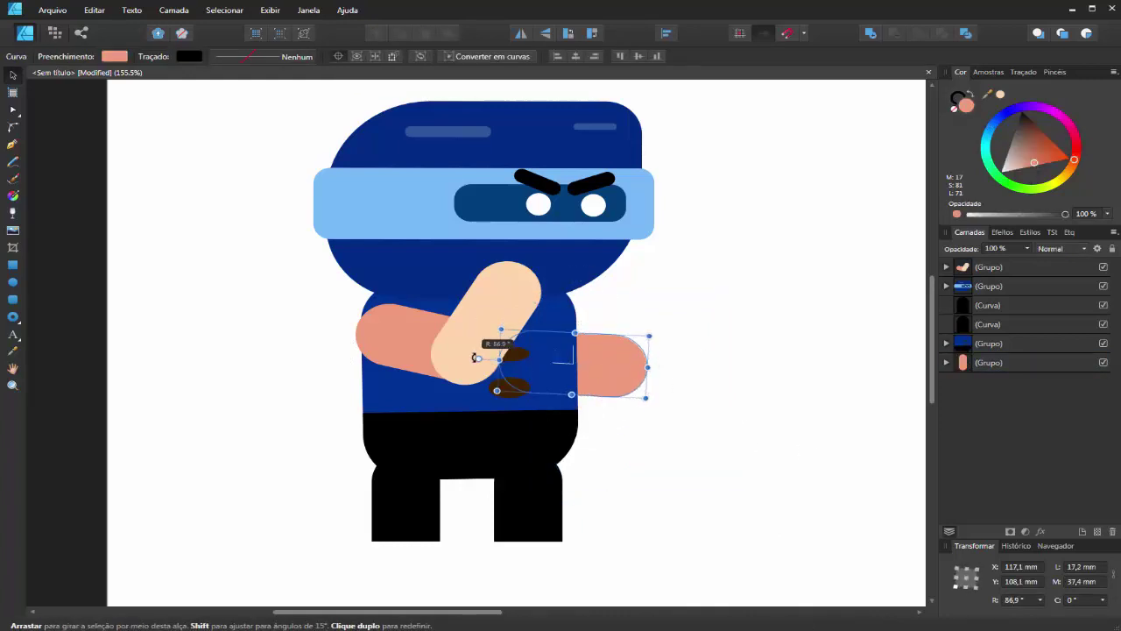
left_click_drag(628, 366, 660, 329)
left_click(798, 408)
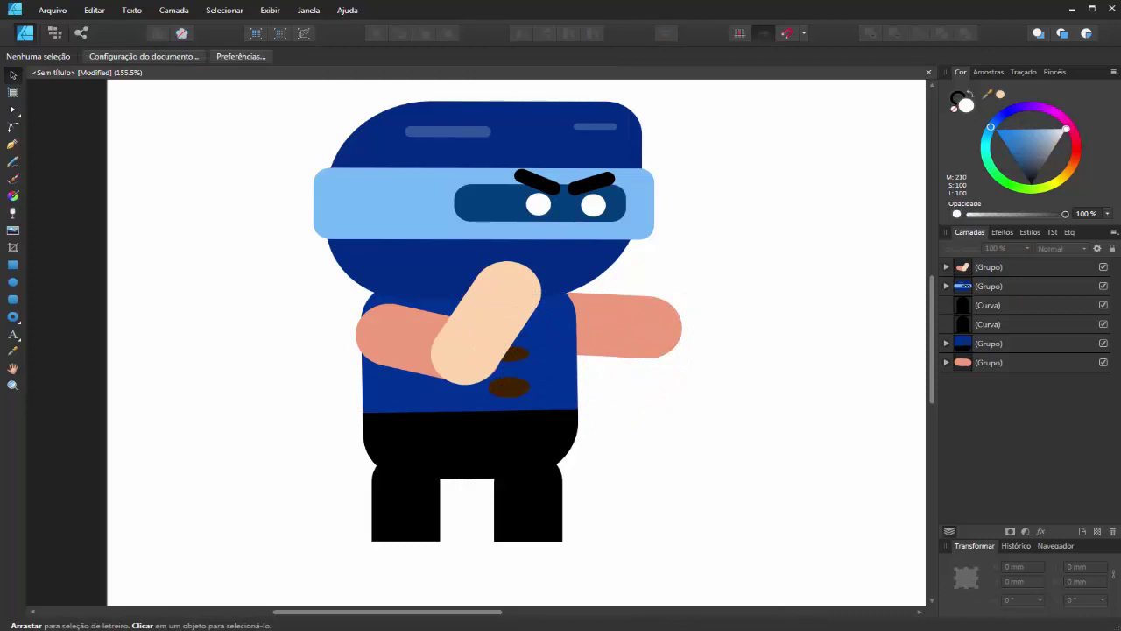
- Undo the back upper arm's rotation and move, and restore the forearm group
key("ctrl+z")
key("ctrl+z")
key("ctrl+z")
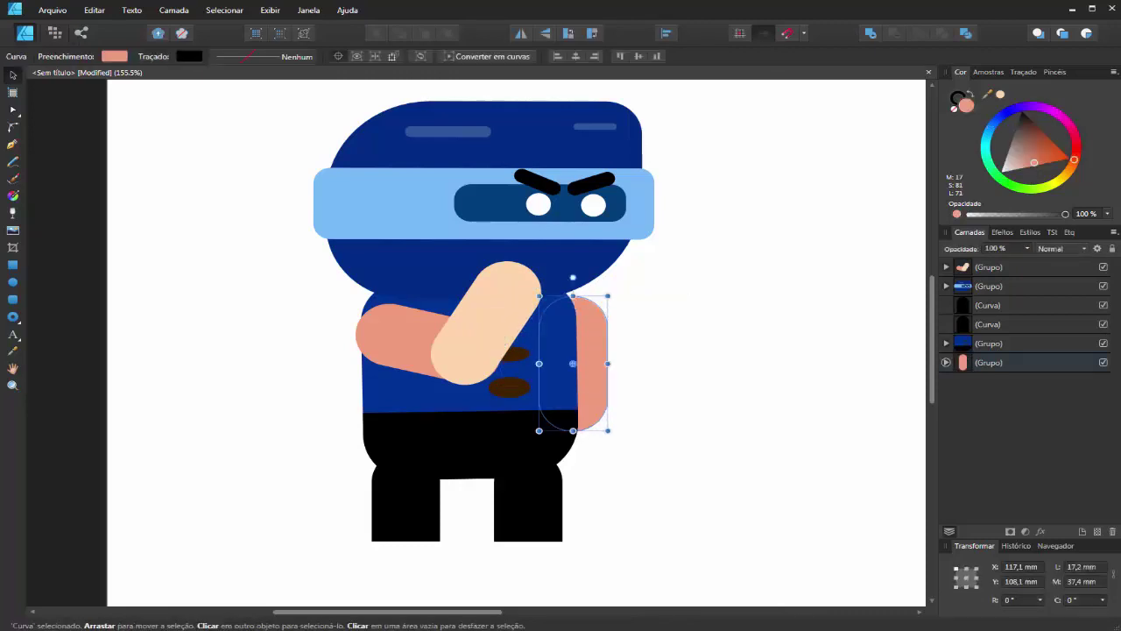
key("ctrl+shift+z")
key("ctrl+shift+z")
key("ctrl+shift+z")
- Nudge the back forearm outward and rotate the whole back arm group to about 36.9° around an origin at the shoulder
mouse_move(646, 452)
left_mouse_down()
mouse_move(669, 442)
mouse_move(650, 453)
left_mouse_up()
left_click(704, 333)
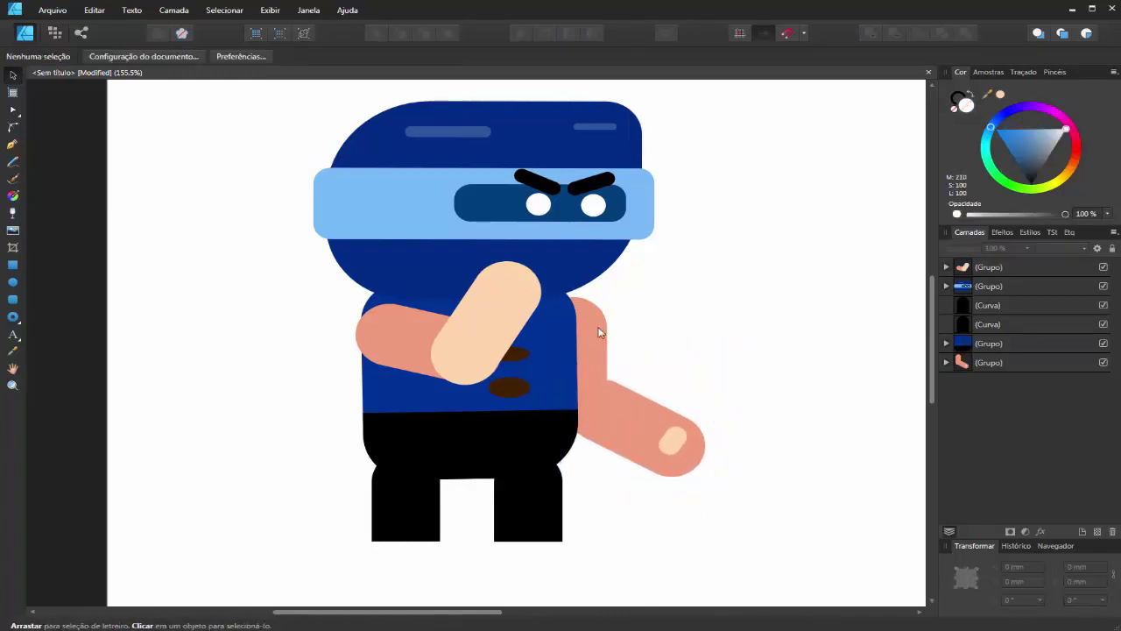
left_click(599, 332)
left_click_drag(633, 277, 520, 267)
left_click_drag(614, 442, 626, 396)
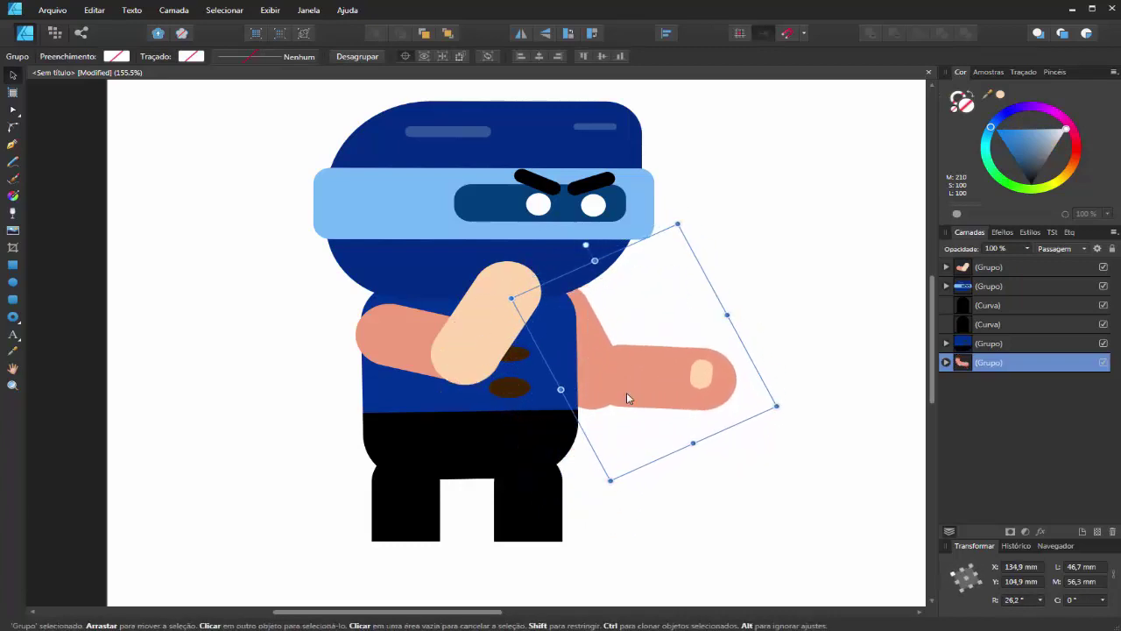
left_click_drag(644, 352, 565, 300)
mouse_move(585, 244)
left_mouse_down()
mouse_move(593, 255)
mouse_move(569, 232)
mouse_move(531, 251)
mouse_move(643, 296)
mouse_move(596, 247)
mouse_move(570, 238)
mouse_move(629, 275)
mouse_move(573, 224)
left_mouse_up()
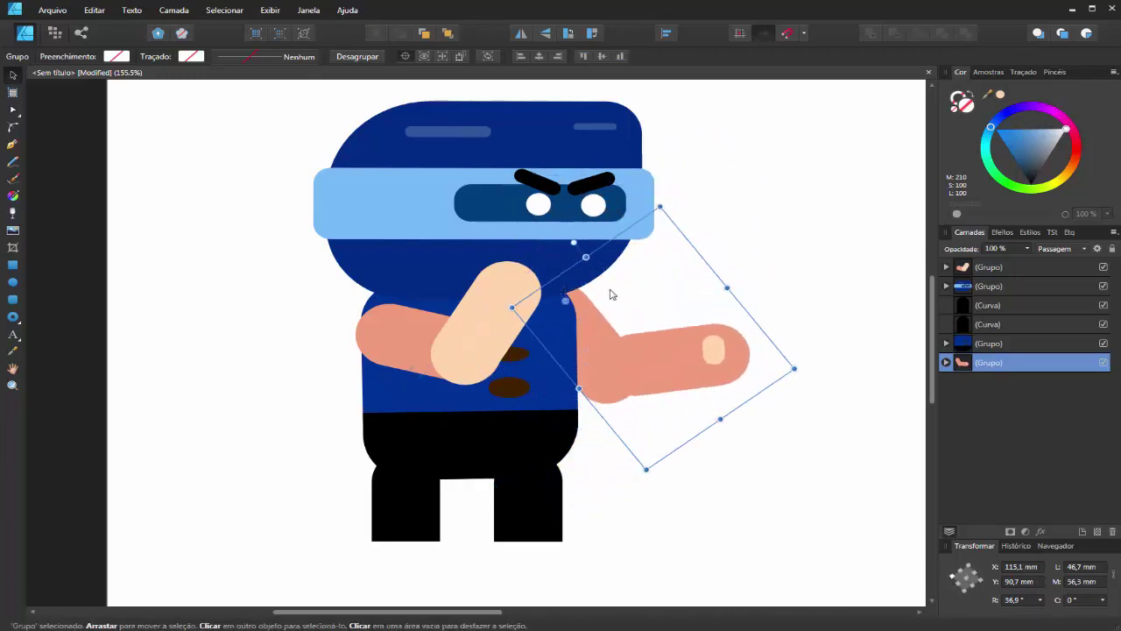
left_click(701, 487)
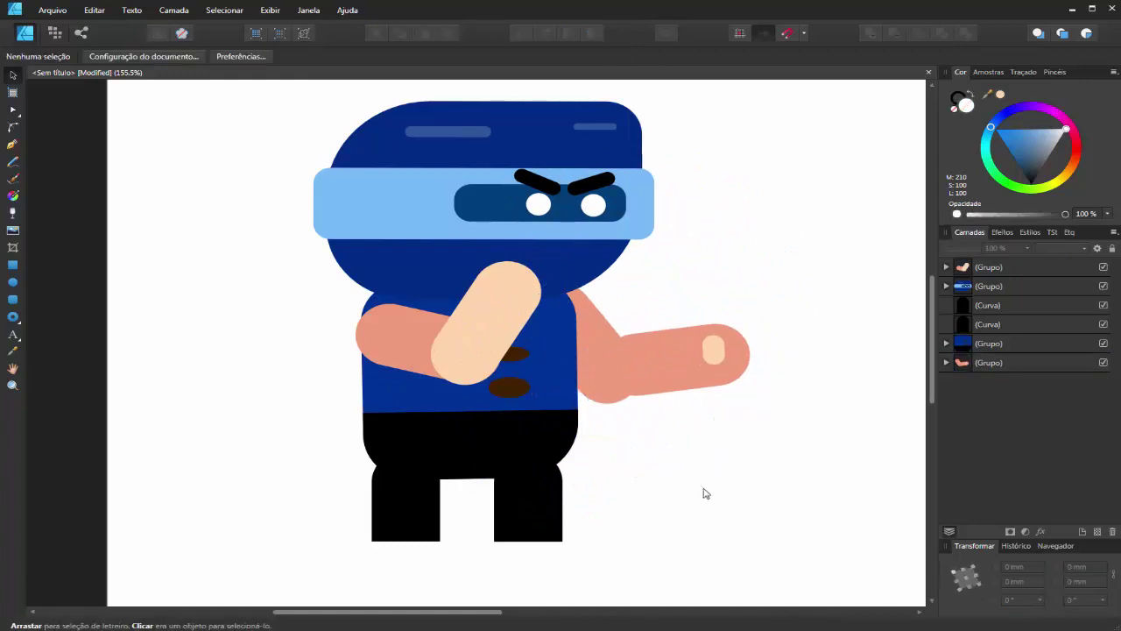
- Try replacing the back forearm group with a hand ellipse of about 18.1 × 19 mm
left_click(679, 368)
left_click_drag(759, 483, 769, 491)
left_click(698, 345)
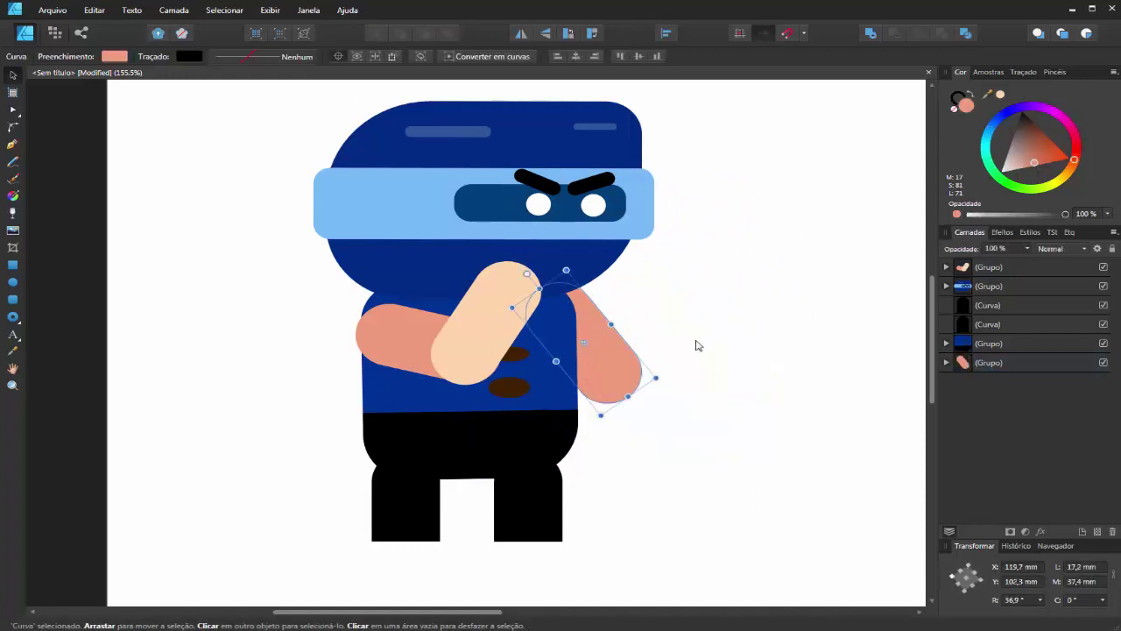
left_click(12, 281)
left_click_drag(682, 368, 754, 436)
- Fill the ellipse with the front forearm's light skin colour and place it over the end of the back upper arm
left_click(12, 350)
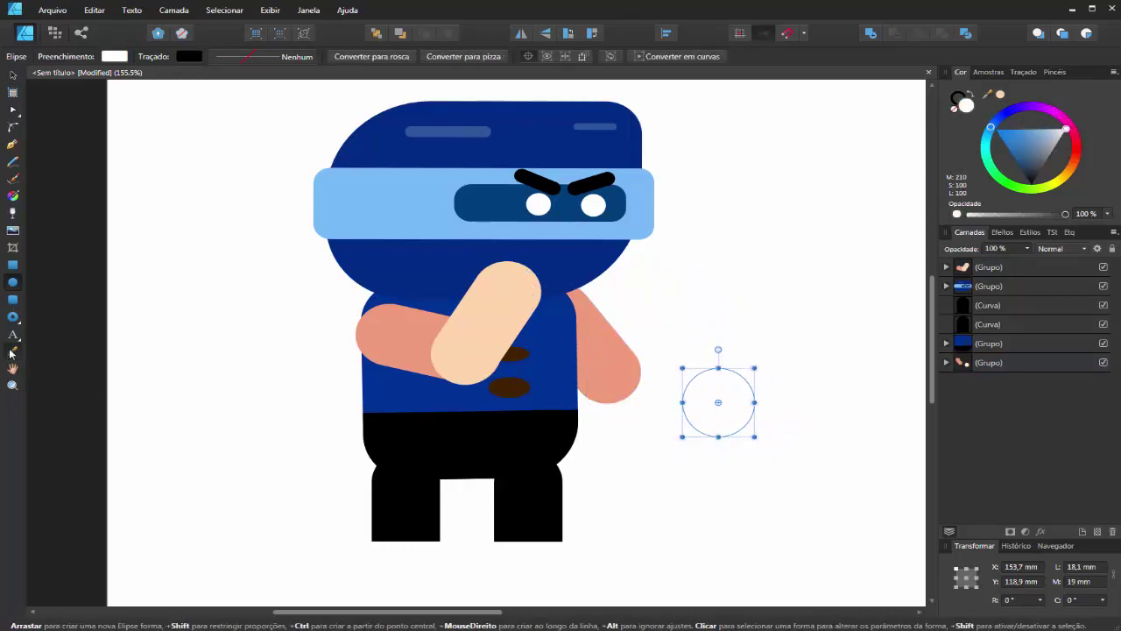
left_click(517, 317)
left_click(12, 75)
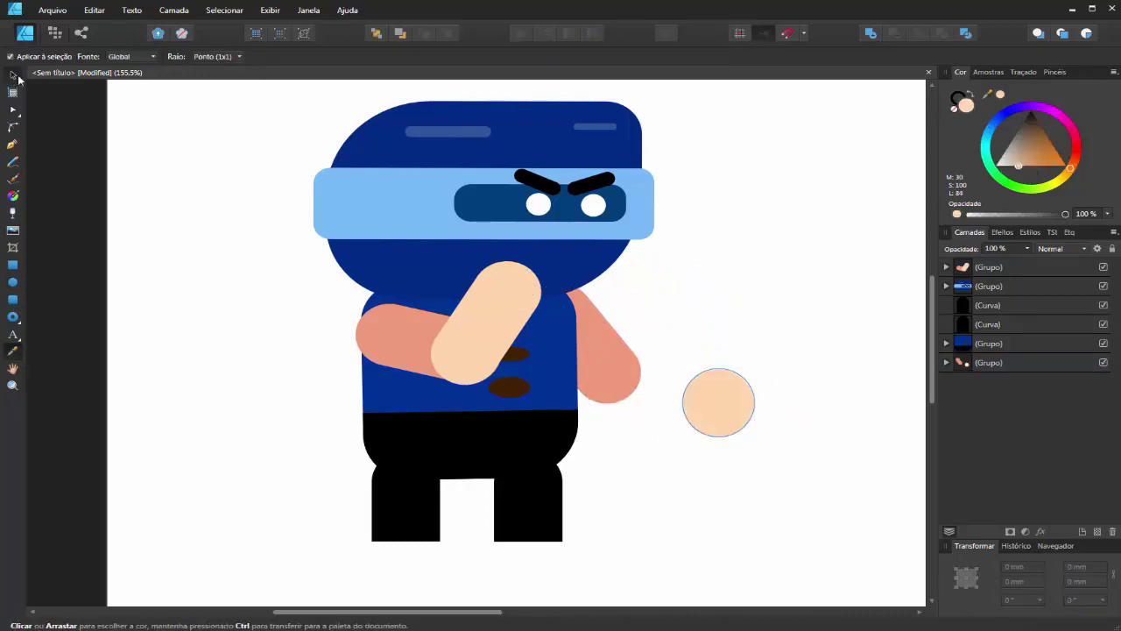
left_click_drag(754, 434, 637, 403)
left_click(726, 406)
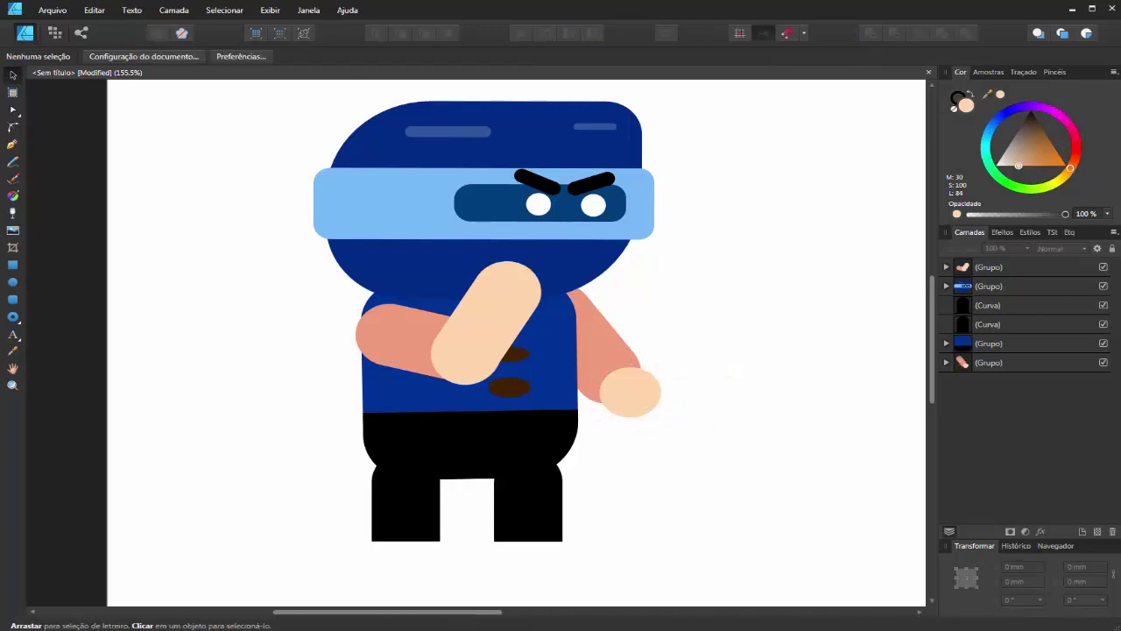
- Try moving the back arm group away from the body and rotating it to about 98.5°
left_click(651, 400)
left_click(653, 448)
left_click(648, 412)
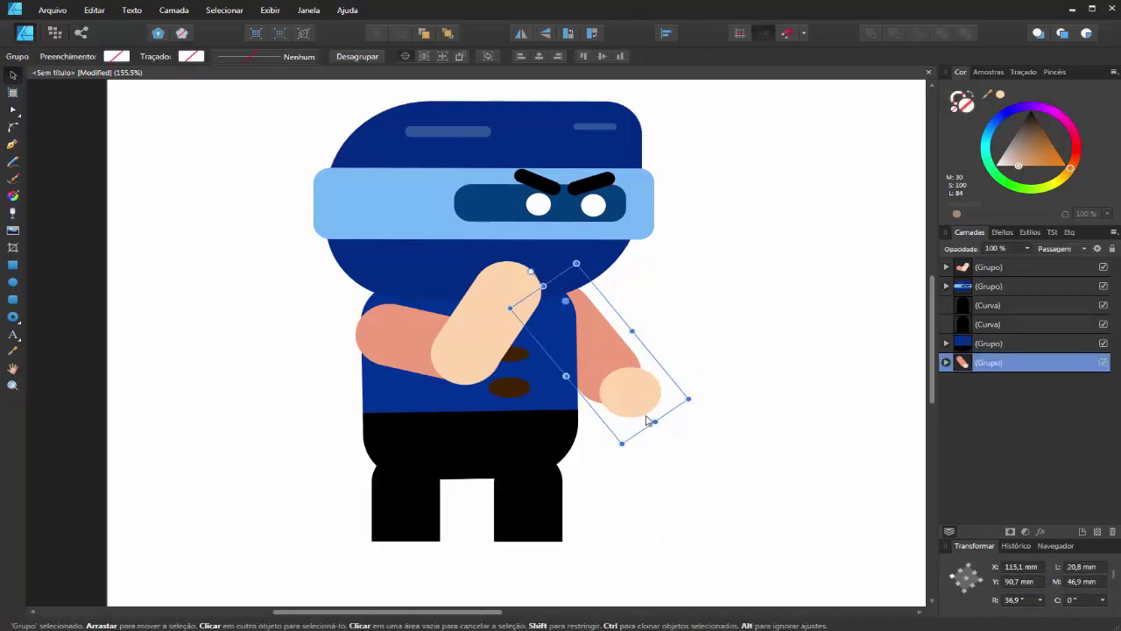
left_click_drag(611, 372, 721, 372)
left_click_drag(676, 301, 603, 315)
left_click(695, 408)
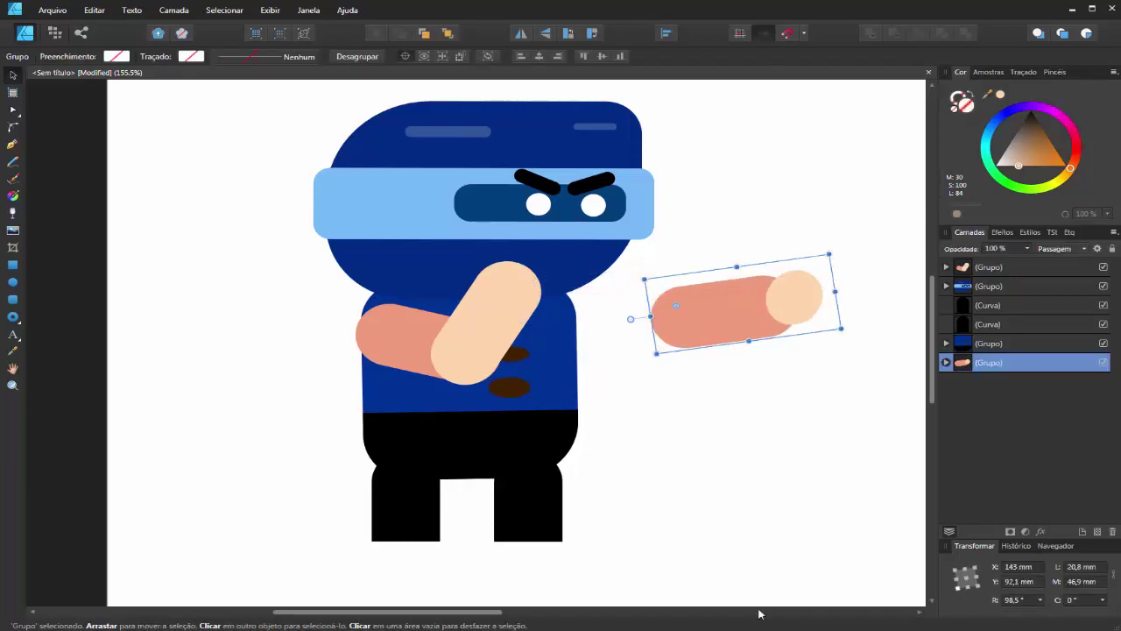
- Undo the back arm's move and rotation and the ellipse hand, restoring the forearm group
key("ctrl+z")
key("ctrl+z")
key("ctrl+z")
key("ctrl+z")
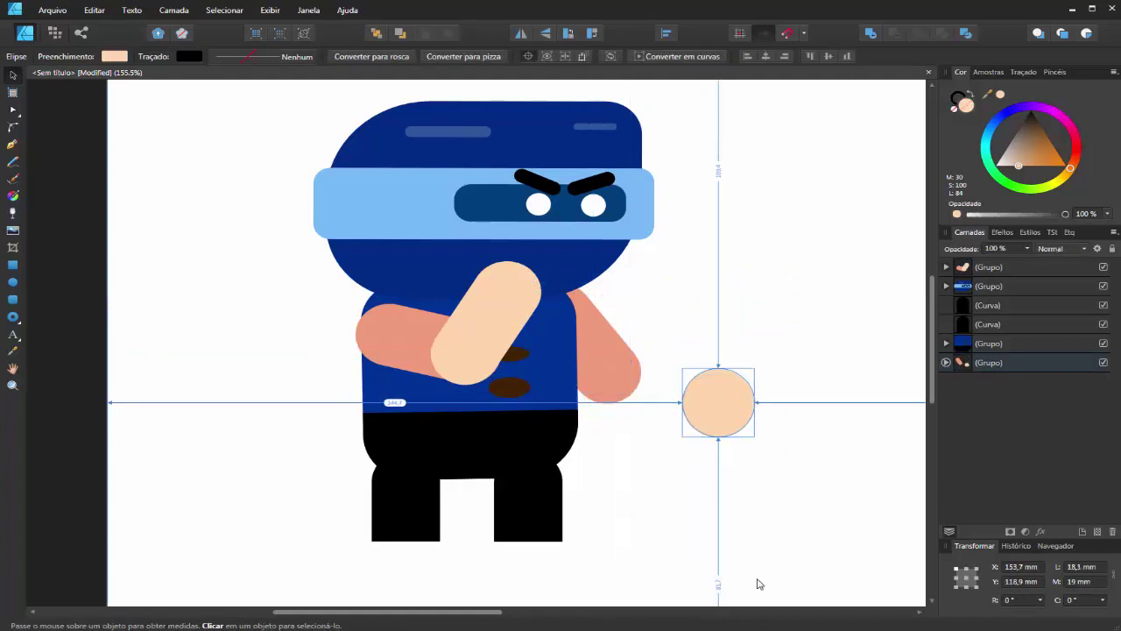
key("ctrl+z")
left_click(744, 540)
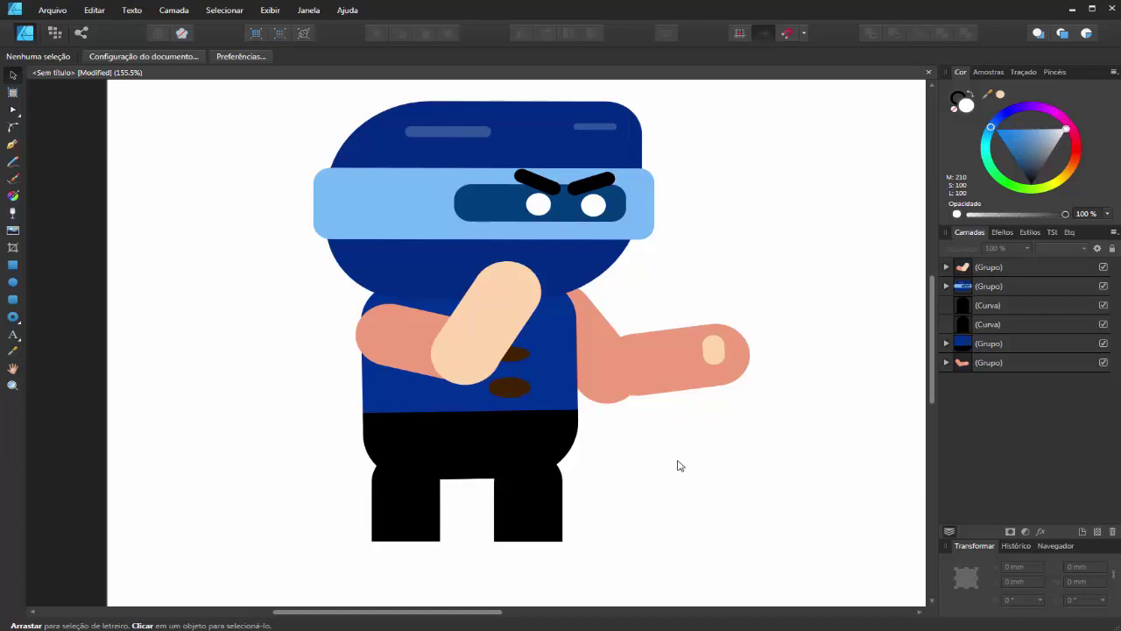
- Rotate the back arm group further upward around the shoulder and rotate the front arm group to about 20.6°
left_click(678, 368)
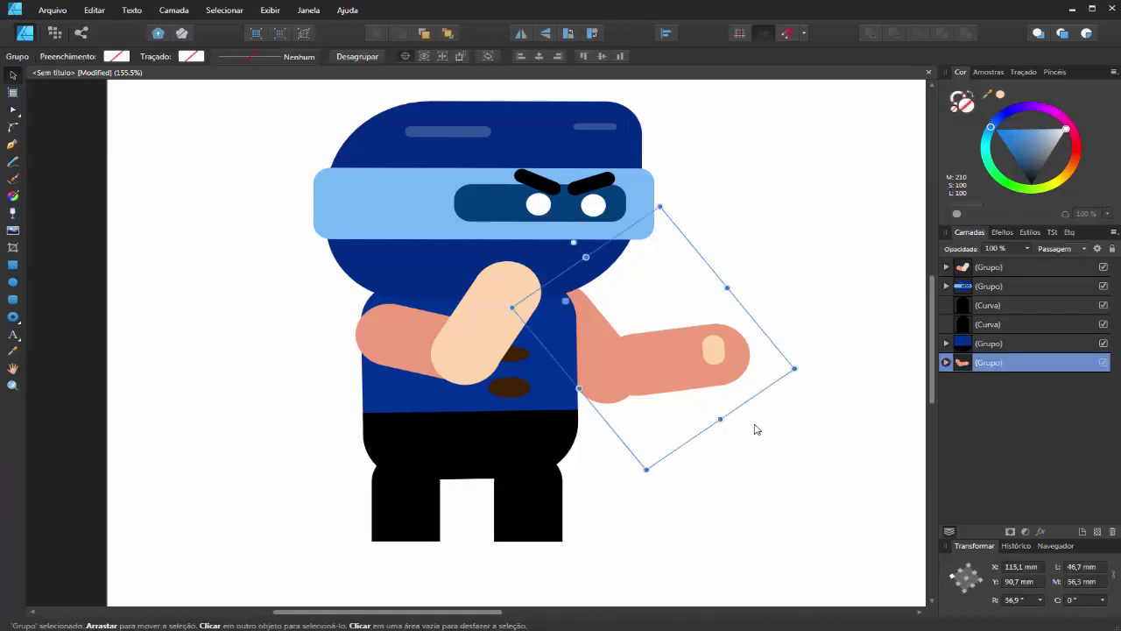
left_click_drag(573, 242, 558, 272)
left_click(496, 317)
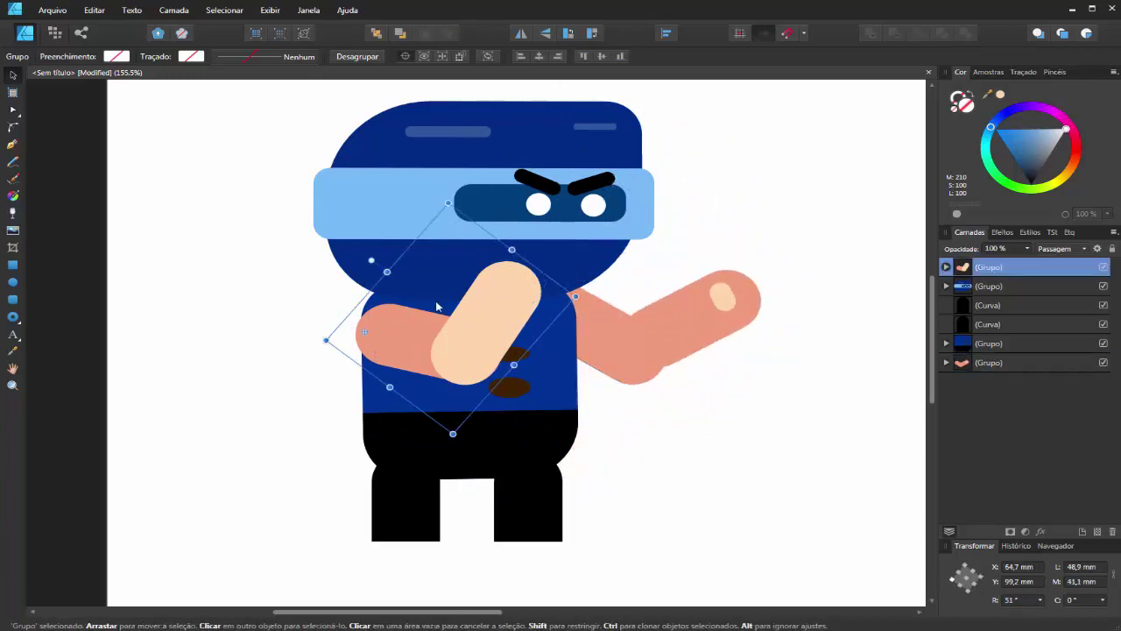
left_click_drag(371, 260, 408, 272)
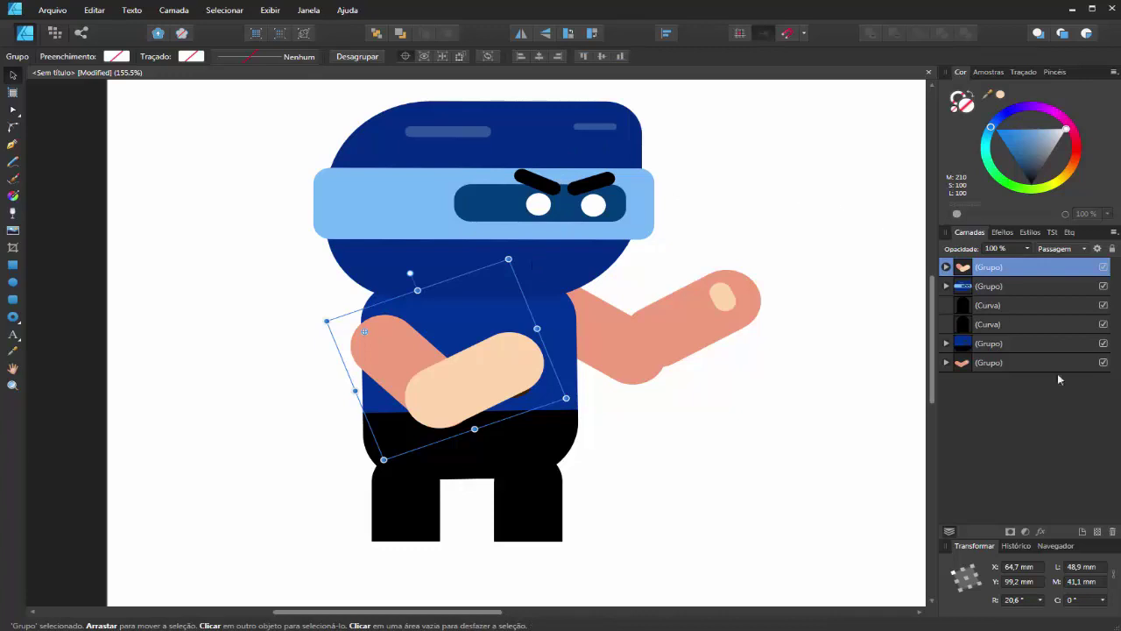
- Try moving the head group off to the side of the body, and bring it back over the torso
left_click_drag(419, 291, 488, 227)
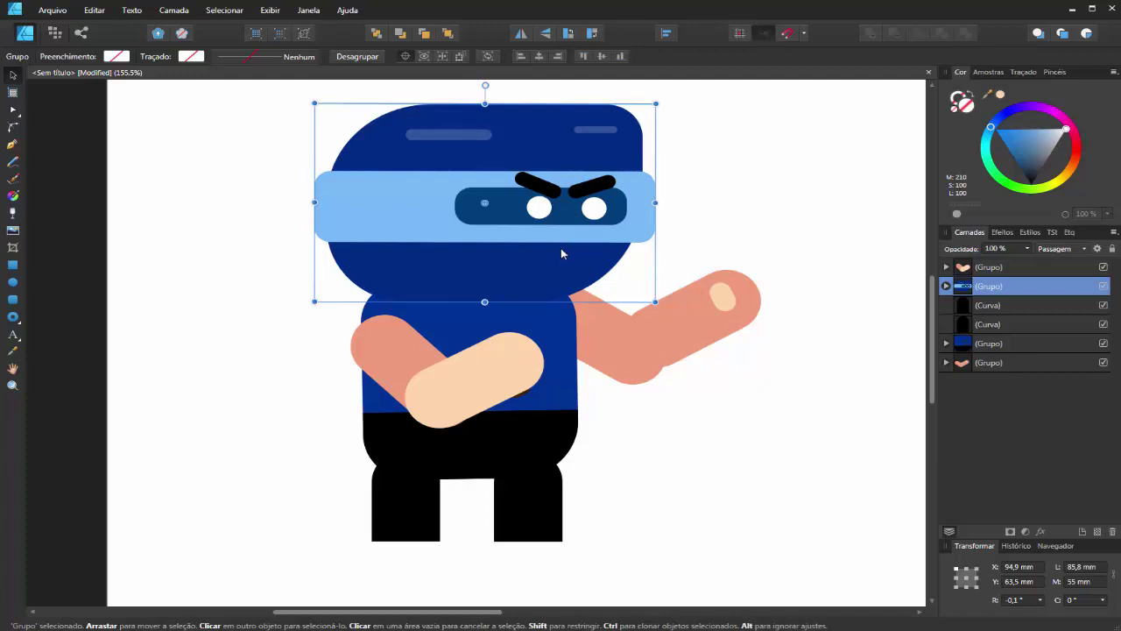
left_click_drag(507, 267, 706, 254)
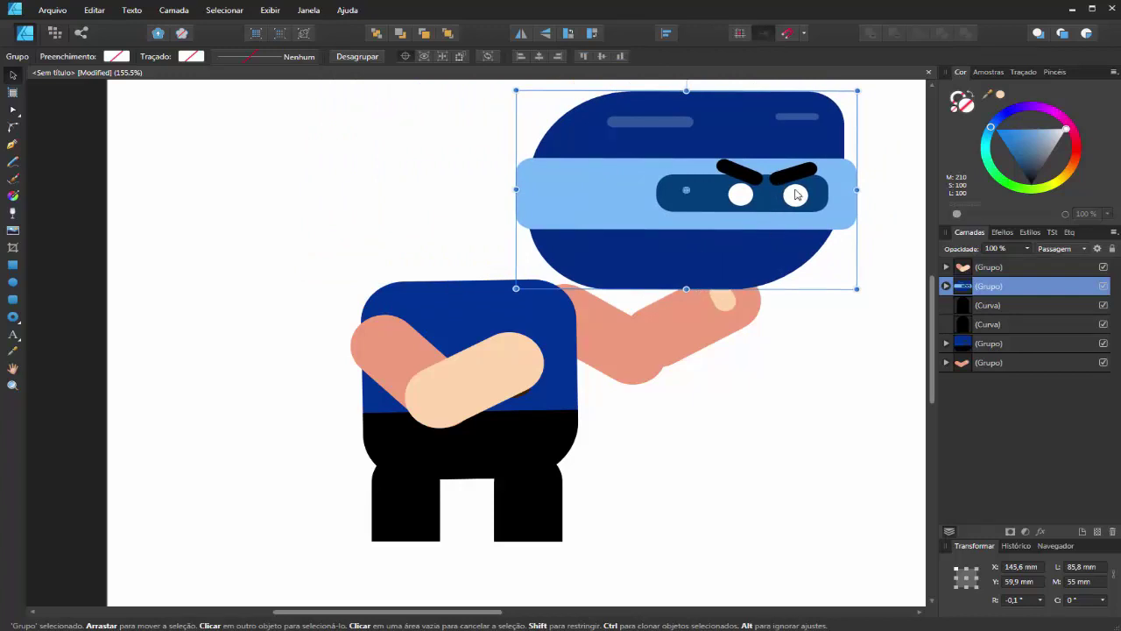
left_click_drag(765, 247, 560, 268)
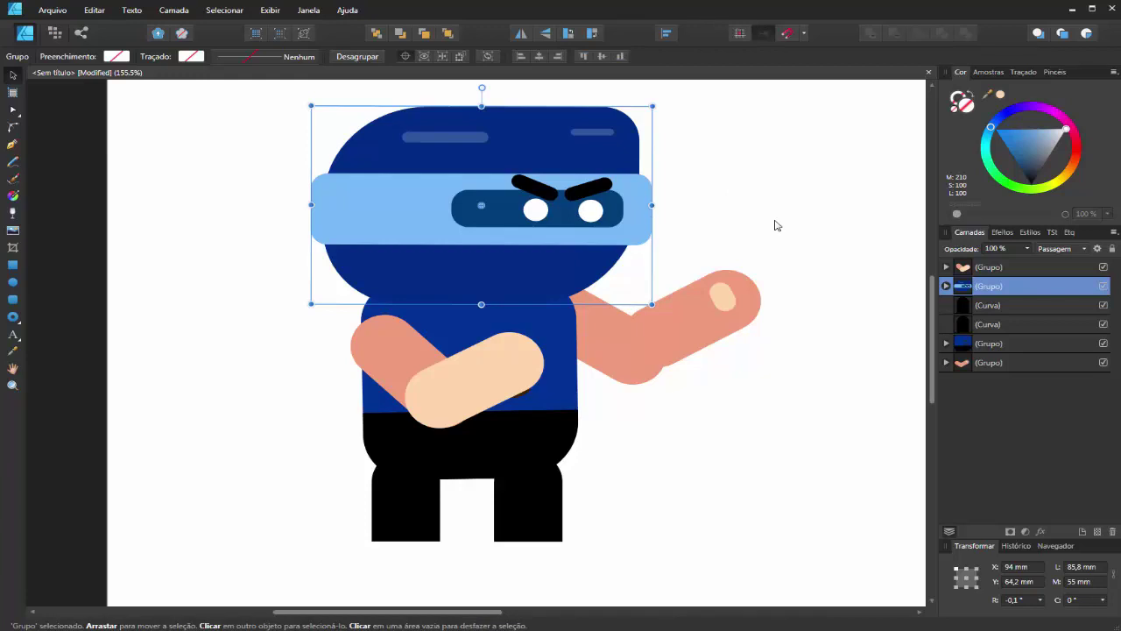
- Lower the head group so it slightly overlaps the upper edge of the torso
mouse_move(524, 270)
left_mouse_down()
mouse_move(531, 254)
mouse_move(533, 275)
mouse_move(503, 250)
mouse_move(519, 285)
left_mouse_up()
left_click(752, 246)
left_click(517, 282)
left_click(736, 209)
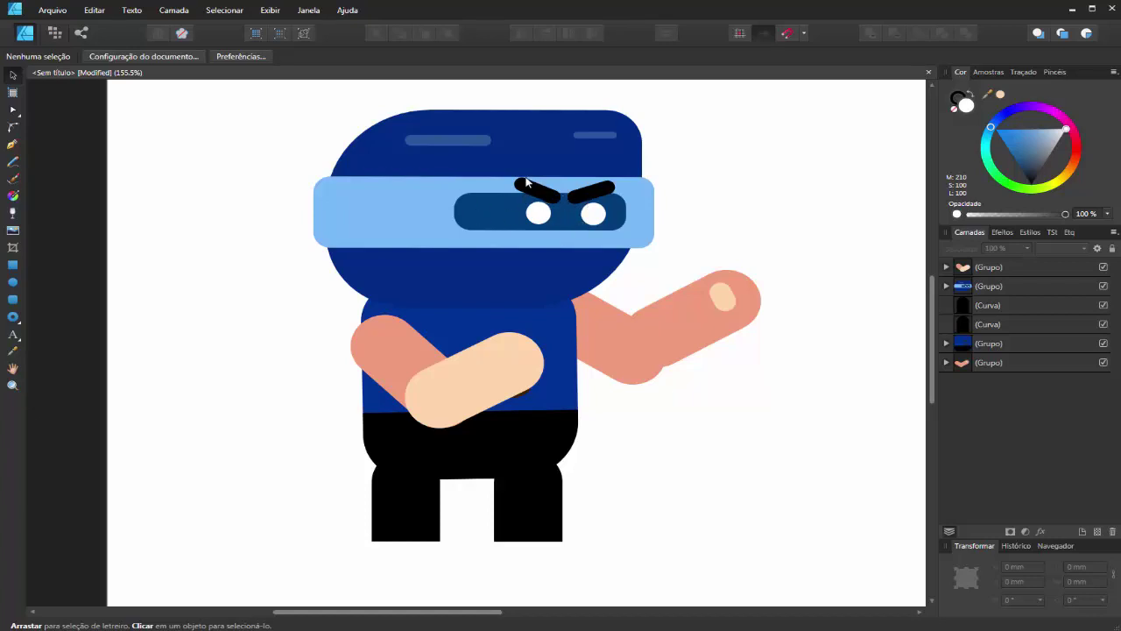
left_click(537, 295)
mouse_move(538, 295)
left_mouse_down()
mouse_move(498, 246)
mouse_move(539, 297)
left_mouse_up()
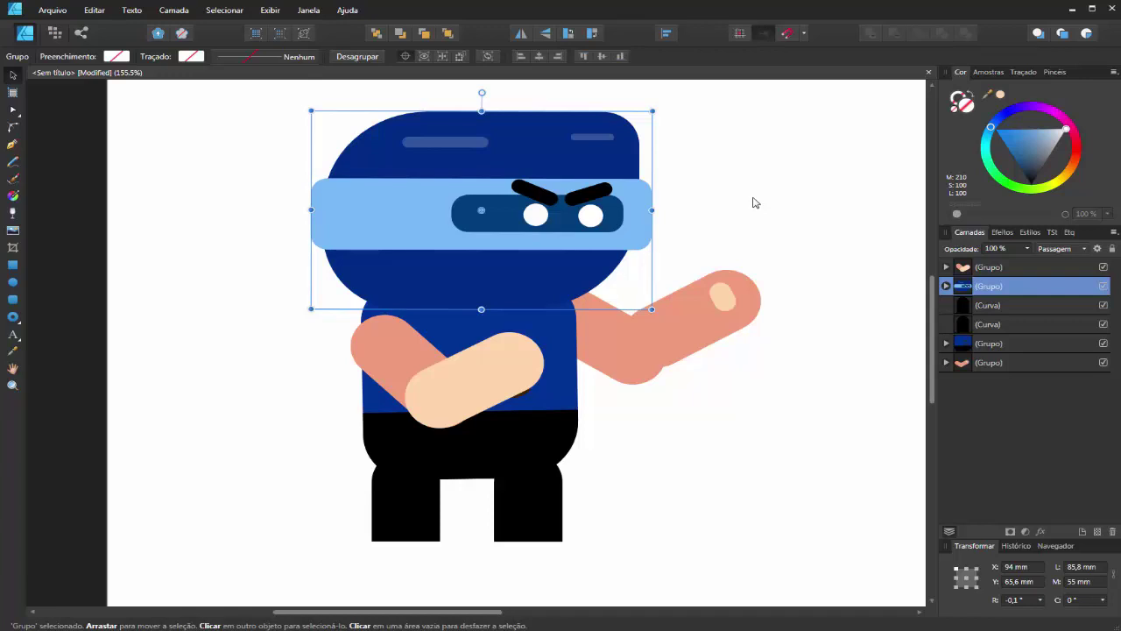
left_click_drag(476, 271, 481, 282)
left_click(747, 236)
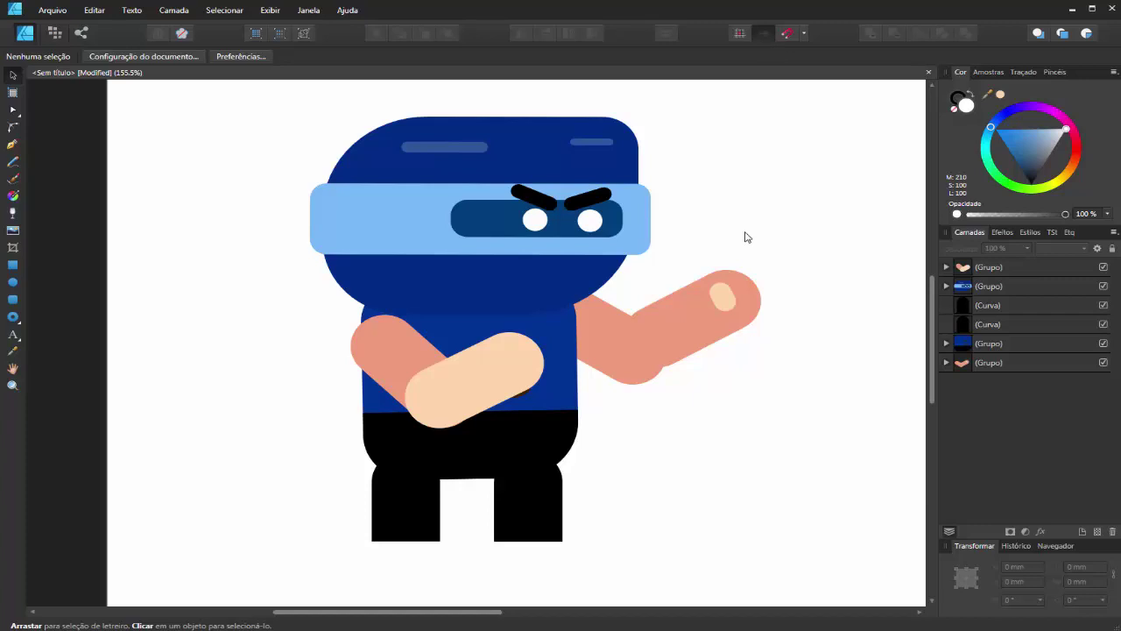
scroll(692, 281, "down", 1)
scroll(700, 293, "up", 1)
scroll(700, 289, "down", 1)
scroll(700, 289, "up", 1)
left_click(504, 385)
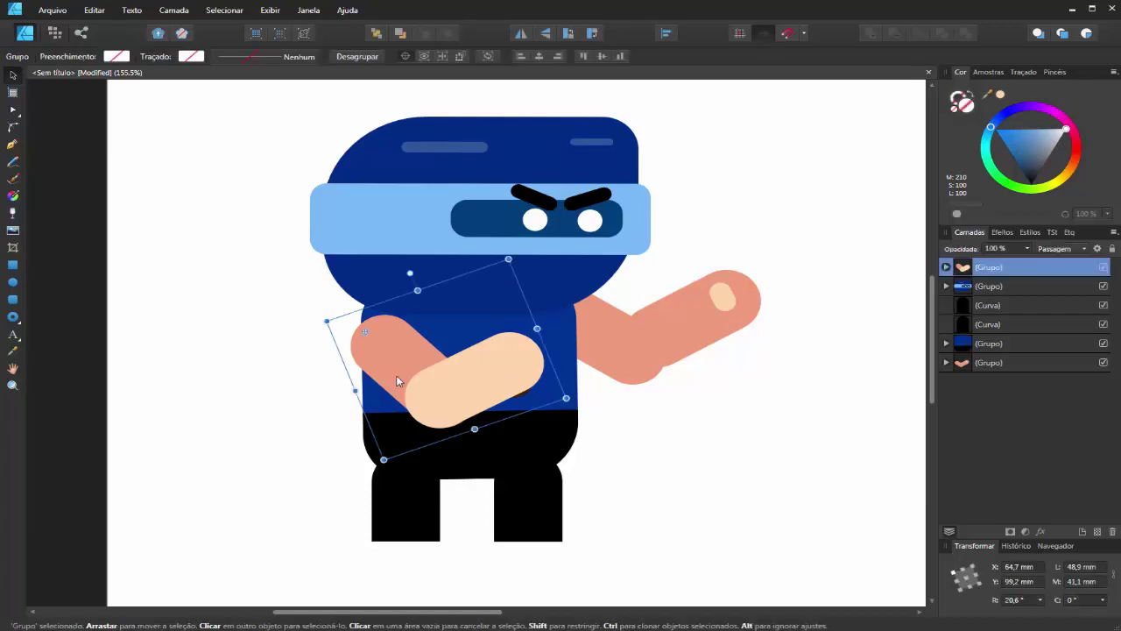
left_click(698, 472)
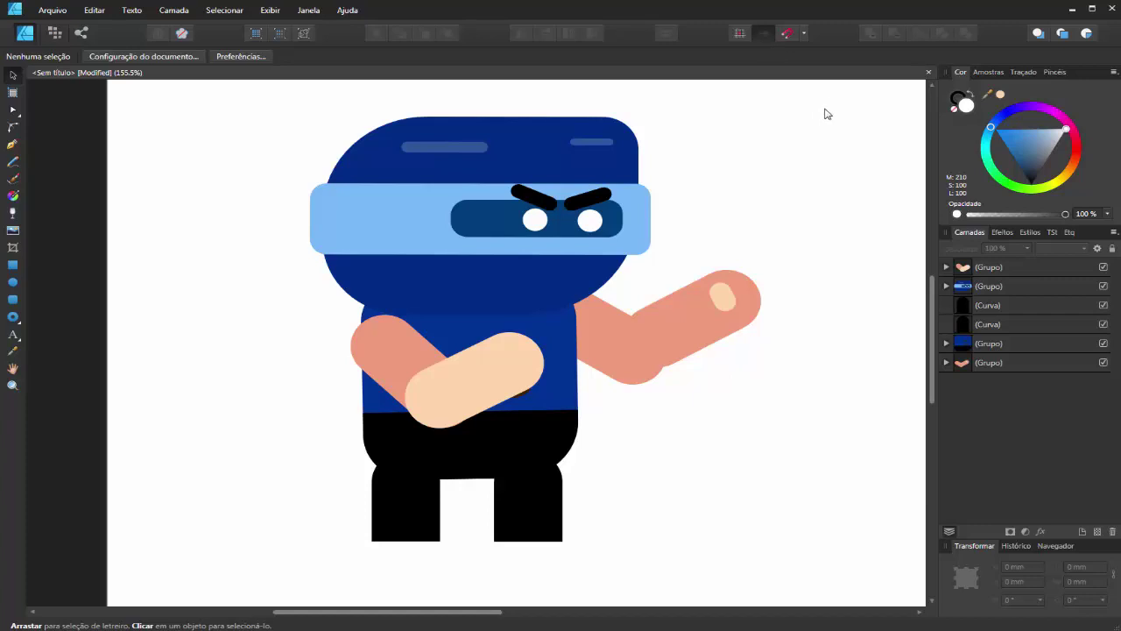
- Try grouping all six character parts into one group, and ungroup them again
left_click_drag(832, 94, 204, 588)
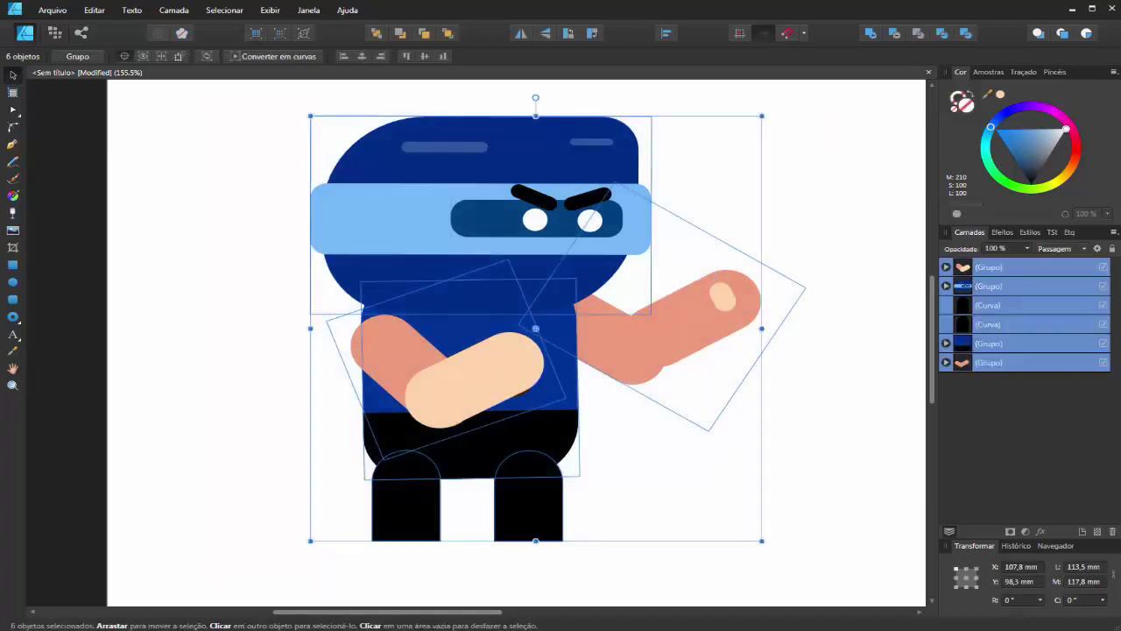
left_click(78, 58)
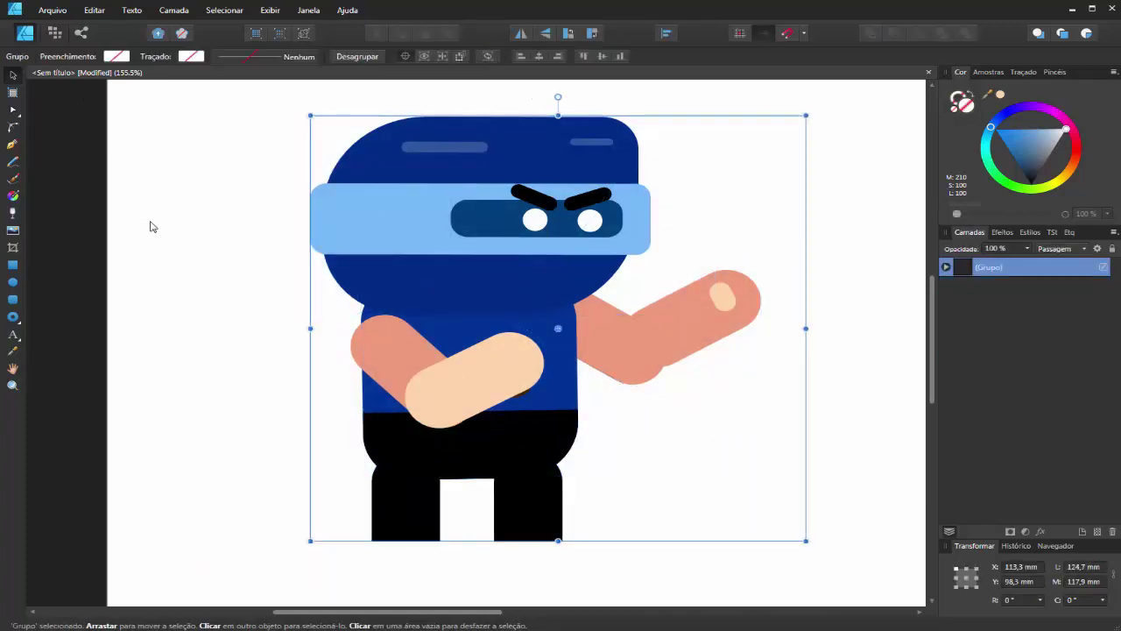
left_click(114, 435)
left_click(480, 400)
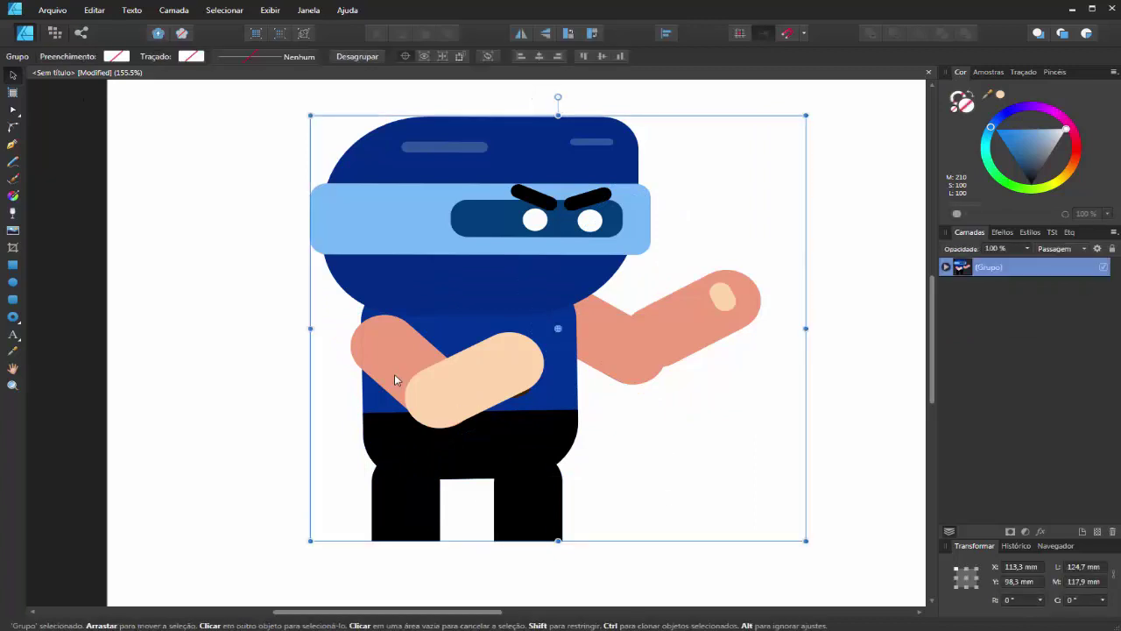
left_click(358, 57)
left_click(240, 240)
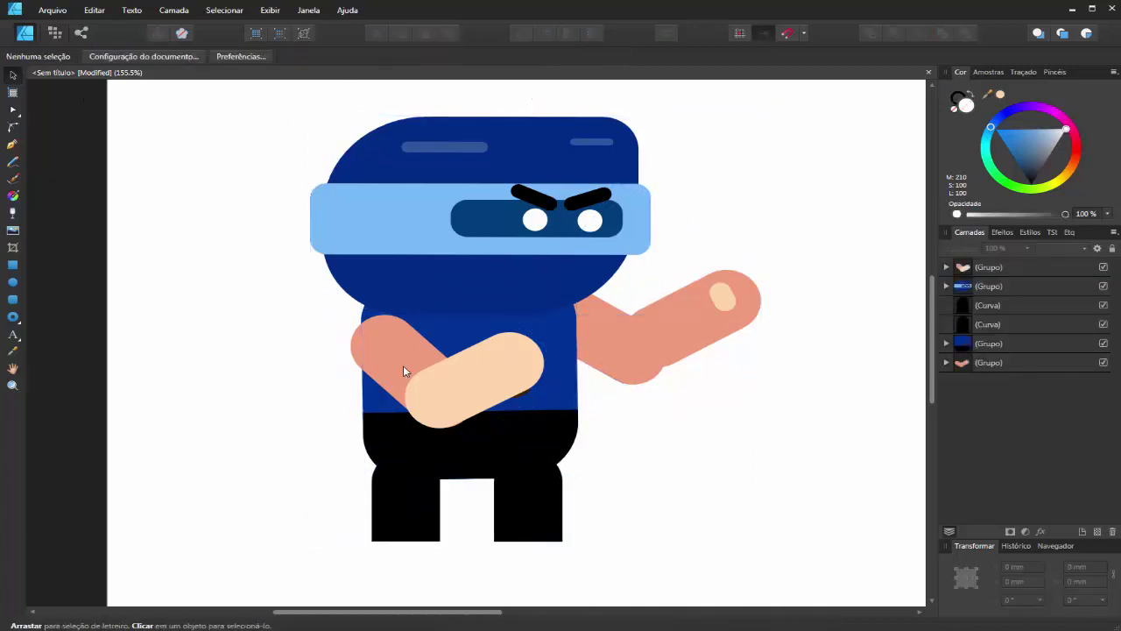
- Ungroup the front arm, the back arm and the back arm's nested forearm group into separate curves
left_click(403, 366)
left_click(371, 60)
left_click(648, 495)
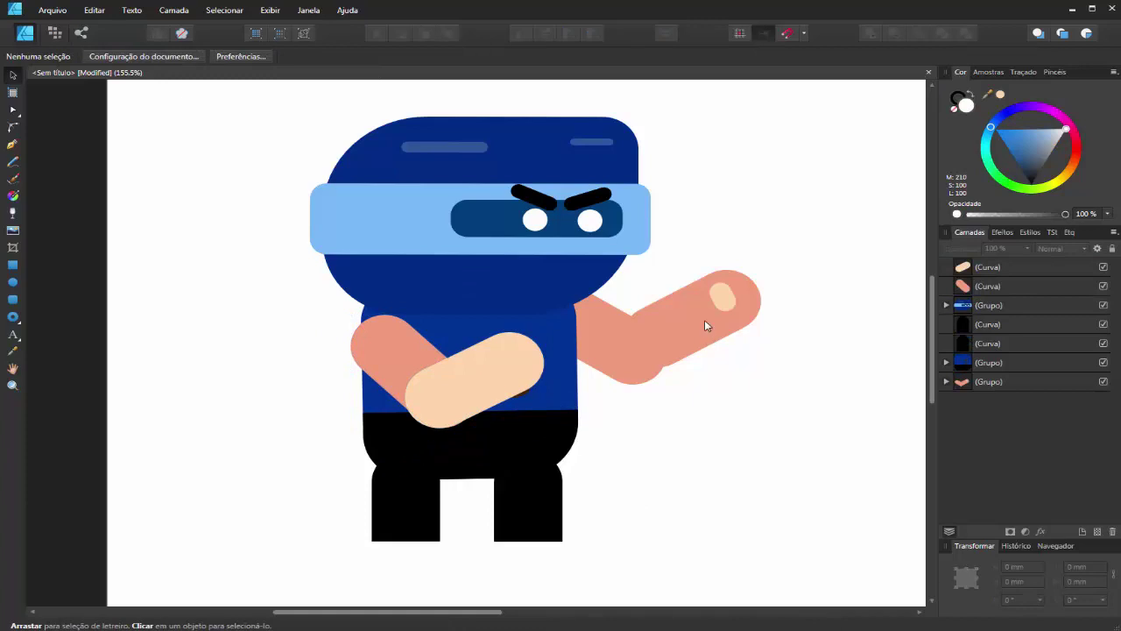
left_click(706, 320)
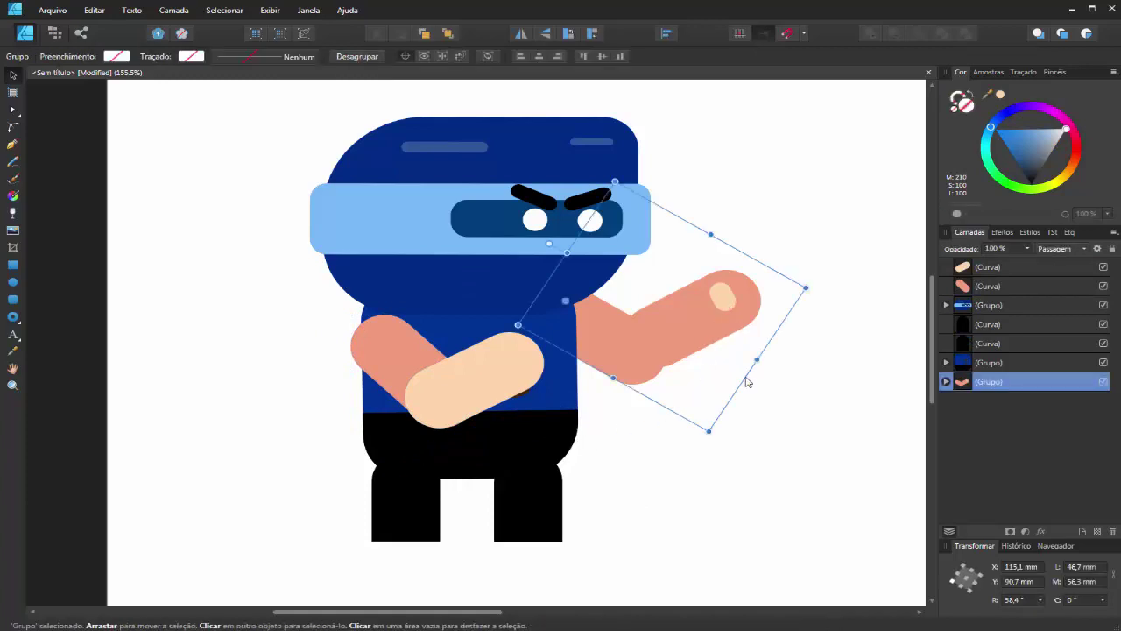
left_click(368, 64)
left_click(748, 235)
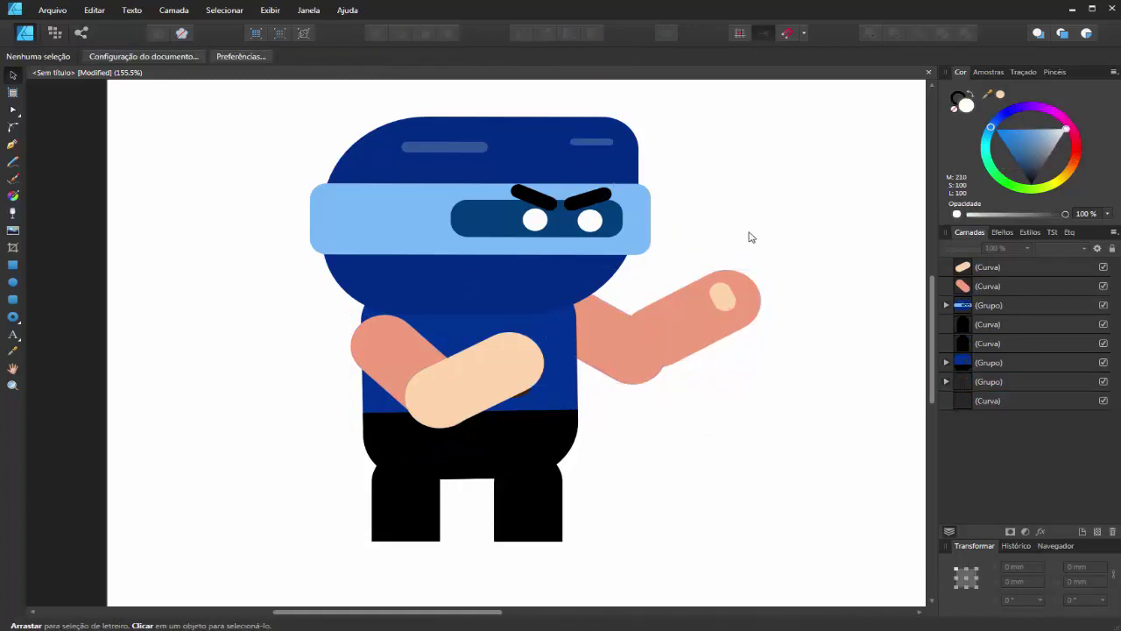
left_click(726, 307)
left_click(368, 59)
left_click(233, 270)
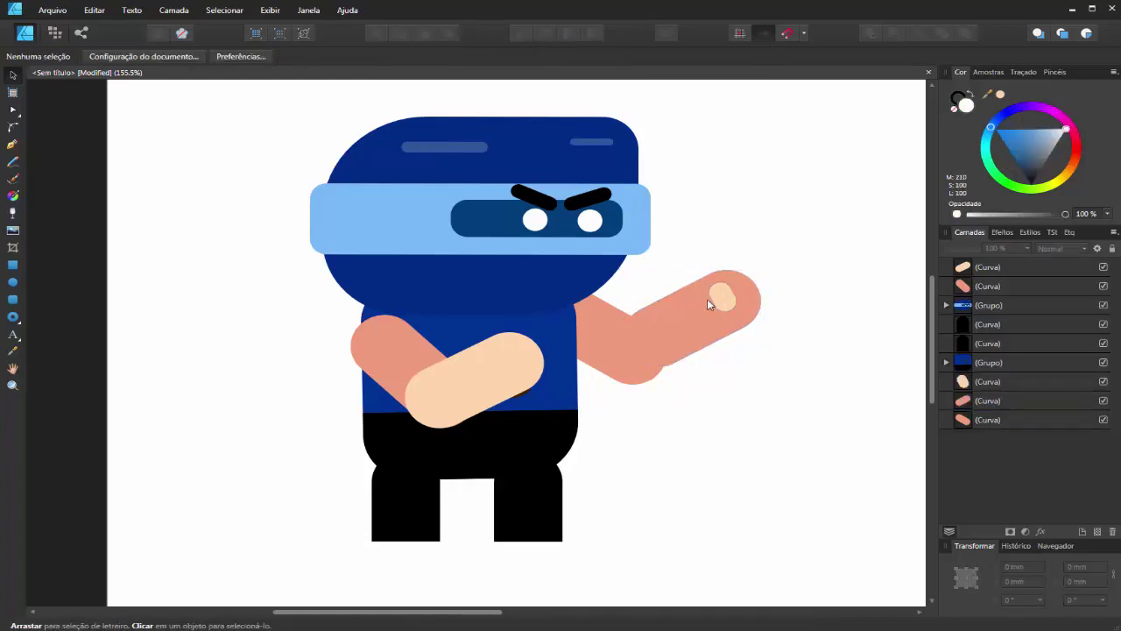
- Pull the hand and the upper arm and forearm pieces of both arms apart, spreading them on either side of the body
left_click(722, 296)
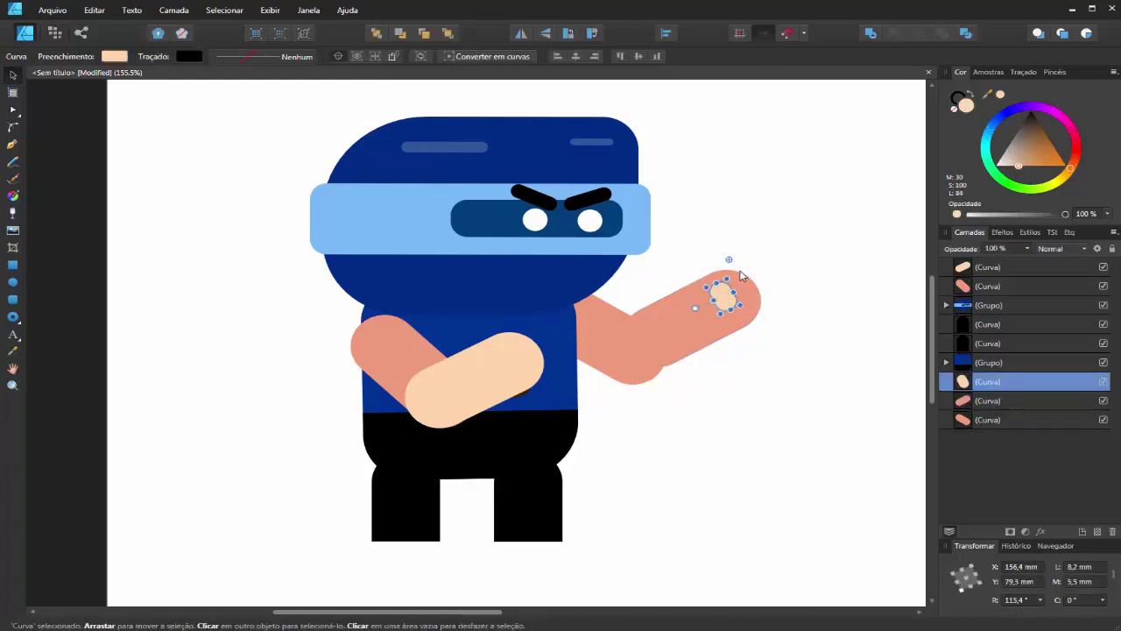
left_click(779, 303)
left_click(729, 307)
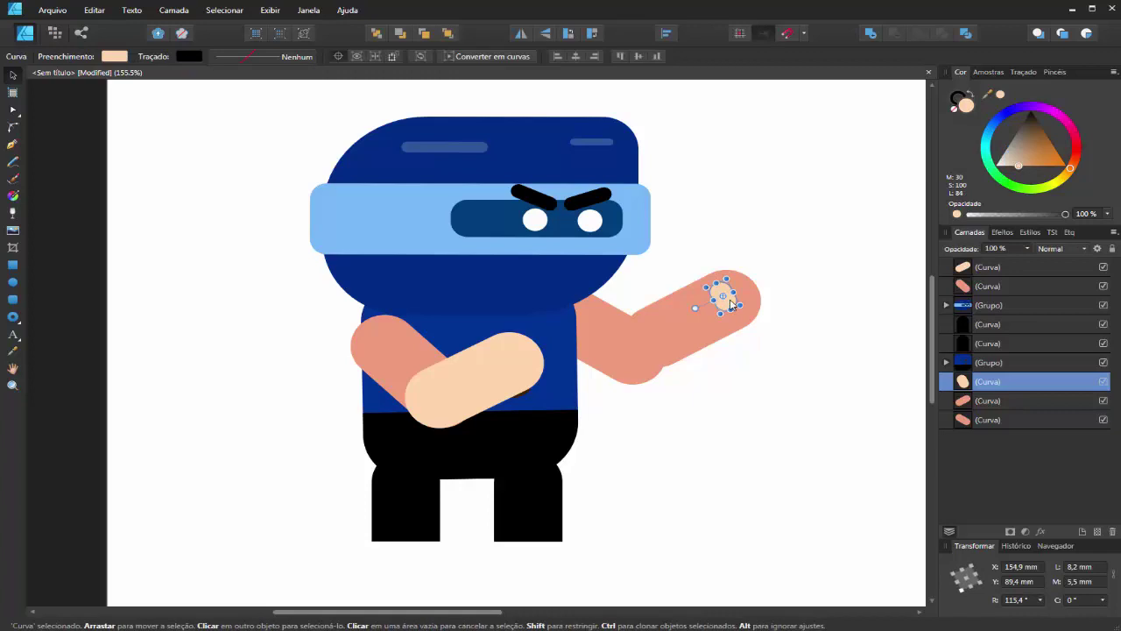
left_click_drag(731, 304, 772, 217)
left_click(724, 331)
left_click_drag(724, 331, 799, 338)
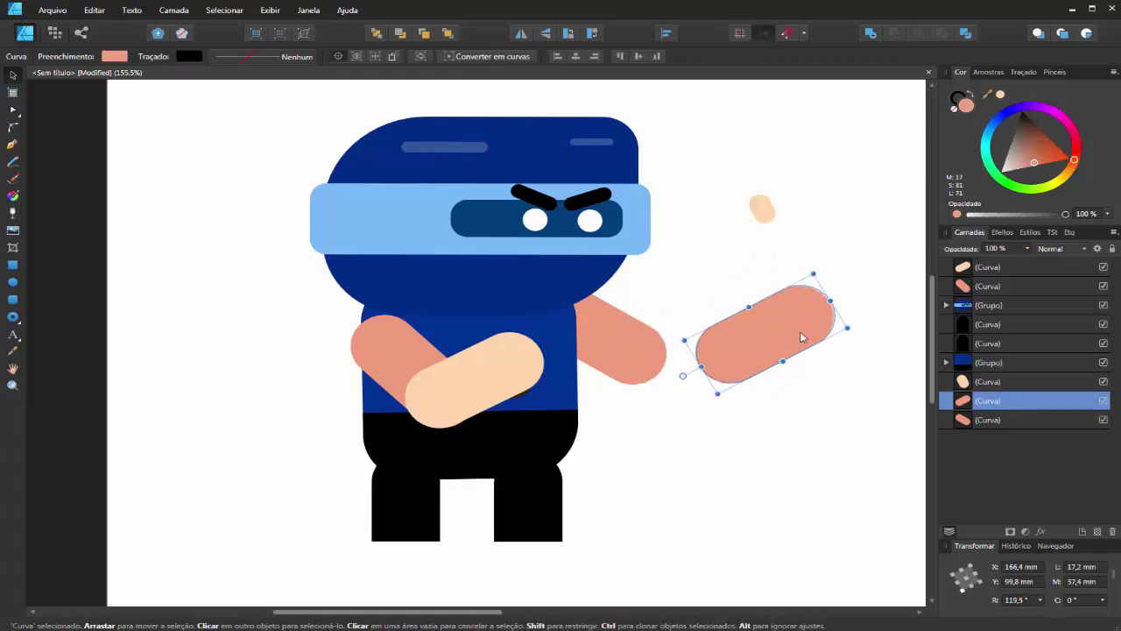
left_click_drag(636, 362, 724, 457)
left_click_drag(390, 362, 221, 326)
left_click_drag(470, 381, 226, 465)
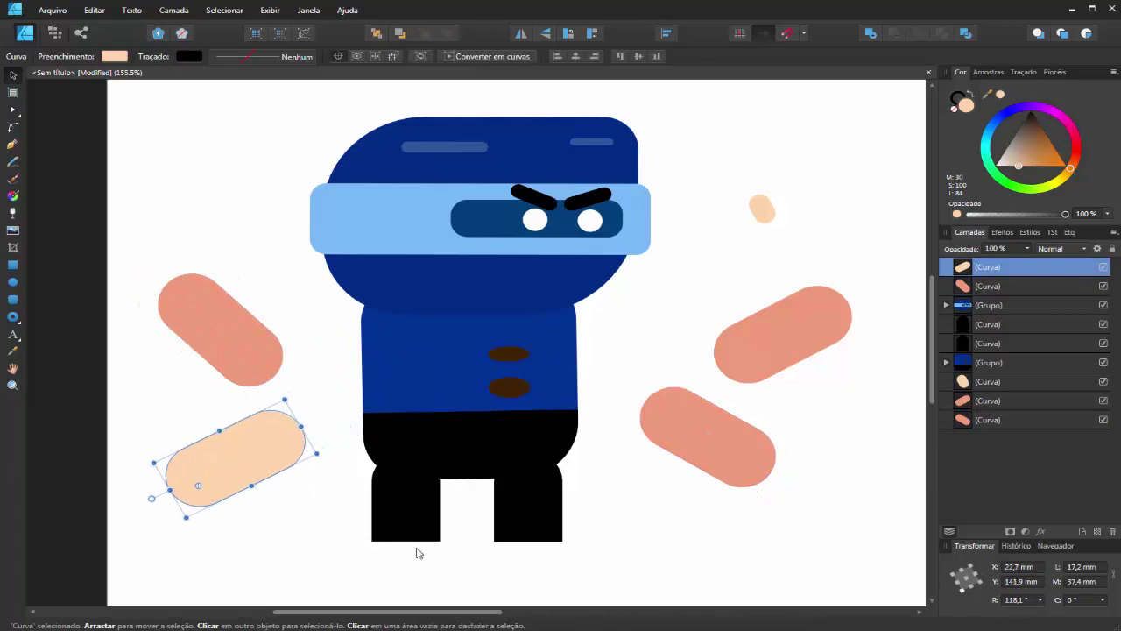
- Move the two legs outward and separate the torso and the head so that no body parts overlap
left_click_drag(403, 498, 350, 536)
left_click_drag(504, 526, 617, 558)
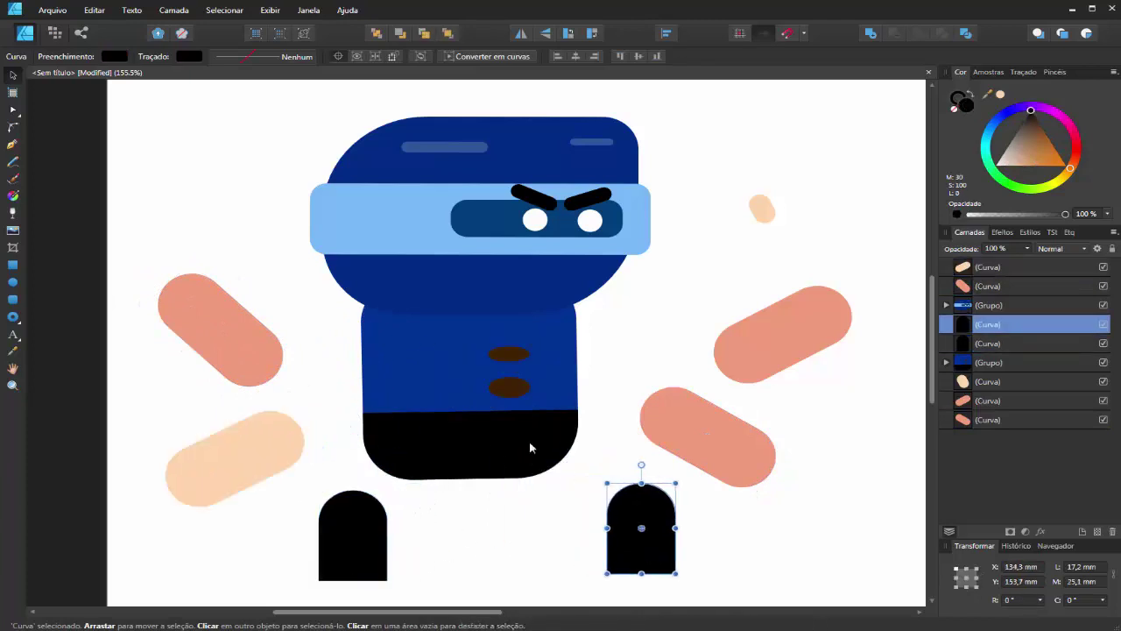
left_click(427, 410)
left_click_drag(427, 411, 449, 453)
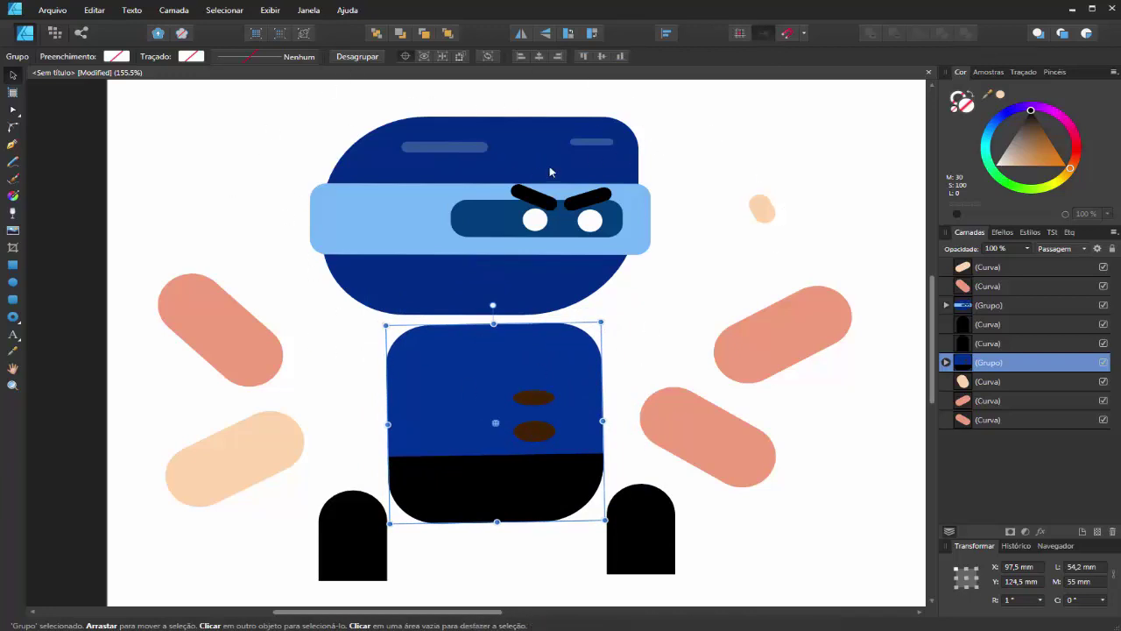
left_click(471, 152)
left_click_drag(523, 161, 559, 150)
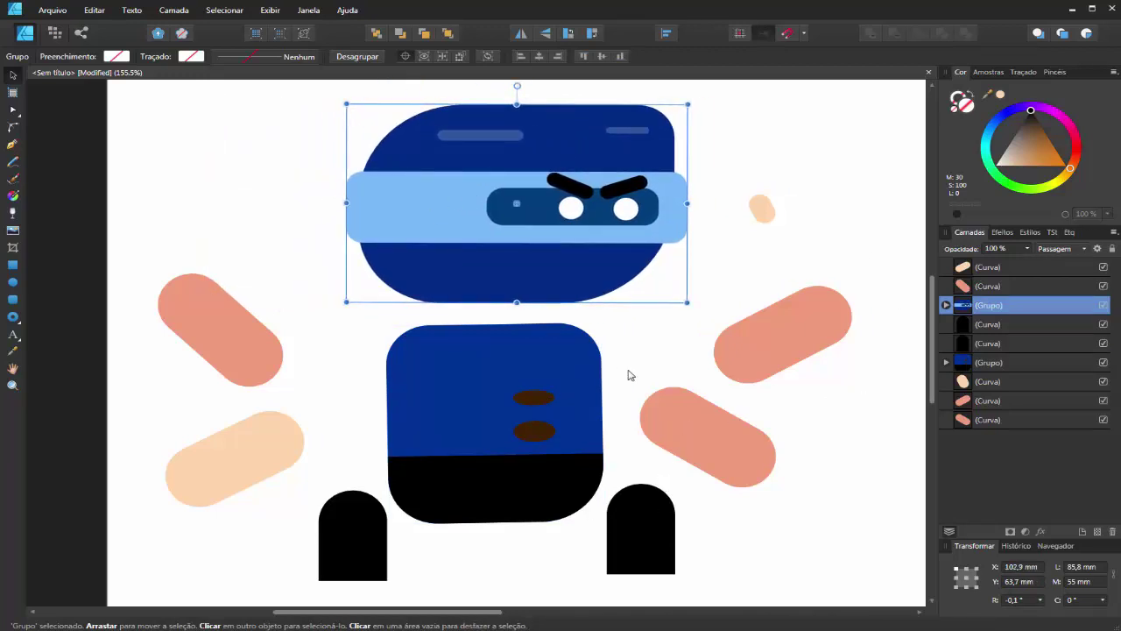
- Ungroup the head, regroup its dark blue shape with the two highlight strips, and move that group away from the headband
left_click(377, 58)
left_click(240, 181)
left_click(504, 136)
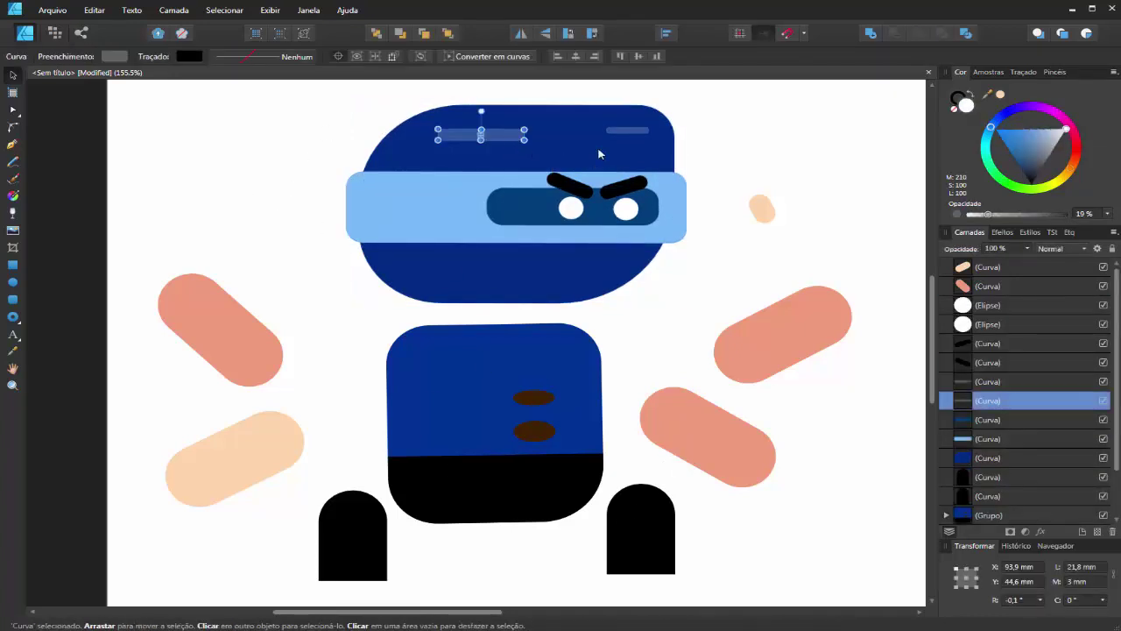
left_click(629, 130, "shift")
left_click(518, 279, "shift")
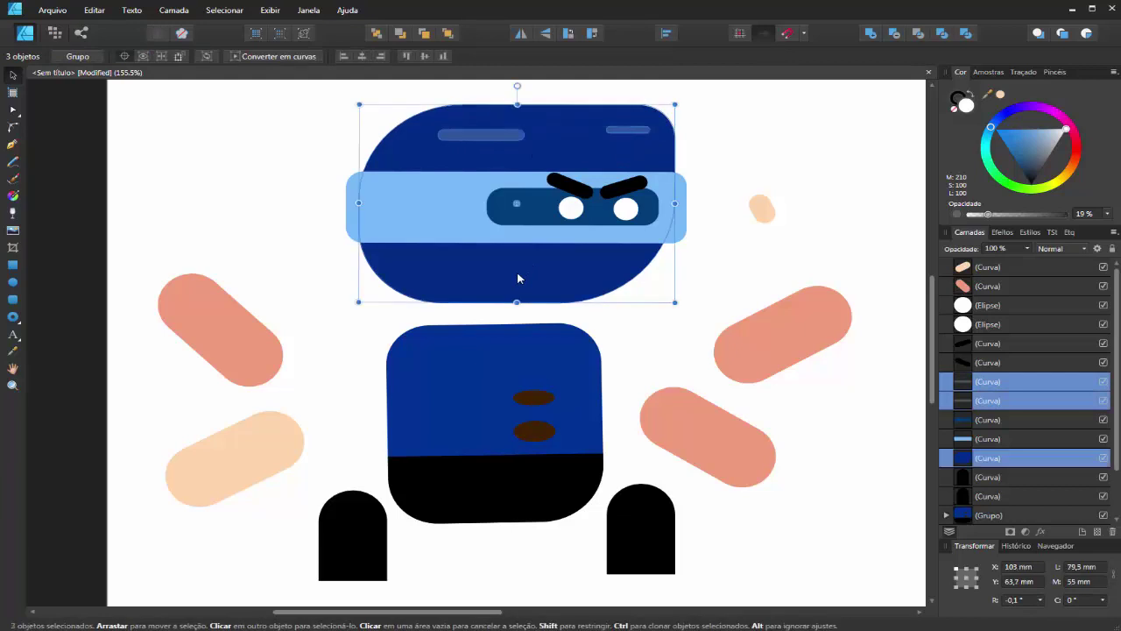
left_click(101, 56)
left_click_drag(574, 134, 307, 134)
left_click_drag(330, 205, 370, 159)
- Move the two black eyebrows off the face to the empty area above the headband
left_click_drag(679, 138, 646, 147)
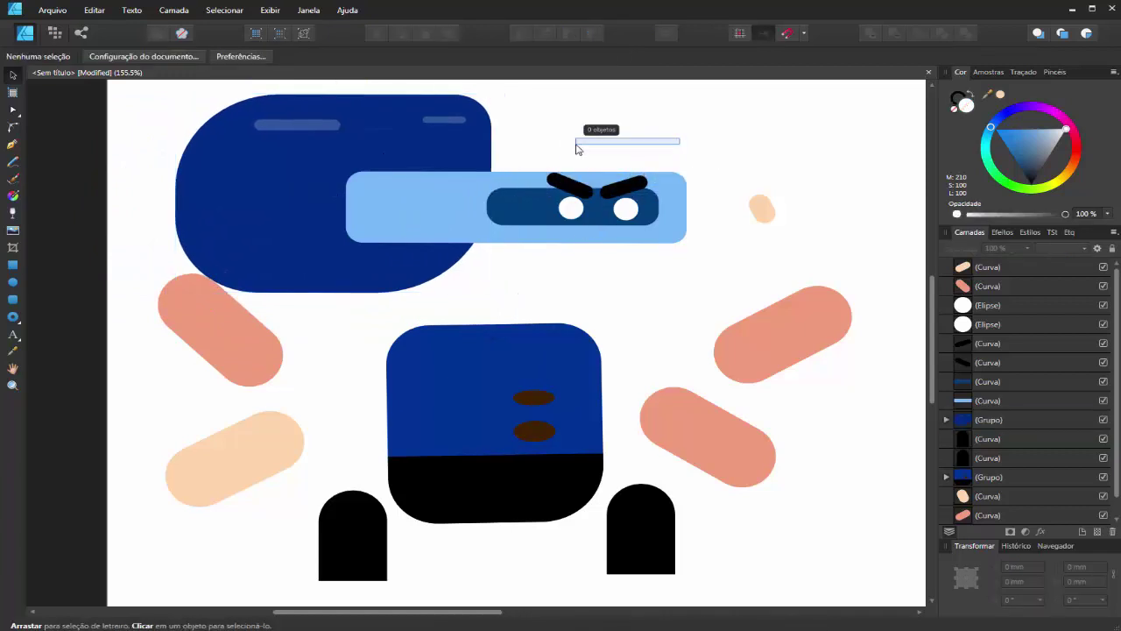
left_click(576, 191)
left_click_drag(581, 191, 588, 123)
left_click_drag(624, 185, 663, 127)
left_click(510, 239)
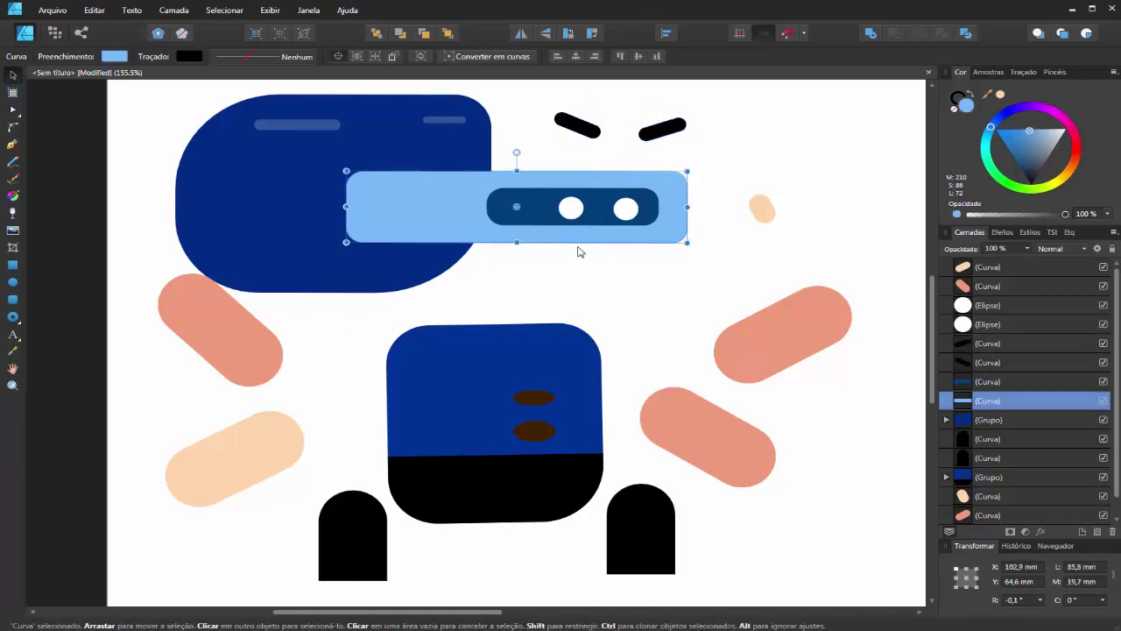
left_click(656, 298)
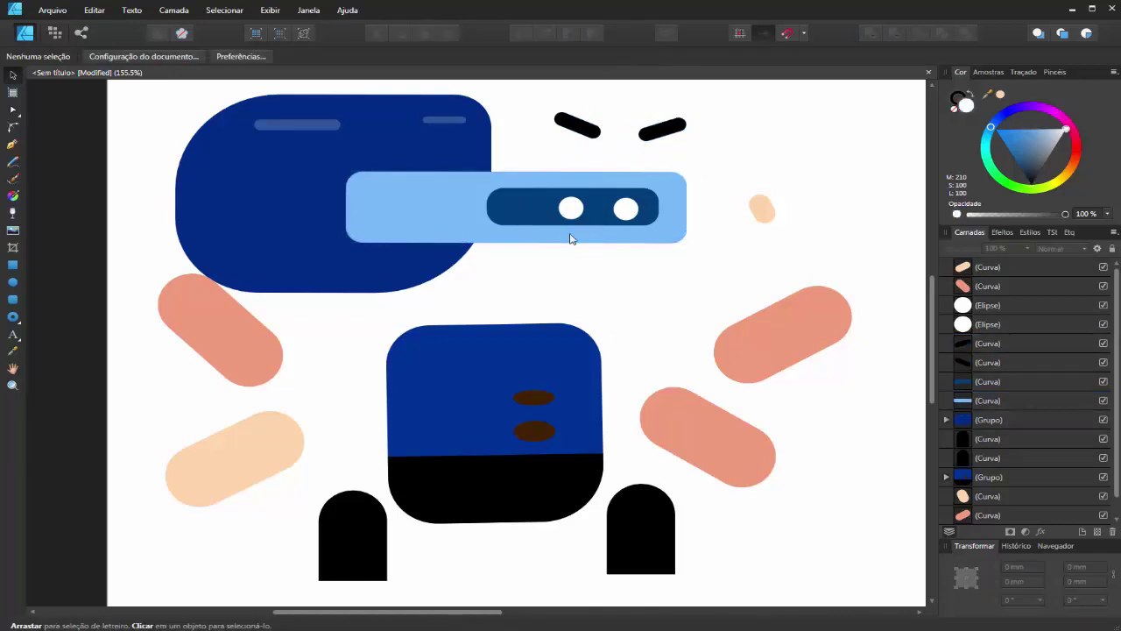
- Group the light blue headband with its dark eye opening and move the group below the eyes
left_click(370, 221)
left_click(501, 219, "shift")
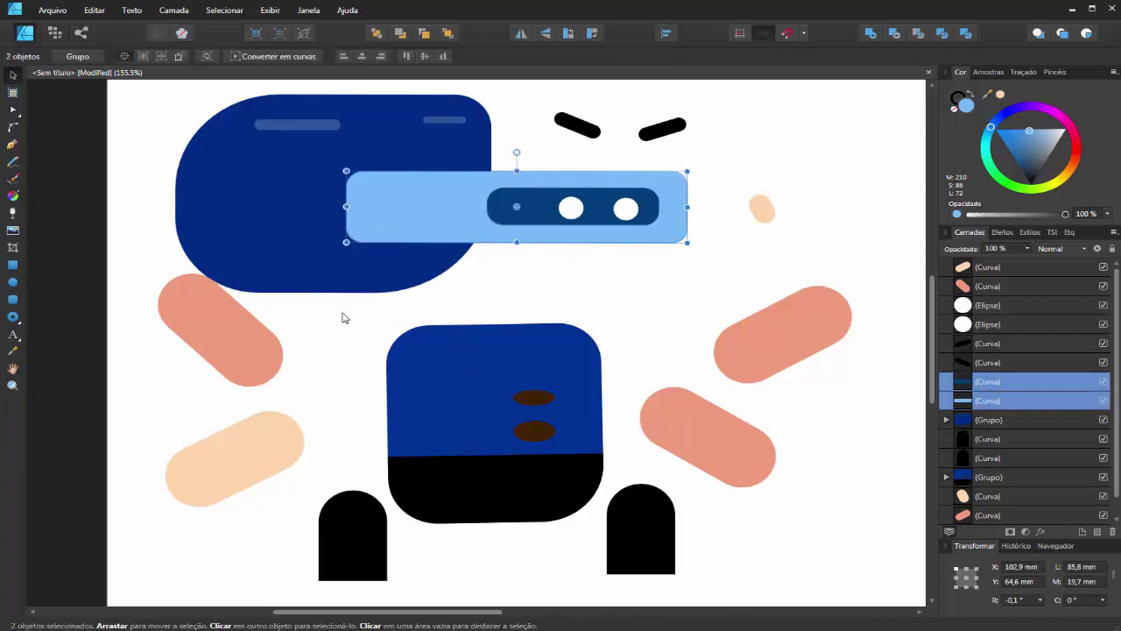
key("ctrl+g")
left_click_drag(468, 228, 616, 306)
- Recolour both white eye ellipses golden yellow
left_click_drag(695, 151, 511, 249)
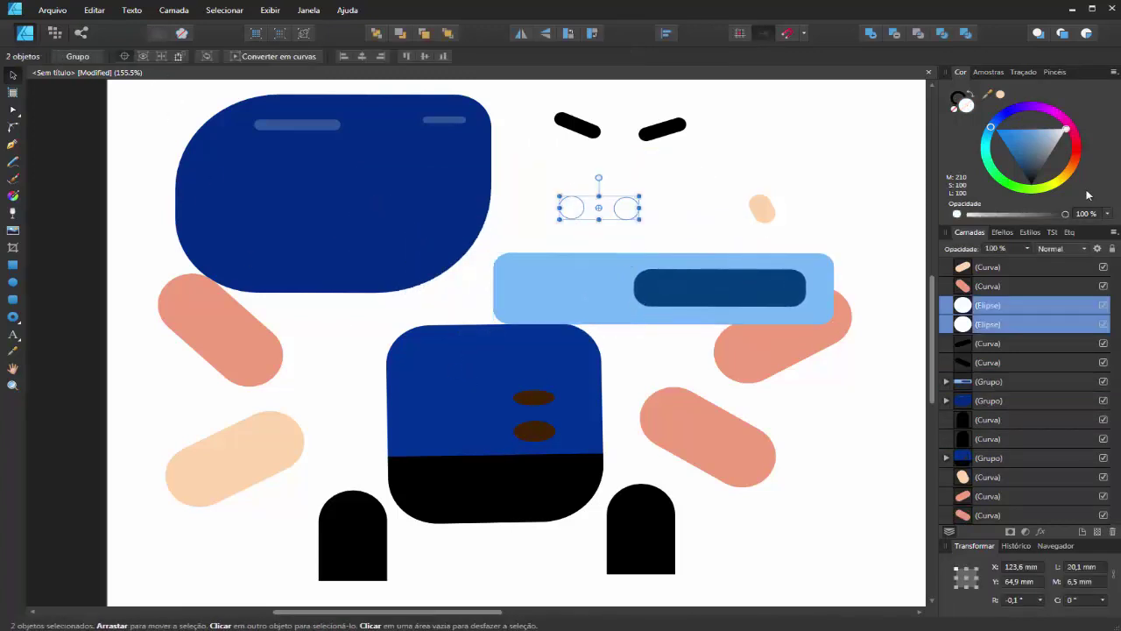
left_click(1067, 183)
left_click(776, 175)
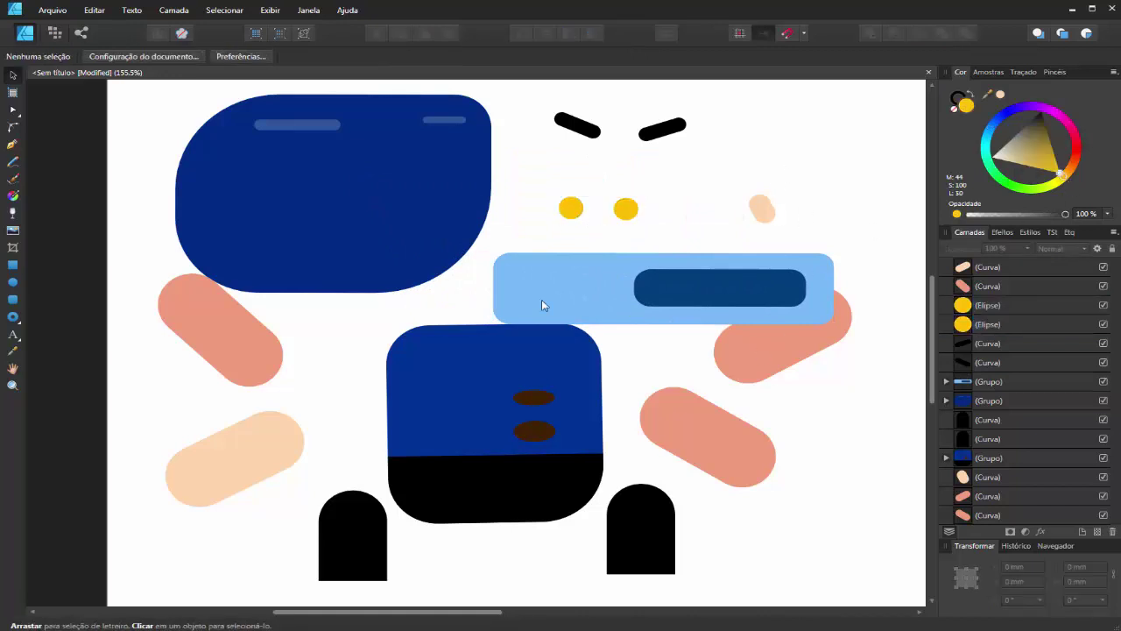
- Move the pair of eyebrows further from the head shape and place the pair of eyes above the headband
scroll(512, 265, "down", 2)
left_click(420, 206)
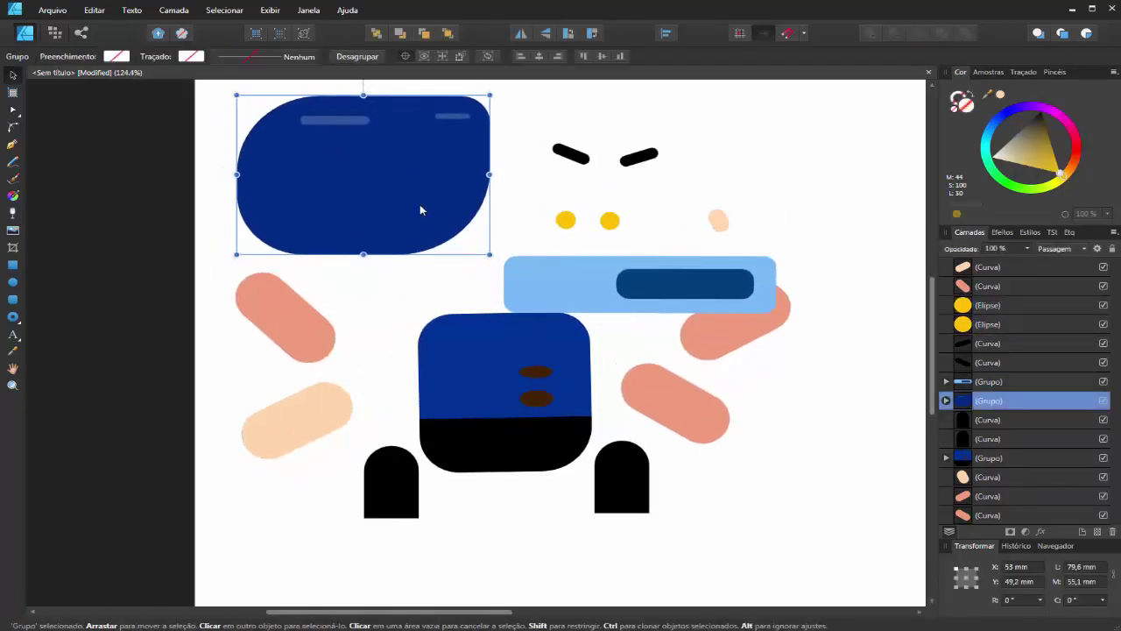
scroll(678, 178, "down", 2)
scroll(671, 181, "up", 1)
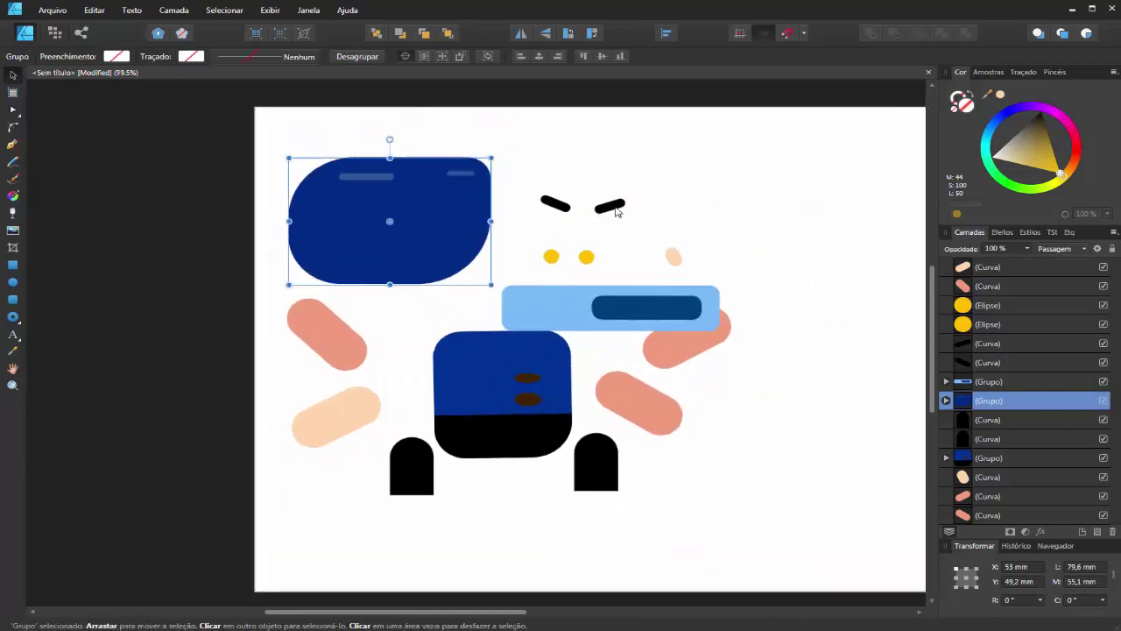
mouse_move(671, 170)
left_mouse_down()
mouse_move(513, 220)
mouse_move(487, 249)
left_mouse_up()
left_click_drag(610, 205, 752, 165)
left_click_drag(609, 225, 518, 295)
left_click_drag(586, 256, 602, 180)
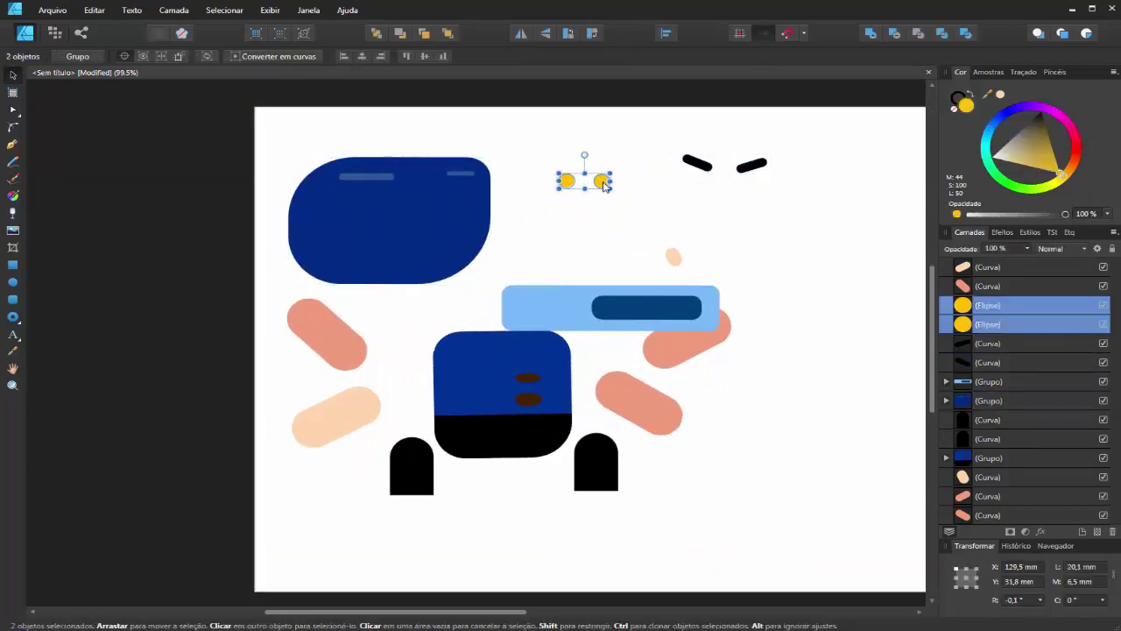
- Set the hand piece apart from the arms, and move the headband and head groups up, clear of the limbs
left_click_drag(672, 260, 779, 251)
left_click_drag(684, 305, 687, 231)
left_click_drag(417, 235, 419, 217)
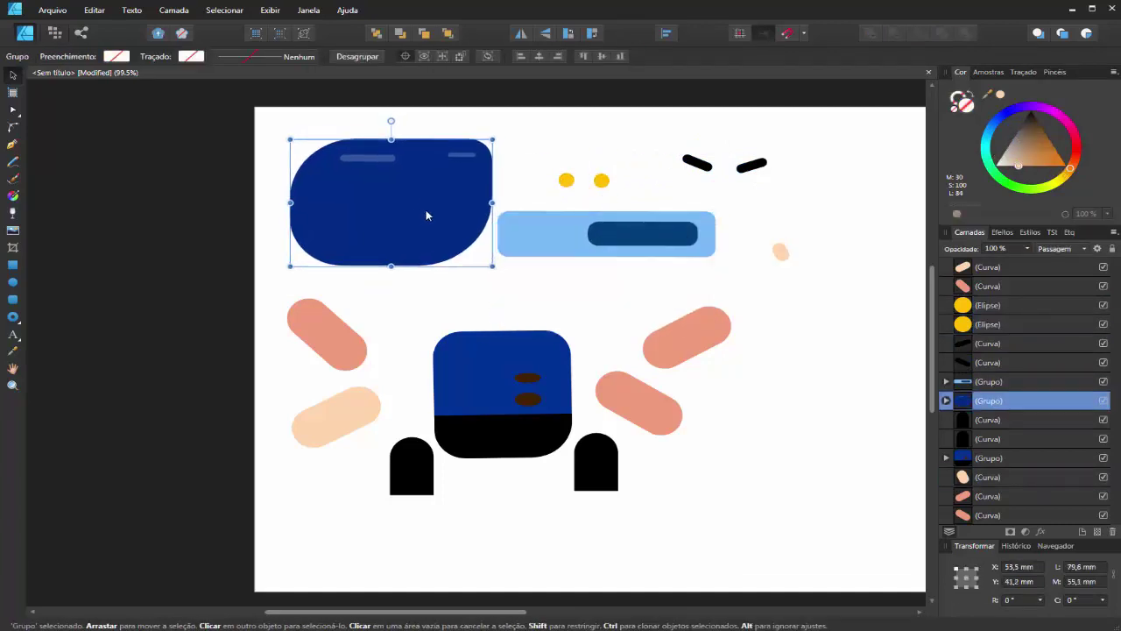
- Group the two yellow eyes and move the group closer to the head shape
mouse_move(603, 183)
left_mouse_down()
mouse_move(585, 173)
mouse_move(620, 189)
left_mouse_up()
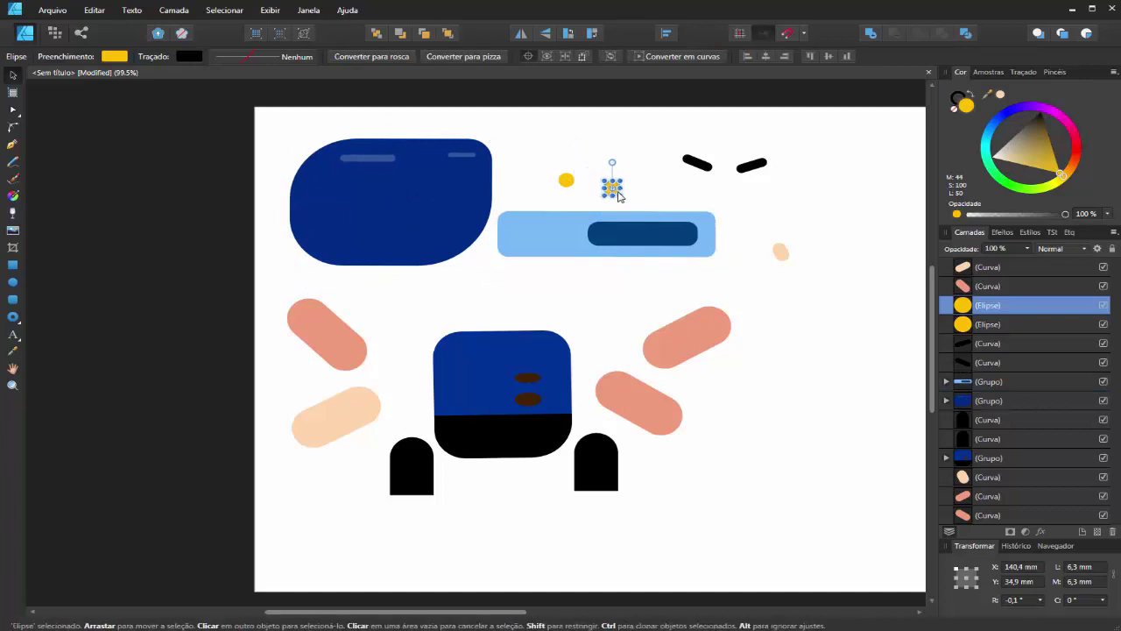
left_click_drag(521, 142, 640, 211)
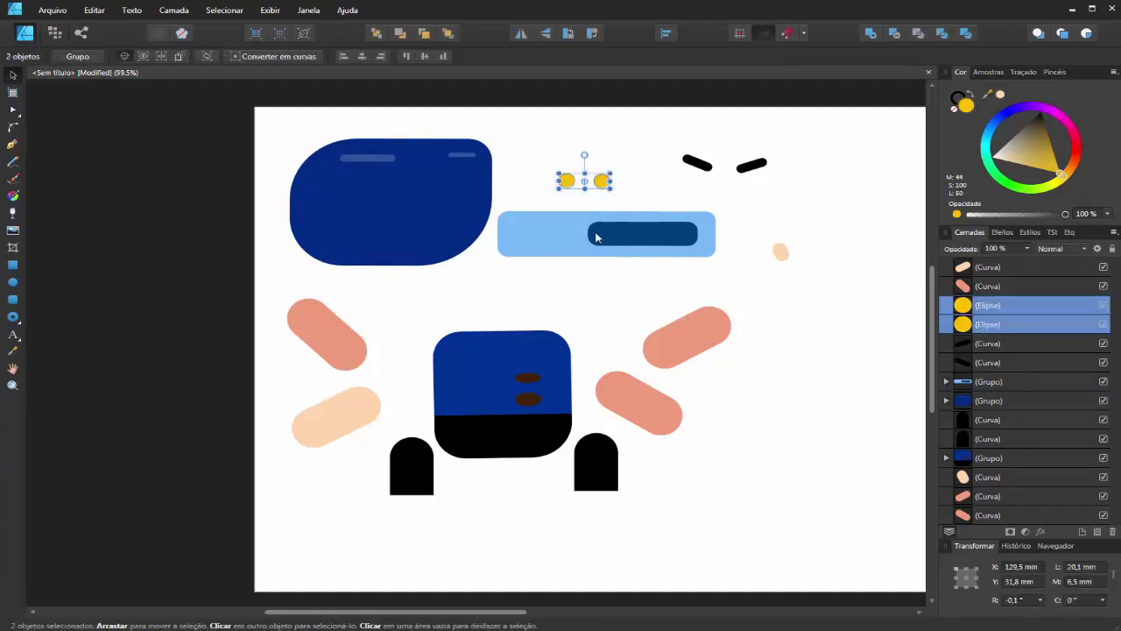
left_click(85, 56)
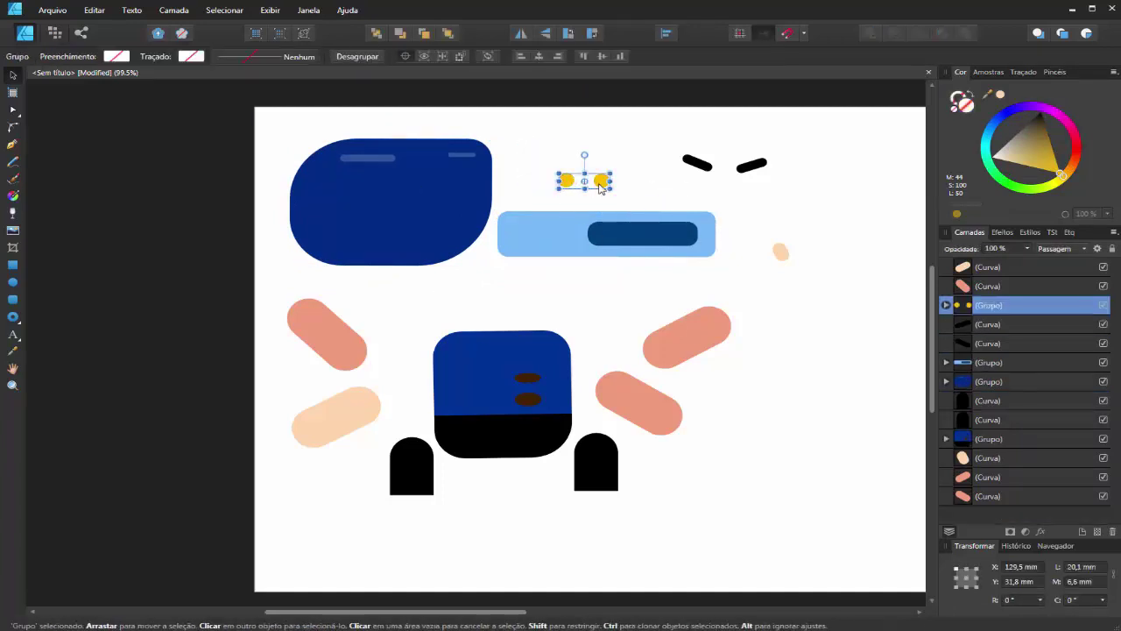
left_click_drag(587, 185, 546, 188)
- Nudge the light blue headband up slightly and move both eyebrows together to just above the eyes
left_click_drag(608, 233, 611, 229)
left_click_drag(807, 139, 625, 199)
left_click_drag(749, 170, 581, 158)
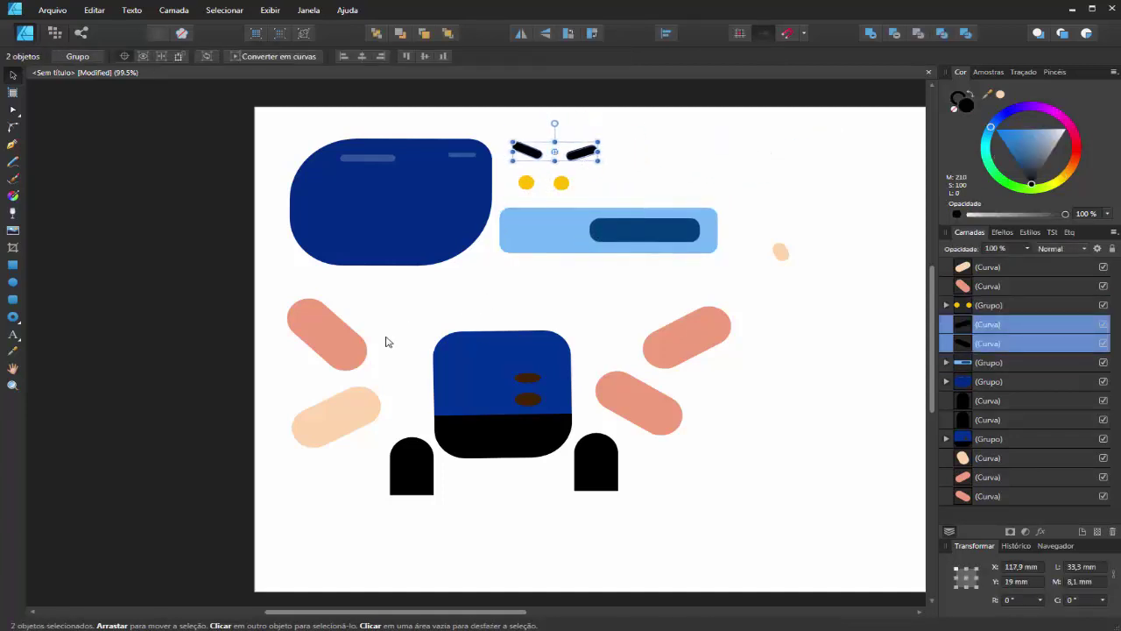
- Place the body beneath the head with both legs side by side below it, and move the two left arm pieces to the body's right
left_click_drag(341, 352, 349, 511)
left_click_drag(340, 419, 353, 458)
left_click_drag(483, 389, 367, 345)
left_click_drag(403, 477, 448, 498)
left_click_drag(368, 467, 571, 329)
left_click_drag(337, 501, 821, 367)
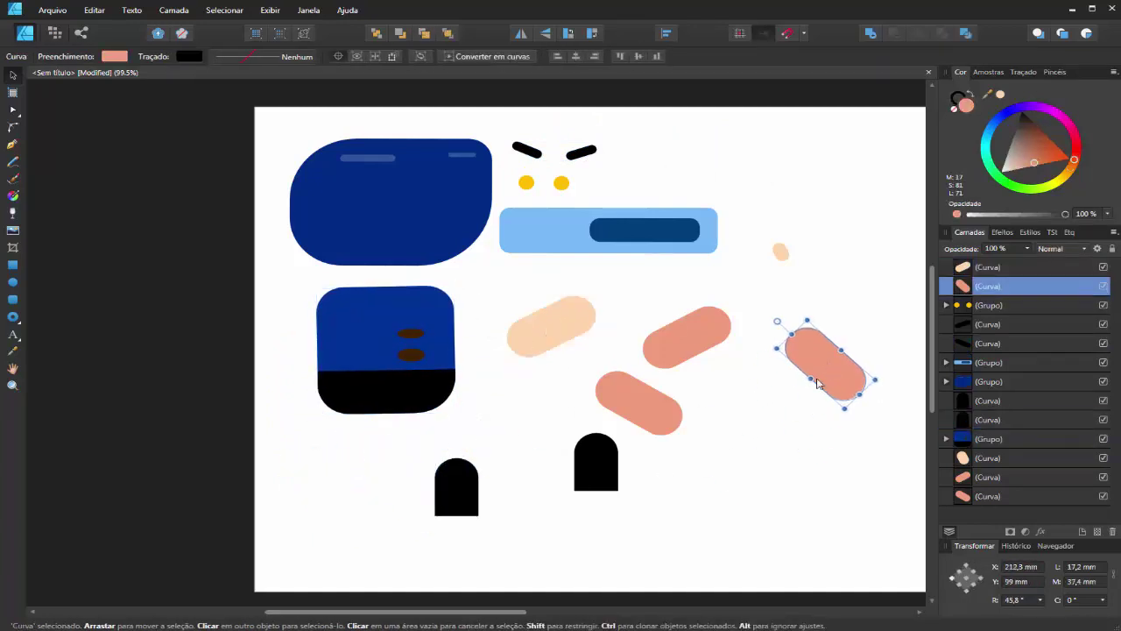
left_click_drag(476, 503, 362, 503)
left_click_drag(598, 484, 436, 510)
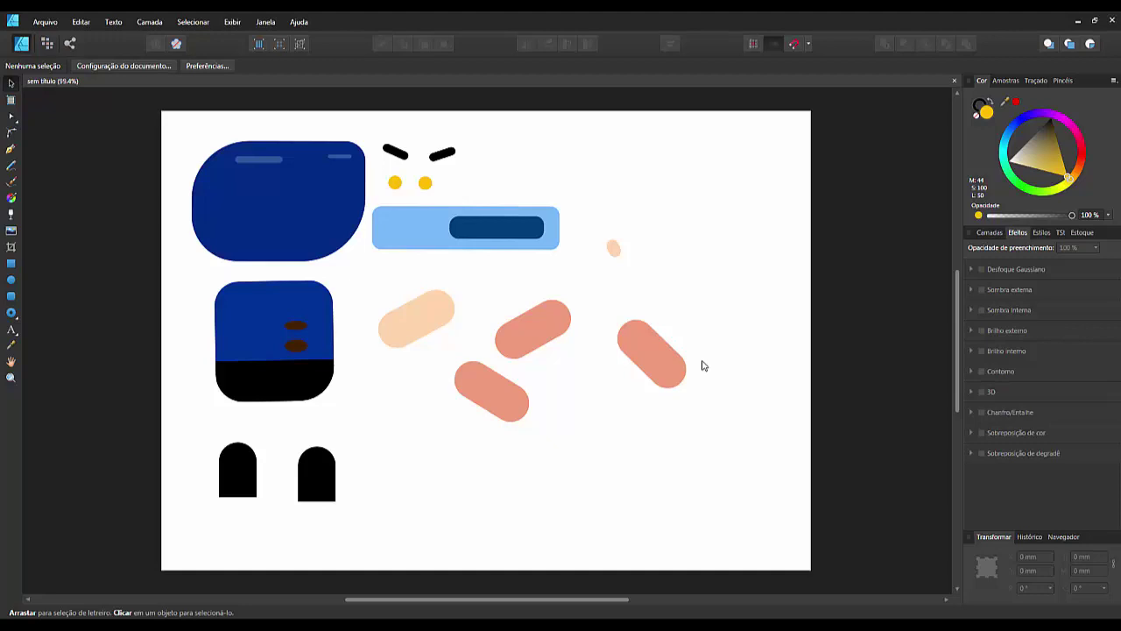
- Arrange two arm pieces along each side of the body and place the small finger piece beside the lower right one
left_click(426, 326)
left_click_drag(420, 325, 220, 380)
left_click_drag(490, 391, 191, 308)
left_click_drag(508, 323, 362, 303)
left_click_drag(627, 355, 428, 385)
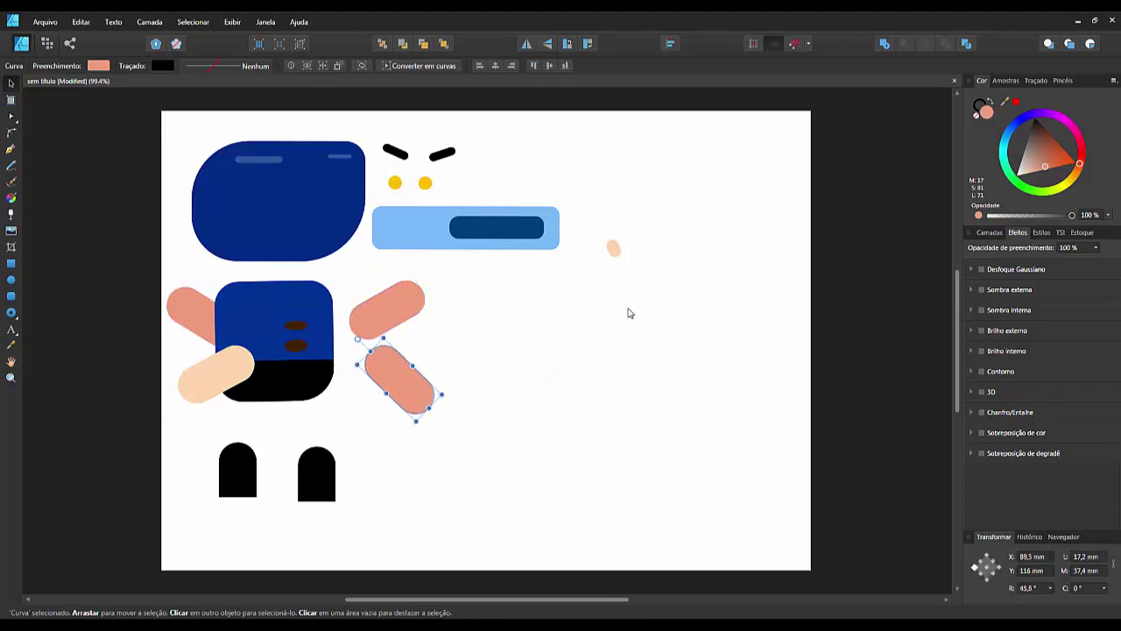
left_click_drag(611, 248, 444, 372)
left_click(646, 312)
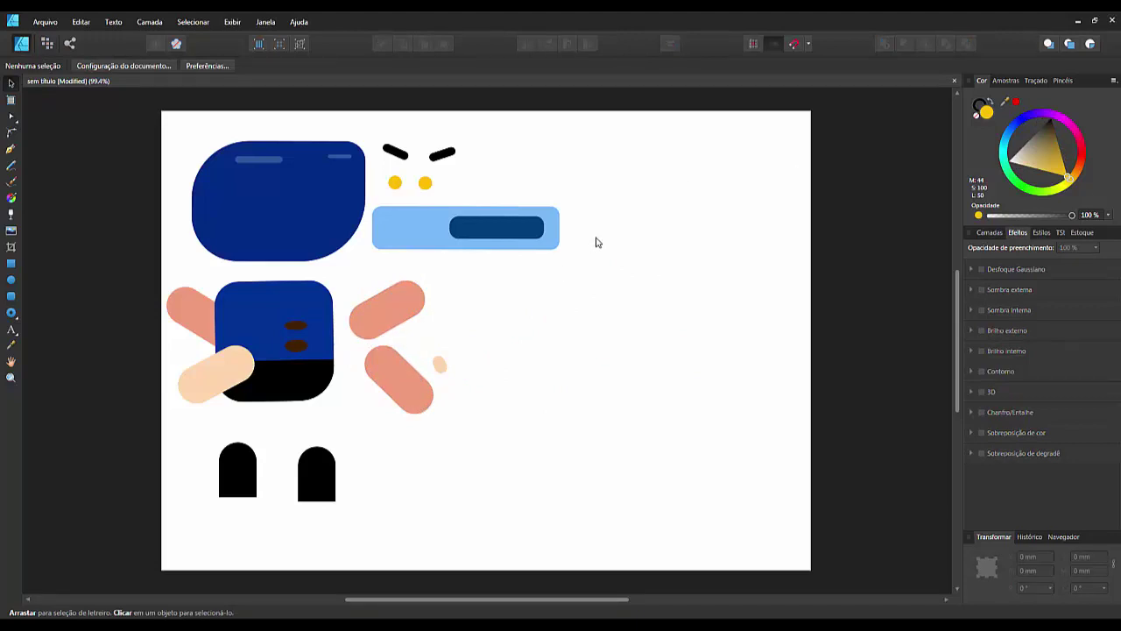
- Name the dark blue head group CABECA in the layer list
left_click(298, 207)
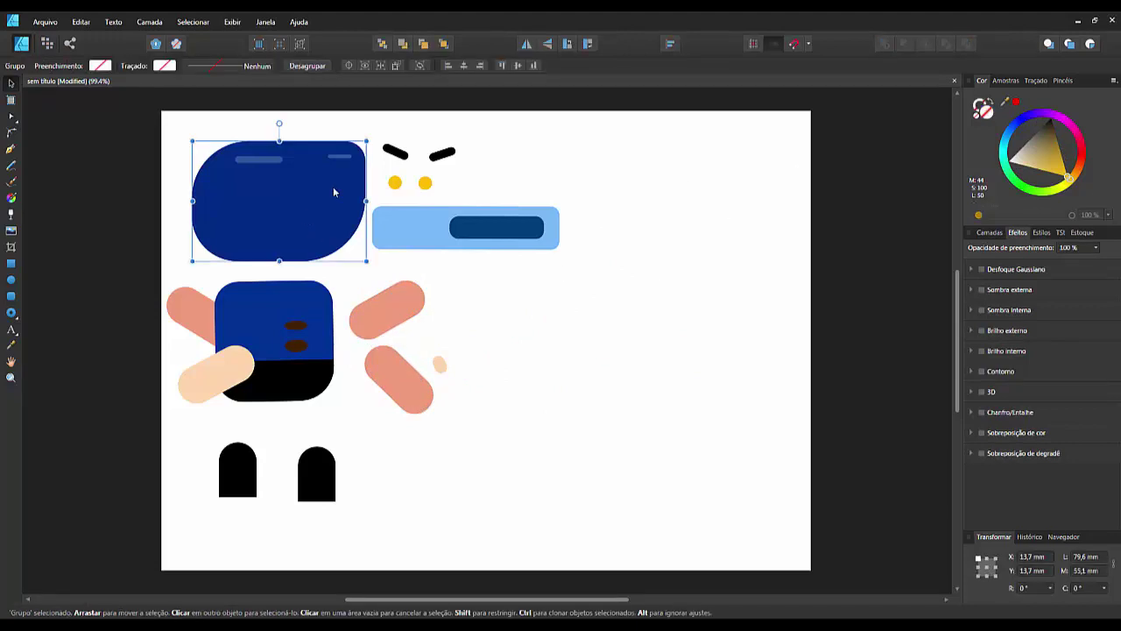
left_click(989, 232)
double_click(1006, 375)
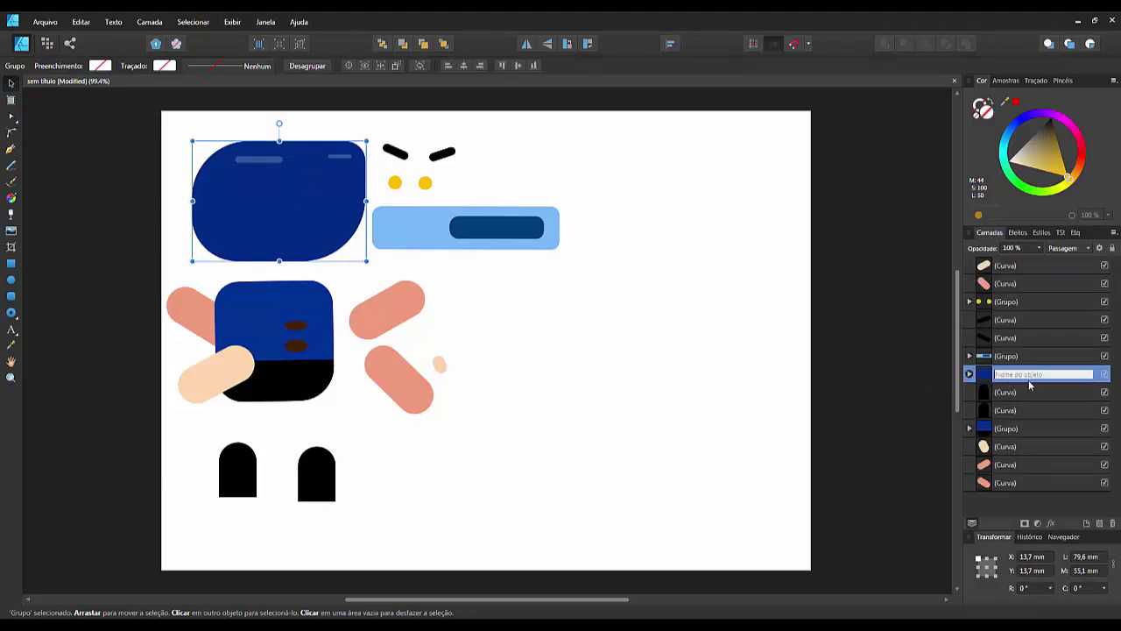
type("c")
key("BackSpace")
type("cabeca")
left_click_drag(1035, 374, 957, 382)
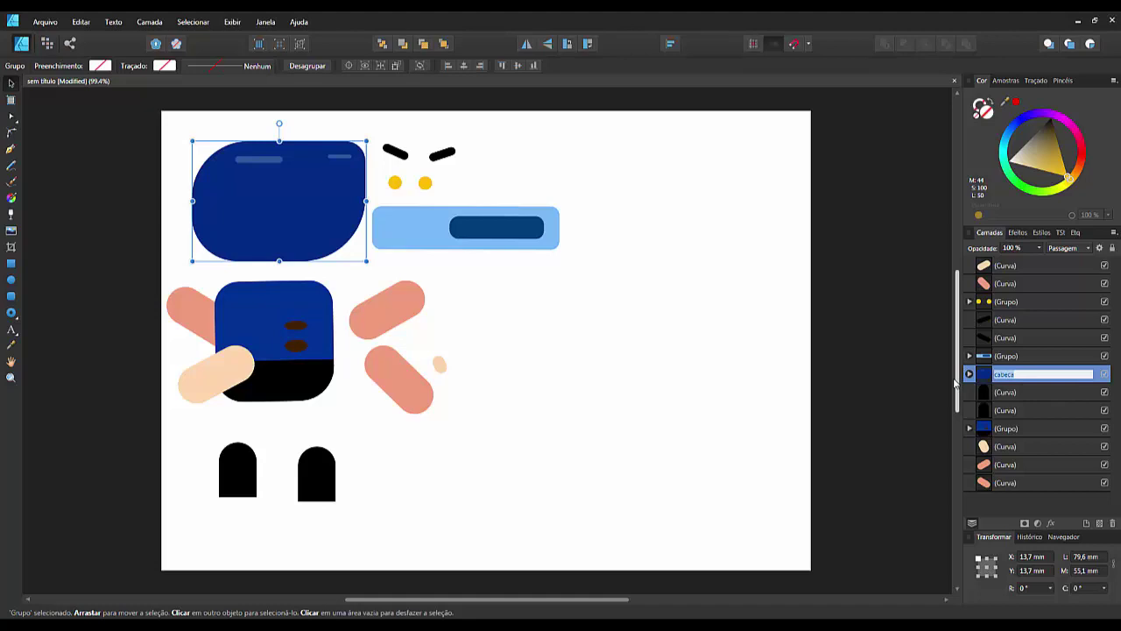
type("Ca")
key("Return")
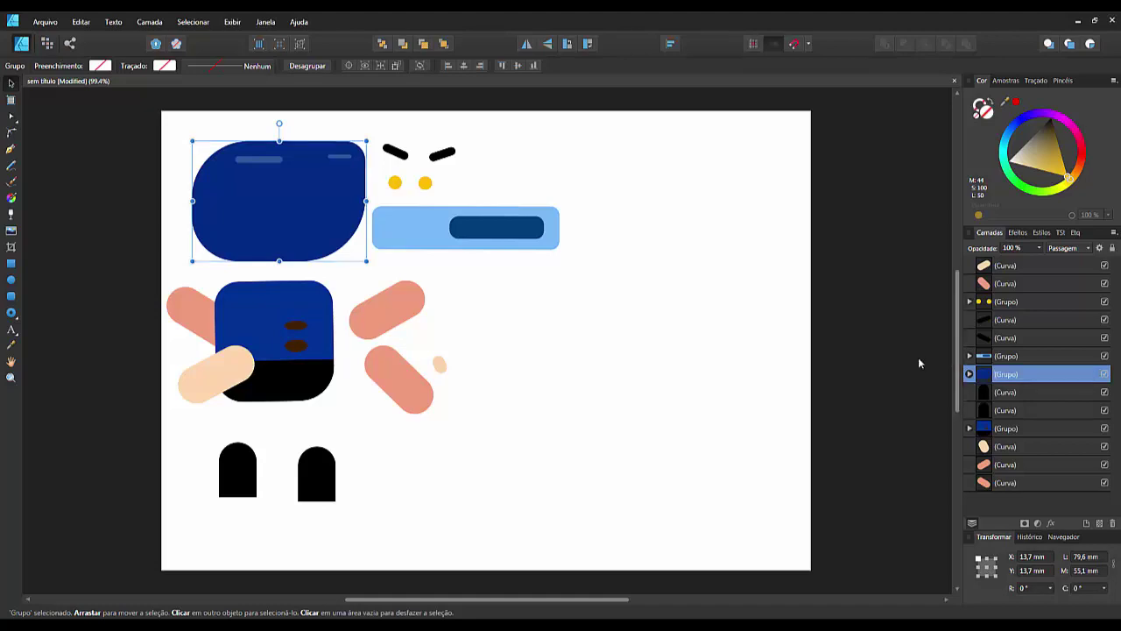
left_click(920, 358)
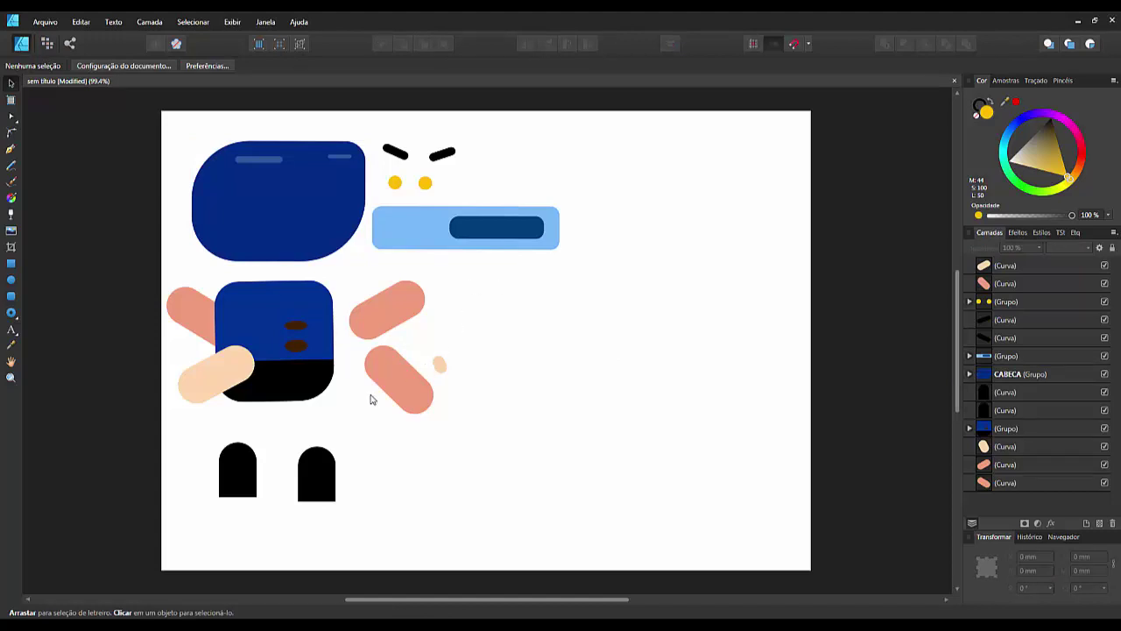
- Nudge the body group slightly to the right and name it CORPO
left_click(263, 323)
mouse_move(302, 330)
left_mouse_down()
mouse_move(326, 328)
mouse_move(310, 330)
left_mouse_up()
double_click(1038, 429)
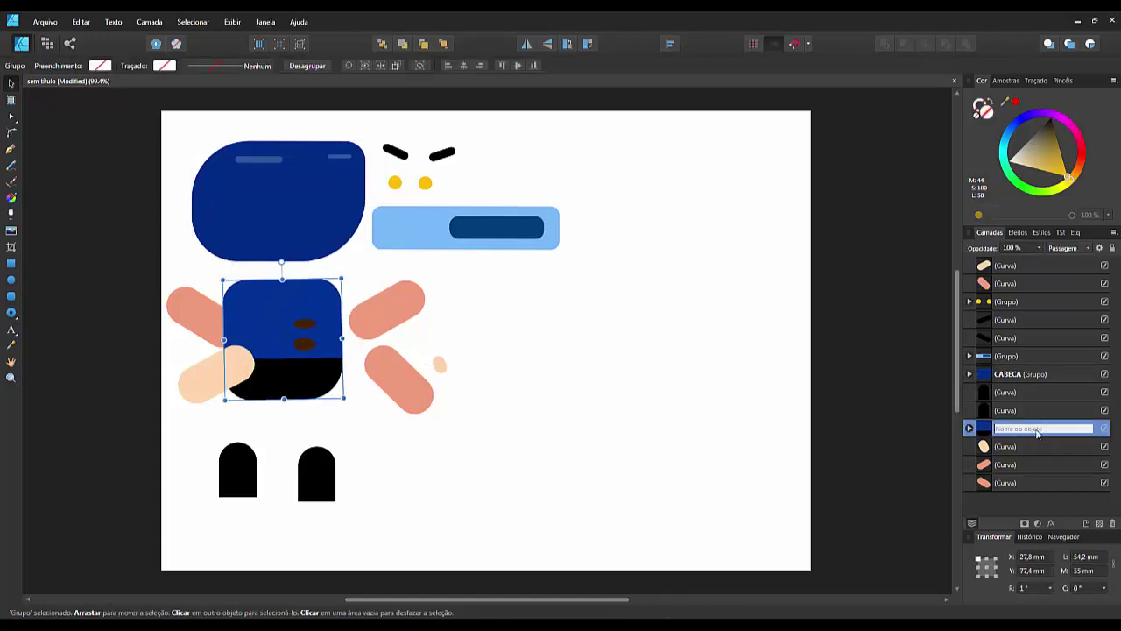
type("CORP")
left_click(560, 465)
- Name the light blue headband group VISOR
left_click(443, 233)
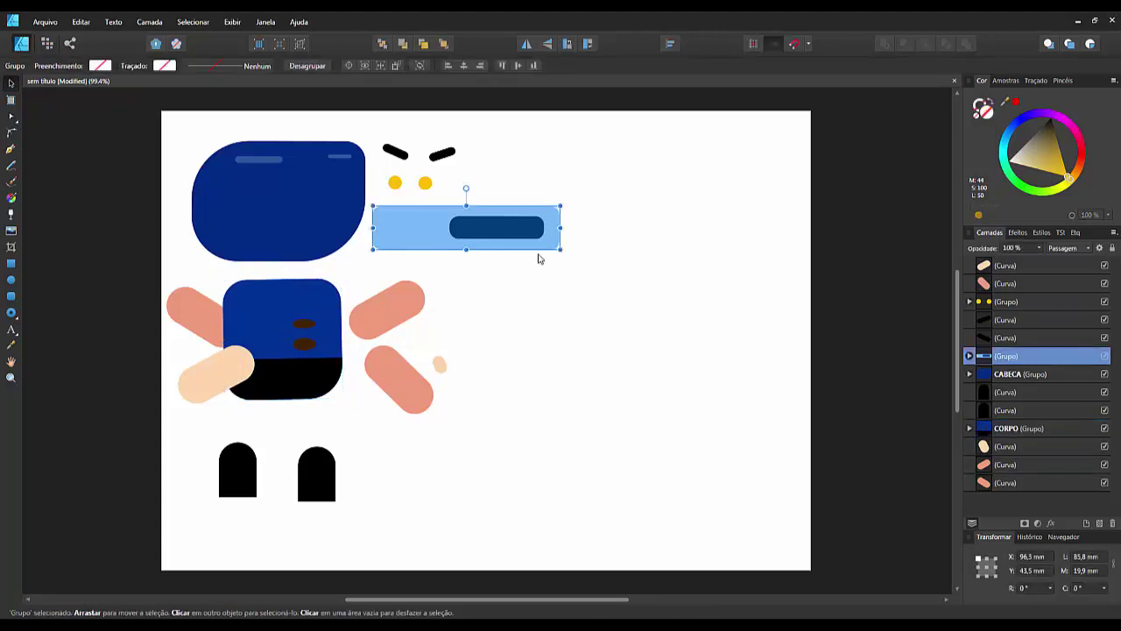
double_click(1014, 357)
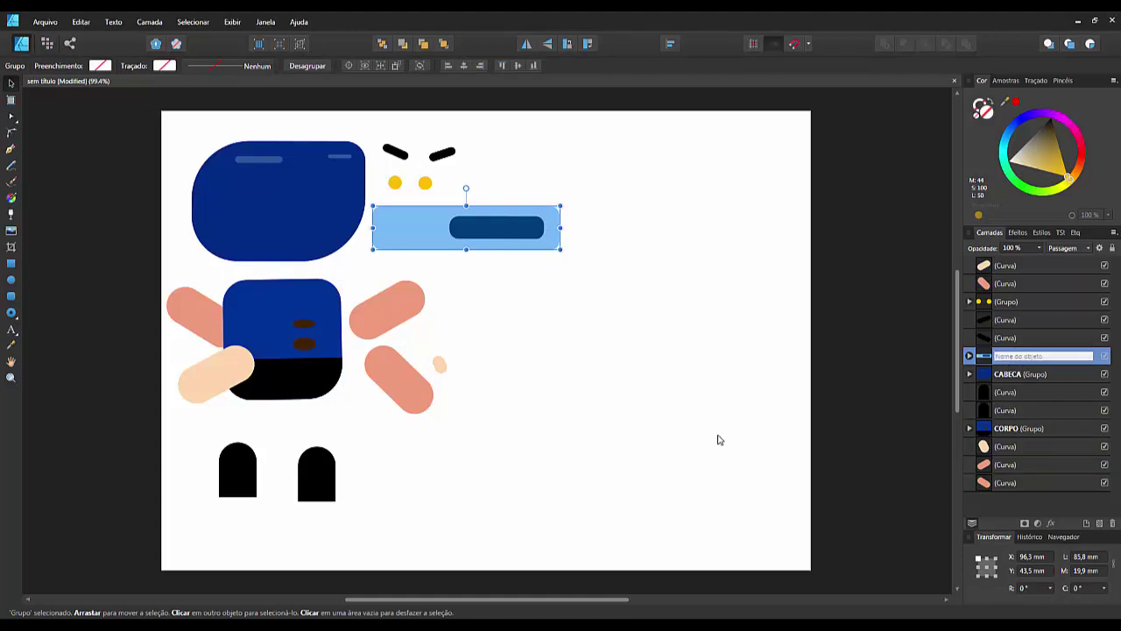
type("V")
left_click(681, 417)
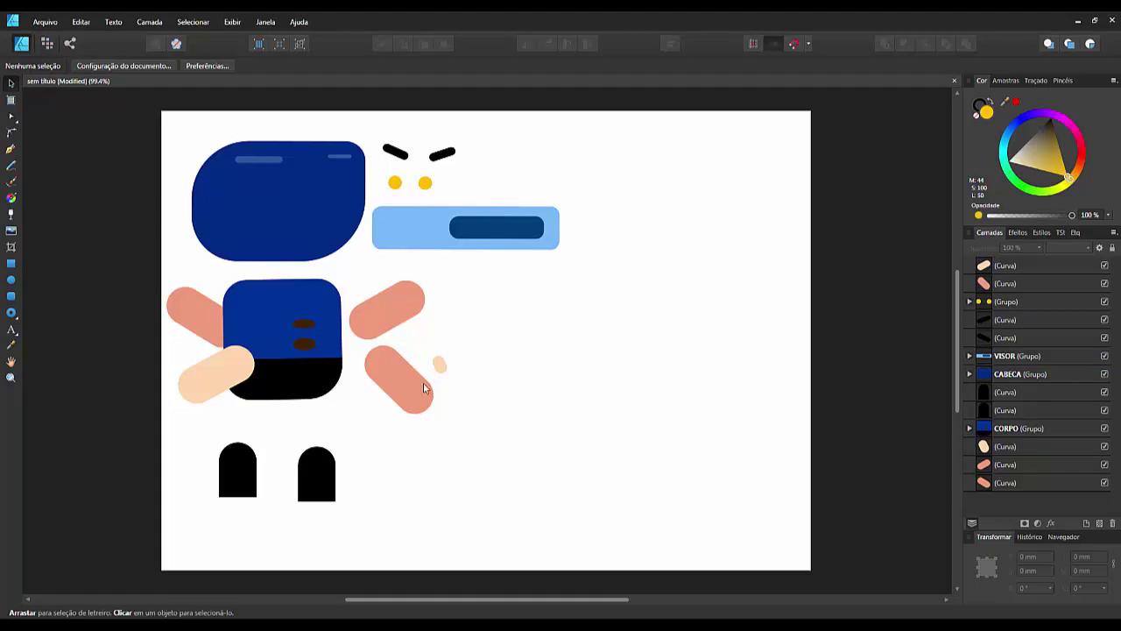
- Name the group of two yellow eyes OLHOS
left_click(429, 191)
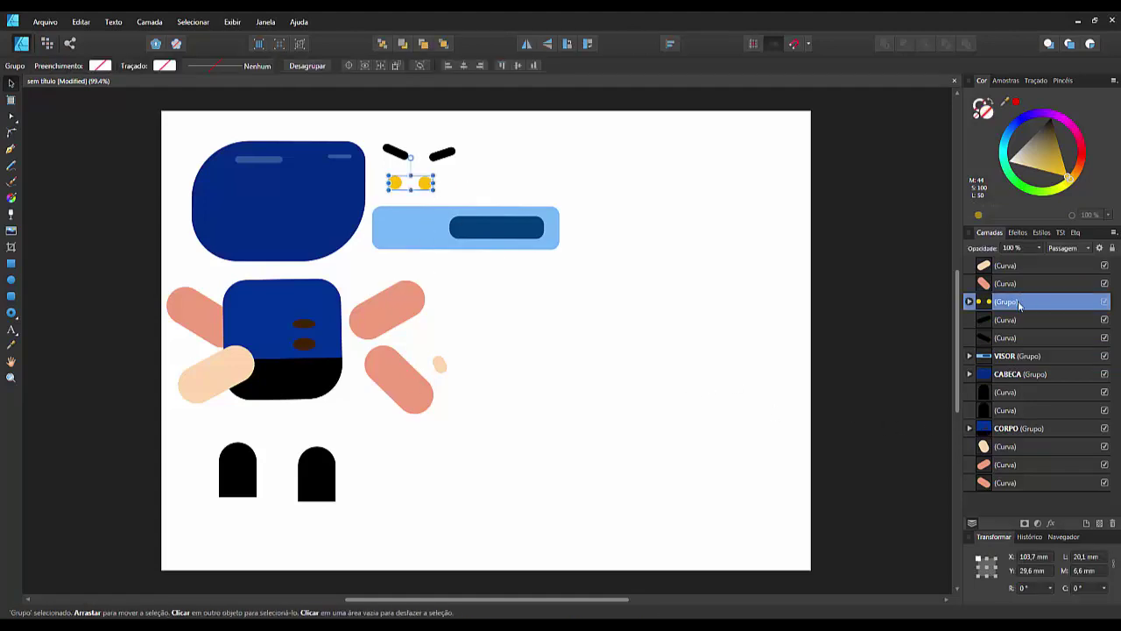
double_click(1008, 301)
type("C")
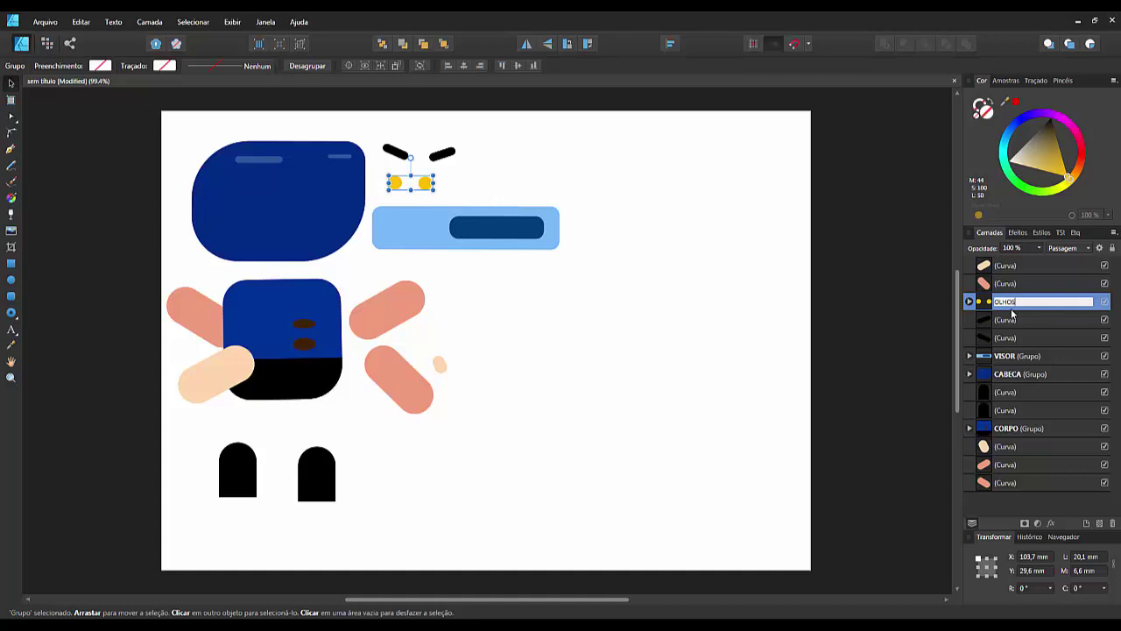
left_click(679, 426)
- Shift both eyebrows slightly to the right and name the left one SOBRANCELHA-D
left_click_drag(443, 164, 469, 158)
left_click_drag(398, 162, 431, 155)
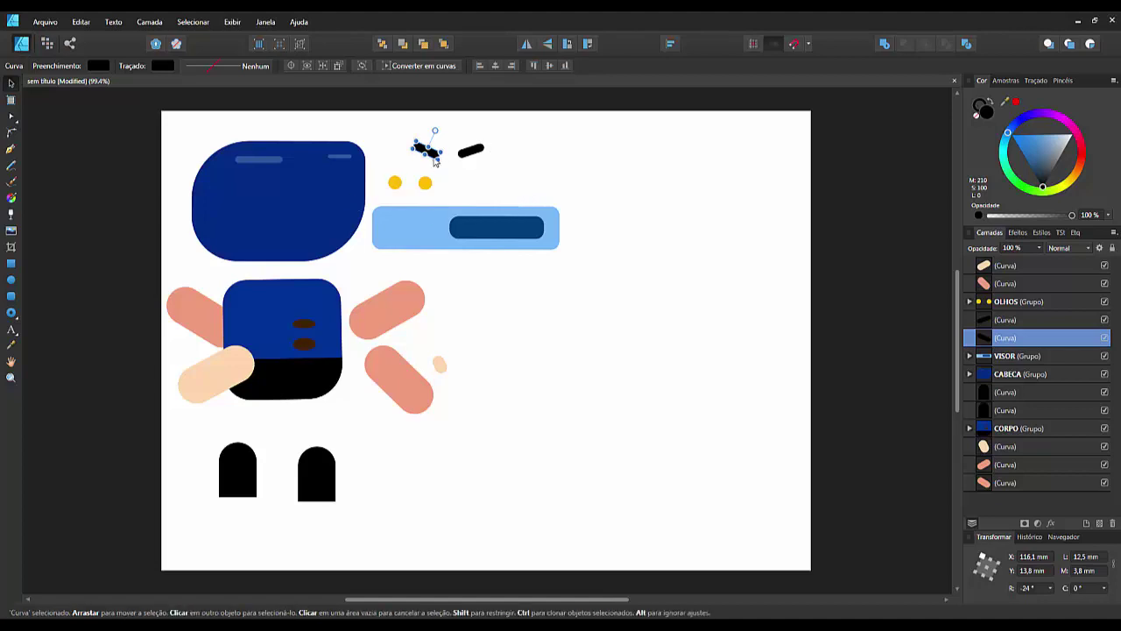
double_click(1013, 338)
type("so")
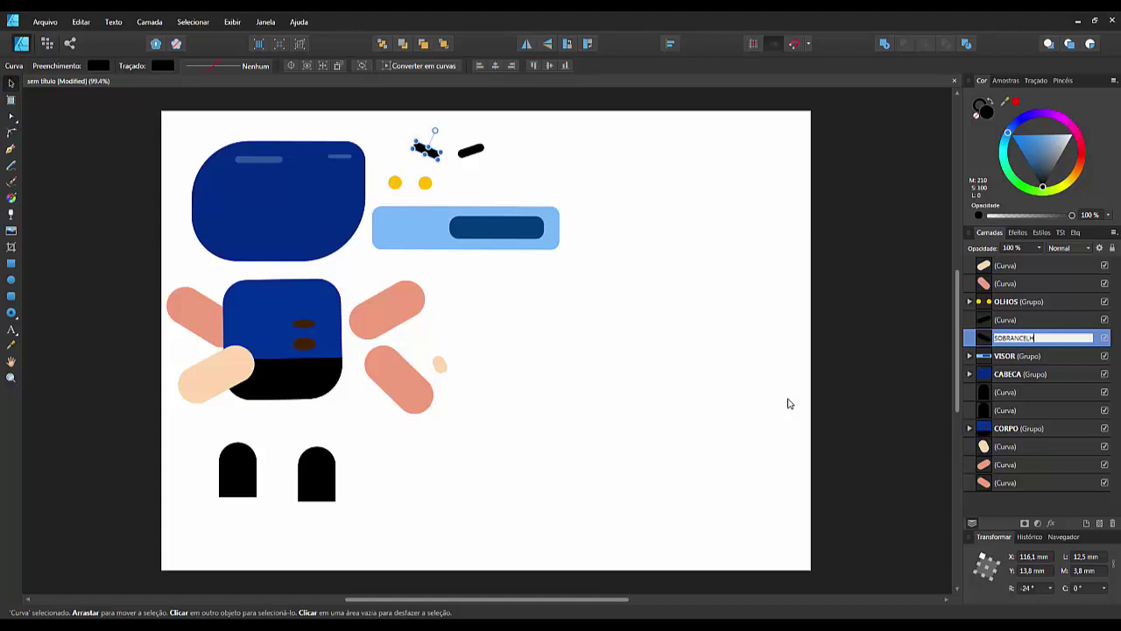
type("BRANCELHA-D")
- Name the right eyebrow curve SOBRANCELHA-E
left_click(472, 153)
double_click(1036, 319)
type("SOBRANCE")
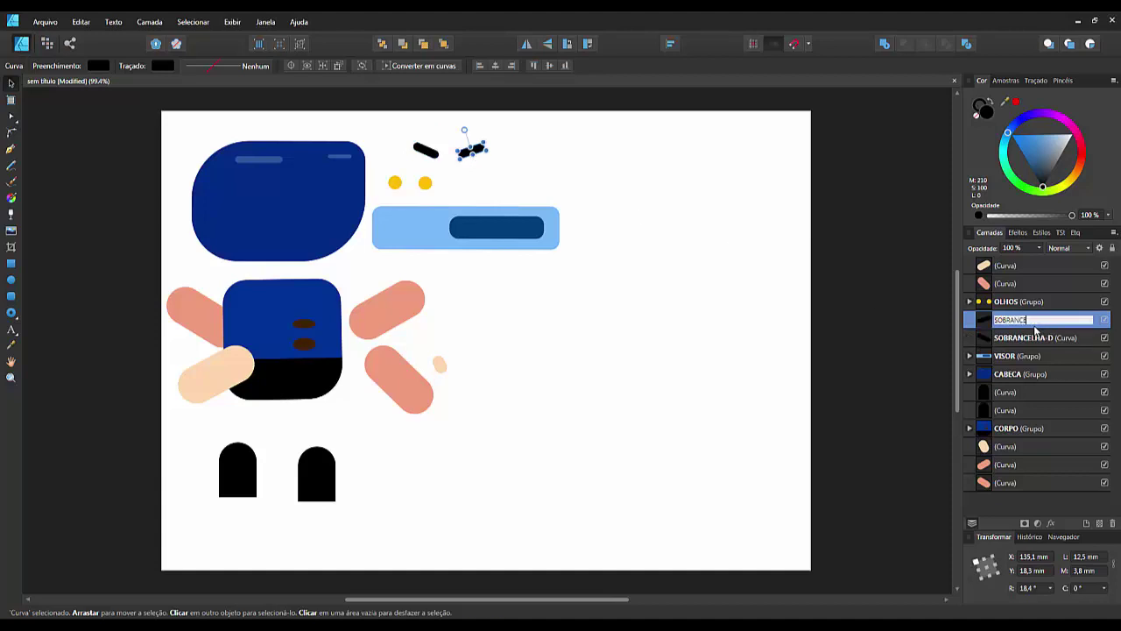
type("LHA-E")
key("Return")
left_click(766, 409)
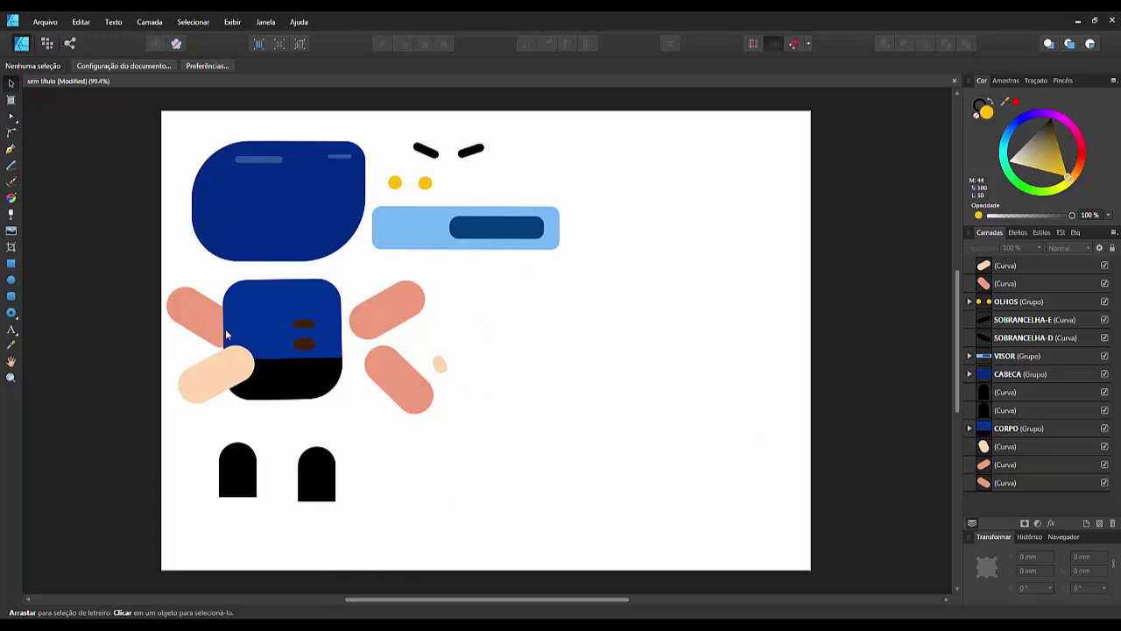
- Name the salmon arm piece behind the body's left side ANTIBRACO-D
left_click(202, 313)
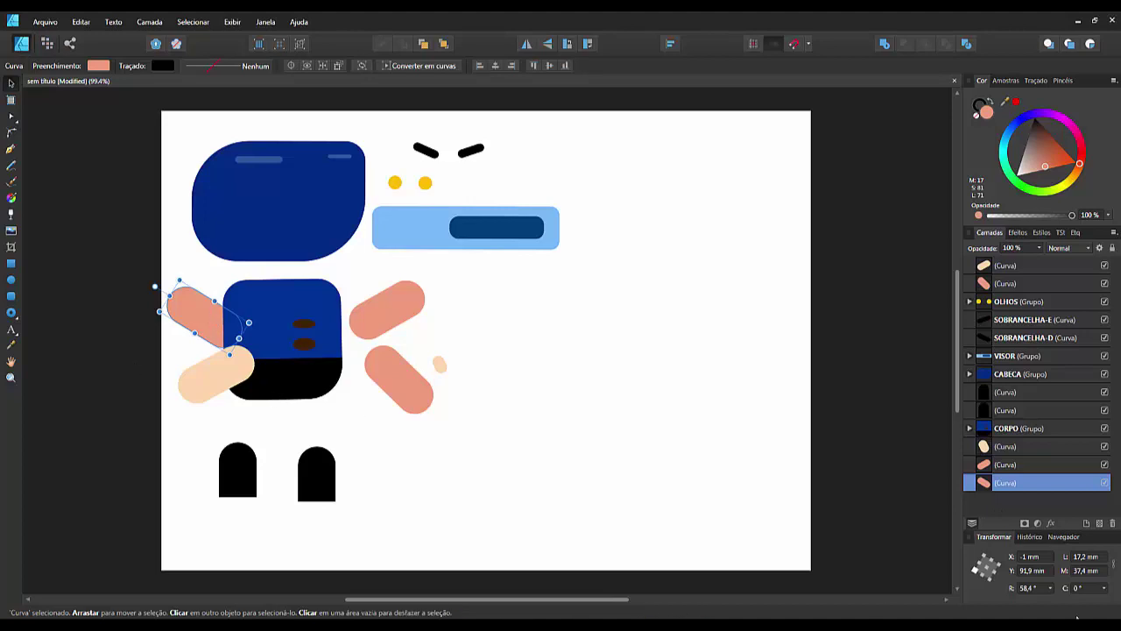
double_click(1015, 483)
type("ANT")
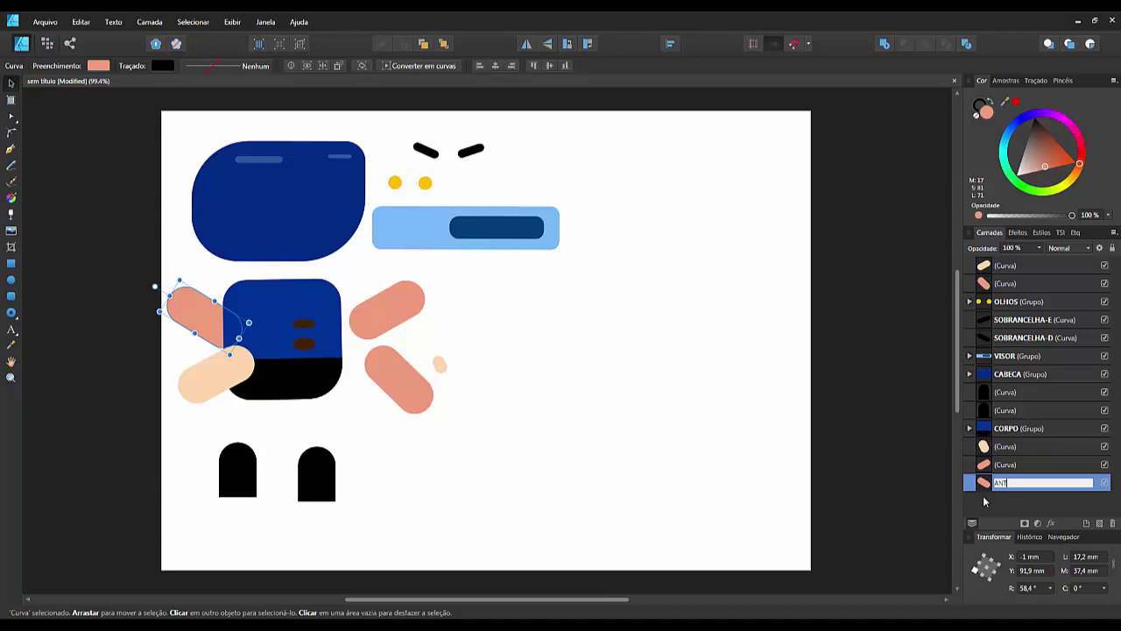
type("IBRACO-D")
left_click(616, 496)
- Name the upper salmon arm piece on the body's right side ANTIBRACO-E
left_click(388, 306)
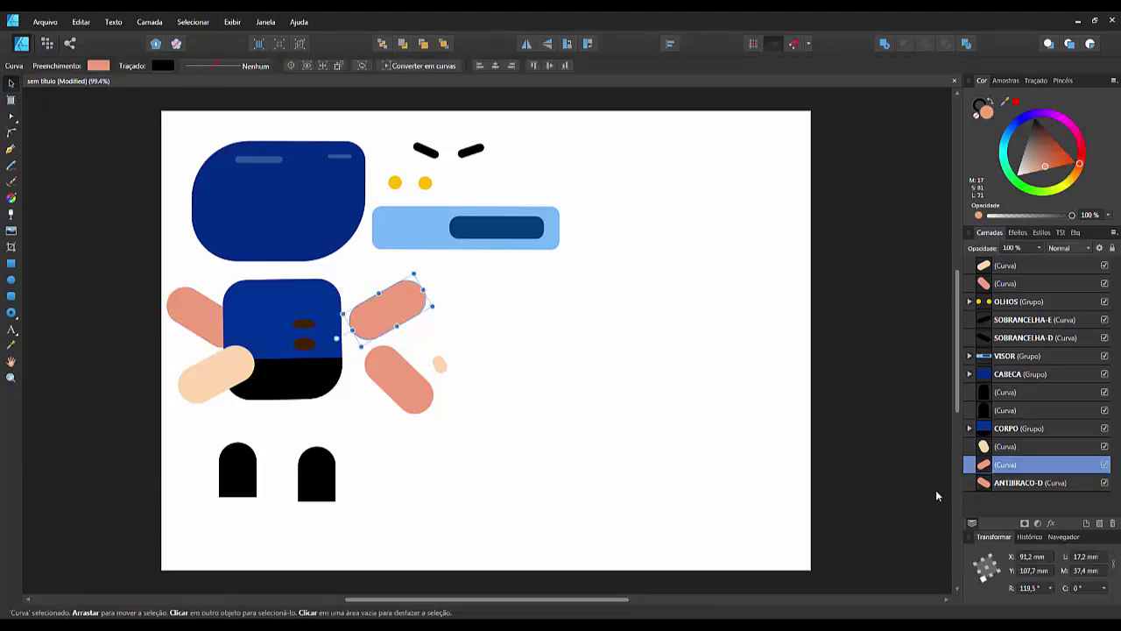
double_click(1019, 470)
type("ANT")
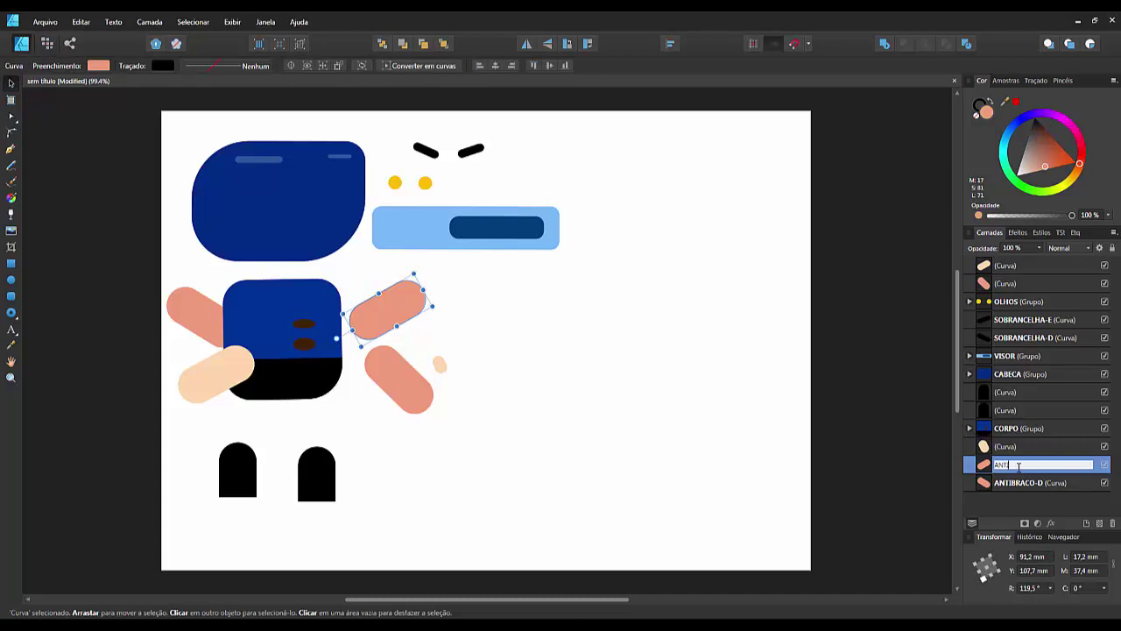
type("IBRACO-E")
left_click(768, 506)
- Name the peach arm piece overlapping the body's lower left BRACO-D
left_click(220, 373)
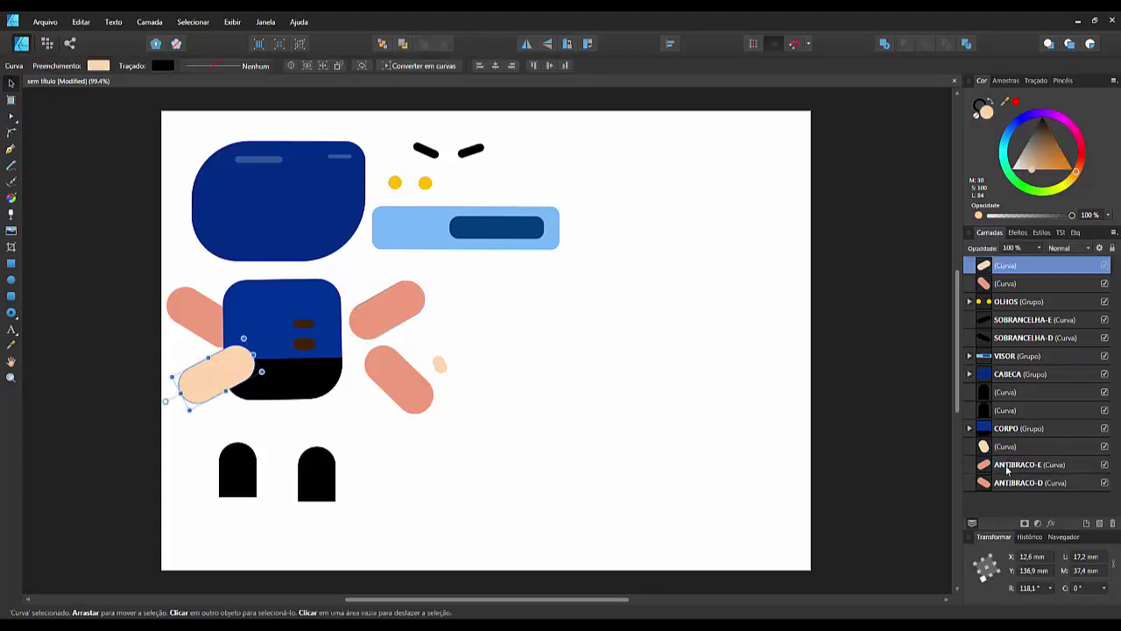
double_click(1014, 266)
type("BRACO-D")
left_click(658, 420)
- Name the lower salmon arm piece on the body's right side BRACO-E
left_click(400, 392)
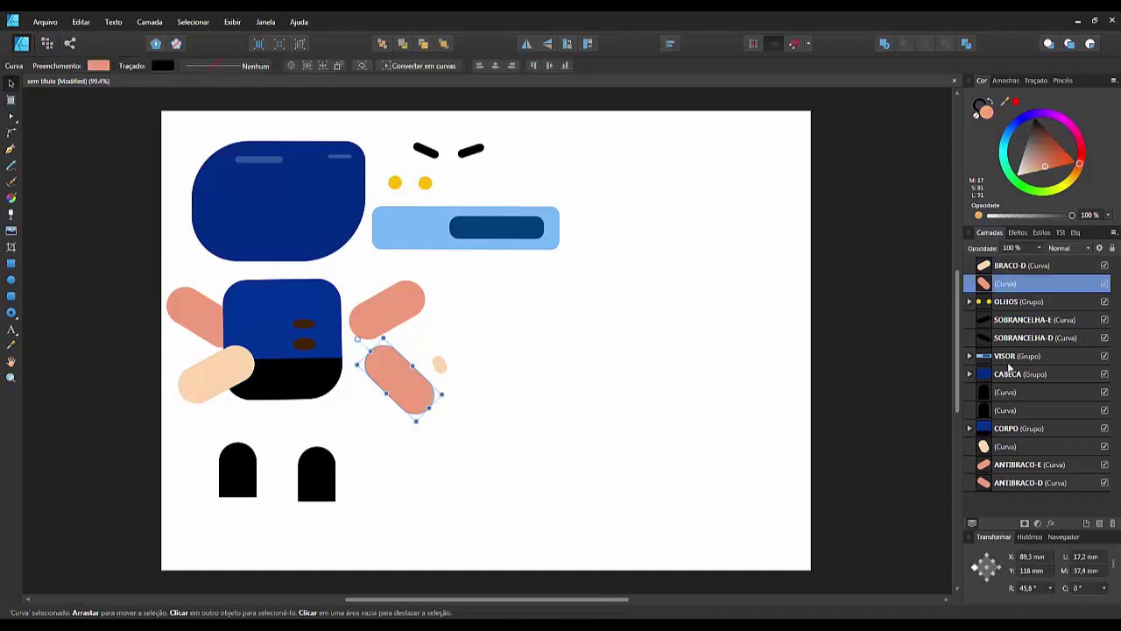
double_click(1007, 283)
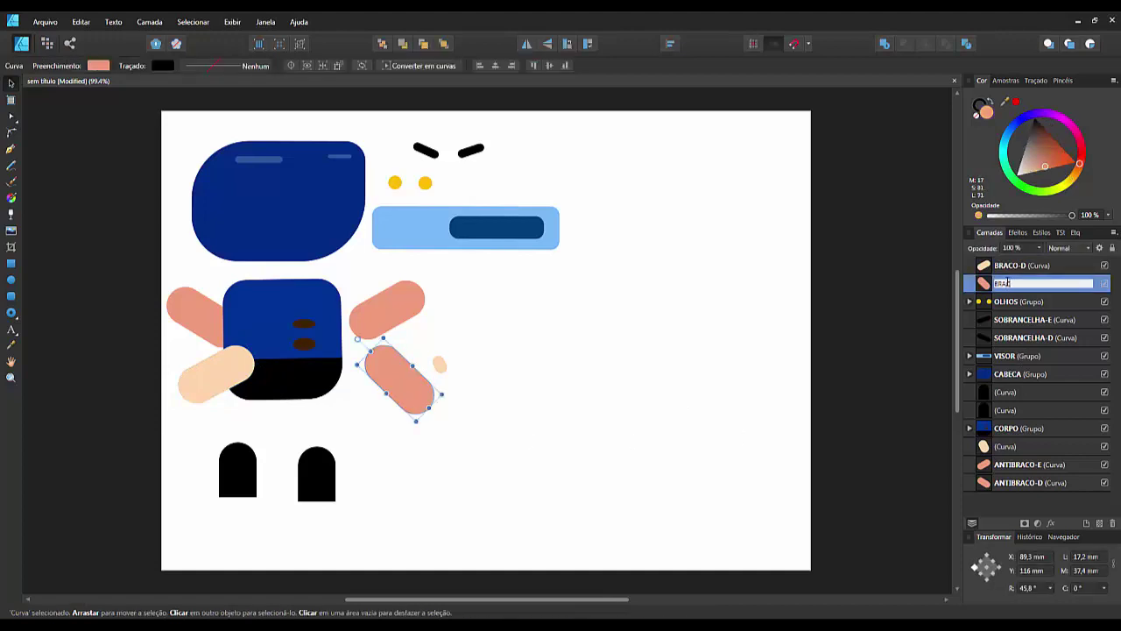
type("BRACO-E")
left_click(768, 368)
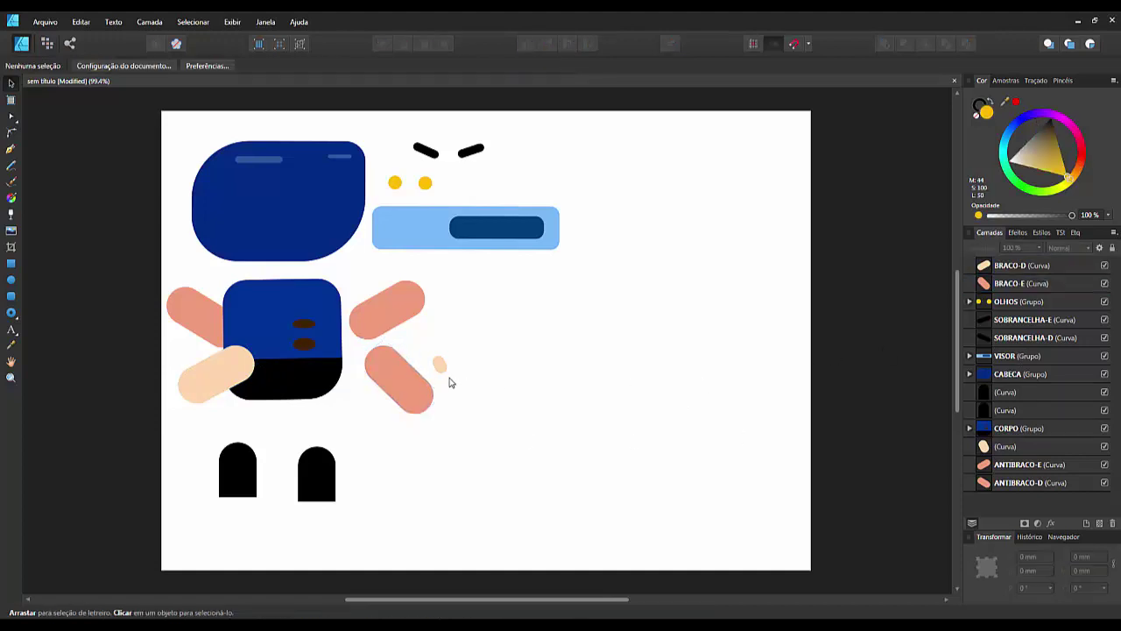
- Name the small peach finger piece DEDO
left_click(441, 366)
double_click(1010, 448)
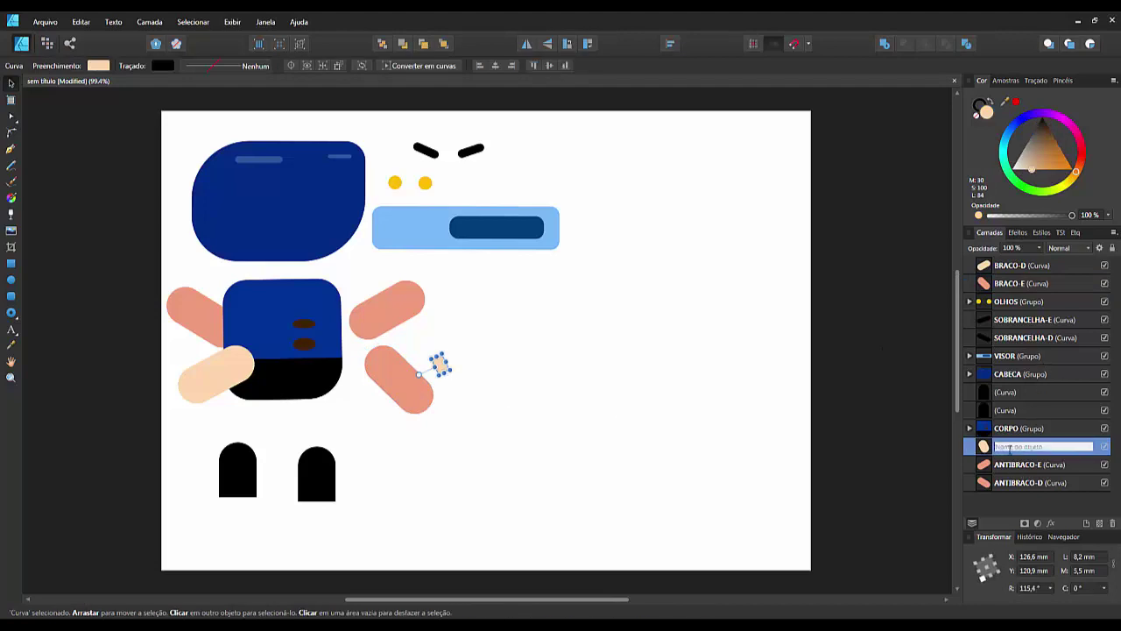
type("M")
left_click(806, 442)
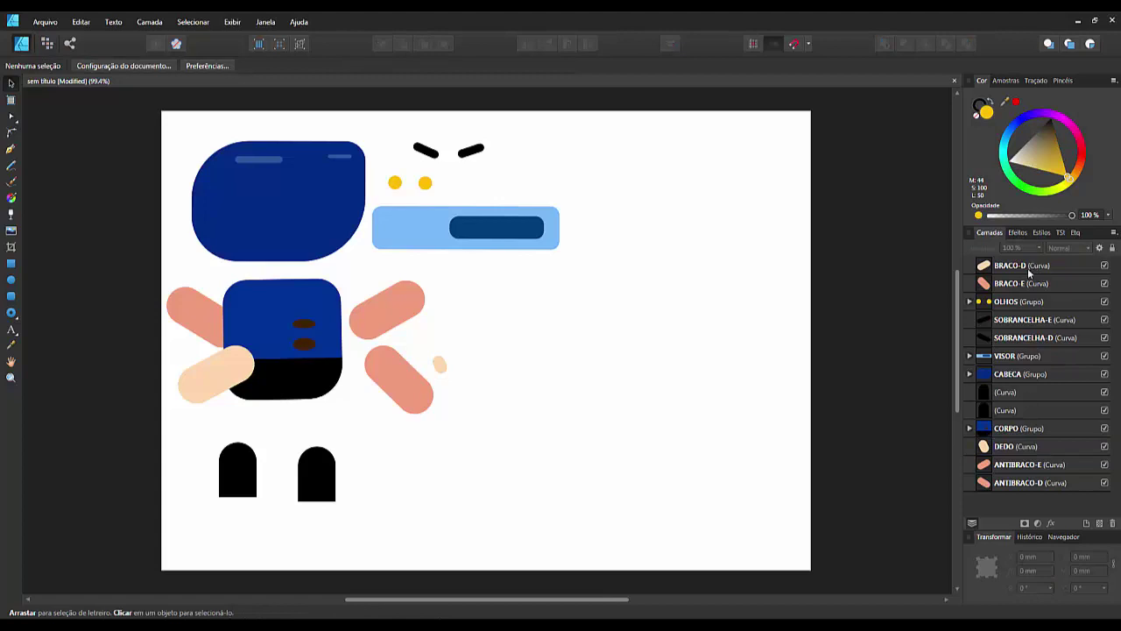
- Name the left black leg curve PERNA-D
left_click(247, 478)
double_click(1025, 414)
type("PERNA-D")
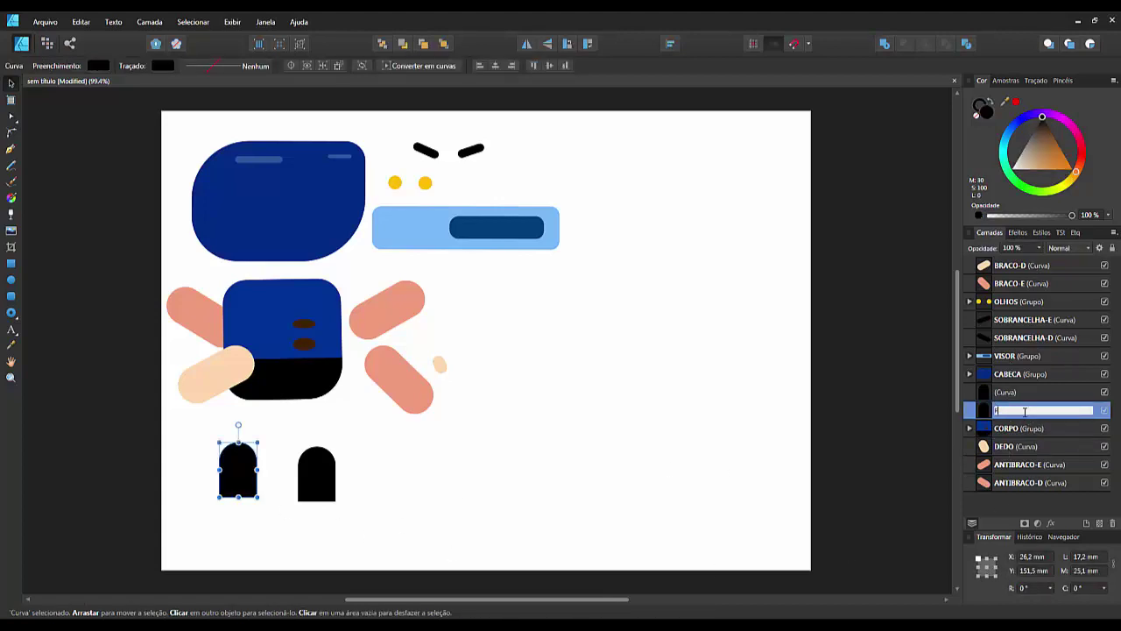
left_click(763, 430)
- Name the right black leg curve PERNA-E
left_click(317, 477)
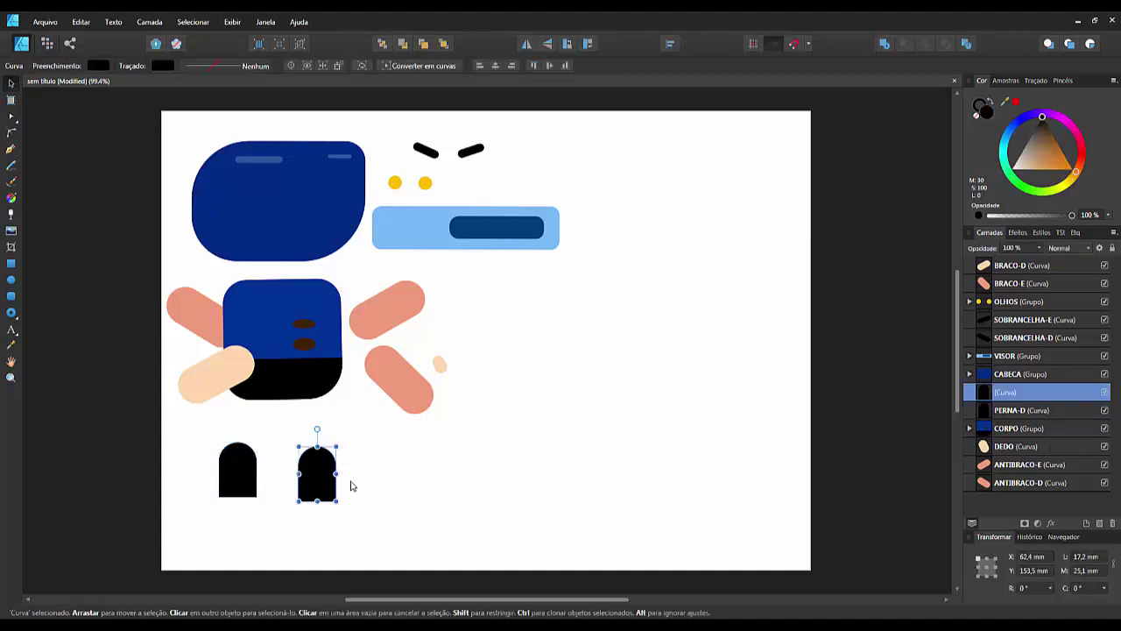
double_click(1008, 391)
type("PERN")
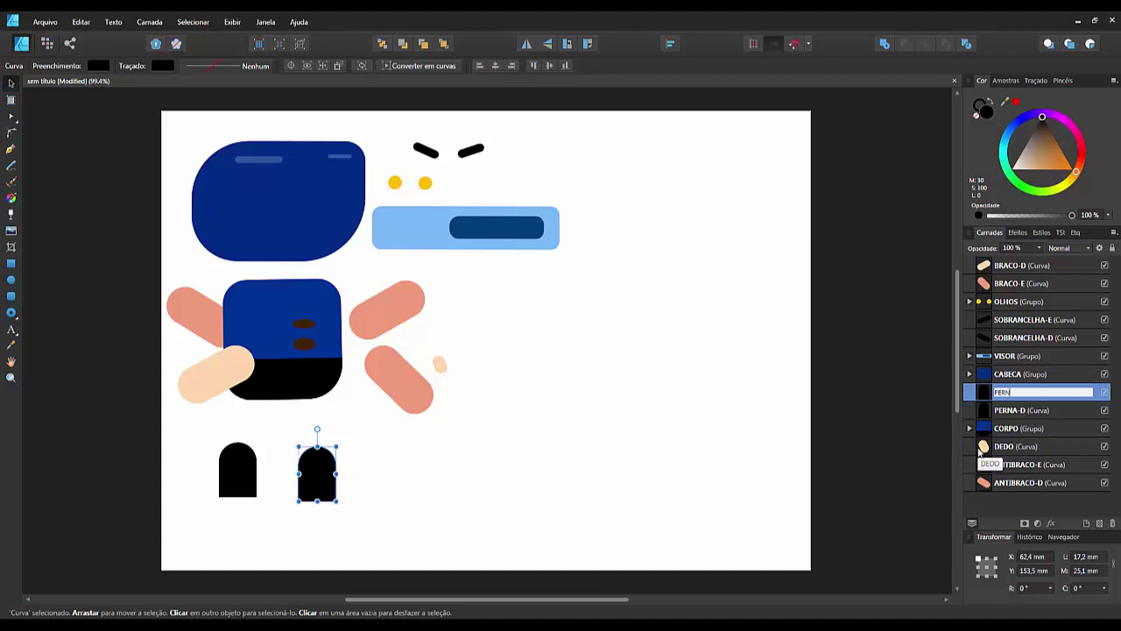
type("A-E")
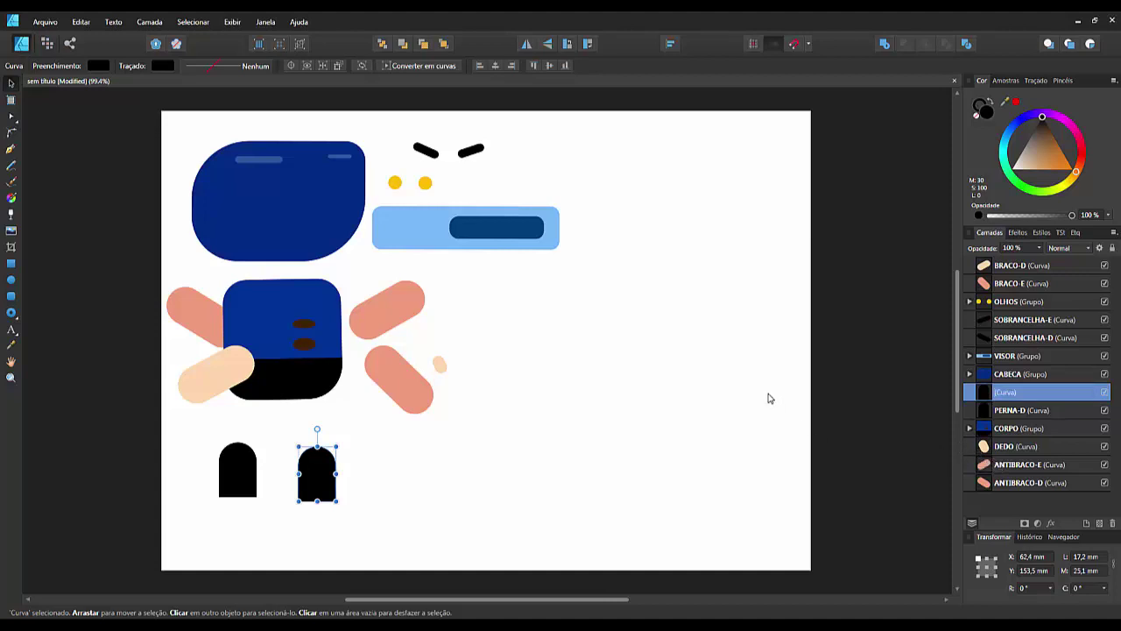
left_click(768, 399)
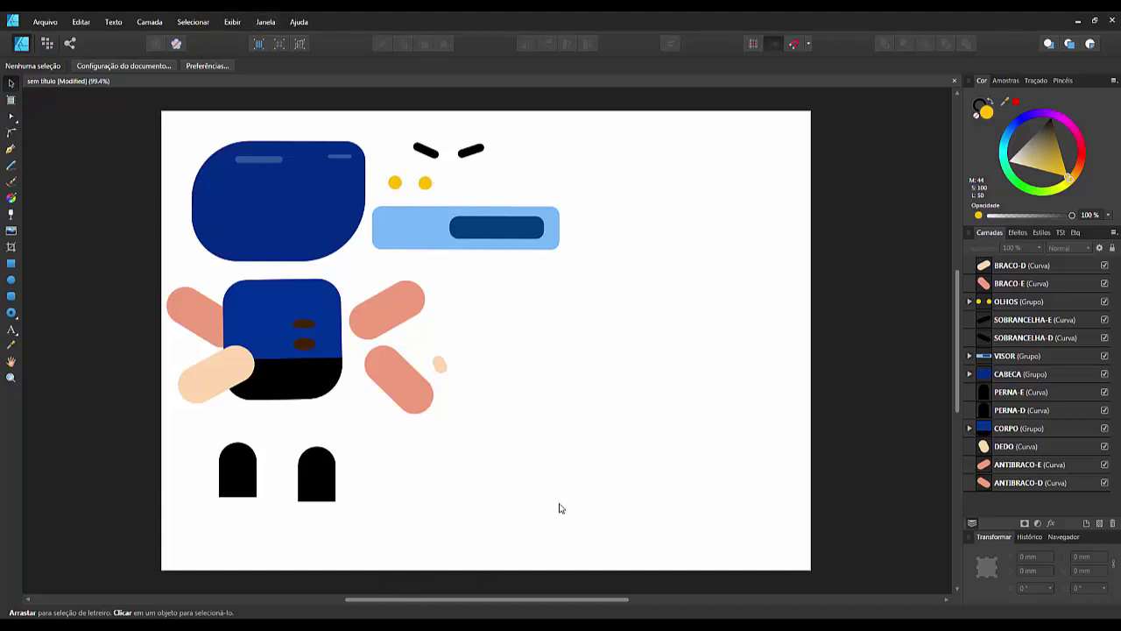
- Spread the body, the arm pieces and the visor slightly apart on the page so the parts do not overlap
mouse_move(316, 298)
left_mouse_down()
mouse_move(336, 318)
mouse_move(334, 290)
left_mouse_up()
left_click(203, 308)
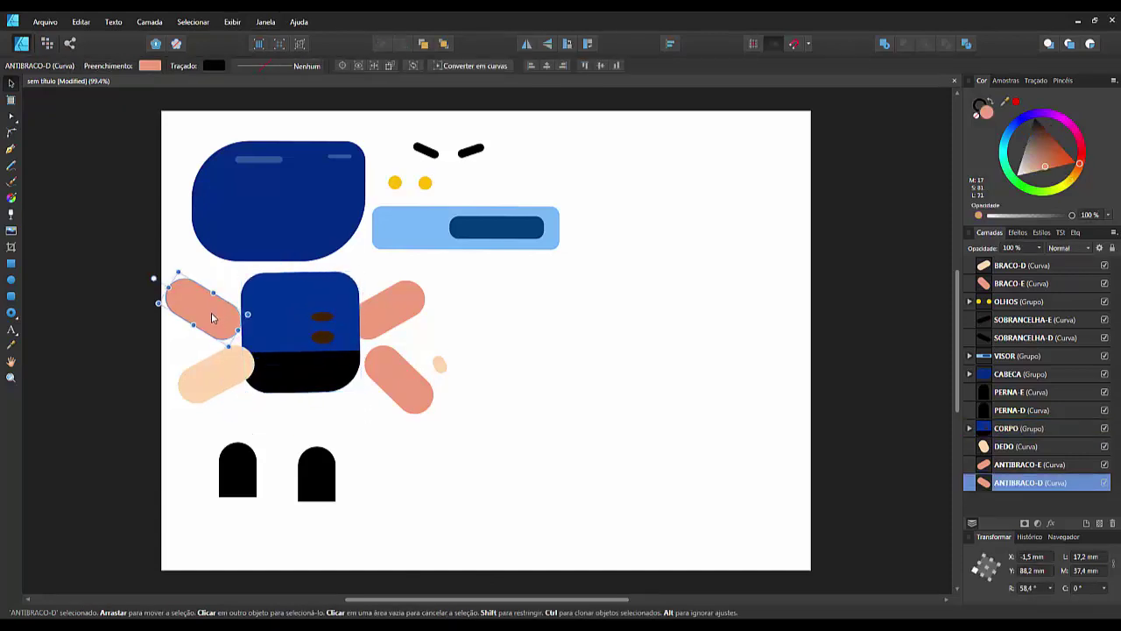
left_click_drag(215, 377, 201, 384)
left_click_drag(400, 318, 421, 307)
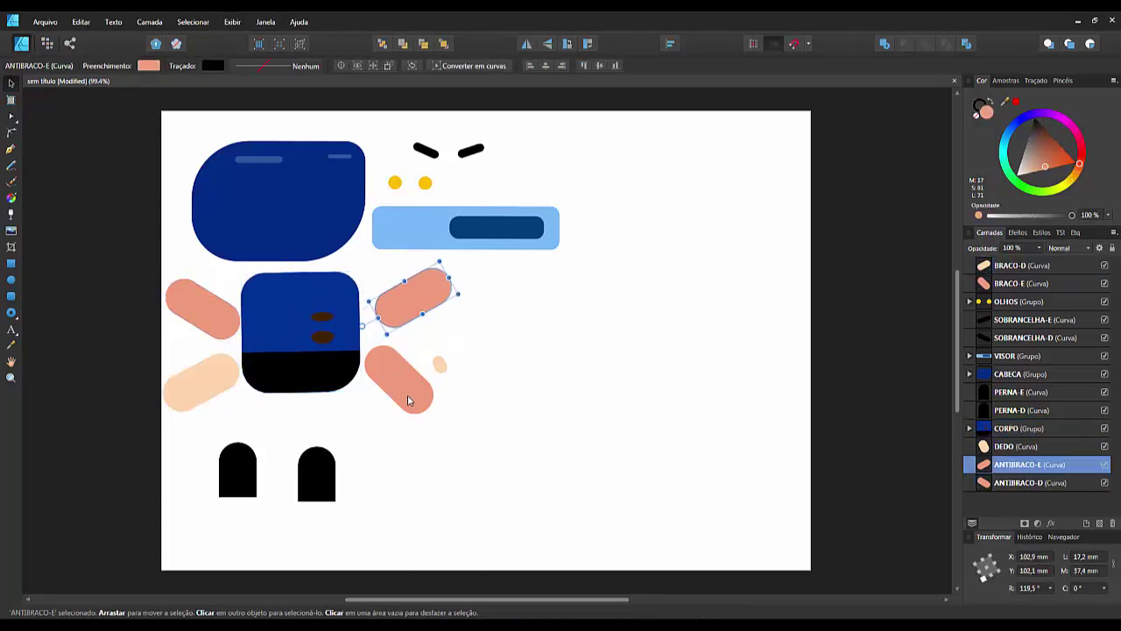
left_click_drag(407, 394, 412, 401)
left_click(574, 386)
left_click_drag(456, 244, 465, 247)
left_click(674, 238)
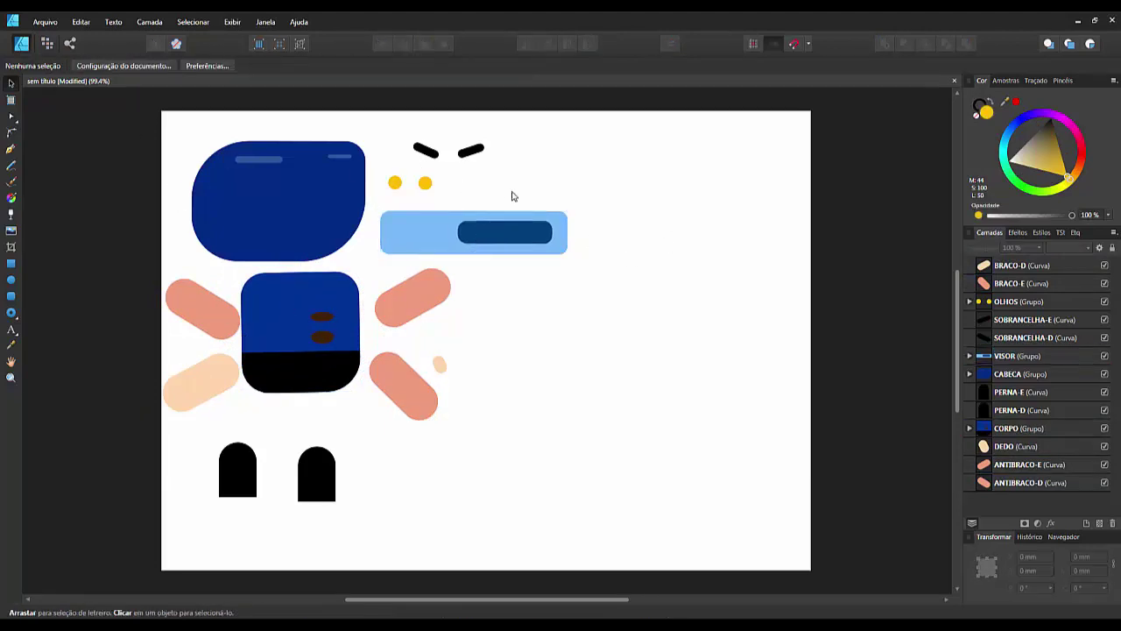
left_click_drag(600, 121, 116, 544)
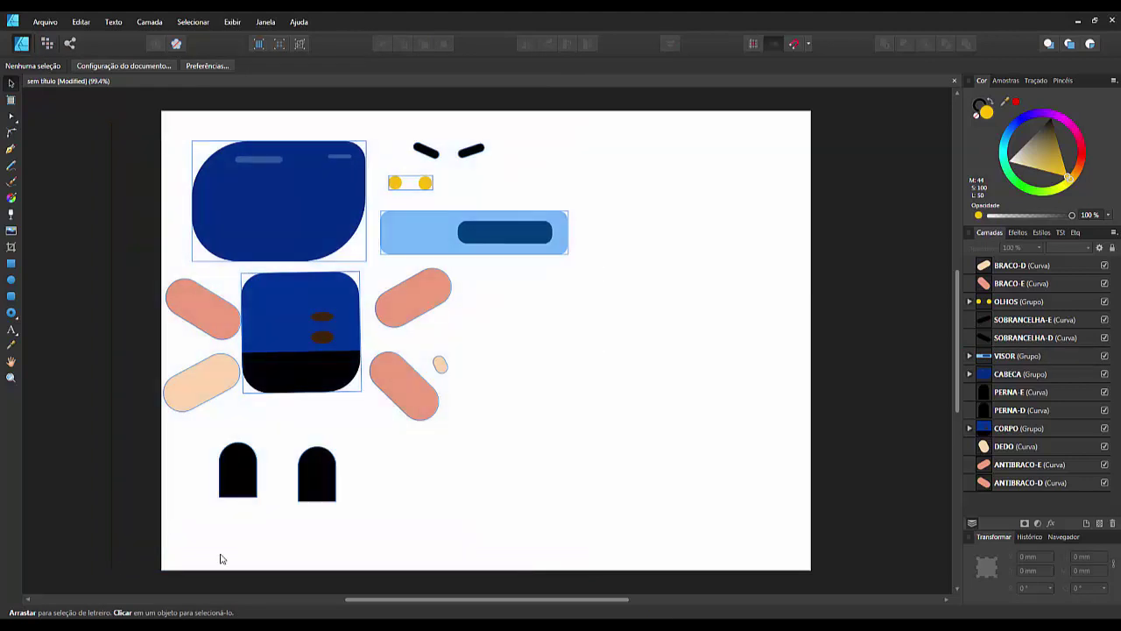
left_click_drag(221, 558, 221, 559)
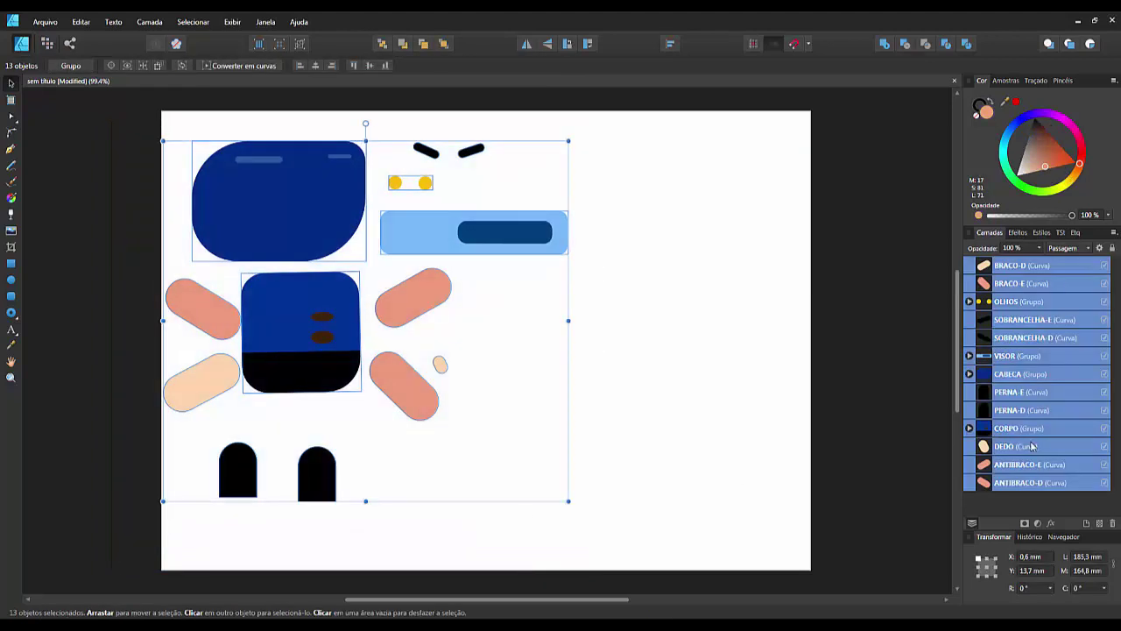
left_click(70, 44)
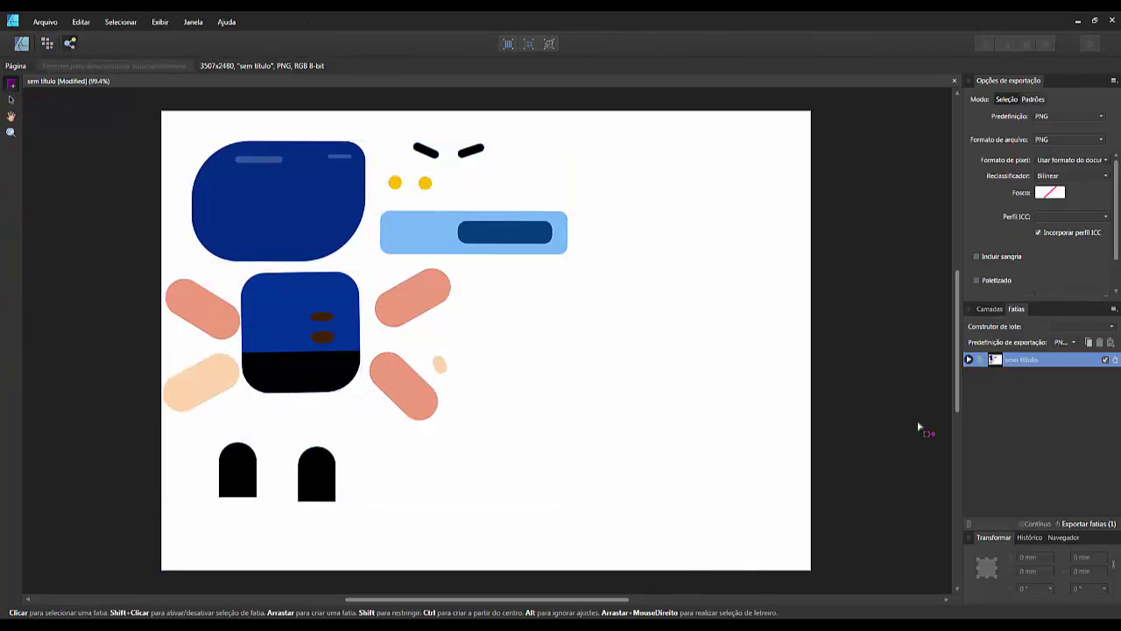
left_click(991, 309)
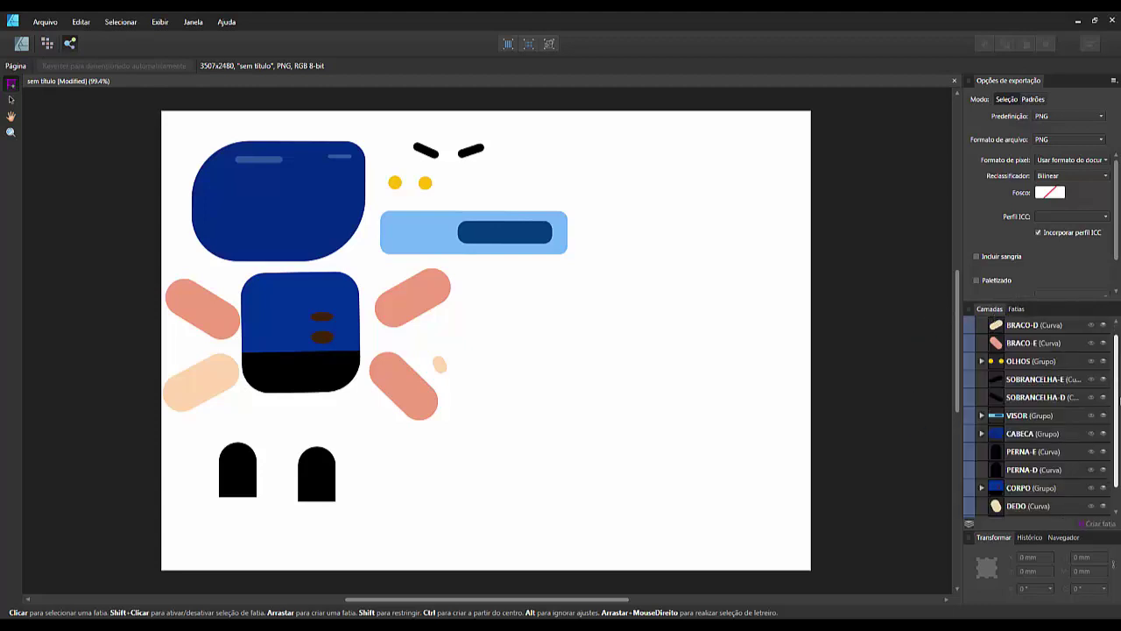
scroll(1117, 393, "down", 1)
scroll(1048, 416, "up", 1)
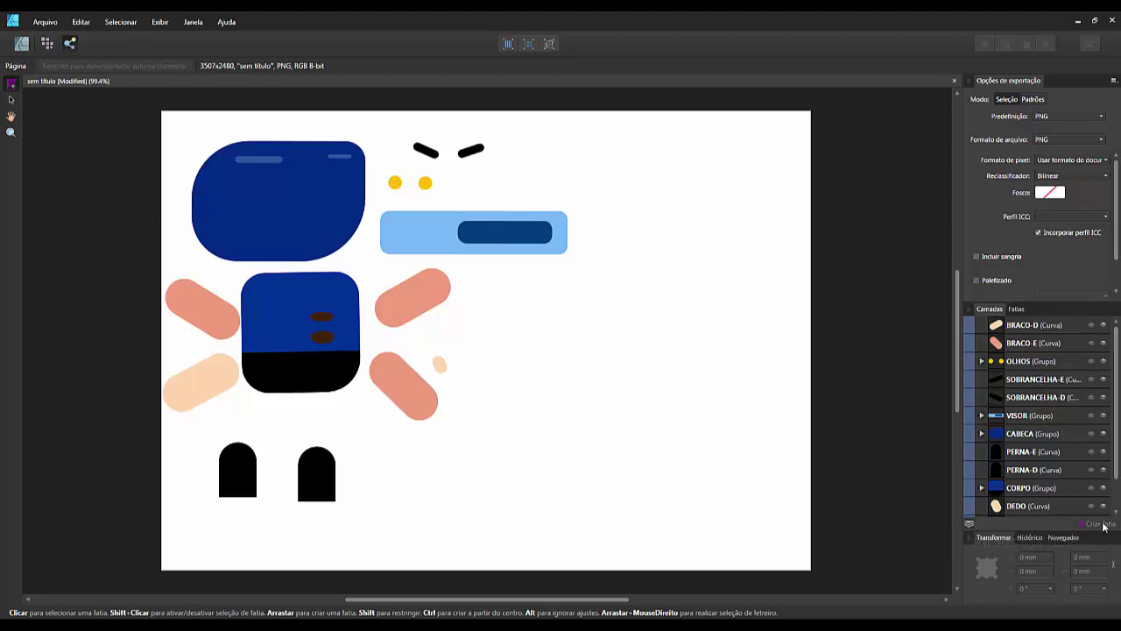
left_click(758, 462)
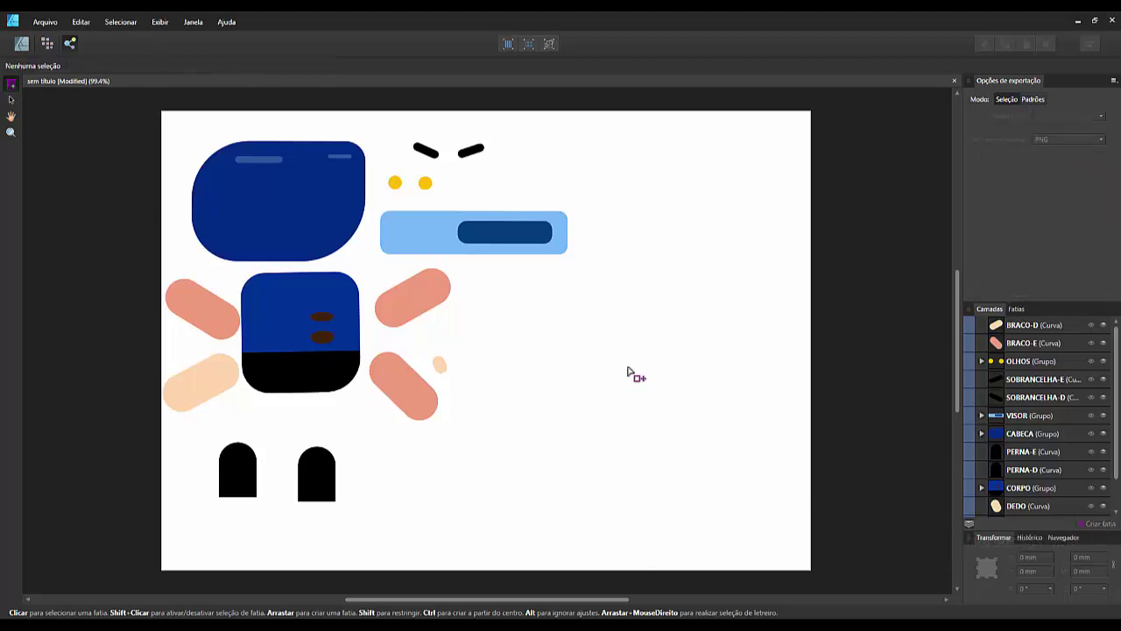
- Select all the ninja parts in the design workspace and create an export slice from each of their layers
left_click(22, 44)
left_click_drag(613, 132, 132, 554)
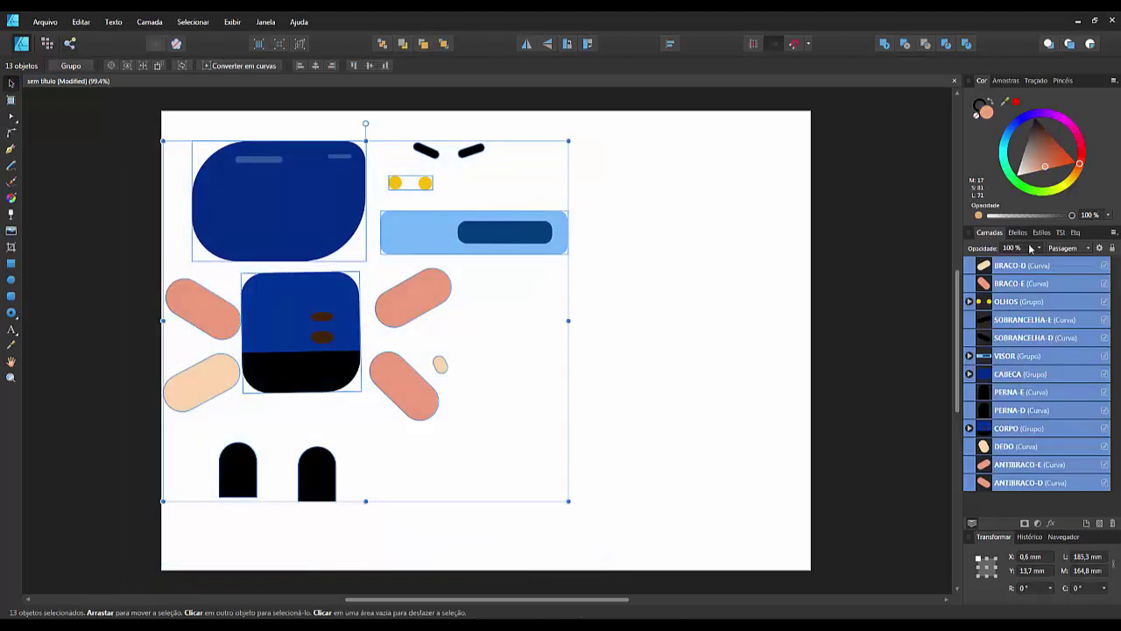
left_click(70, 44)
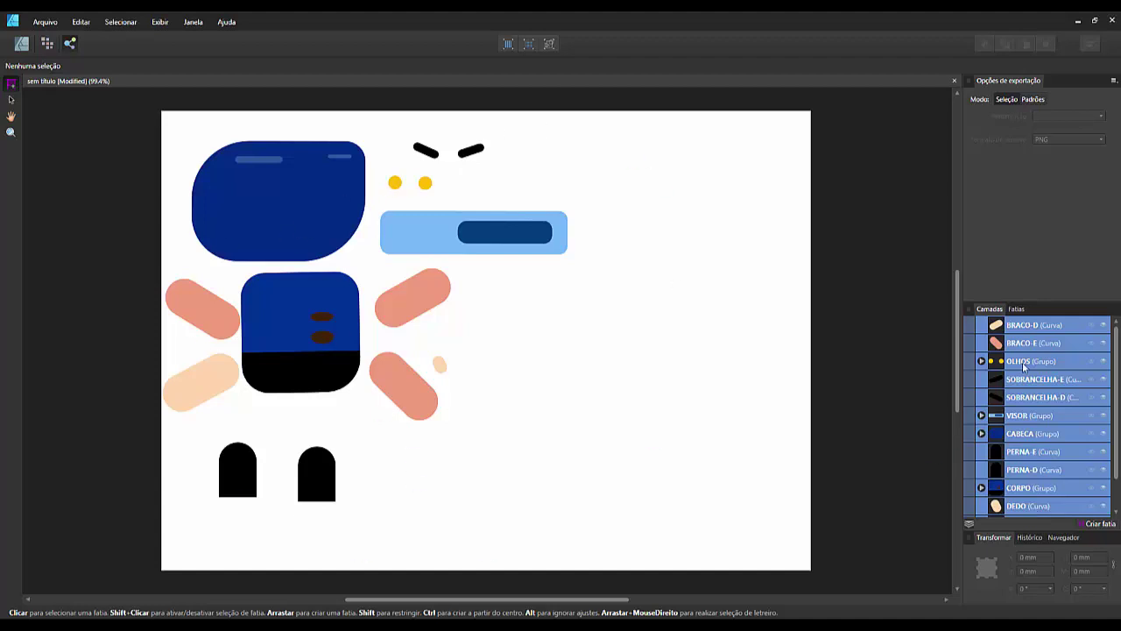
left_click(1095, 525)
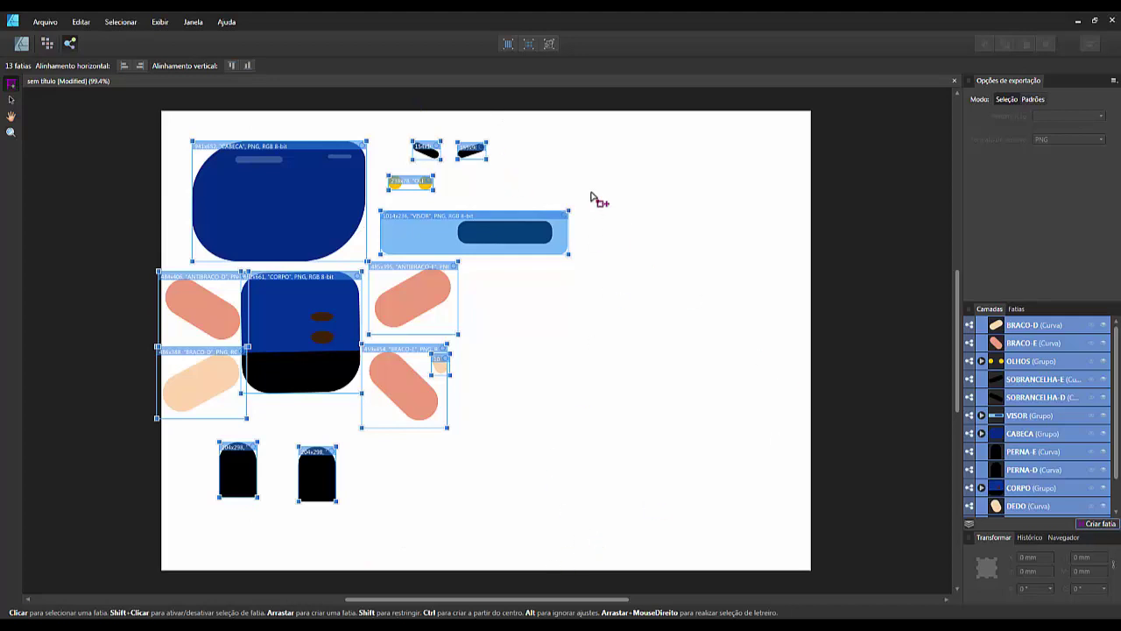
- Exclude the whole-page slice "sem título" and export the ninja part slices as PNG files to the ANIMACAO folder
left_click(1016, 309)
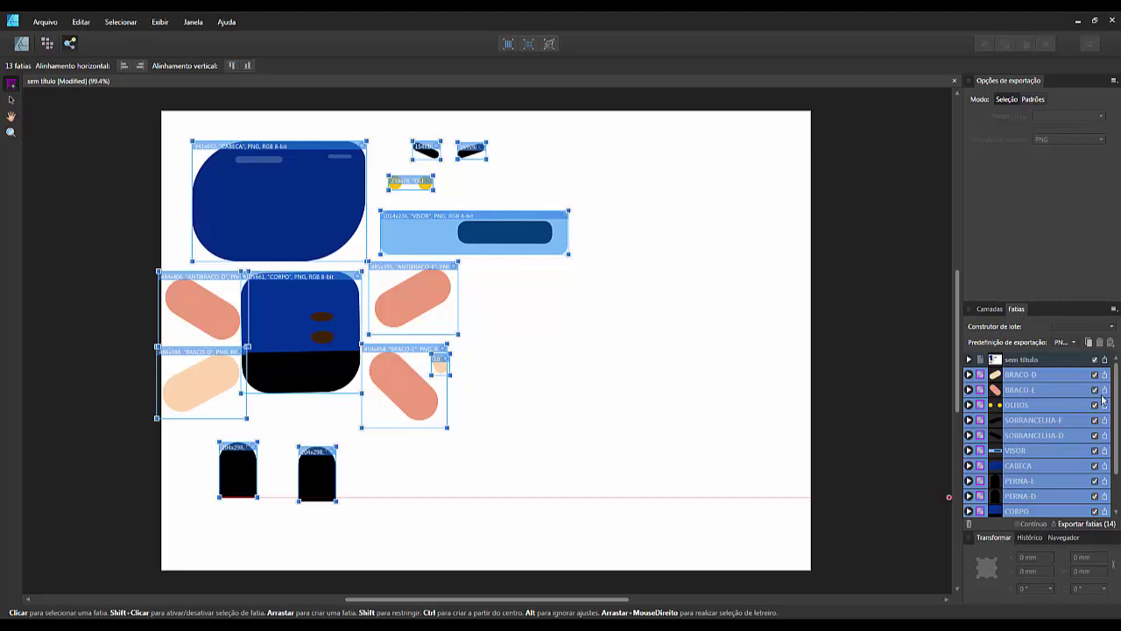
scroll(1116, 420, "down", 1)
scroll(1116, 421, "up", 1)
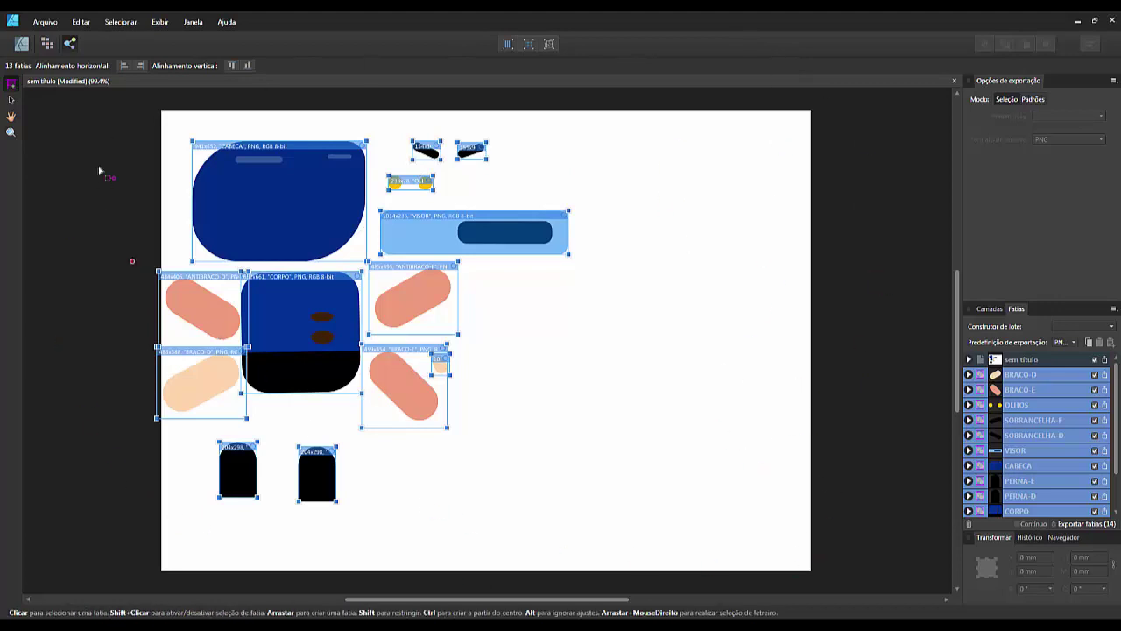
left_click(1095, 360)
scroll(1117, 457, "down", 1)
scroll(1118, 457, "up", 1)
left_click(1077, 524)
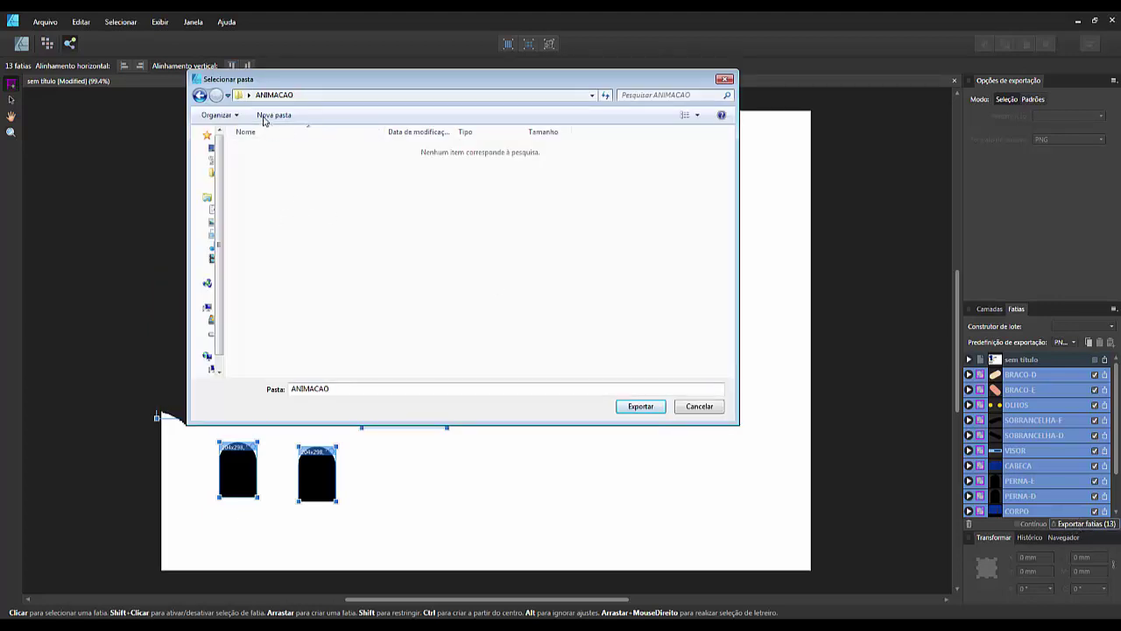
left_click(640, 406)
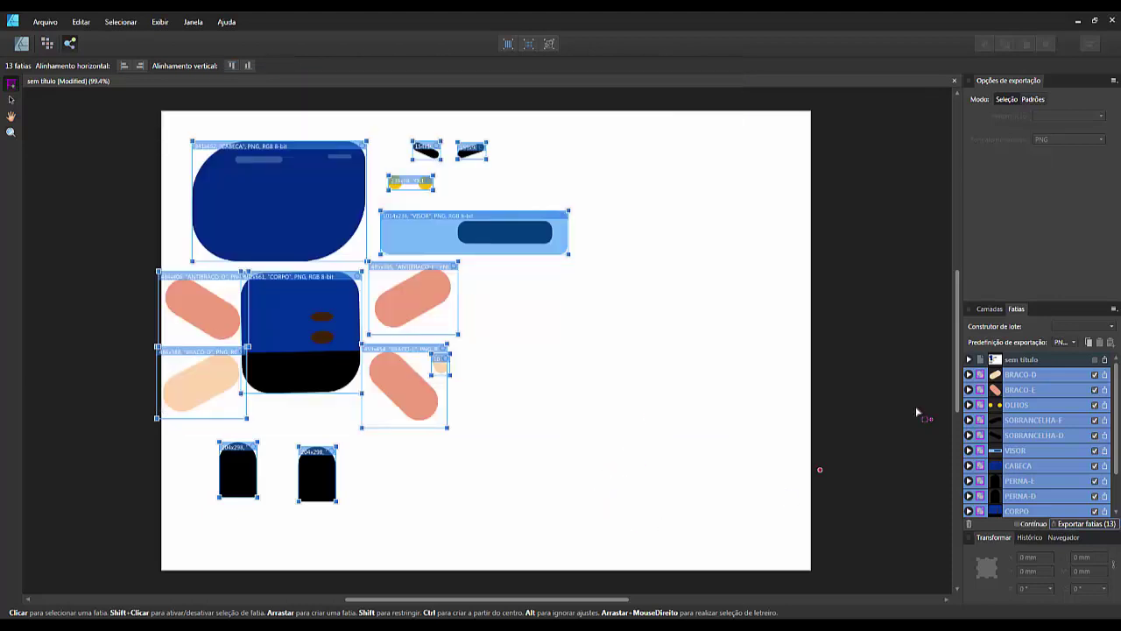